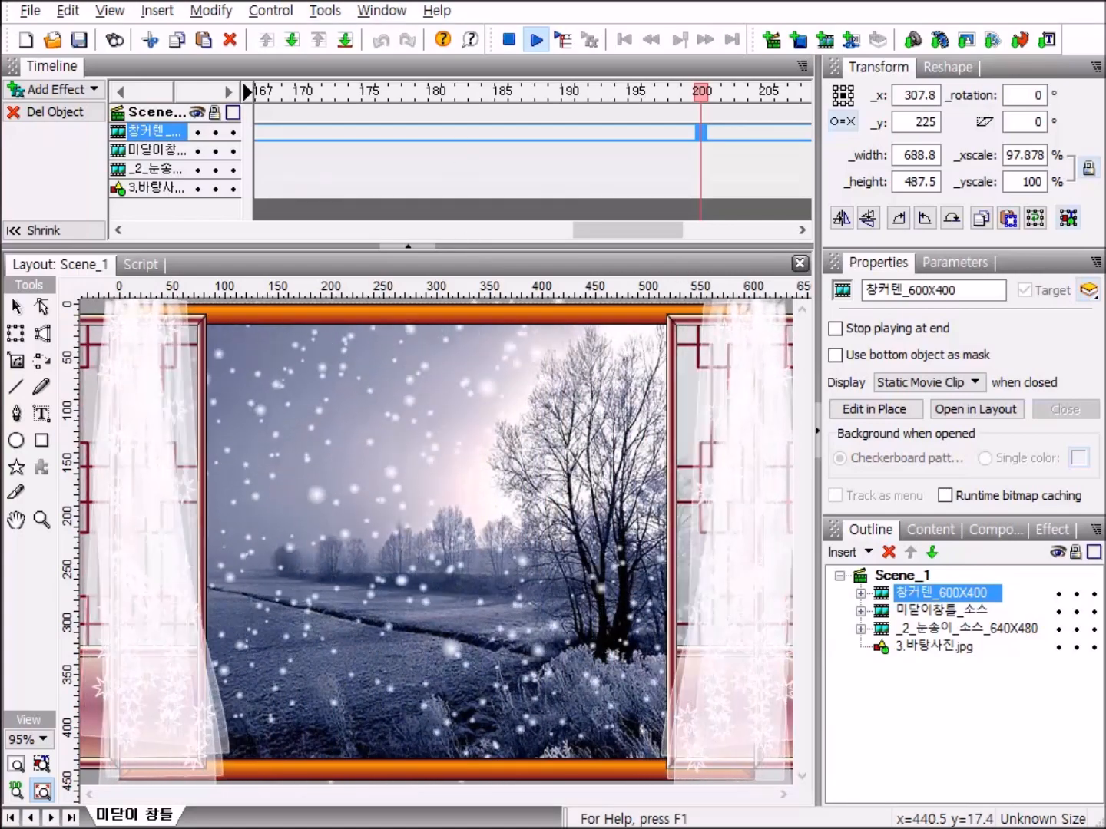
Step: Create a new movie and restore the default panel layout
{"action": "left_click", "coordinate": [25, 40]}
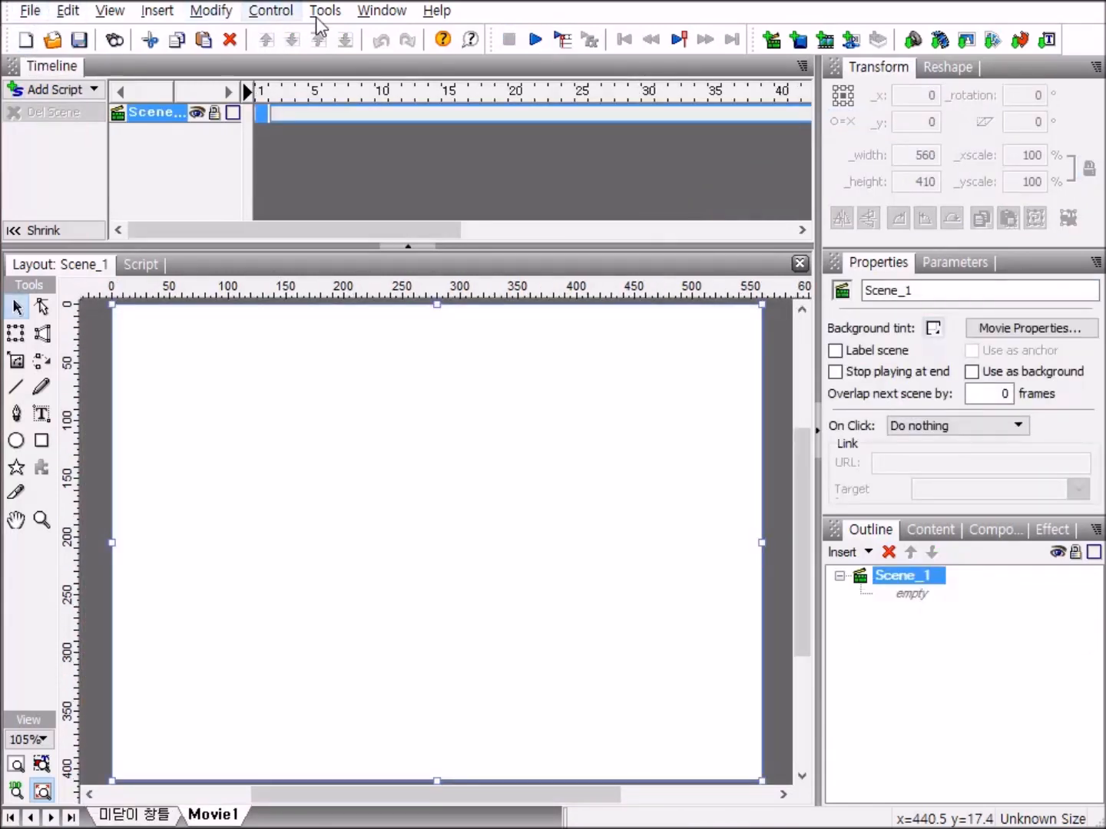
{"action": "left_click", "coordinate": [397, 16]}
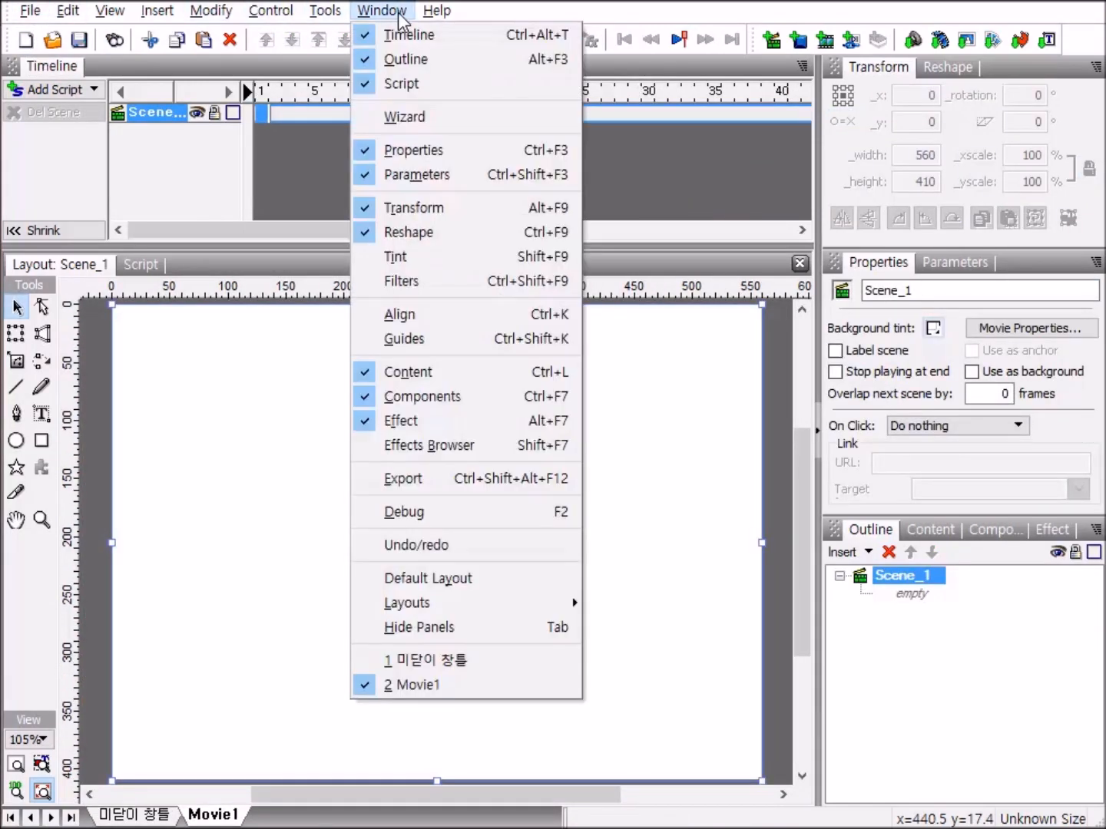
{"action": "left_click", "coordinate": [517, 581]}
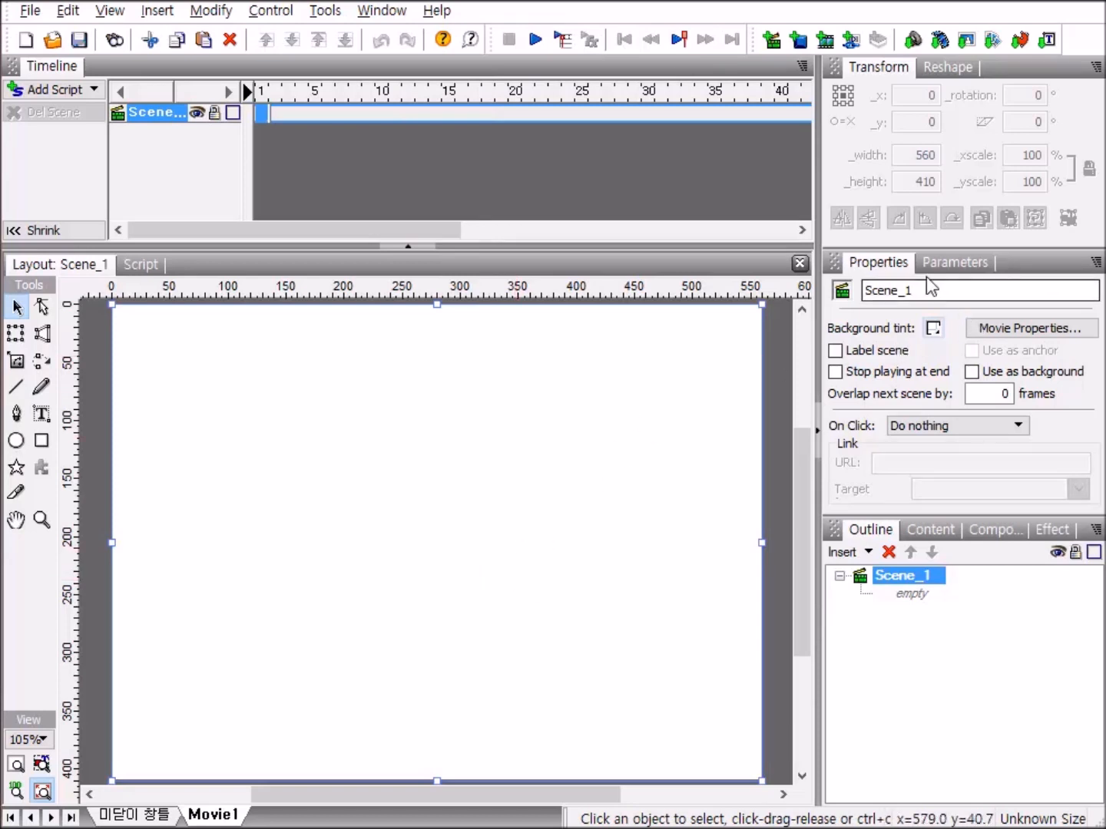
Step: Set the movie's size to 600 by 450 pixels and its background color to medium grey
{"action": "left_click", "coordinate": [894, 269]}
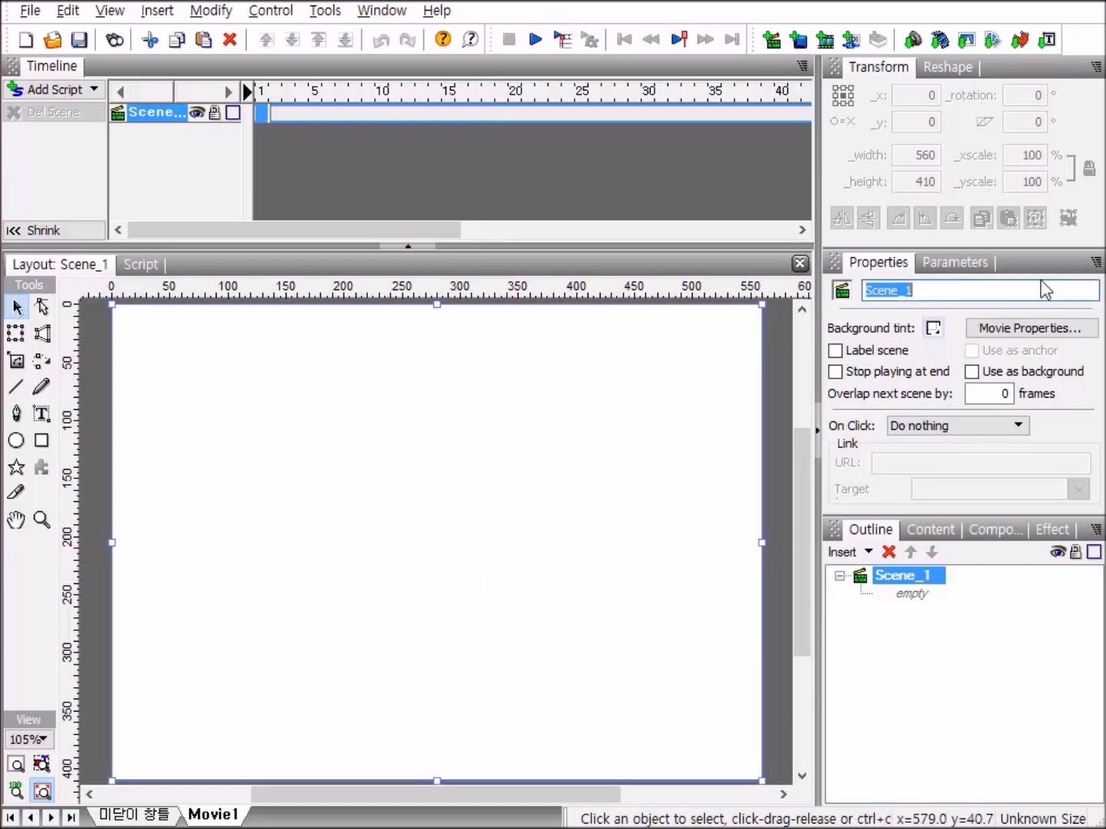
{"action": "left_click", "coordinate": [1041, 328]}
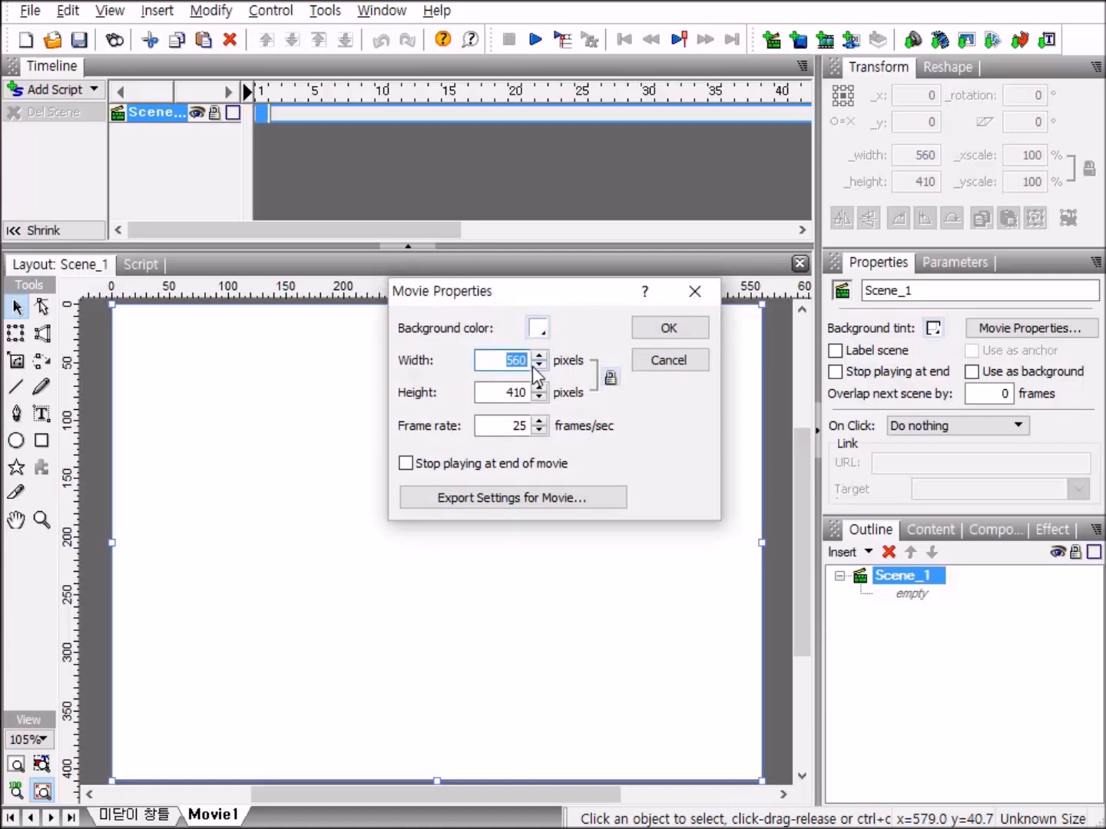
{"action": "type", "text": "6"}
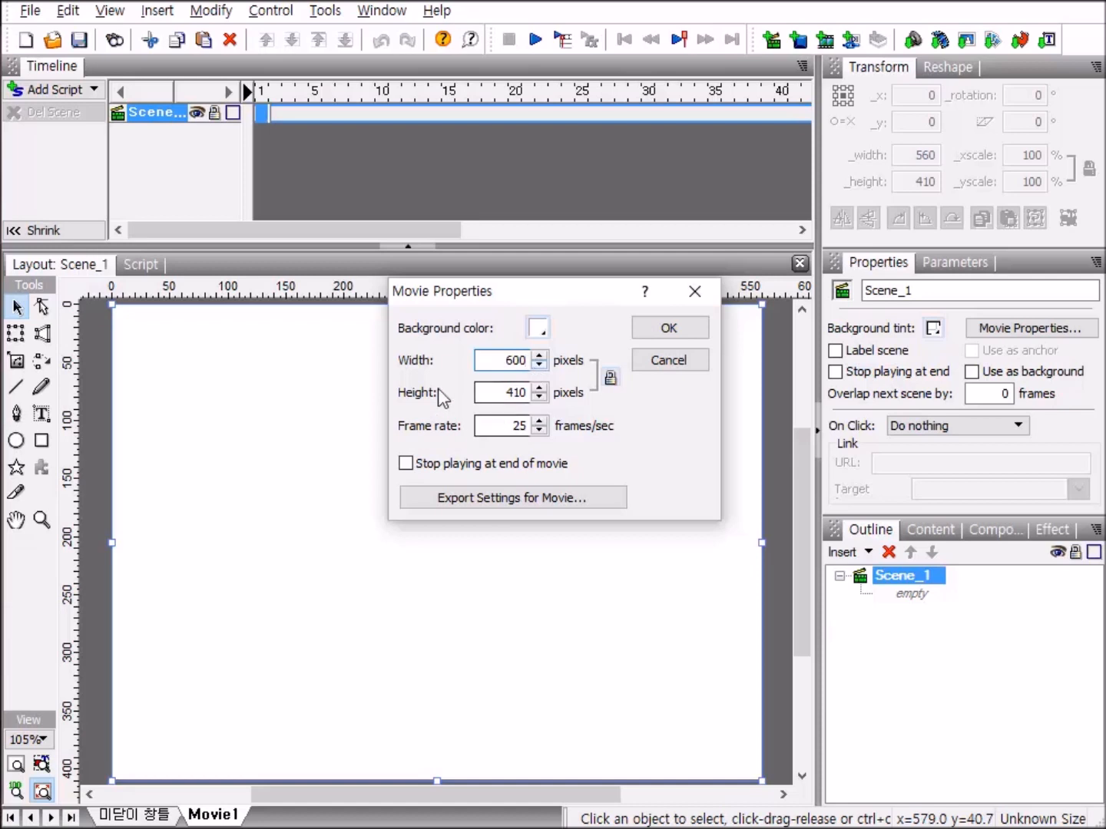
{"action": "key", "text": "Tab"}
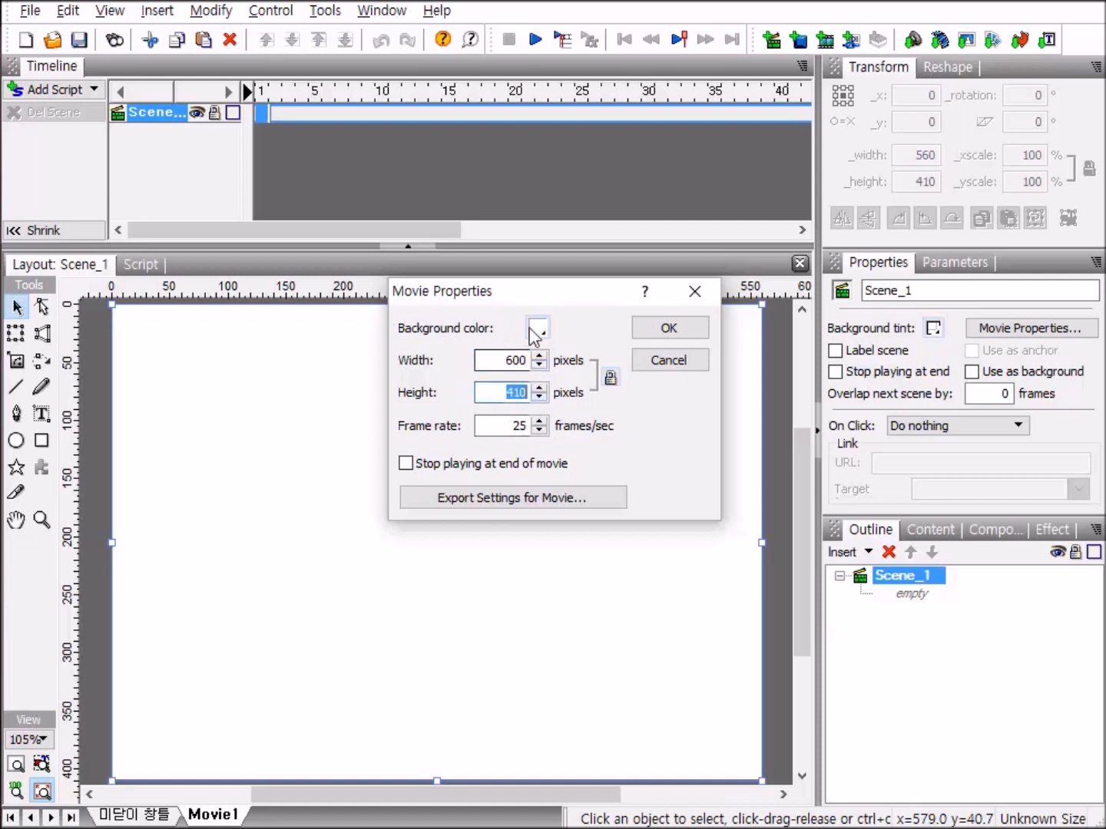
{"action": "type", "text": "450"}
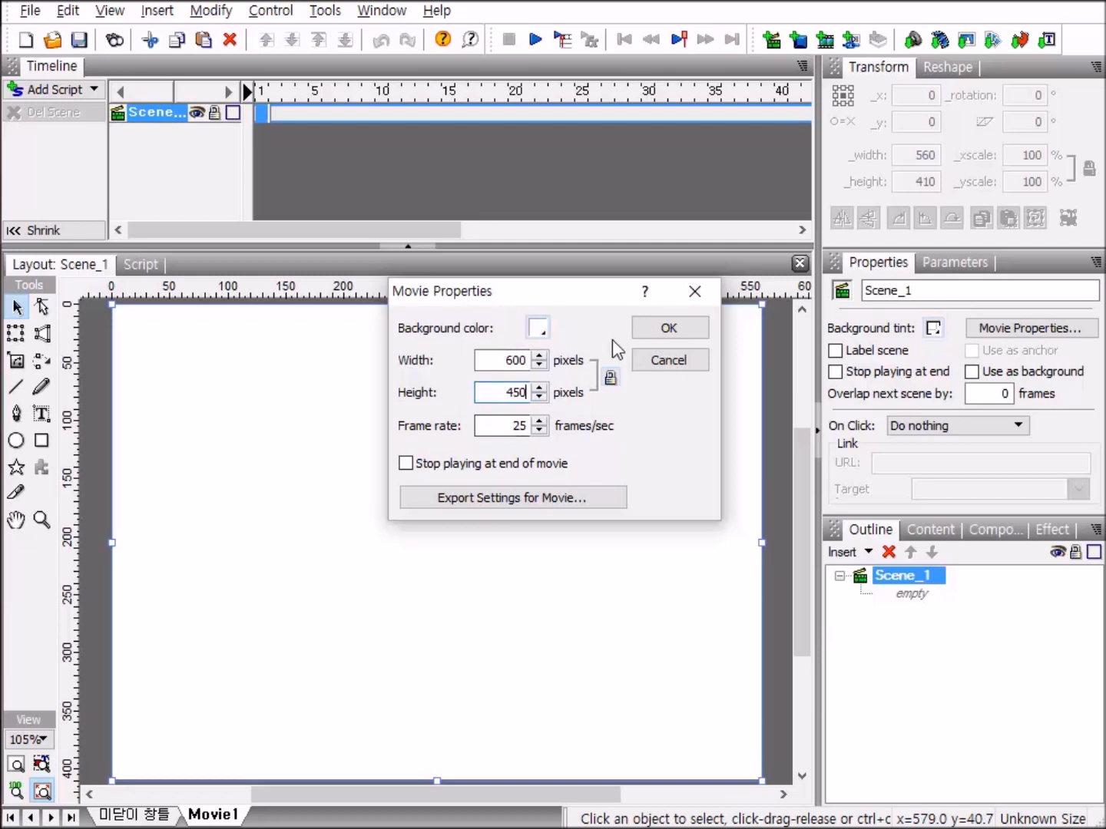
{"action": "left_click", "coordinate": [538, 328]}
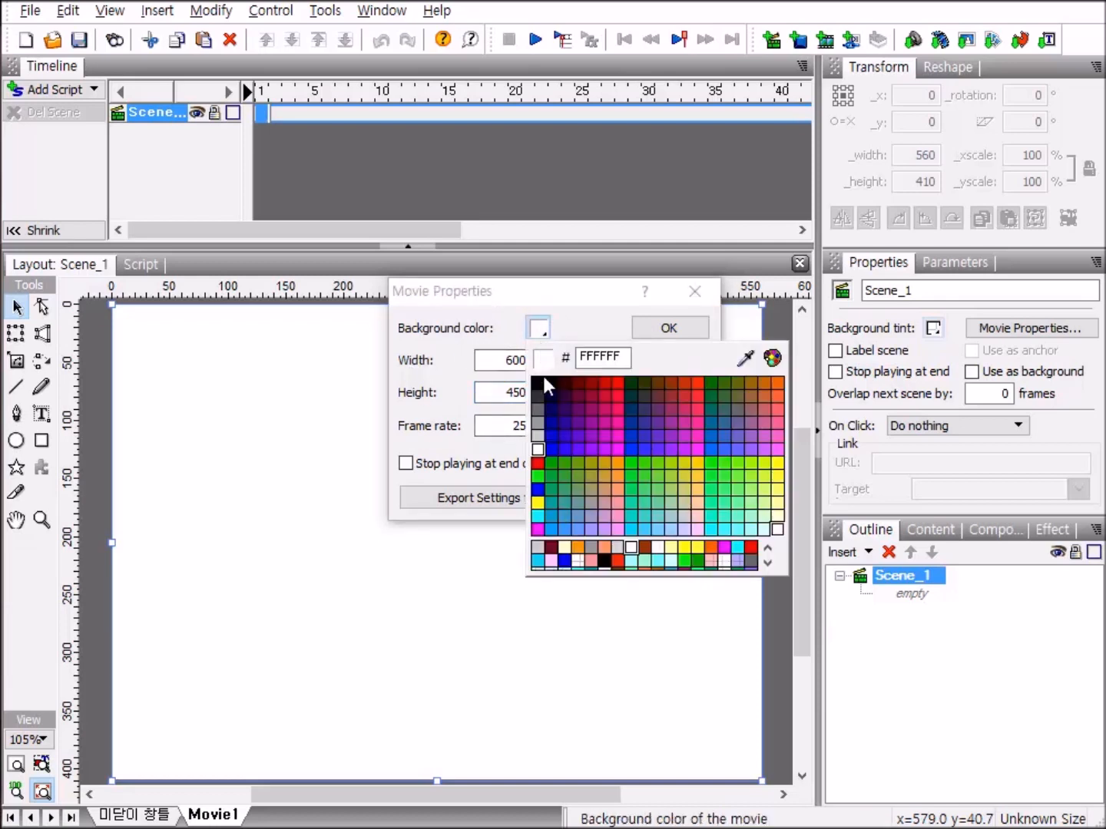
{"action": "left_click", "coordinate": [540, 420]}
{"action": "left_click", "coordinate": [671, 329]}
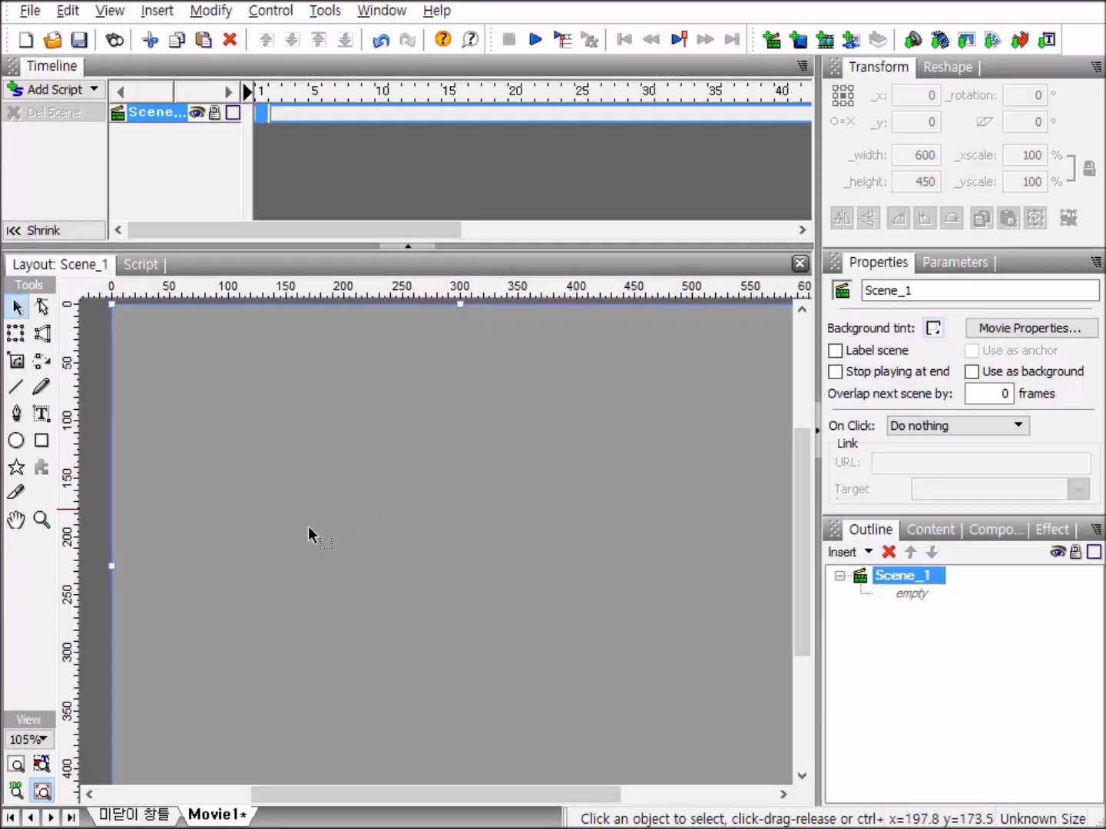
Step: Draw a 3D Button_Bevelled autoshape about 197 by 197 pixels near the middle of the stage
{"action": "left_click", "coordinate": [16, 764]}
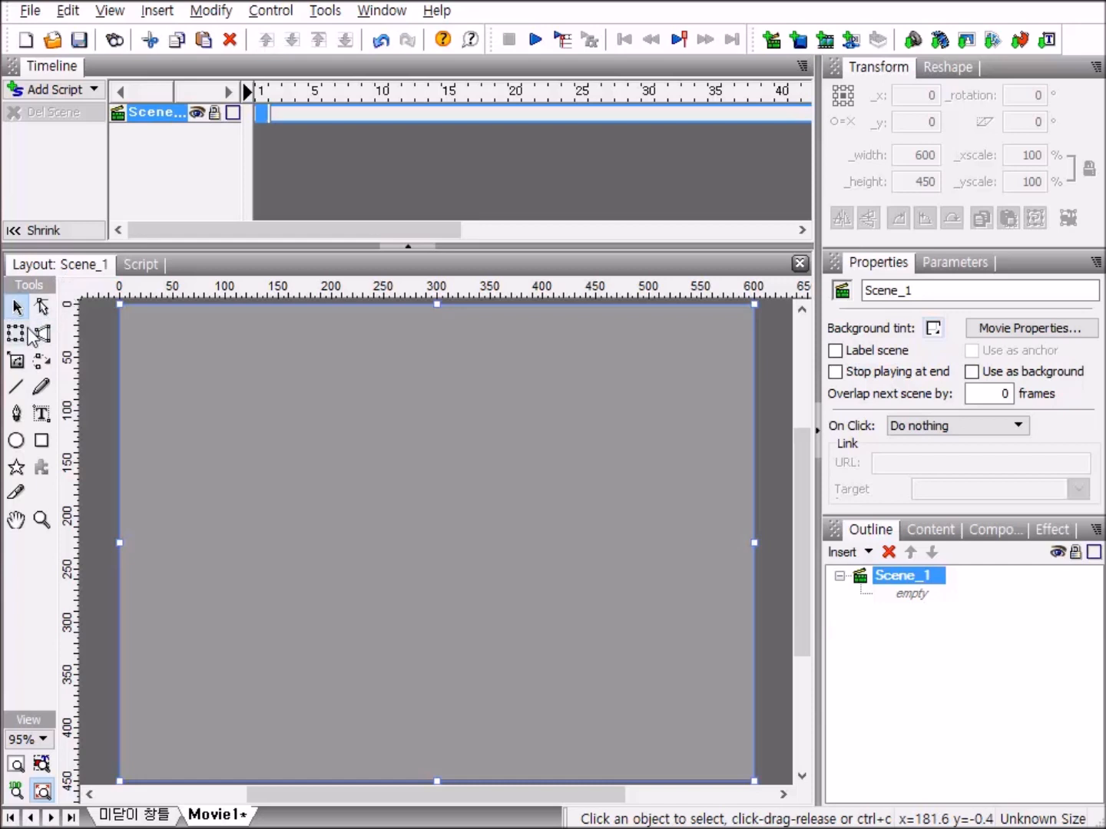
{"action": "left_click", "coordinate": [18, 472]}
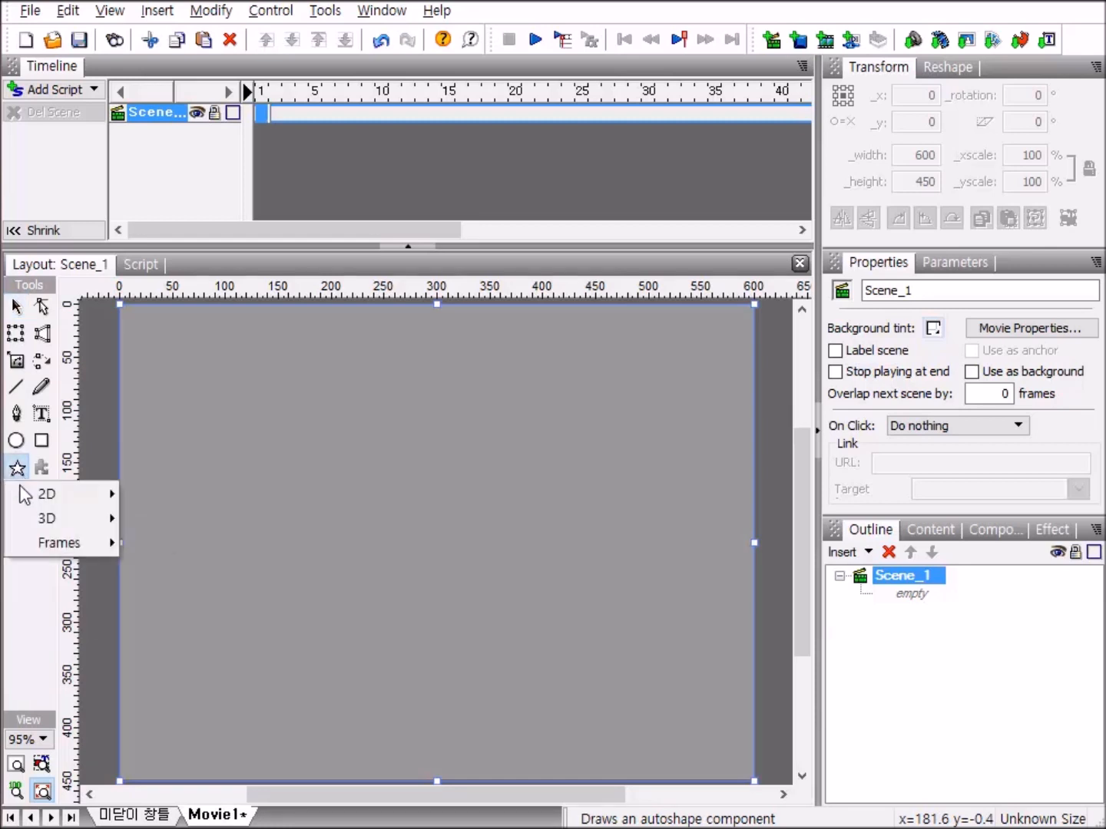
{"action": "mouse_move", "coordinate": [38, 516]}
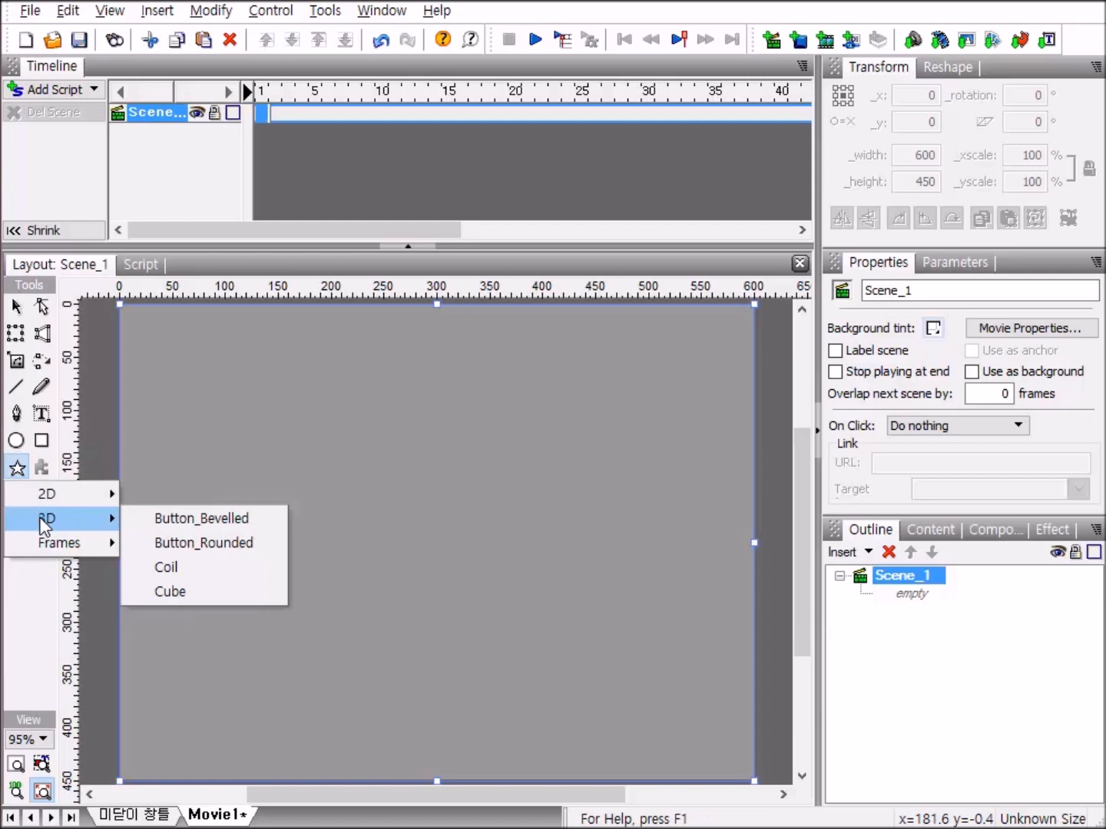
{"action": "left_click", "coordinate": [191, 521]}
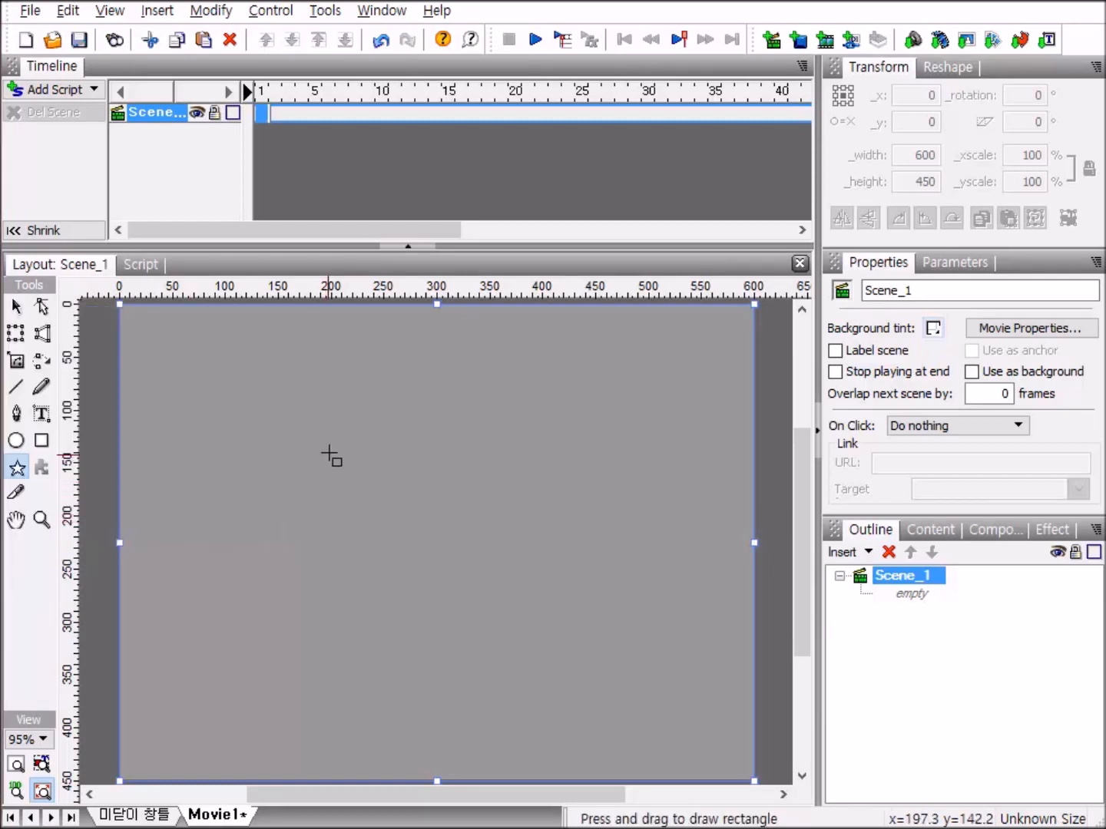
{"action": "left_click_drag", "start_coordinate": [300, 408], "coordinate": [511, 708]}
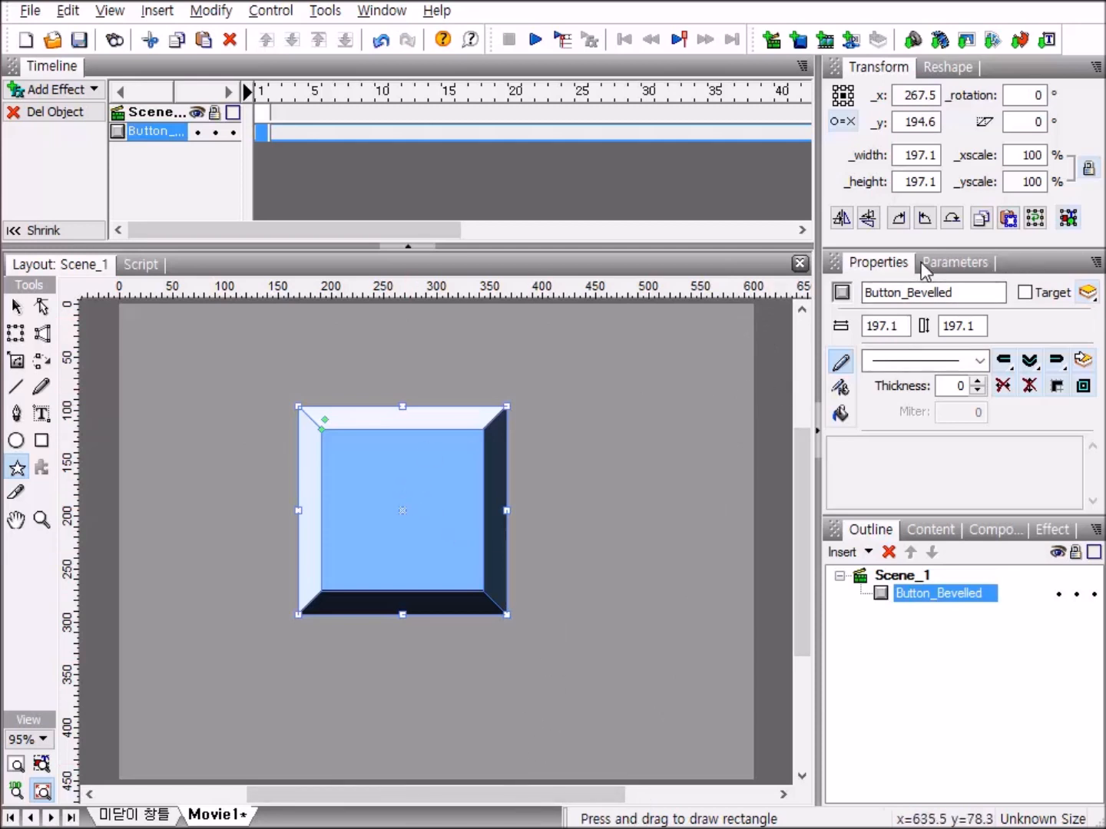
Step: Set the bevelled button's width to 600 and height to 450
{"action": "left_click", "coordinate": [907, 326]}
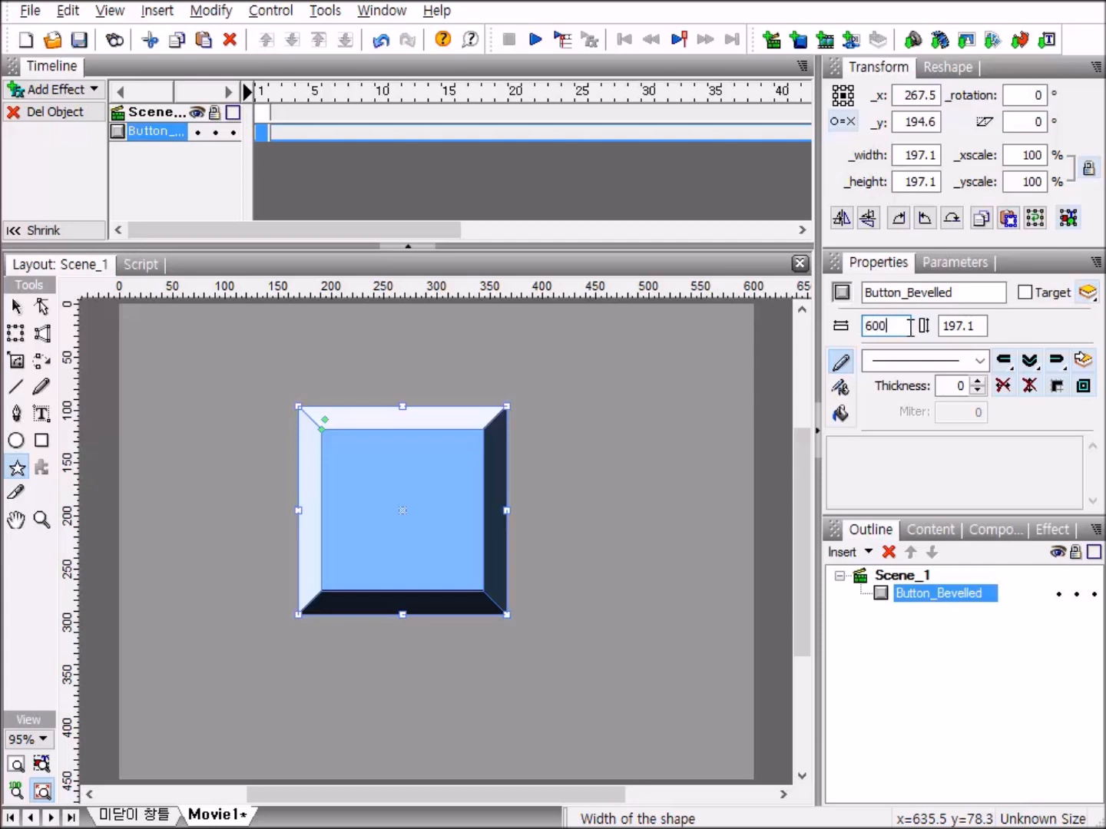
{"action": "key", "text": "Tab"}
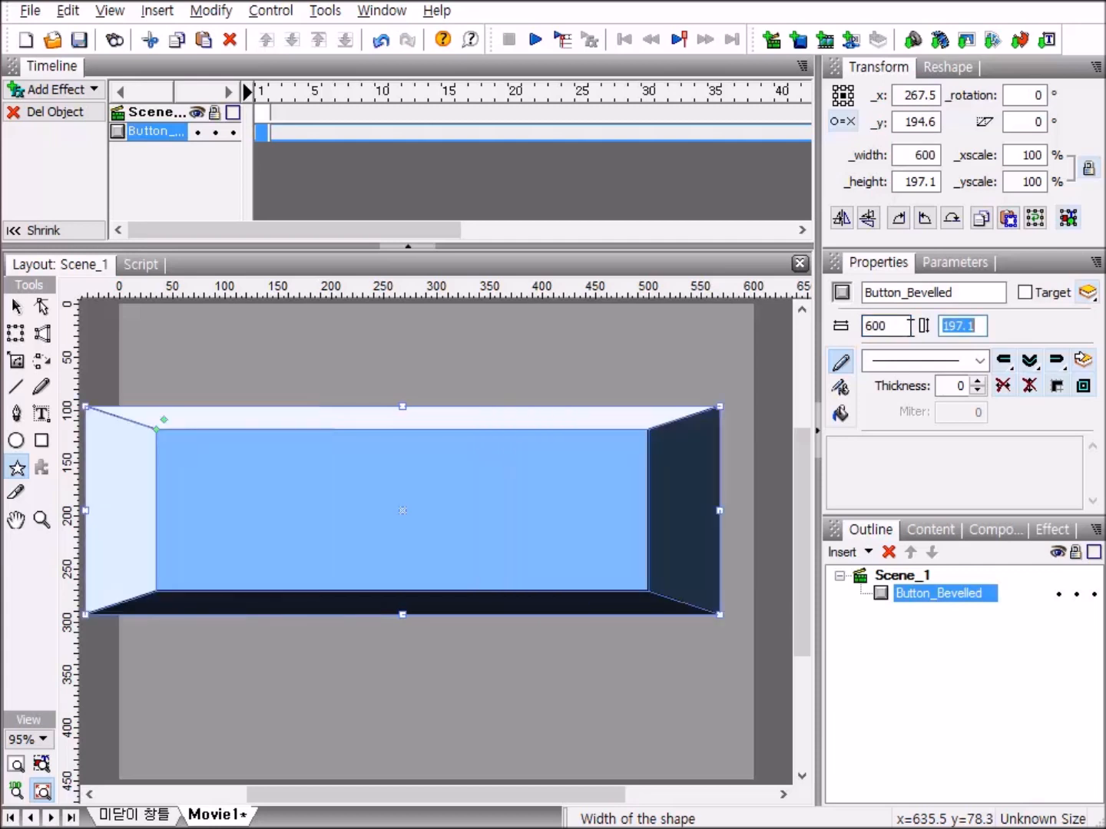
{"action": "type", "text": "450"}
{"action": "key", "text": "Return"}
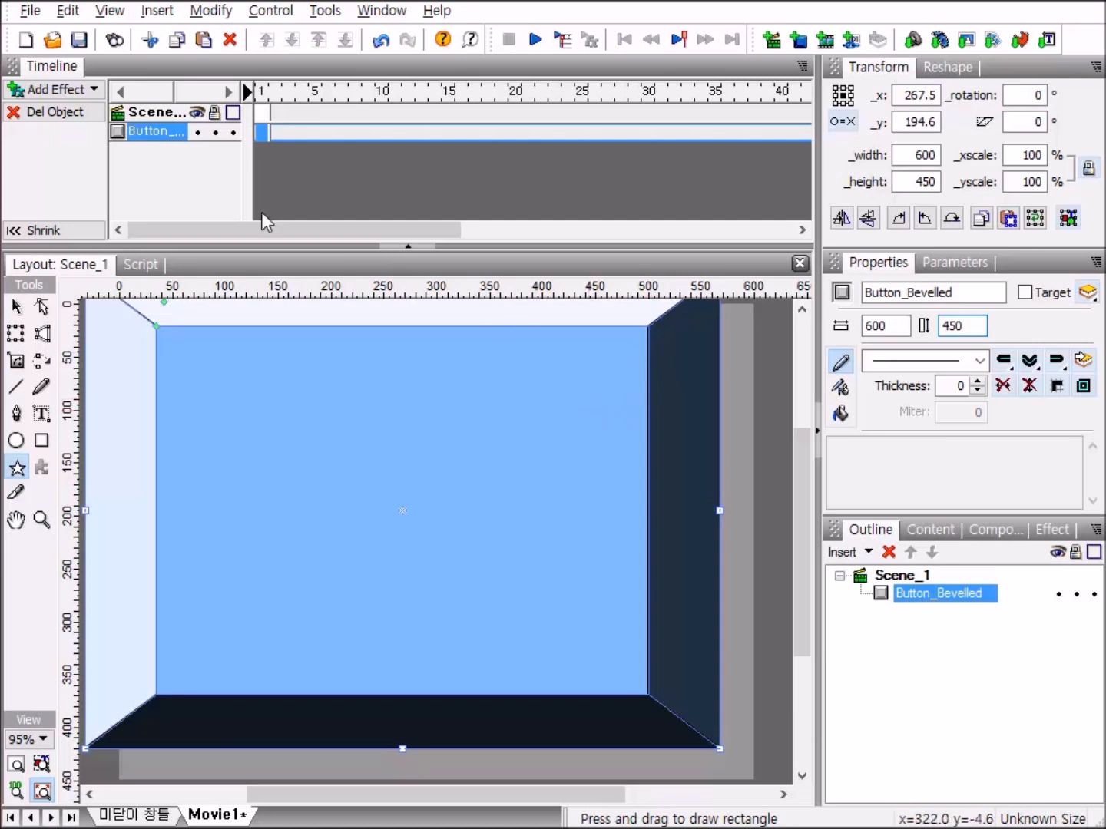
Step: Center the bevelled button horizontally and vertically on the stage using the Align tools
{"action": "left_click", "coordinate": [383, 13]}
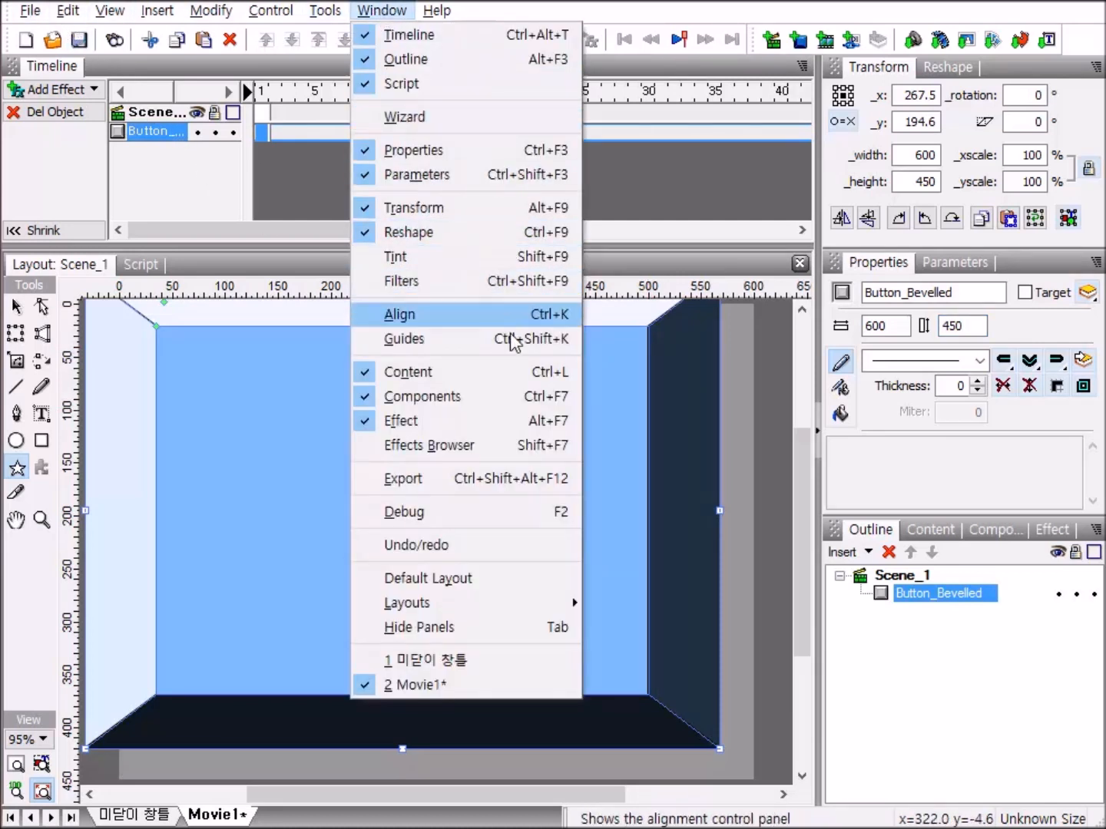
{"action": "left_click", "coordinate": [447, 317]}
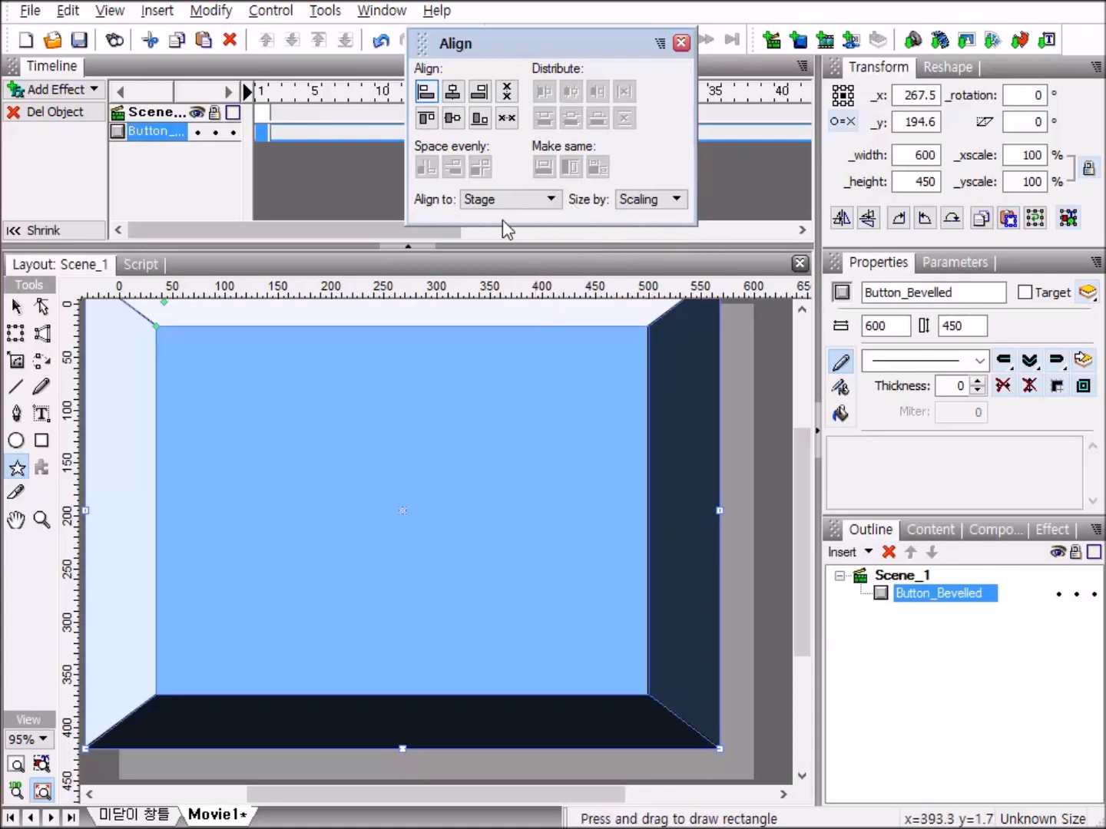
{"action": "left_click", "coordinate": [452, 94]}
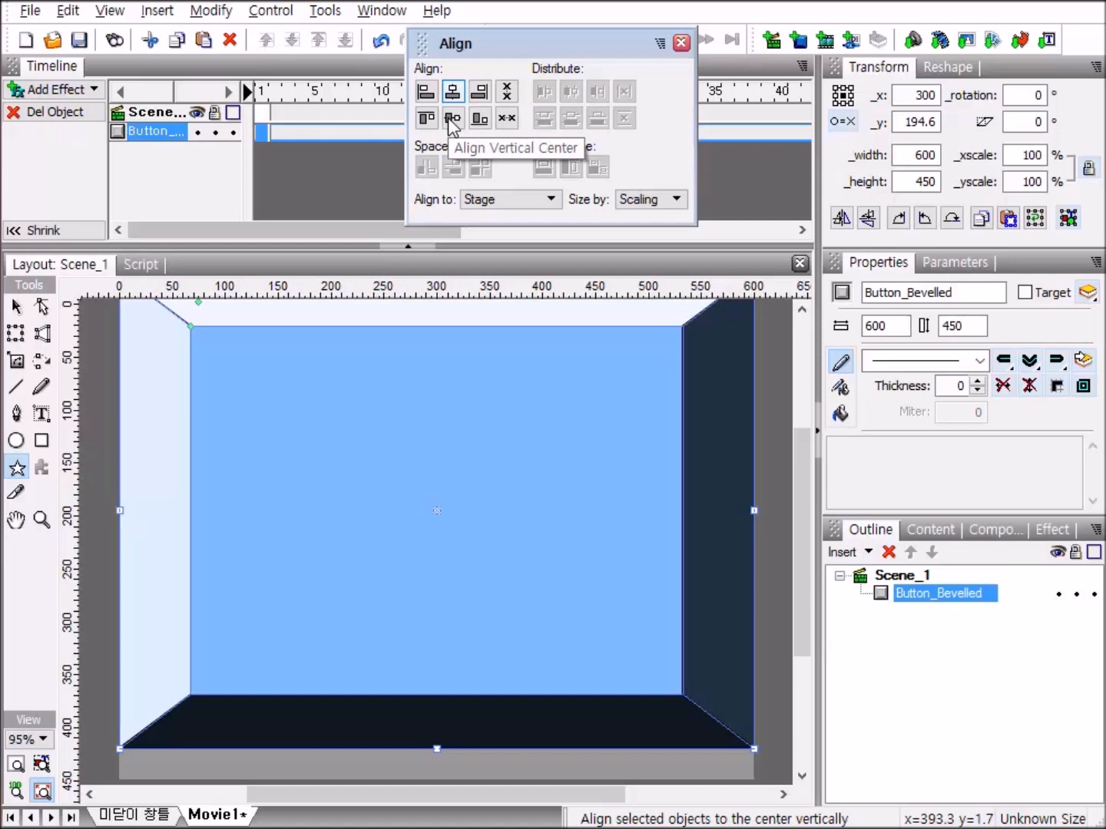
{"action": "left_click", "coordinate": [454, 119]}
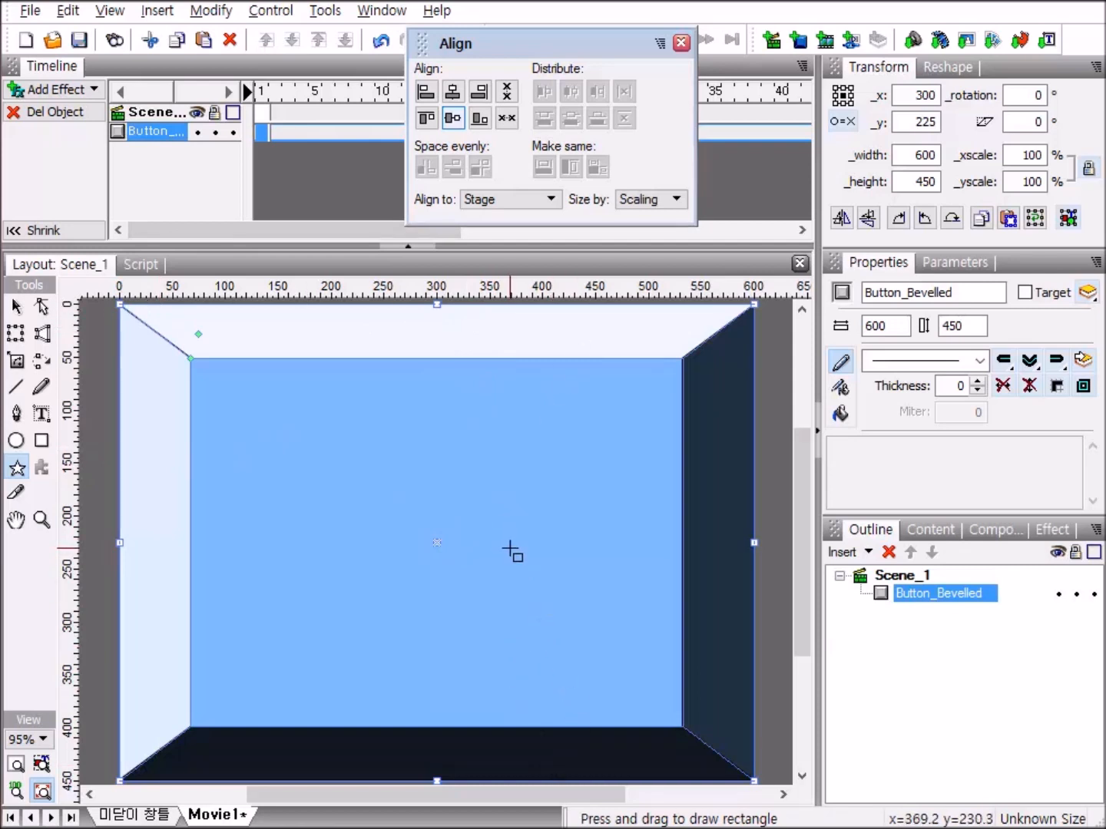
{"action": "left_click", "coordinate": [681, 44]}
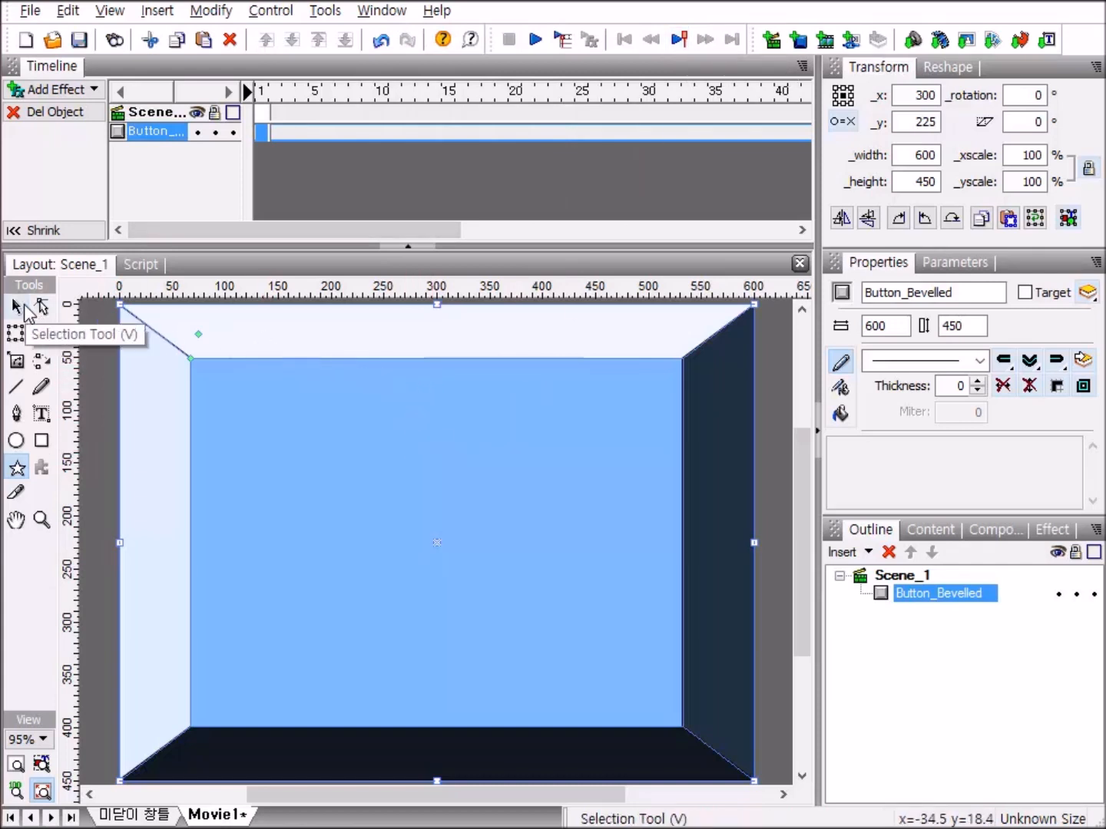
Step: Narrow the button's bevel on all sides to about 22 pixels with its inner corner handle
{"action": "left_click", "coordinate": [18, 308]}
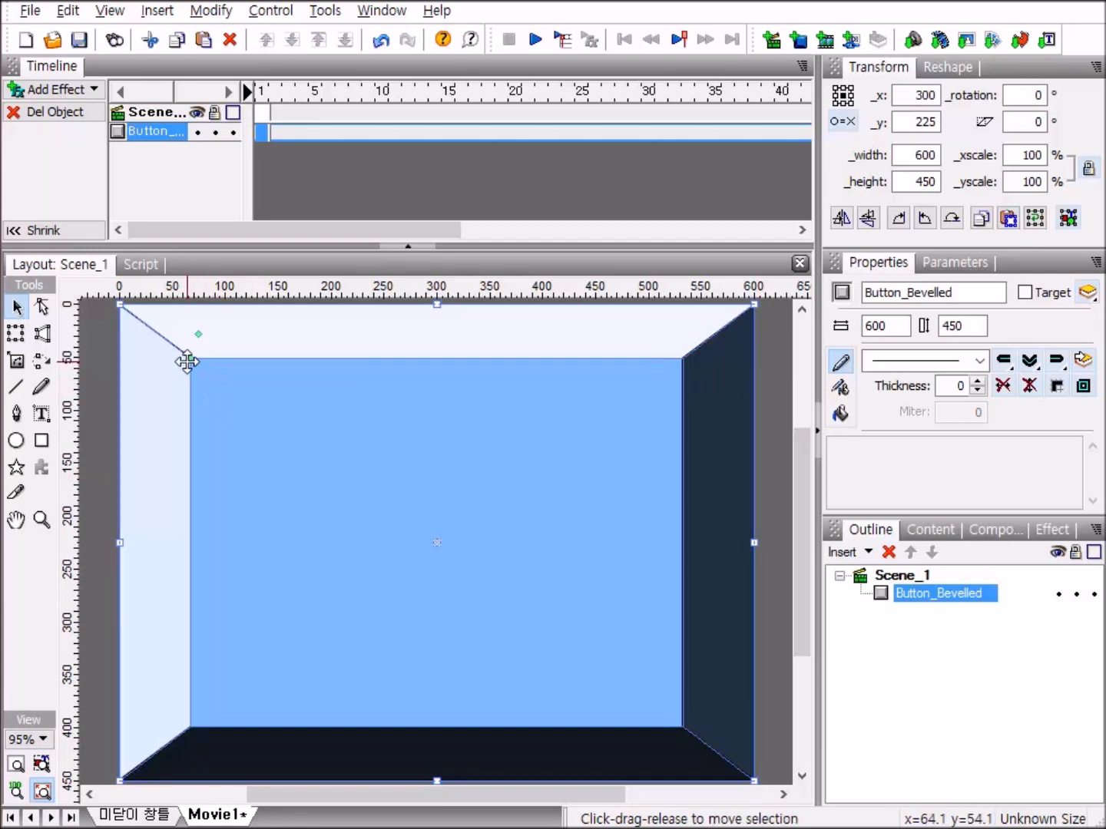
{"action": "left_click_drag", "start_coordinate": [192, 360], "coordinate": [148, 331]}
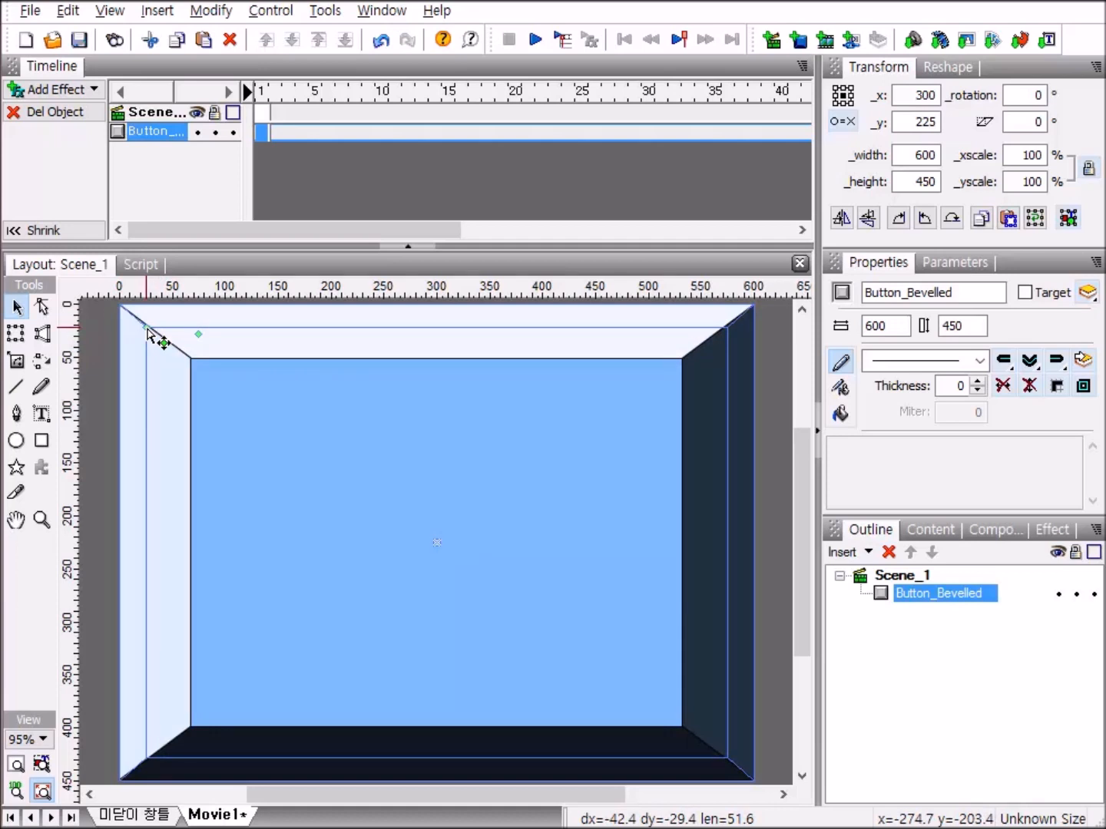
{"action": "left_click_drag", "start_coordinate": [148, 330], "coordinate": [144, 332]}
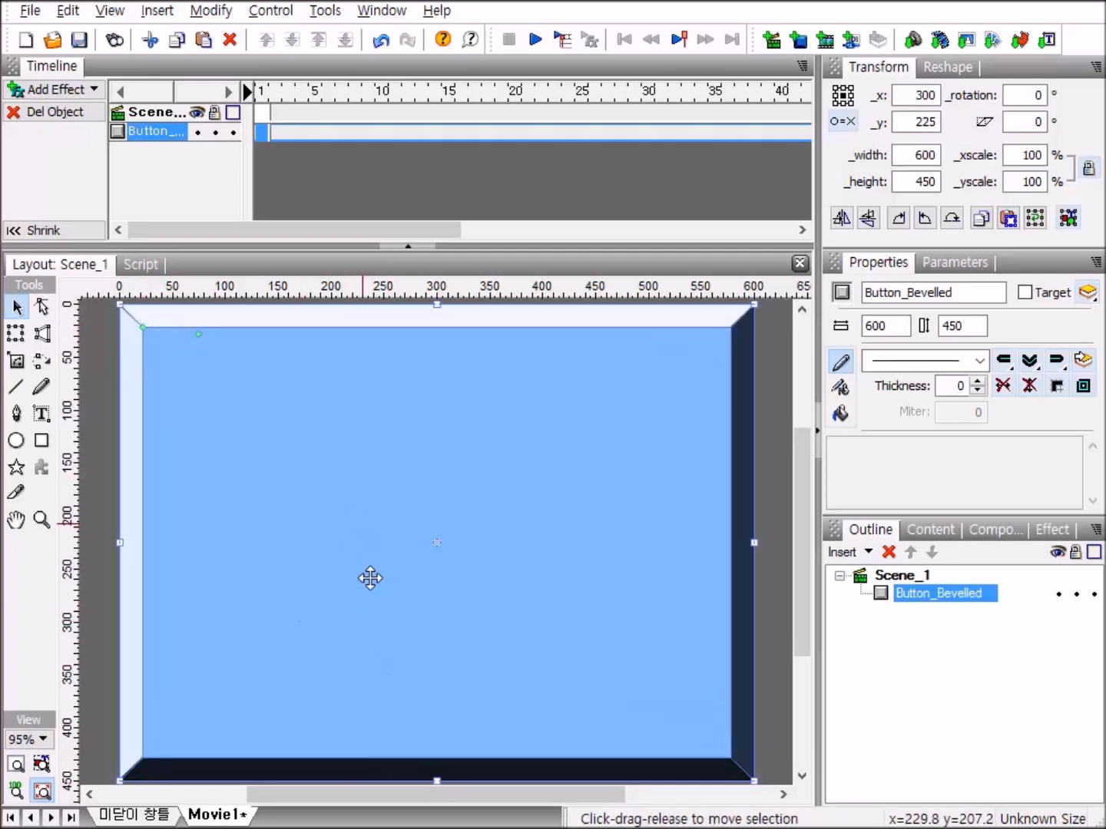
Step: Ungroup the bevelled button into separate shapes
{"action": "left_click", "coordinate": [228, 14]}
{"action": "mouse_move", "coordinate": [240, 63]}
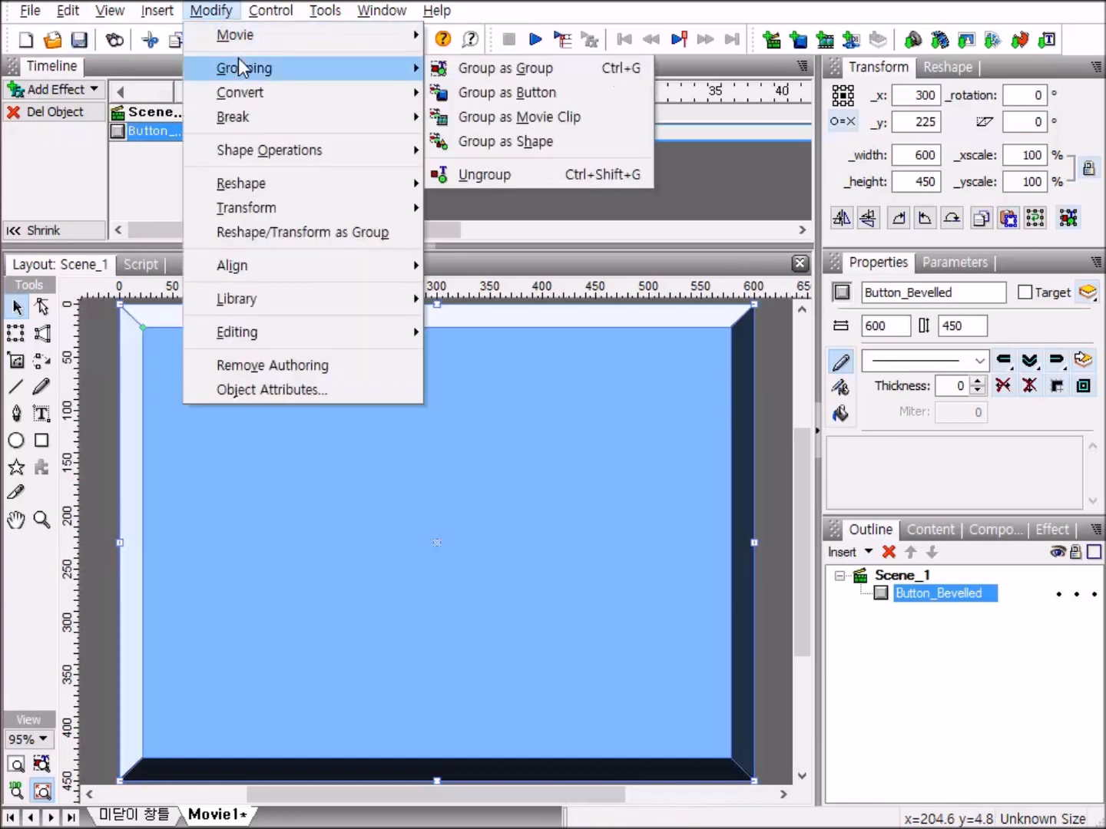
{"action": "left_click", "coordinate": [536, 175]}
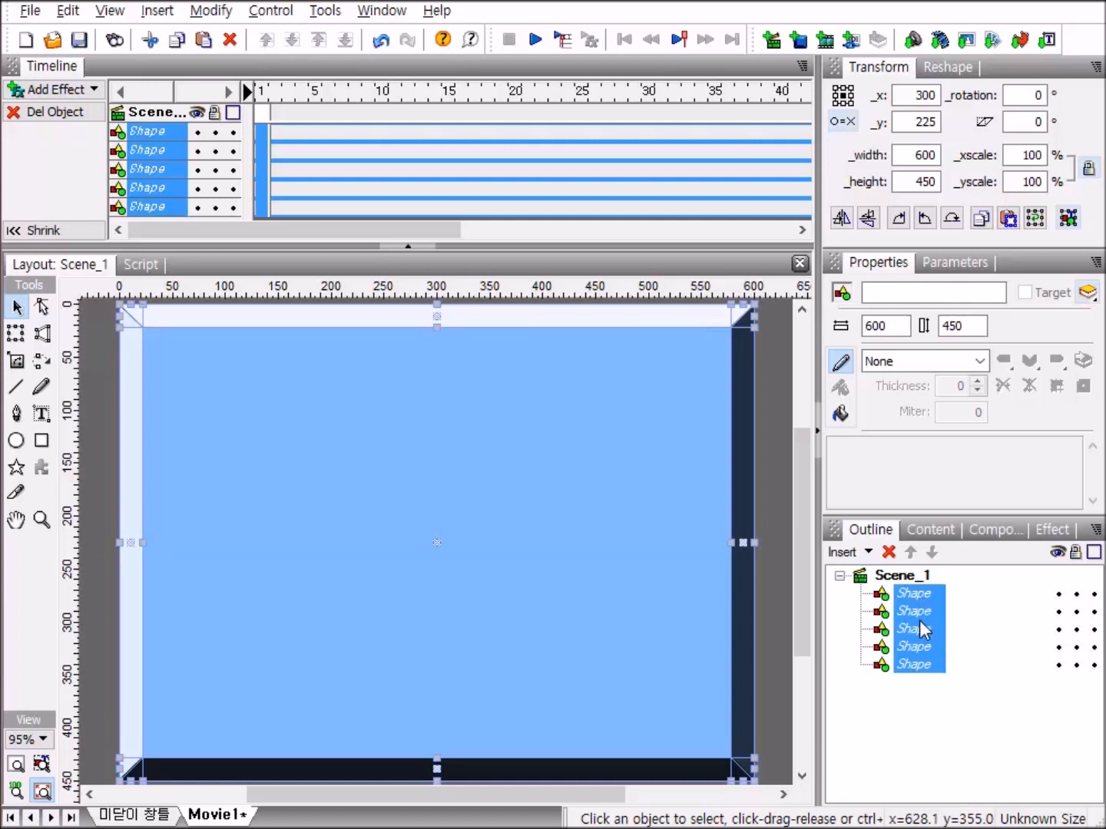
Step: Delete the large blue center shape, keeping only the four bevelled frame sides
{"action": "left_click", "coordinate": [897, 575]}
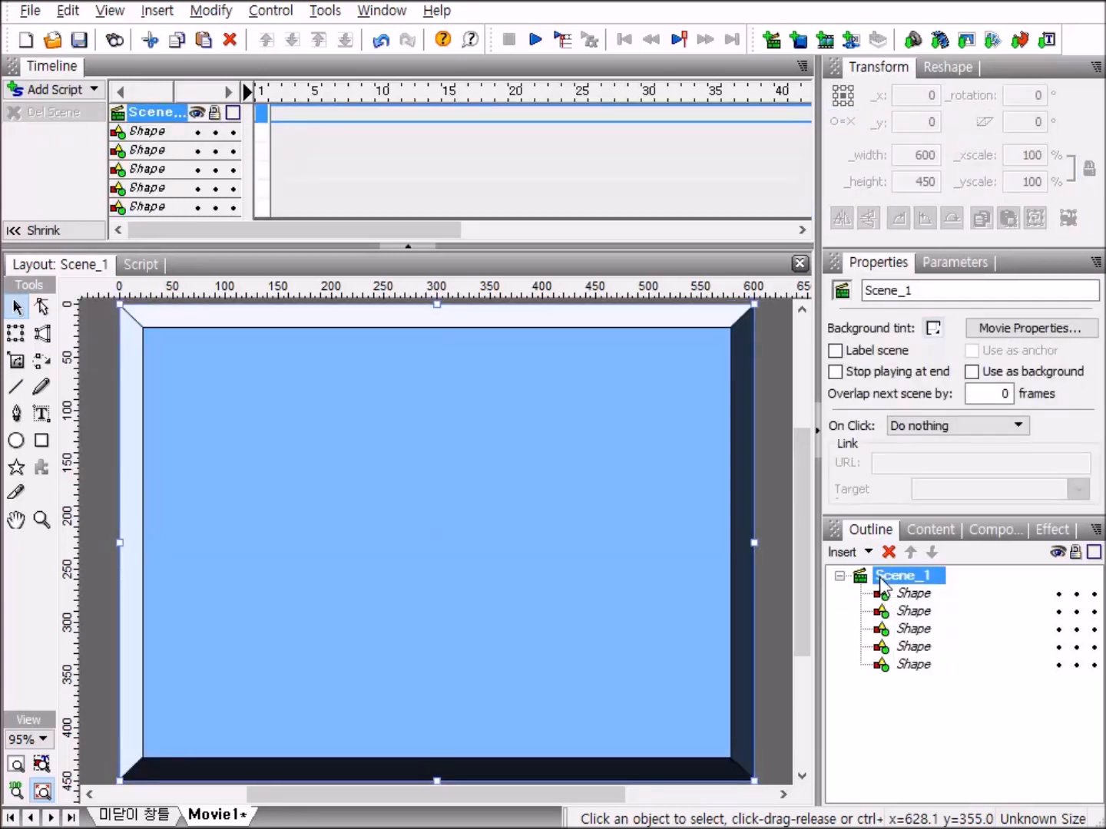
{"action": "left_click", "coordinate": [452, 472]}
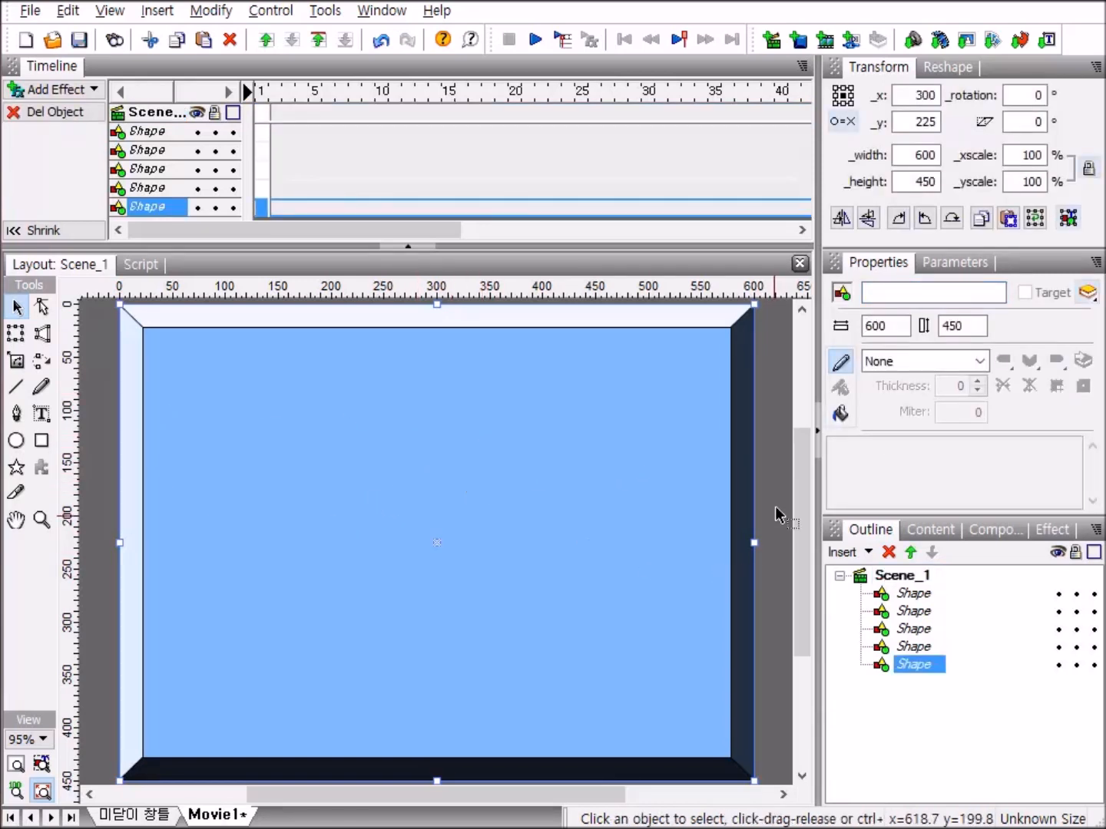
{"action": "left_click", "coordinate": [888, 551]}
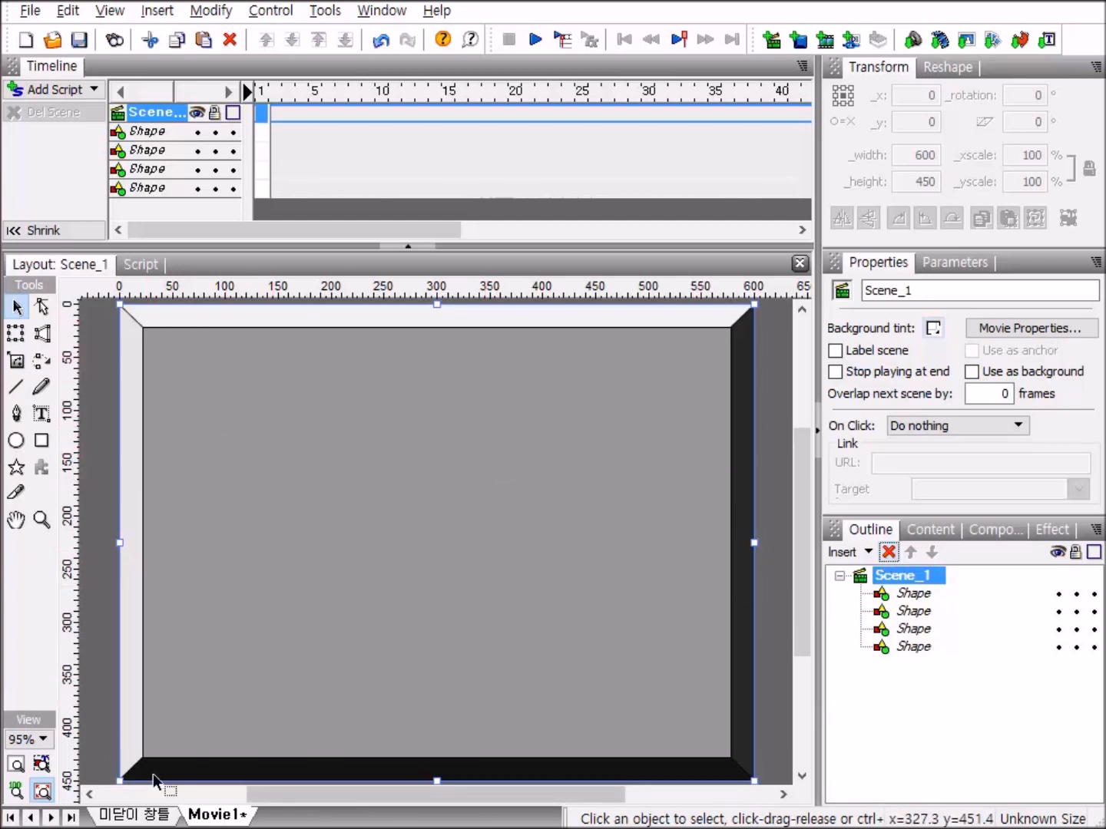
Step: Give all four bevelled frame sides a gradient fill
{"action": "left_click", "coordinate": [912, 594]}
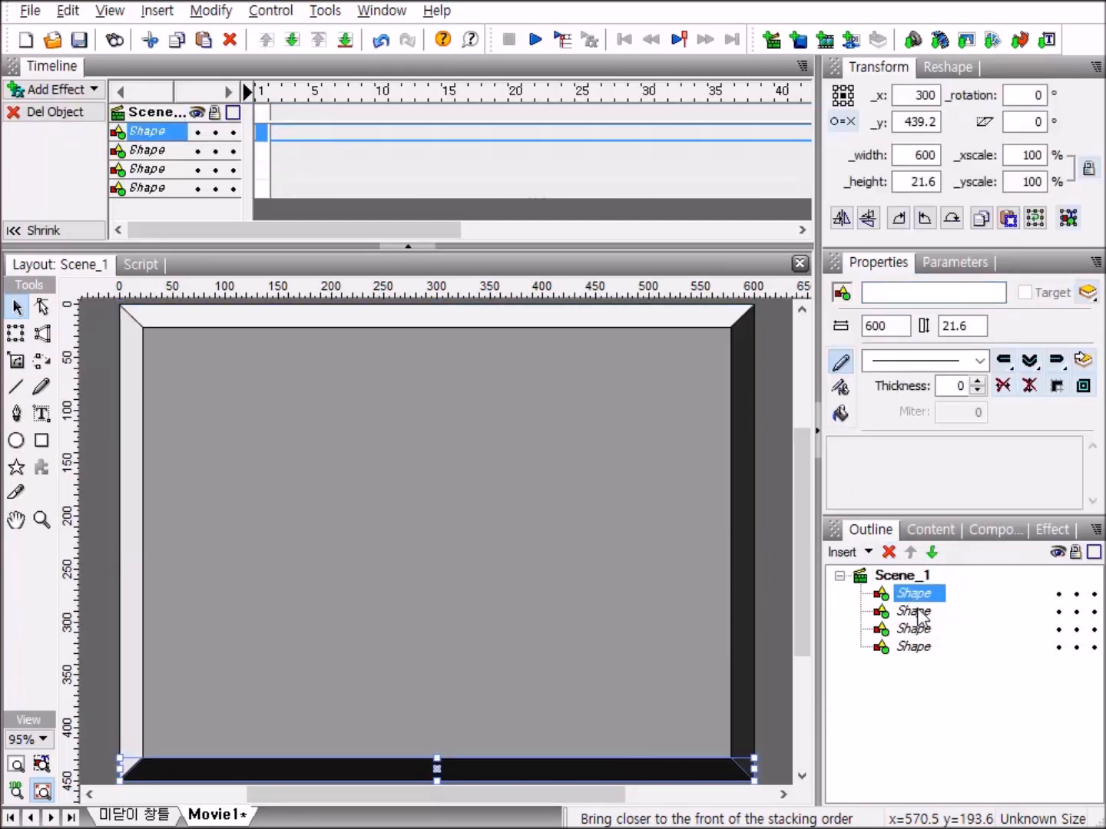
{"action": "left_click", "coordinate": [915, 645], "text": "shift"}
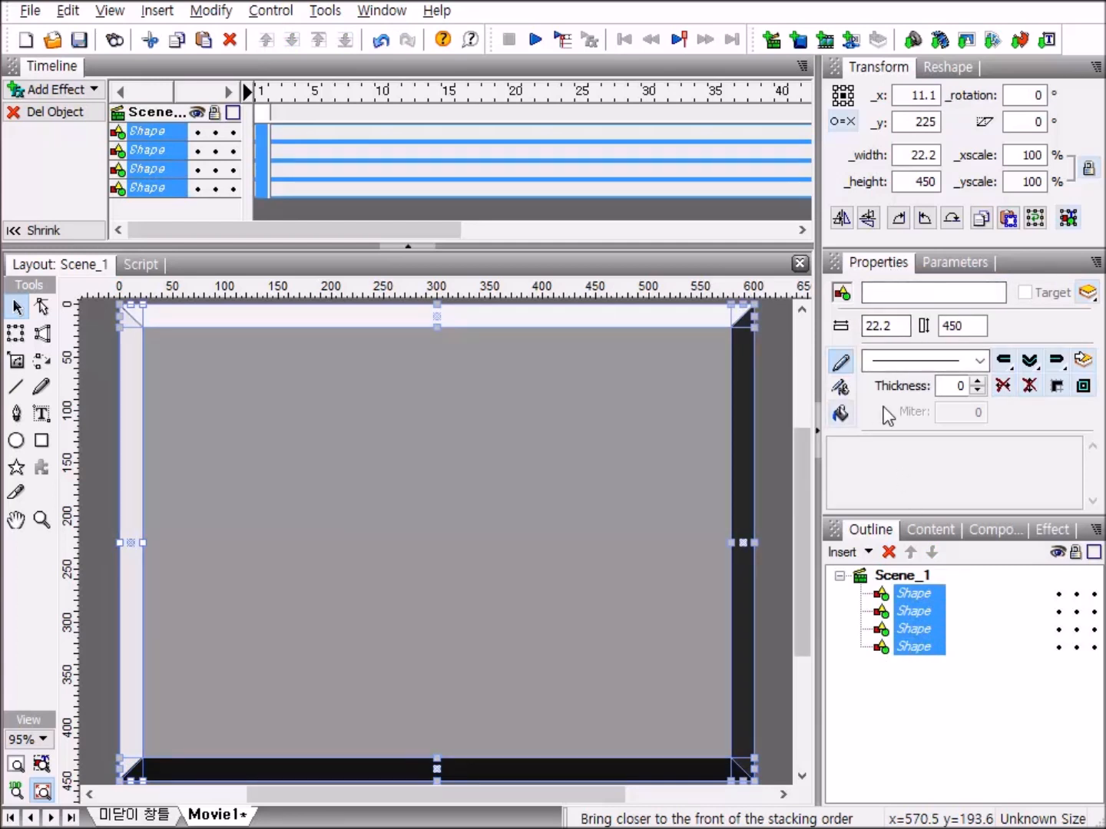
{"action": "left_click", "coordinate": [842, 414]}
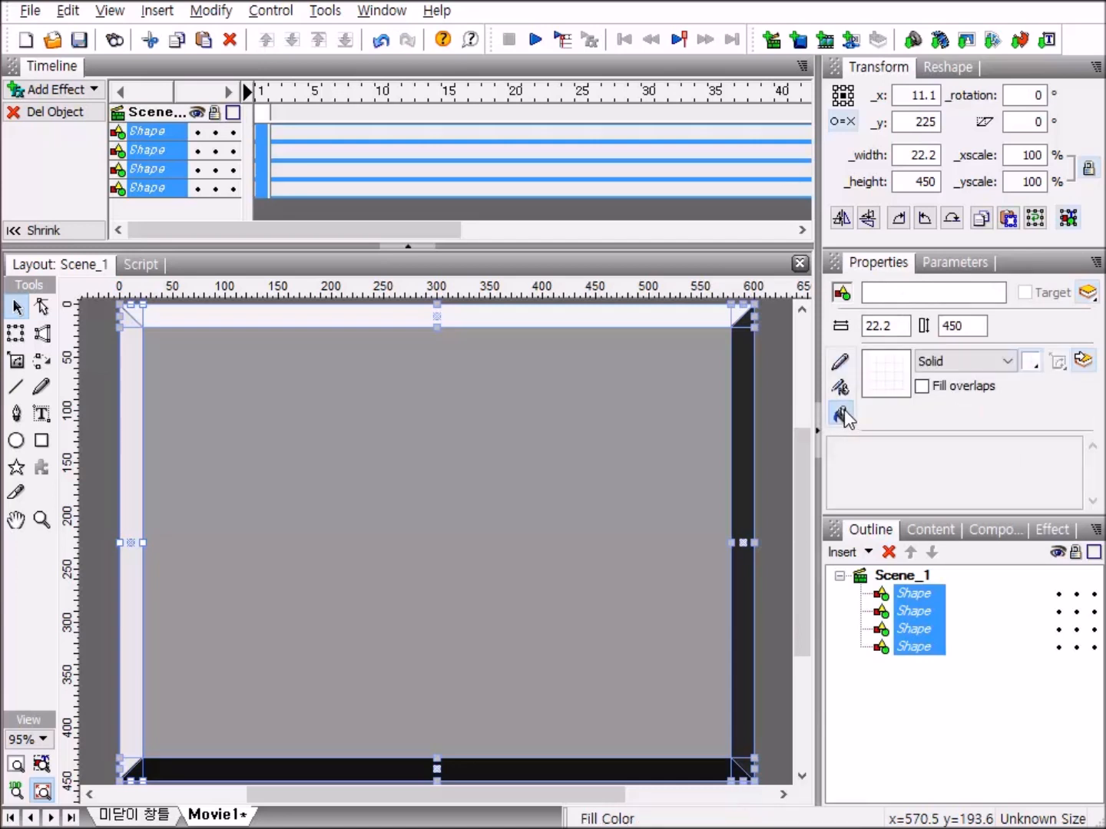
{"action": "left_click", "coordinate": [1008, 363]}
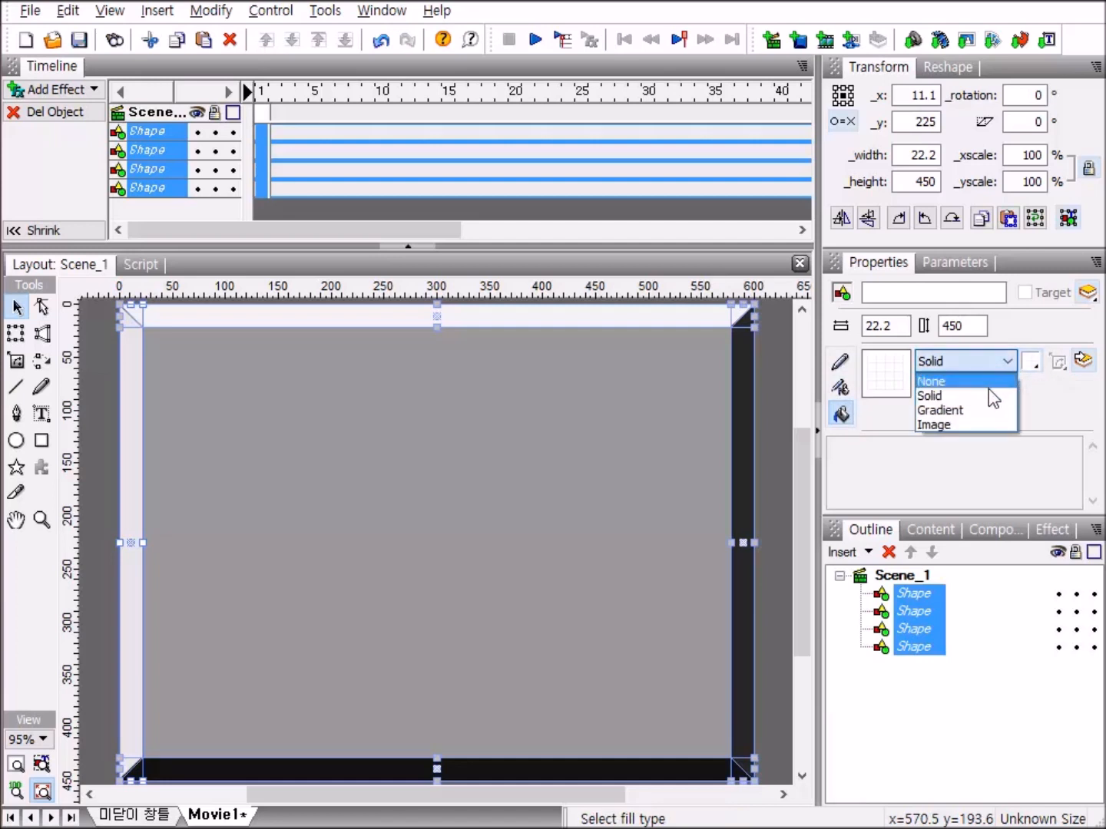
{"action": "left_click", "coordinate": [980, 418]}
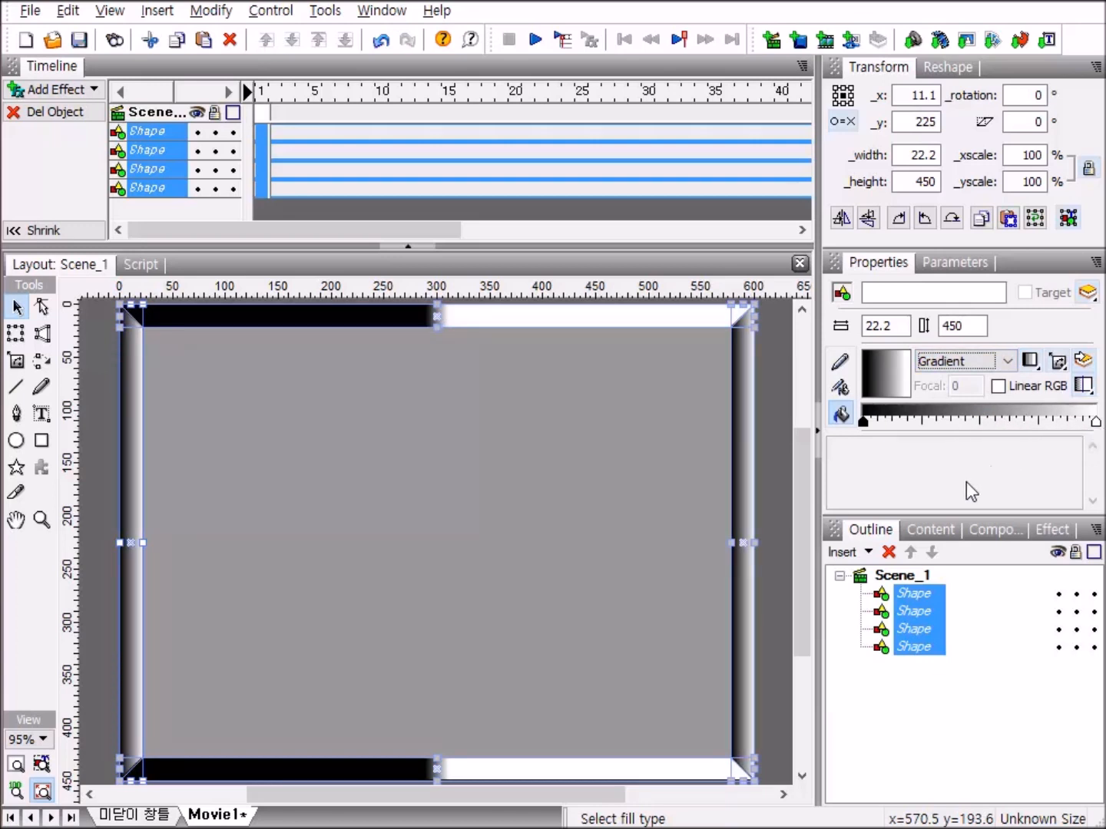
Step: Set both end colors of the frame sides' gradient to dark red 720023
{"action": "left_click", "coordinate": [1096, 422]}
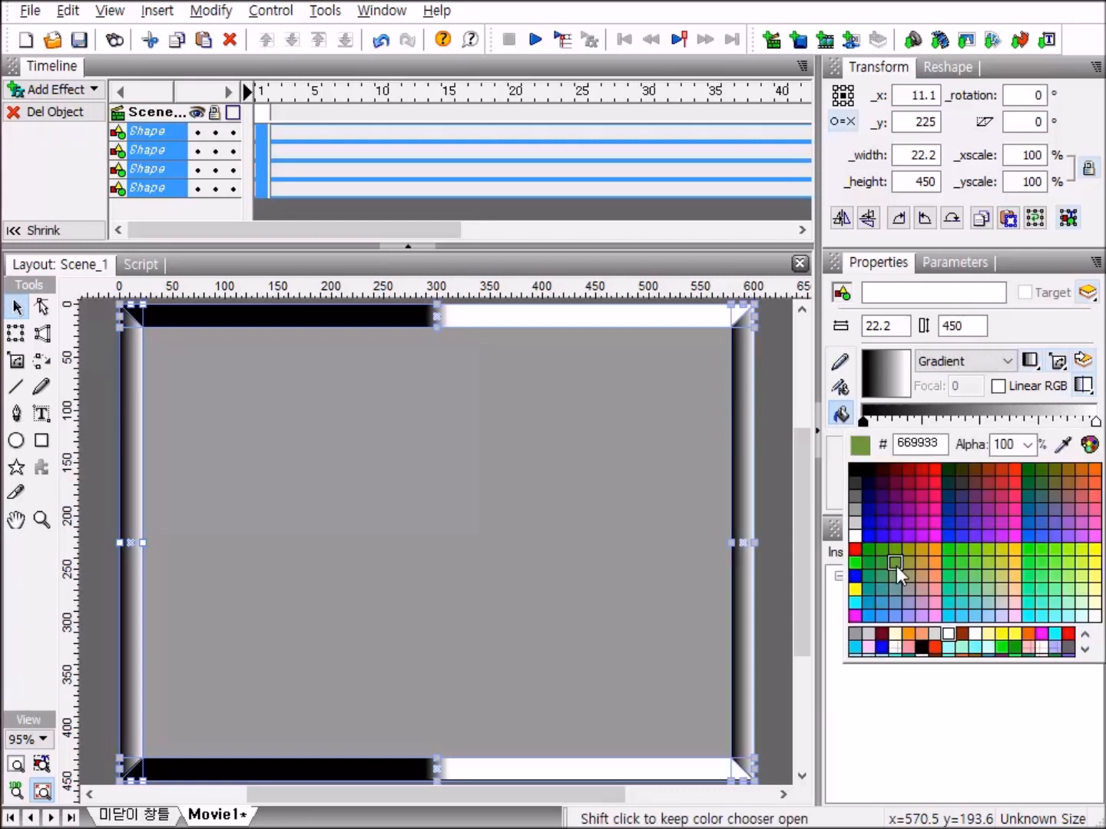
{"action": "left_click", "coordinate": [883, 634]}
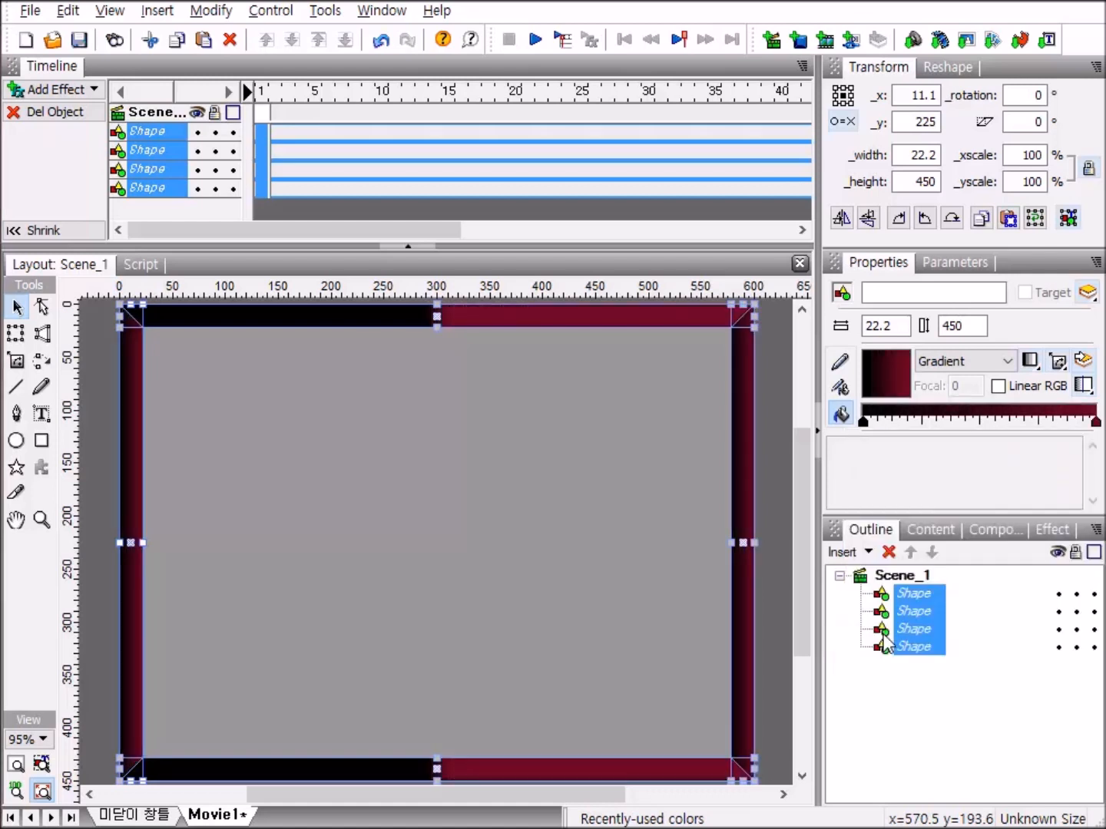
{"action": "left_click", "coordinate": [861, 422]}
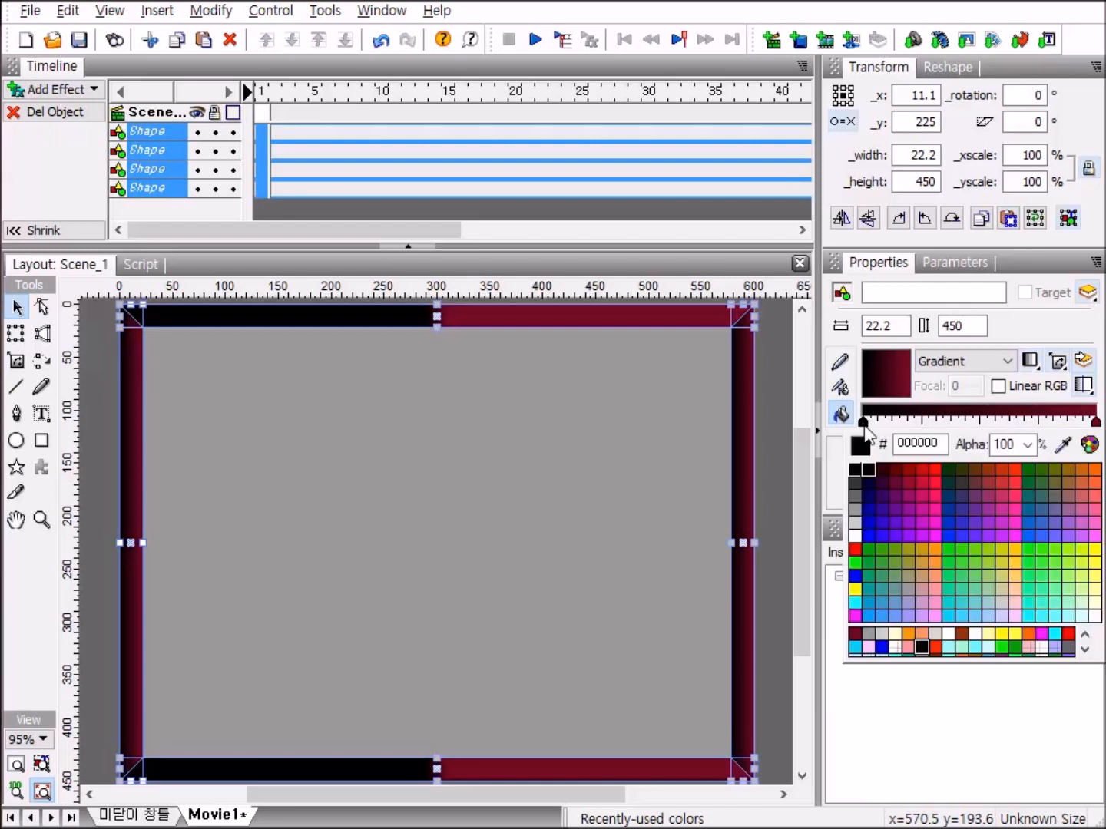
{"action": "left_click", "coordinate": [854, 633]}
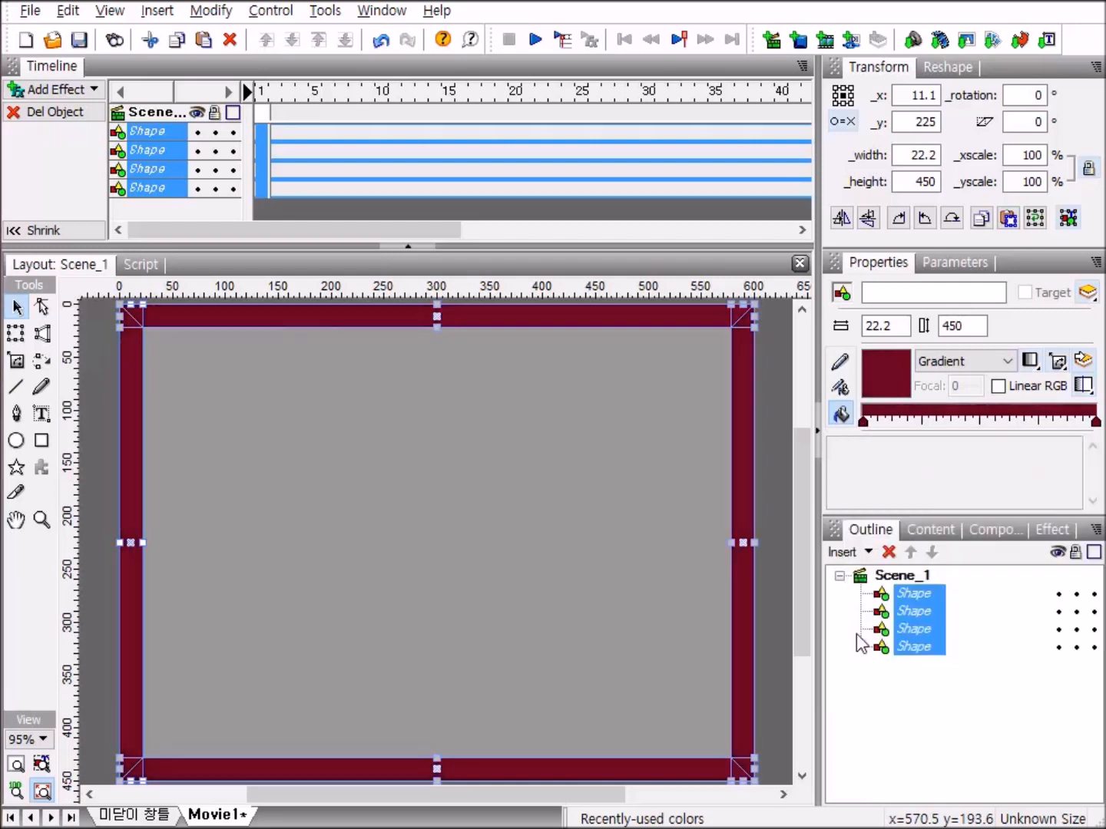
Step: Add a pale cream color stop about four fifths along the frame sides' gradient and deselect the shapes
{"action": "left_click", "coordinate": [1055, 421]}
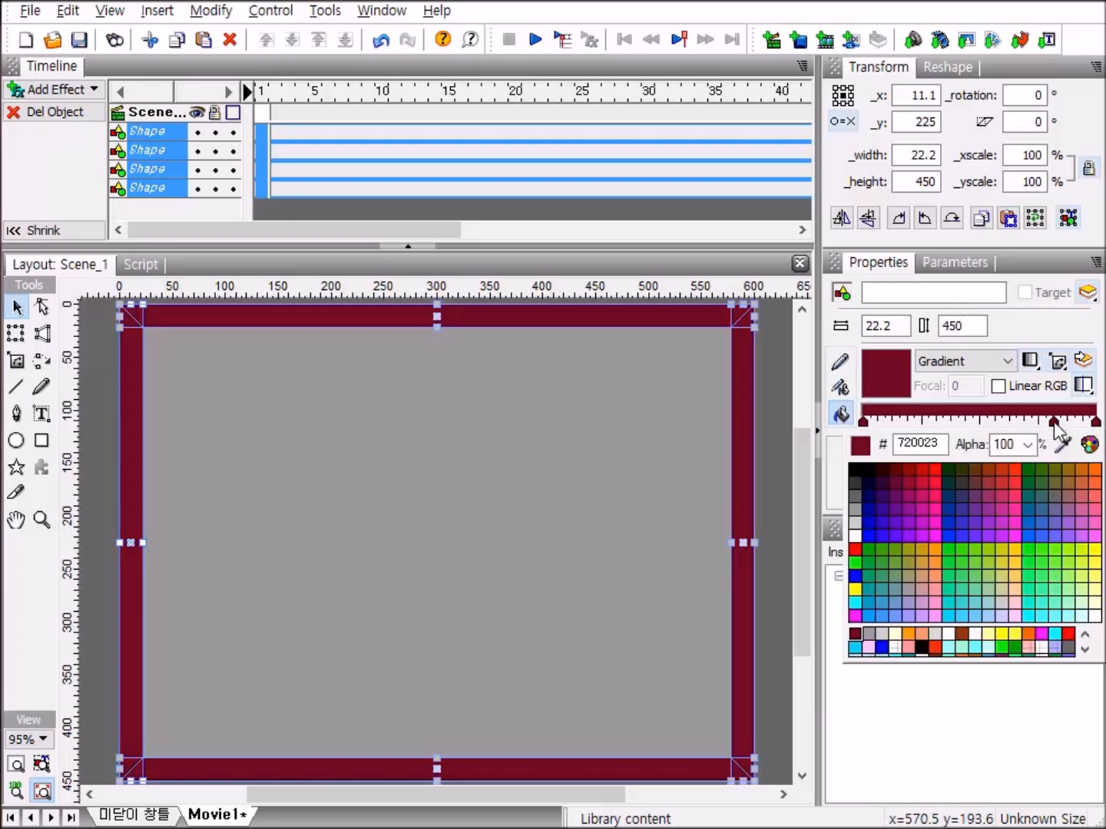
{"action": "left_click", "coordinate": [1098, 604]}
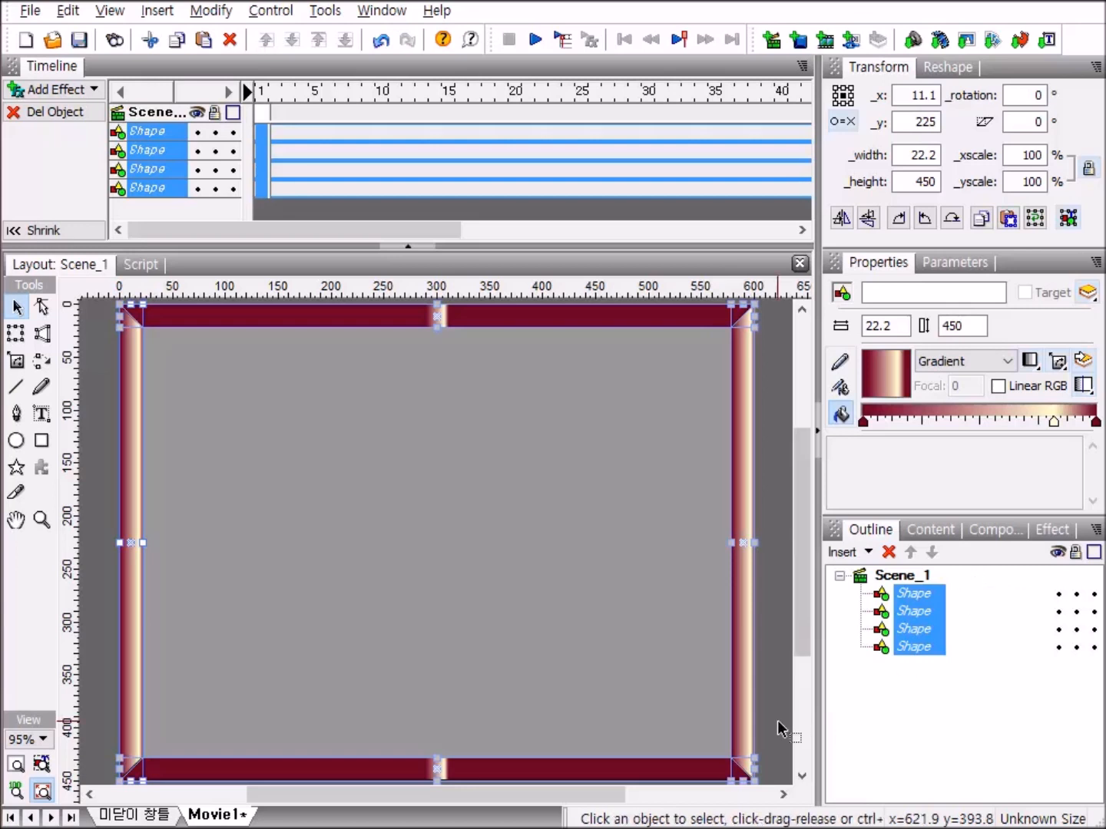
{"action": "left_click", "coordinate": [900, 584]}
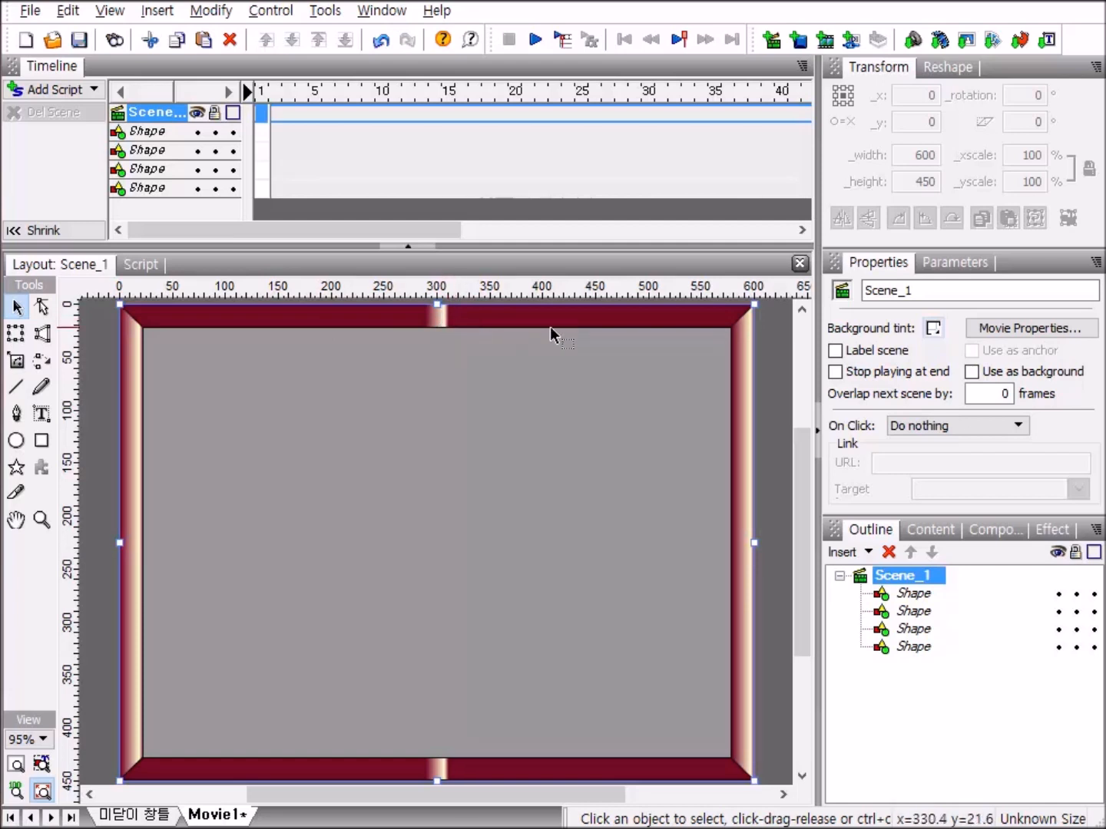
Step: Rotate the gradient fill of the top and bottom frame sides by 90 degrees with Edit Fill Transform
{"action": "left_click", "coordinate": [459, 321]}
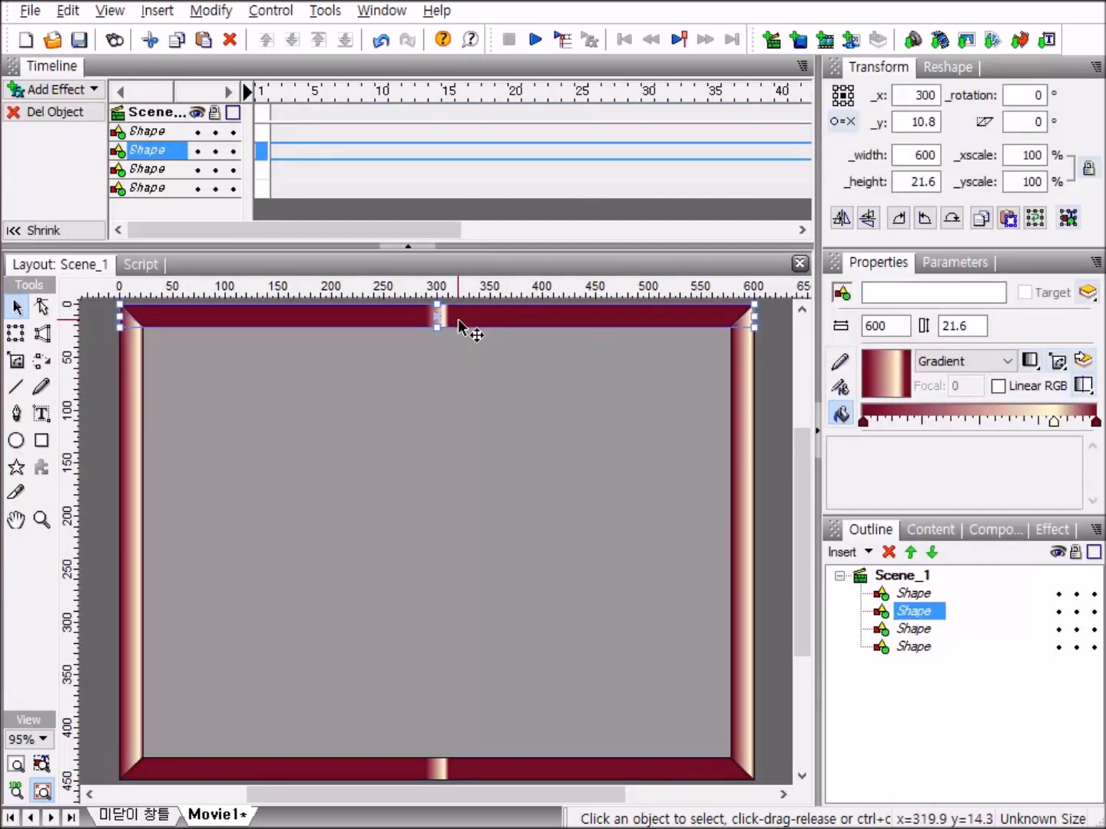
{"action": "left_click", "coordinate": [474, 771], "text": "shift"}
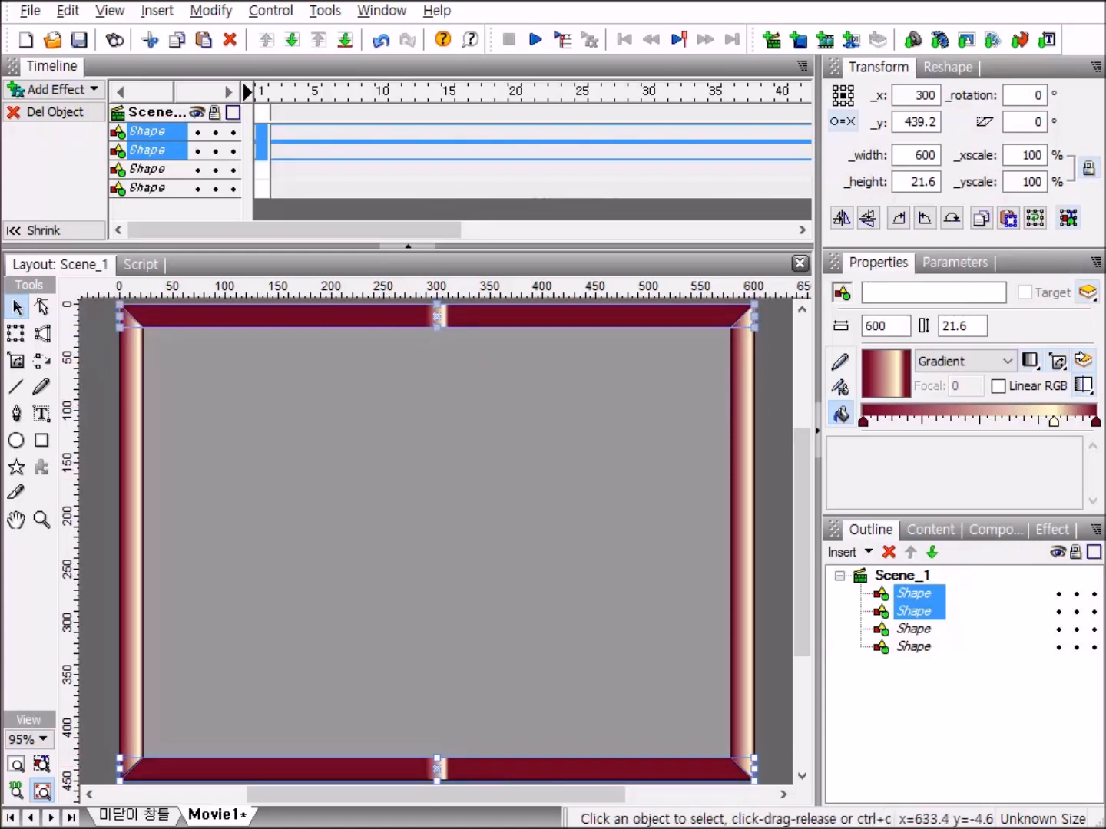
{"action": "left_click", "coordinate": [1055, 363]}
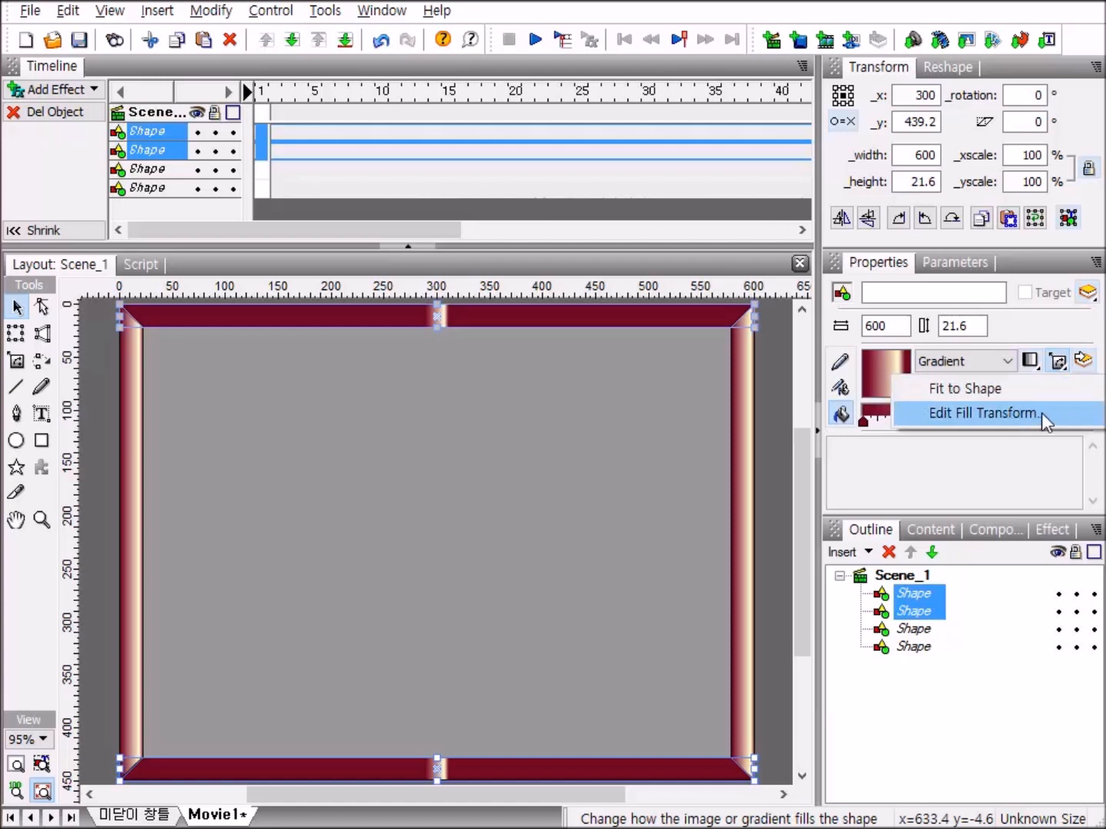
{"action": "left_click", "coordinate": [1004, 413]}
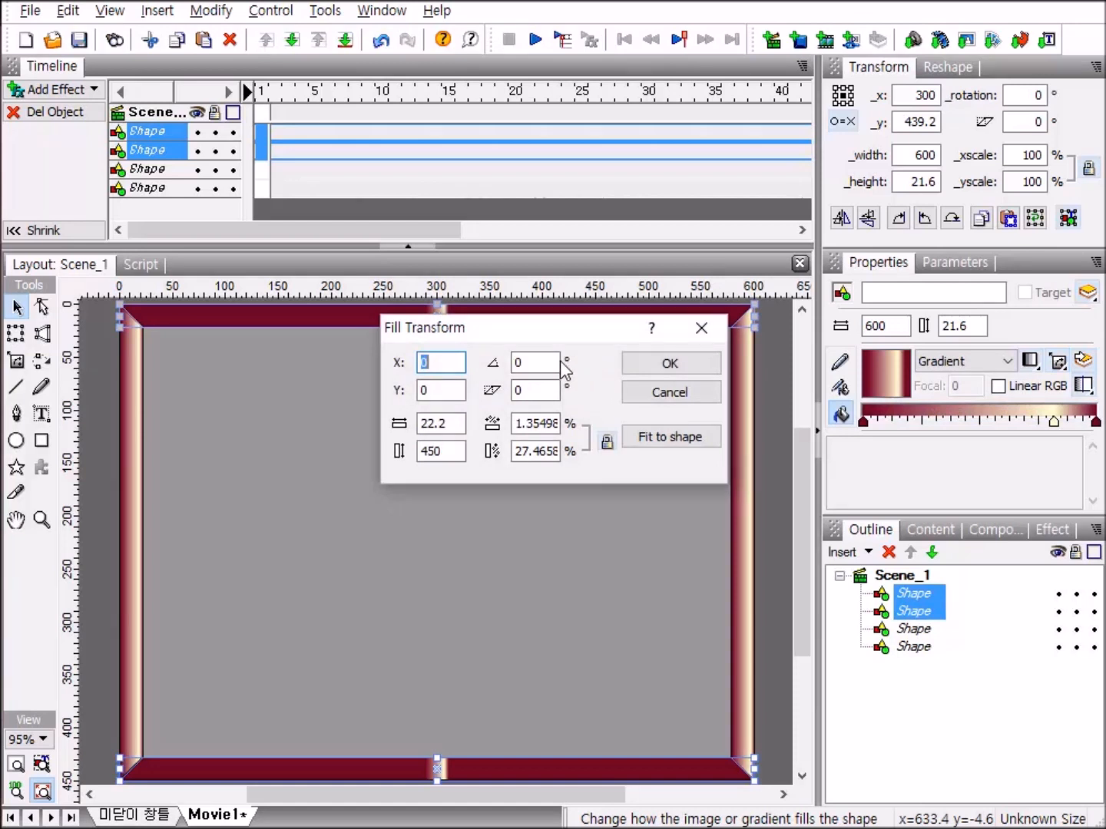
{"action": "left_click", "coordinate": [523, 361]}
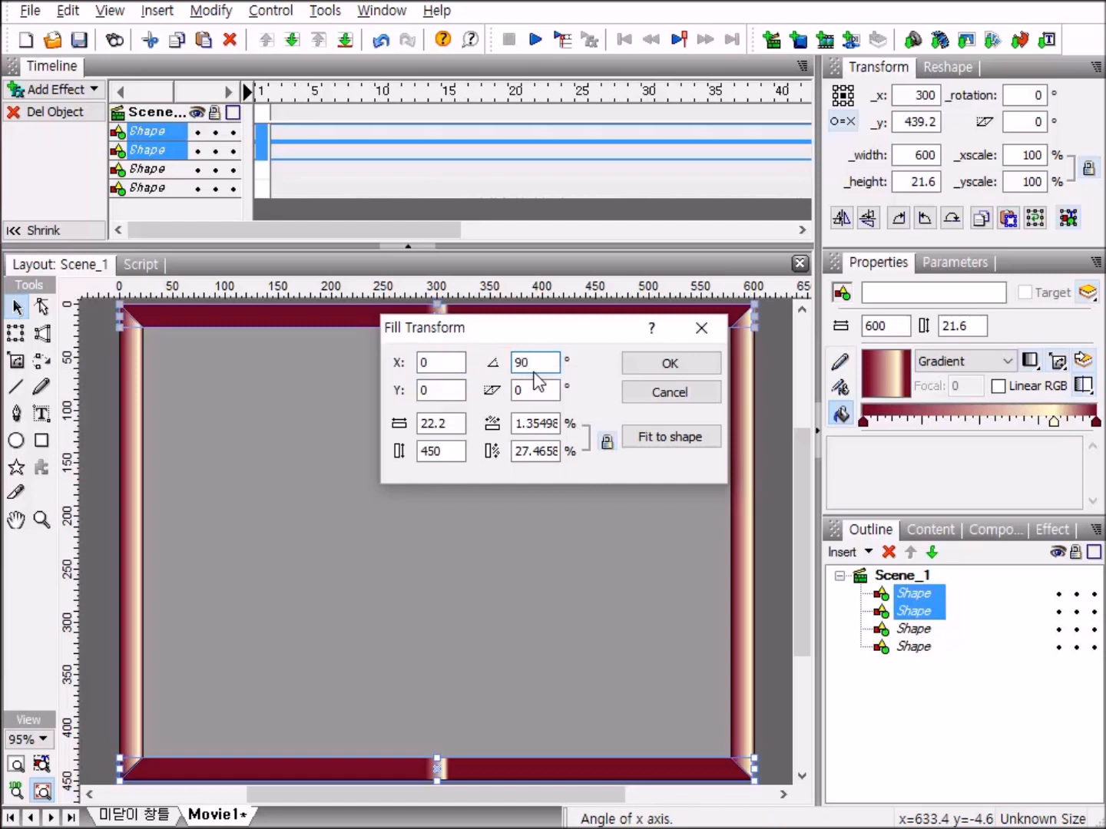
{"action": "left_click", "coordinate": [685, 368]}
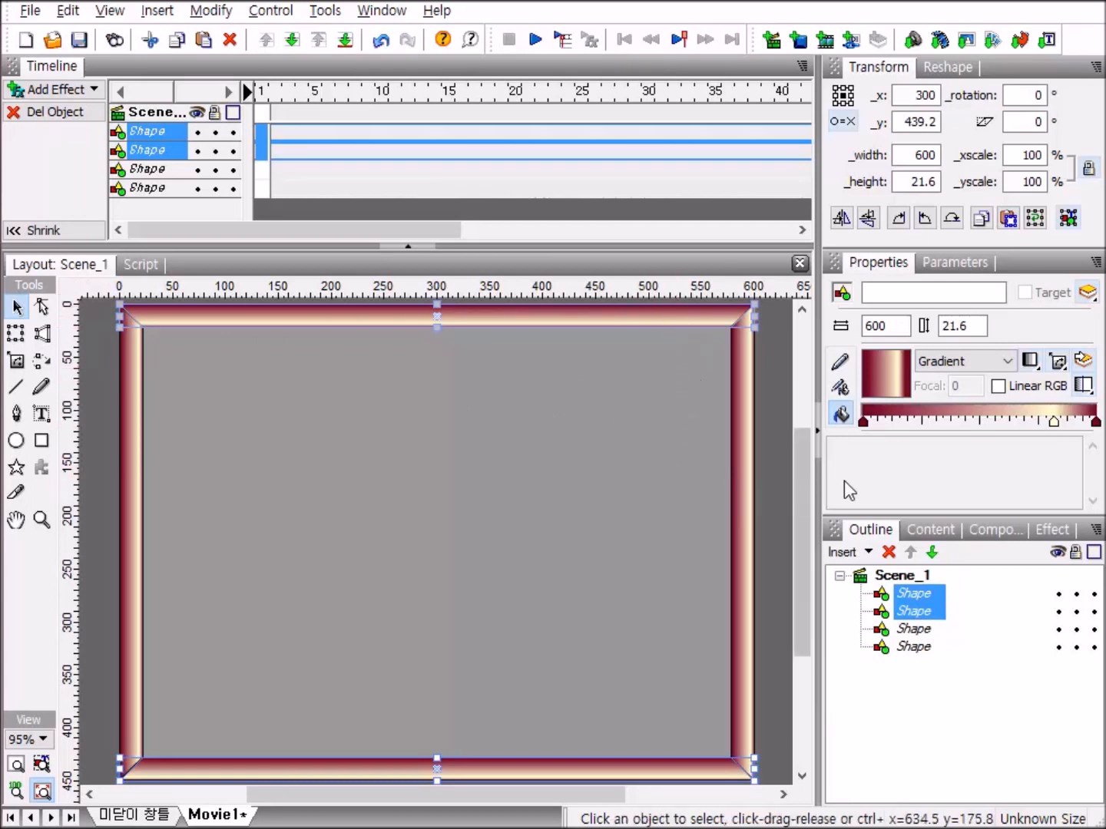
Step: Group the four frame sides as one shape without emptying their overlapped regions
{"action": "left_click", "coordinate": [884, 653]}
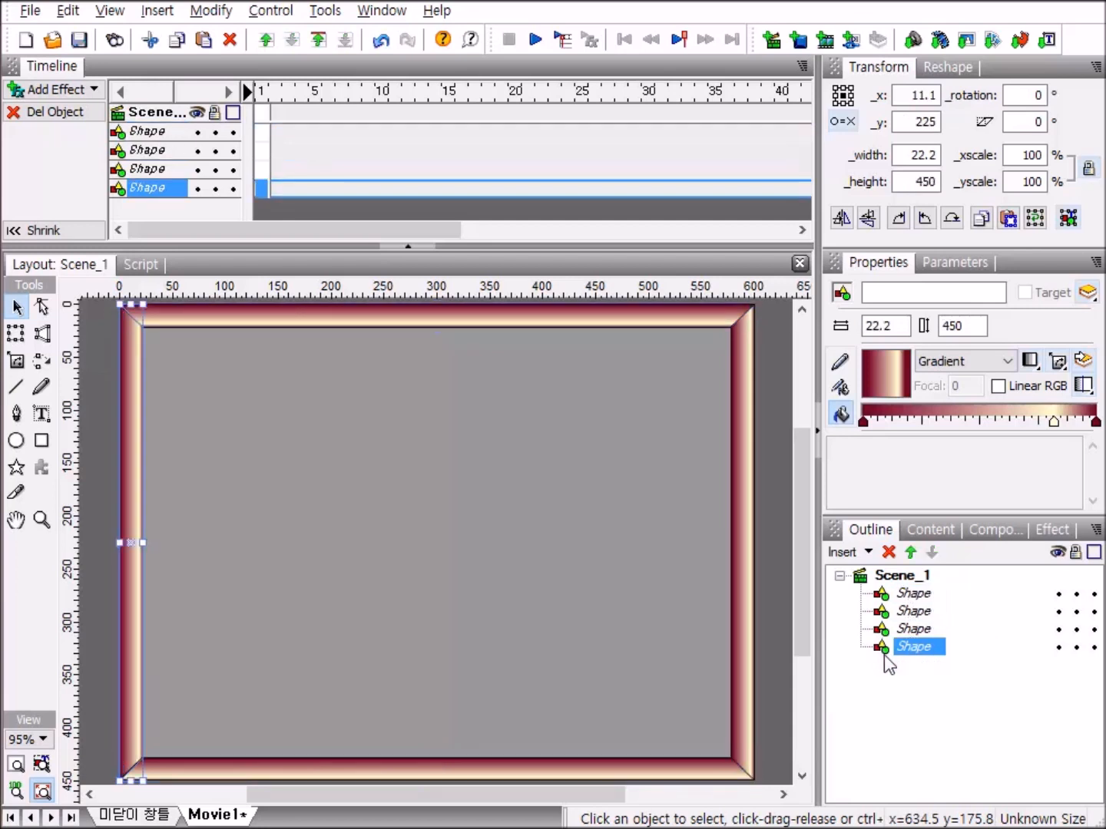
{"action": "left_click", "coordinate": [888, 594], "text": "shift"}
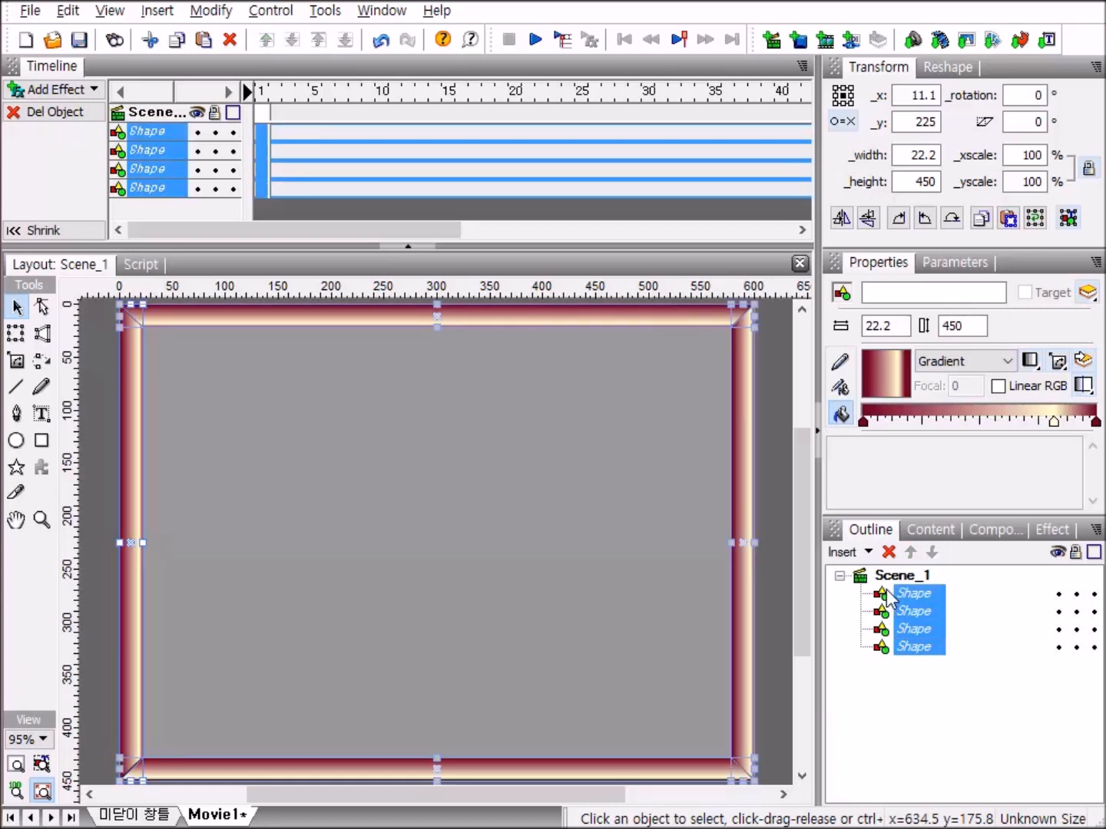
{"action": "right_click", "coordinate": [916, 621]}
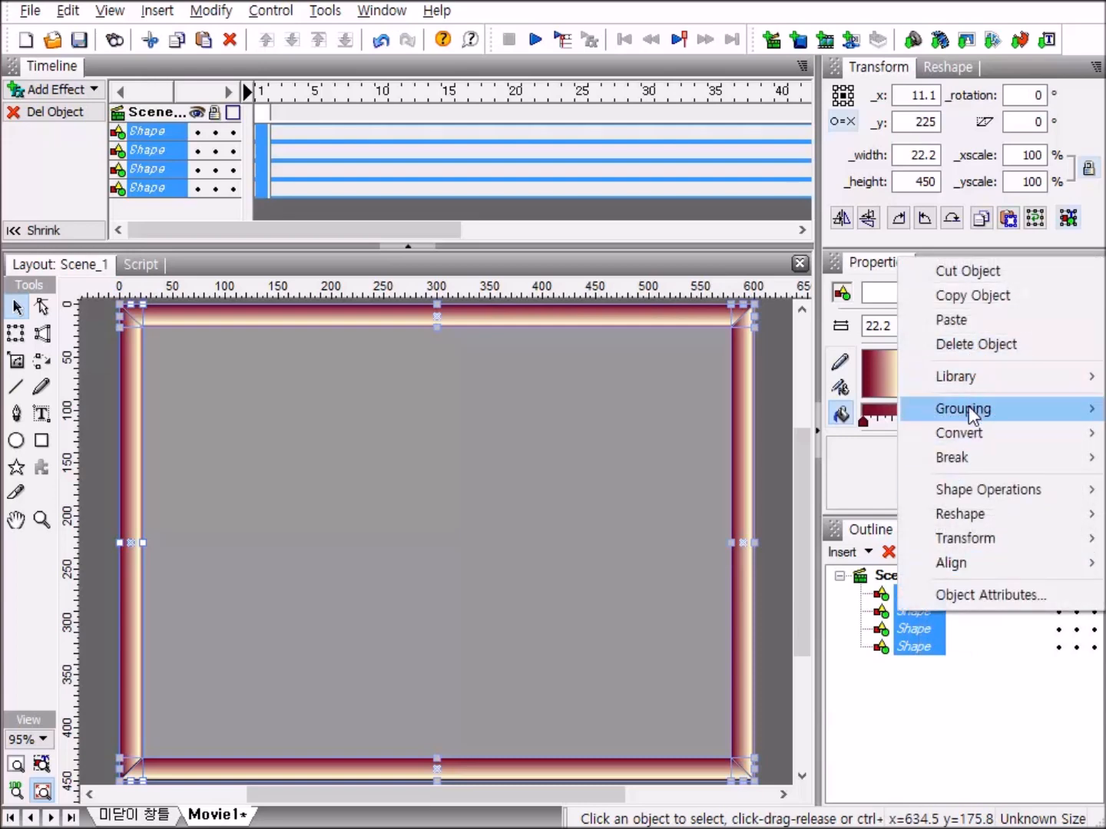
{"action": "mouse_move", "coordinate": [968, 406]}
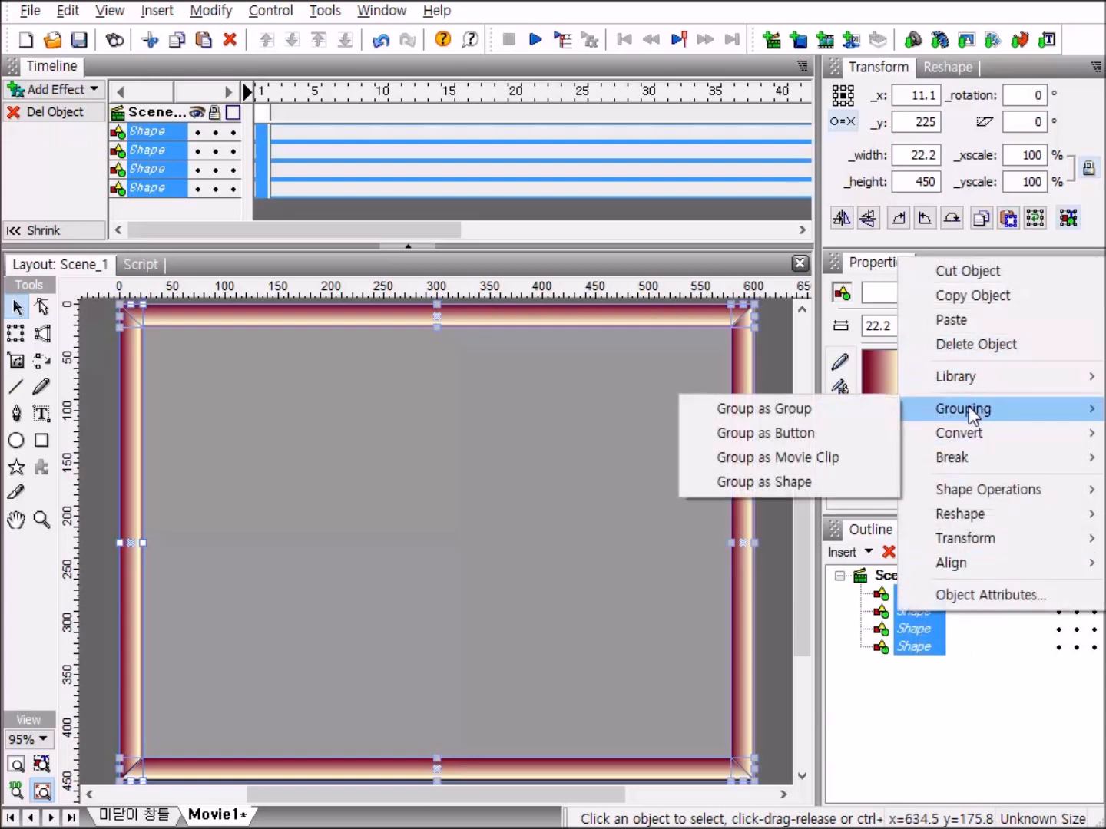
{"action": "left_click", "coordinate": [750, 482]}
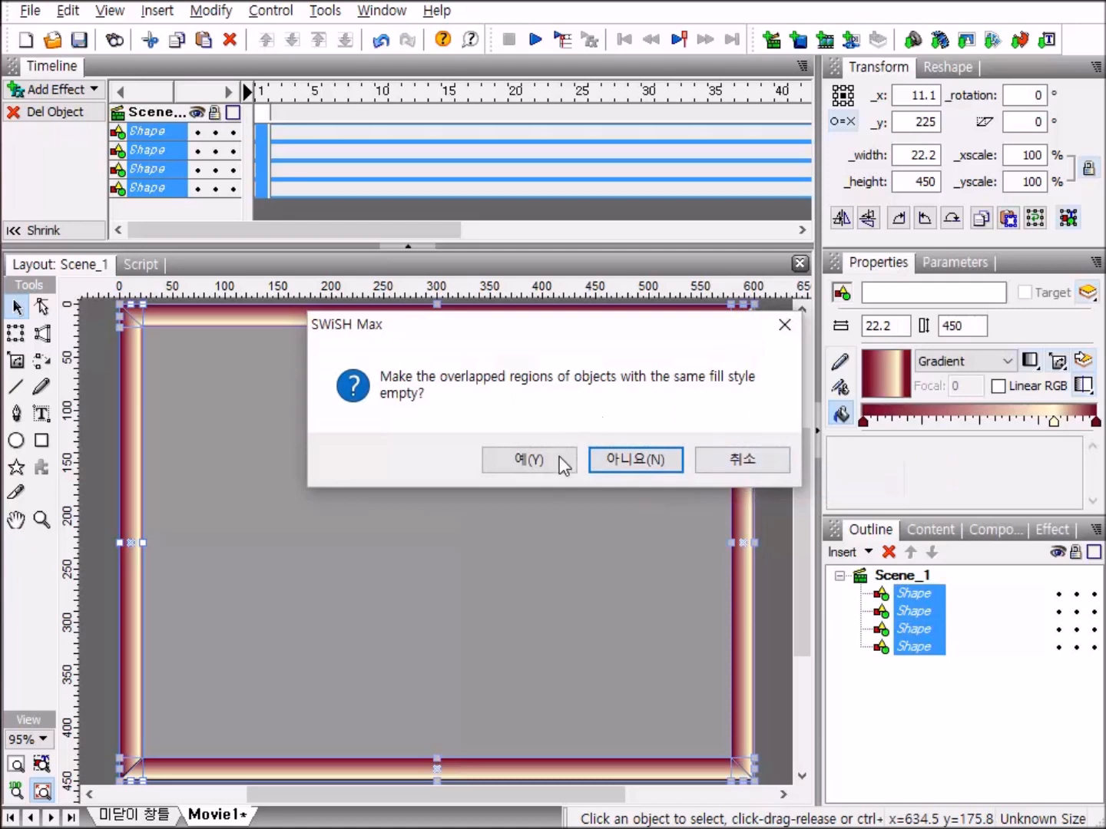
{"action": "left_click", "coordinate": [638, 461]}
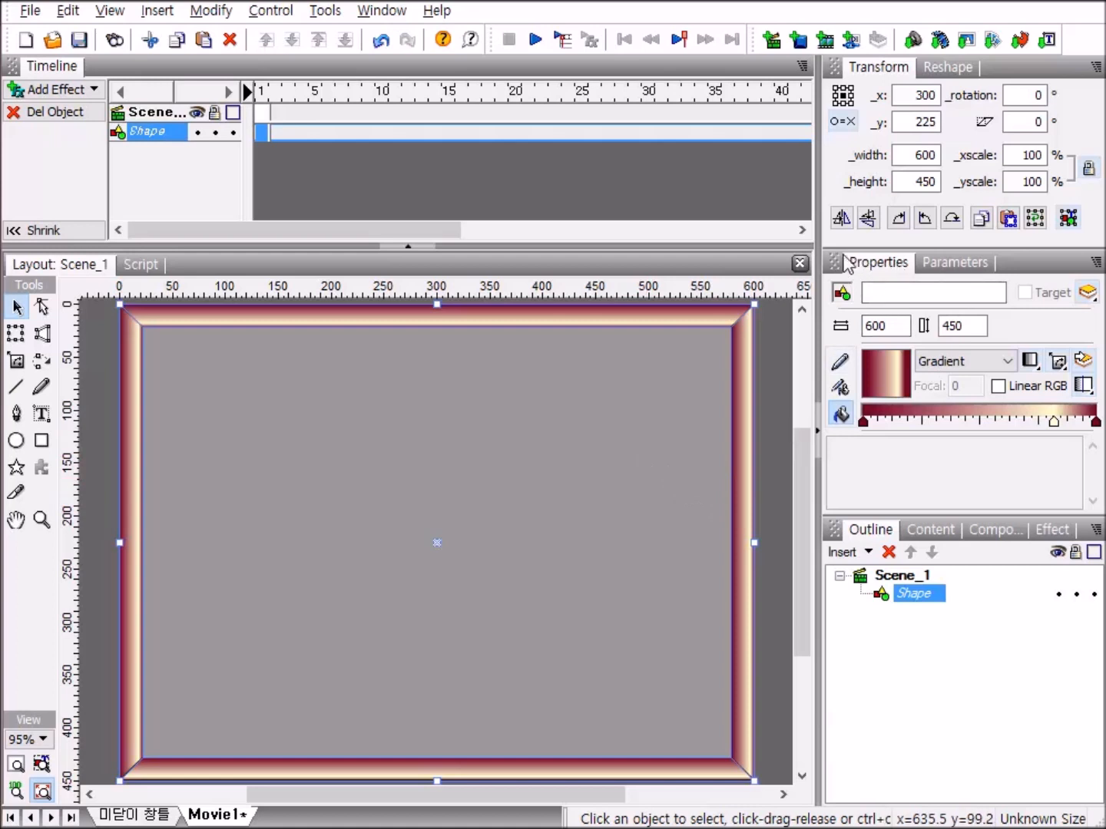
Step: Name the grouped frame shape 창틀
{"action": "left_click", "coordinate": [884, 289]}
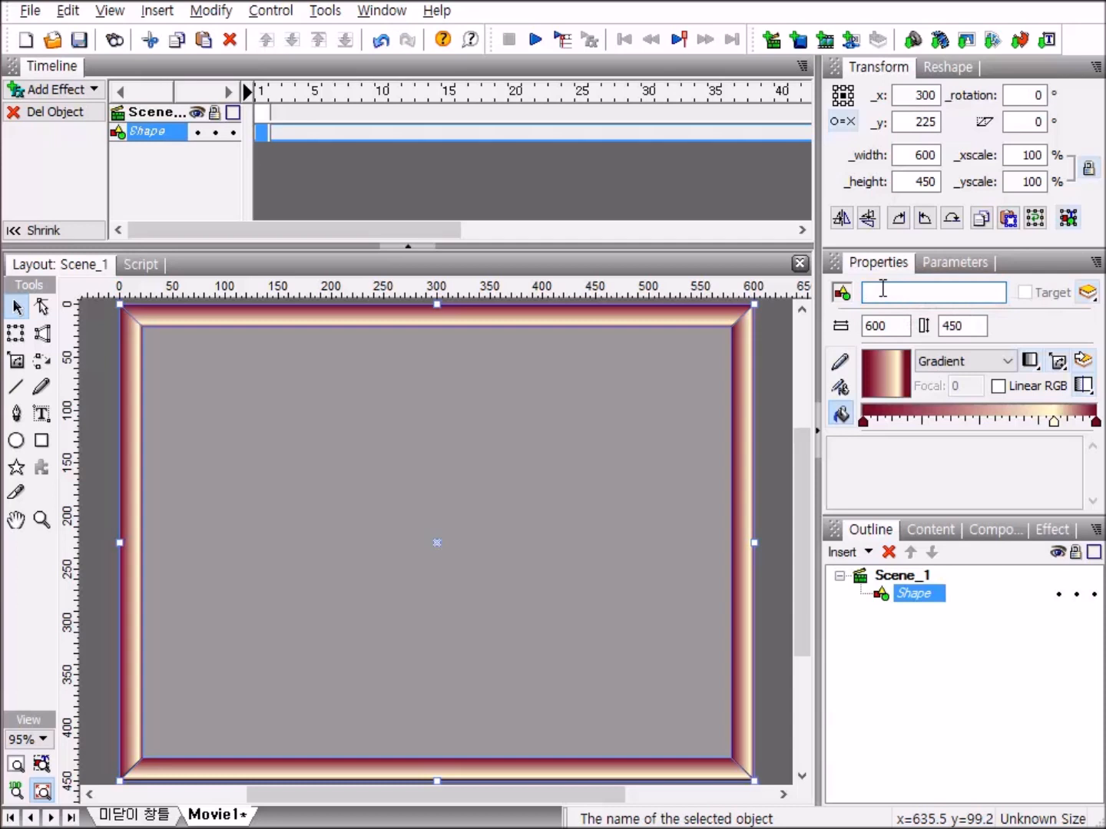
{"action": "type", "text": "ㅊ"}
{"action": "key", "text": "Return"}
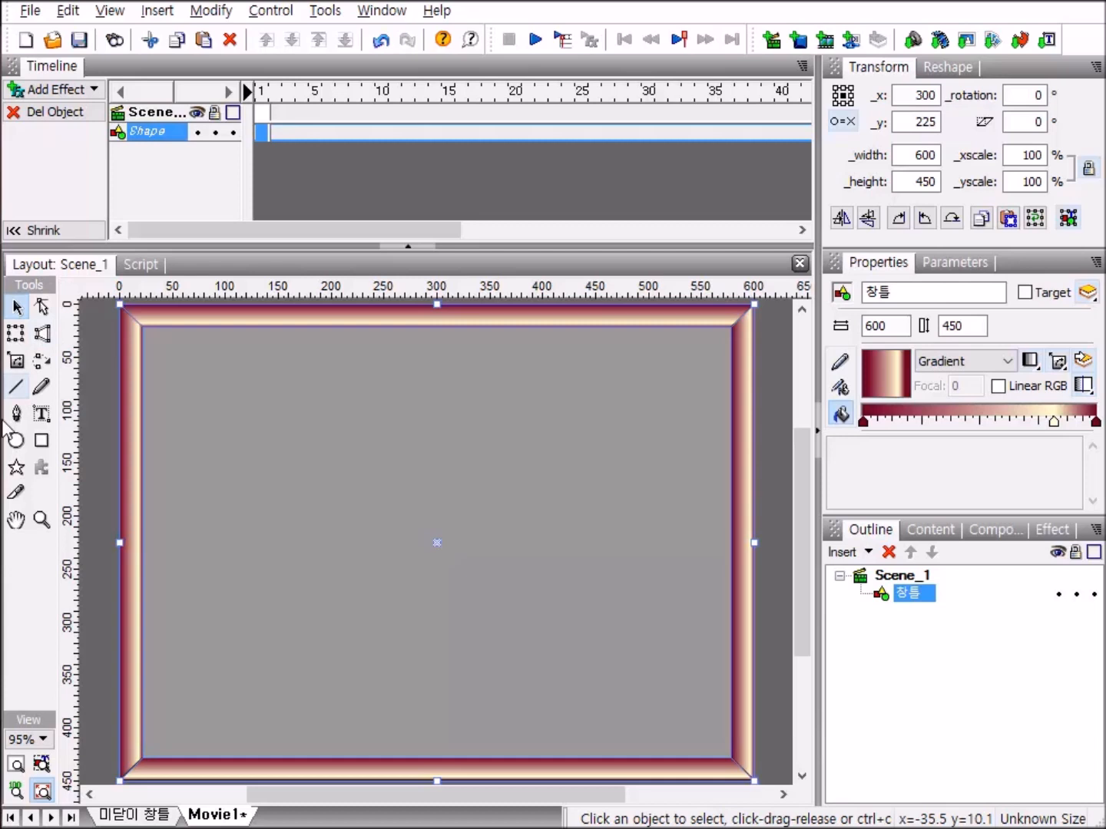
Step: Draw a 3D Button_Bevelled autoshape about 211 pixels square inside the window frame
{"action": "left_click", "coordinate": [17, 470]}
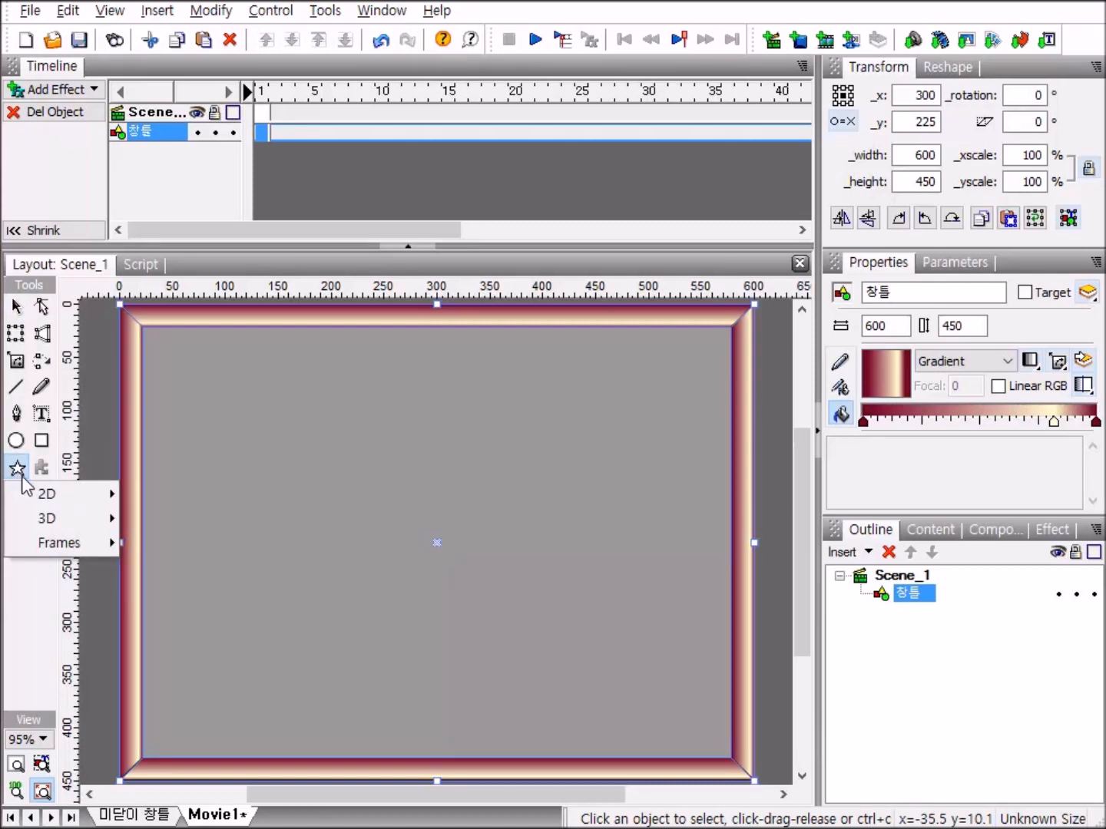
{"action": "mouse_move", "coordinate": [44, 518]}
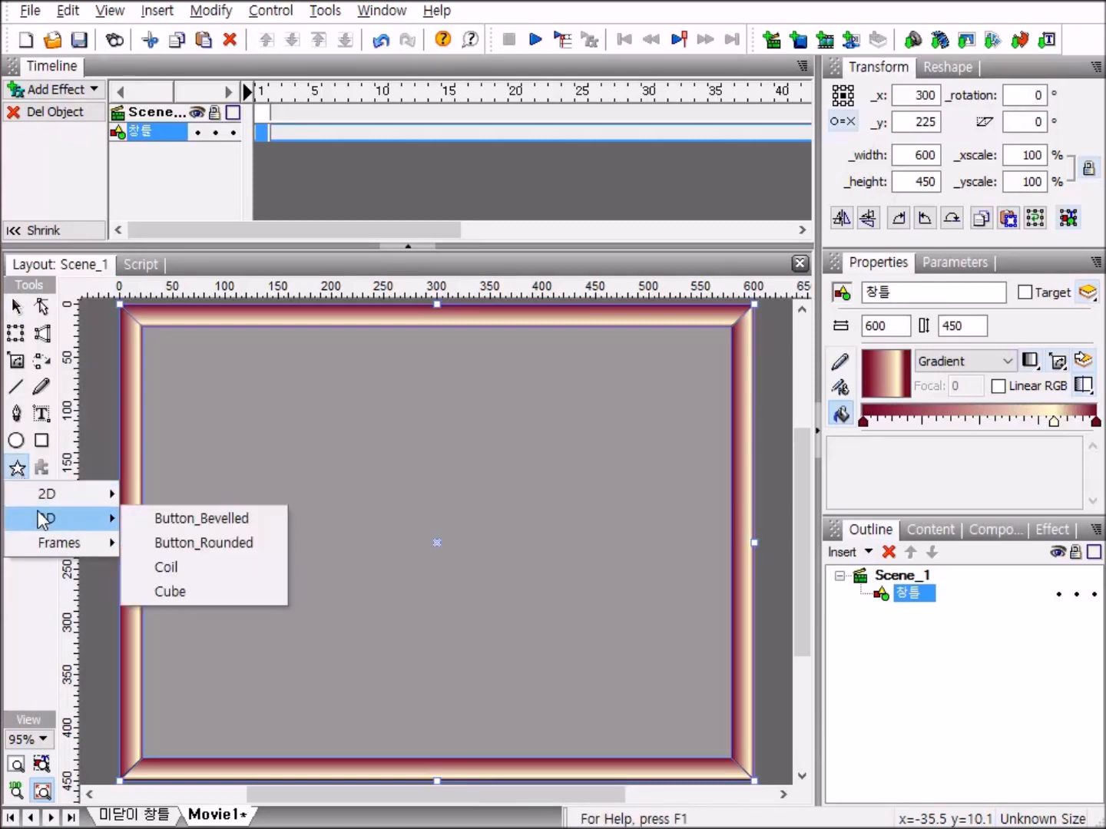
{"action": "left_click", "coordinate": [261, 517]}
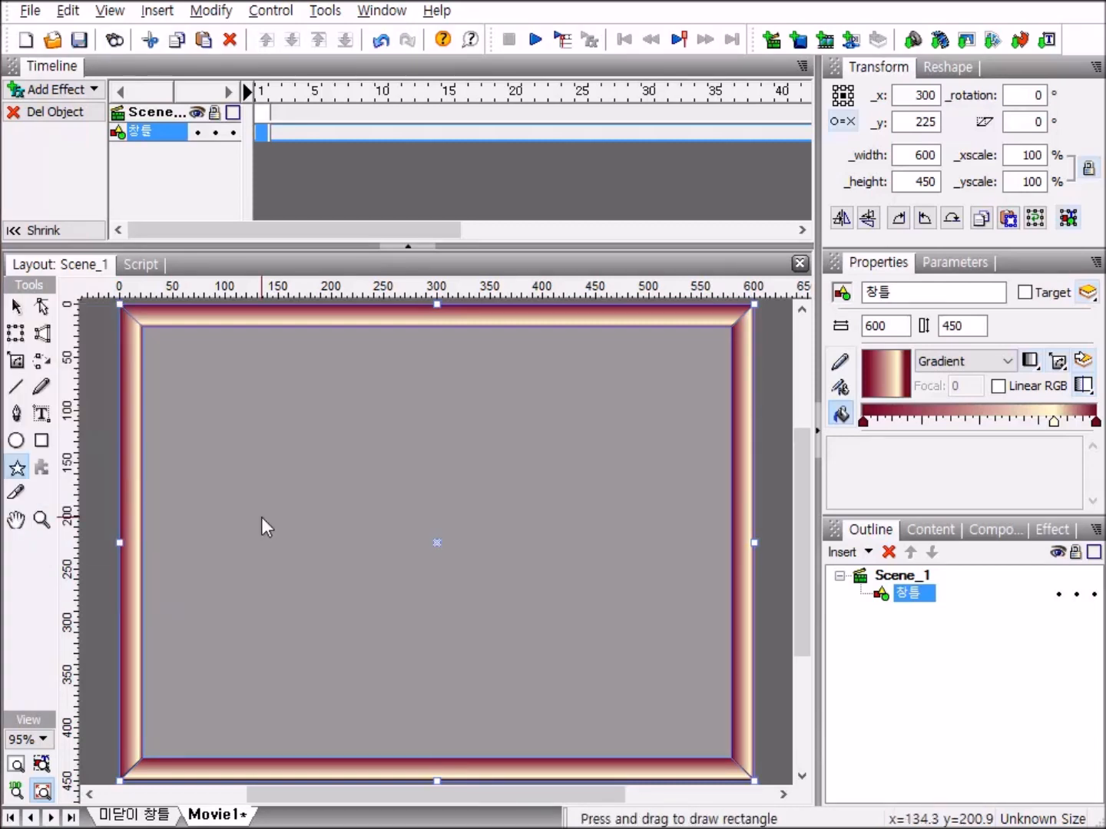
{"action": "left_click_drag", "start_coordinate": [288, 416], "coordinate": [512, 600]}
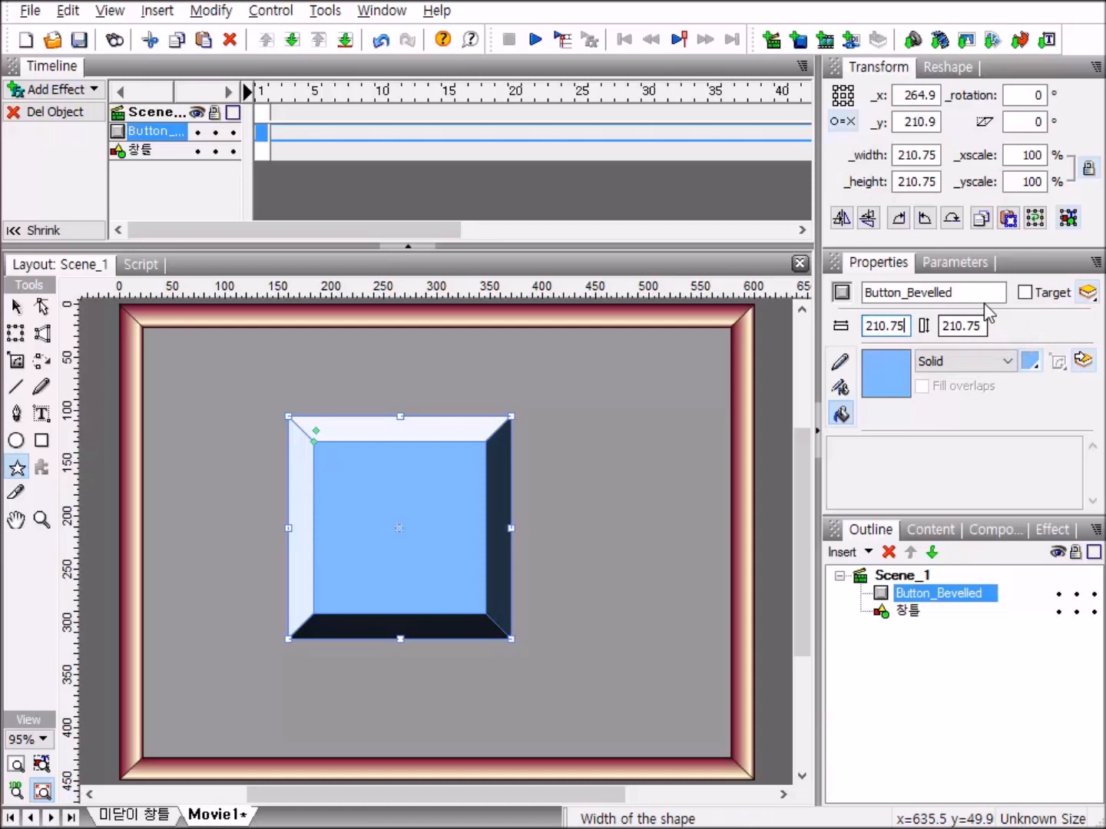
Step: Set the new bevelled button's width to 160 and height to 430
{"action": "key", "text": "BackSpace"}
{"action": "key", "text": "BackSpace"}
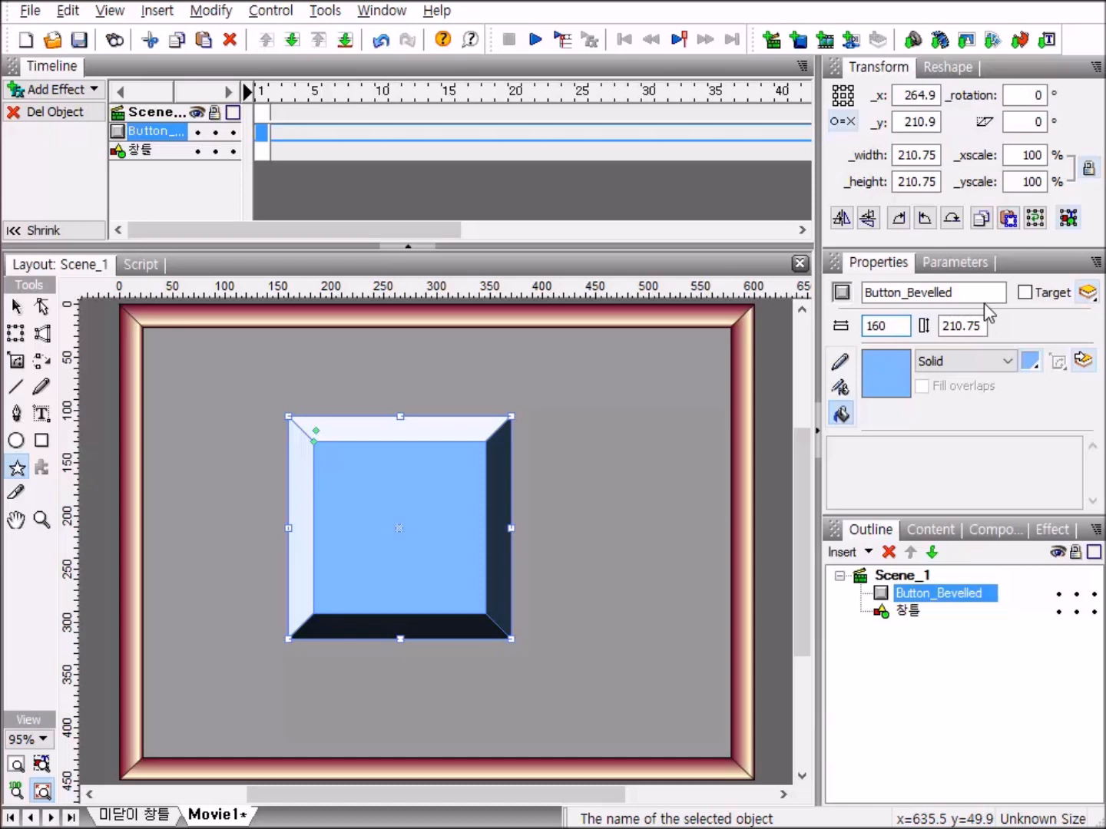
{"action": "key", "text": "Tab"}
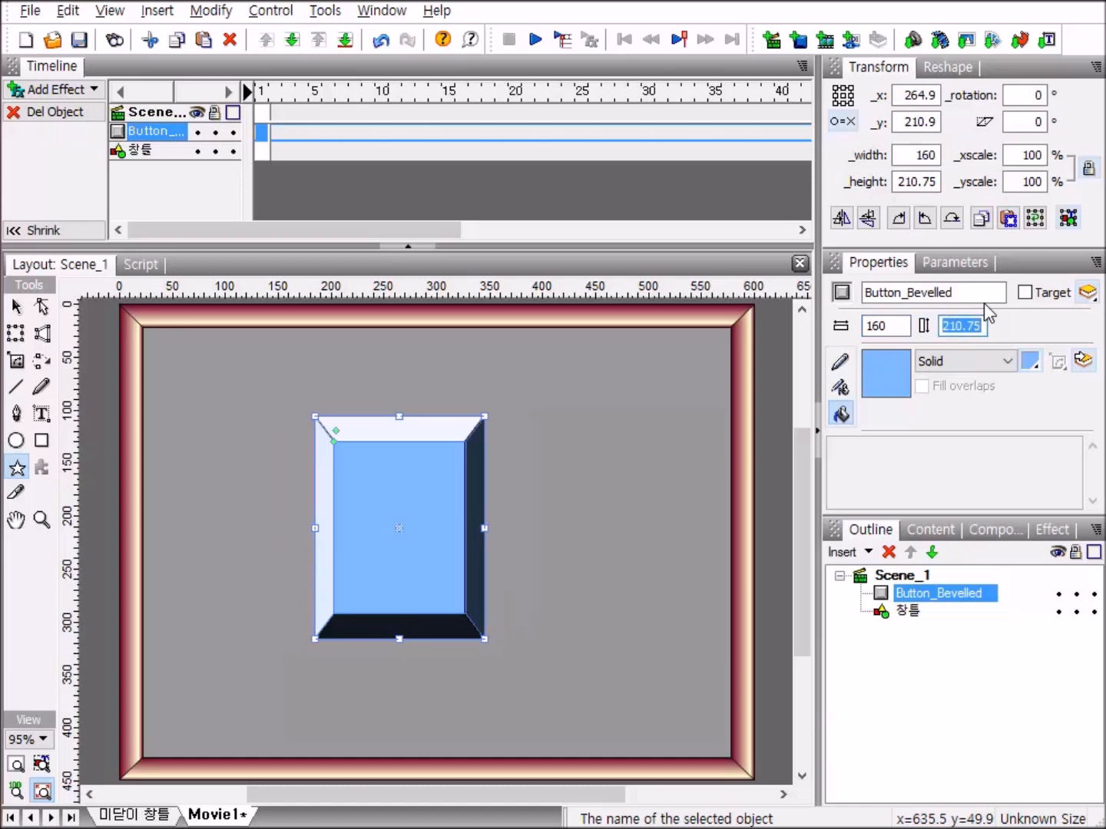
{"action": "type", "text": "430"}
{"action": "key", "text": "Return"}
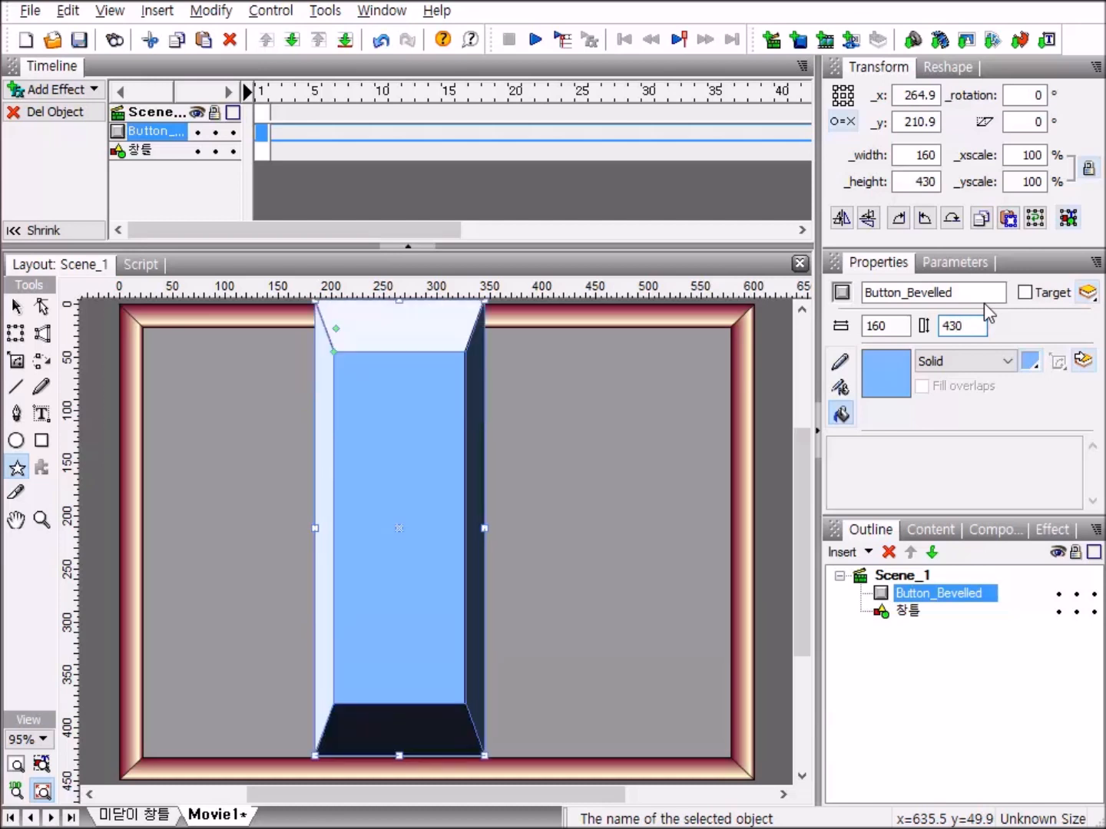
{"action": "left_click", "coordinate": [951, 287]}
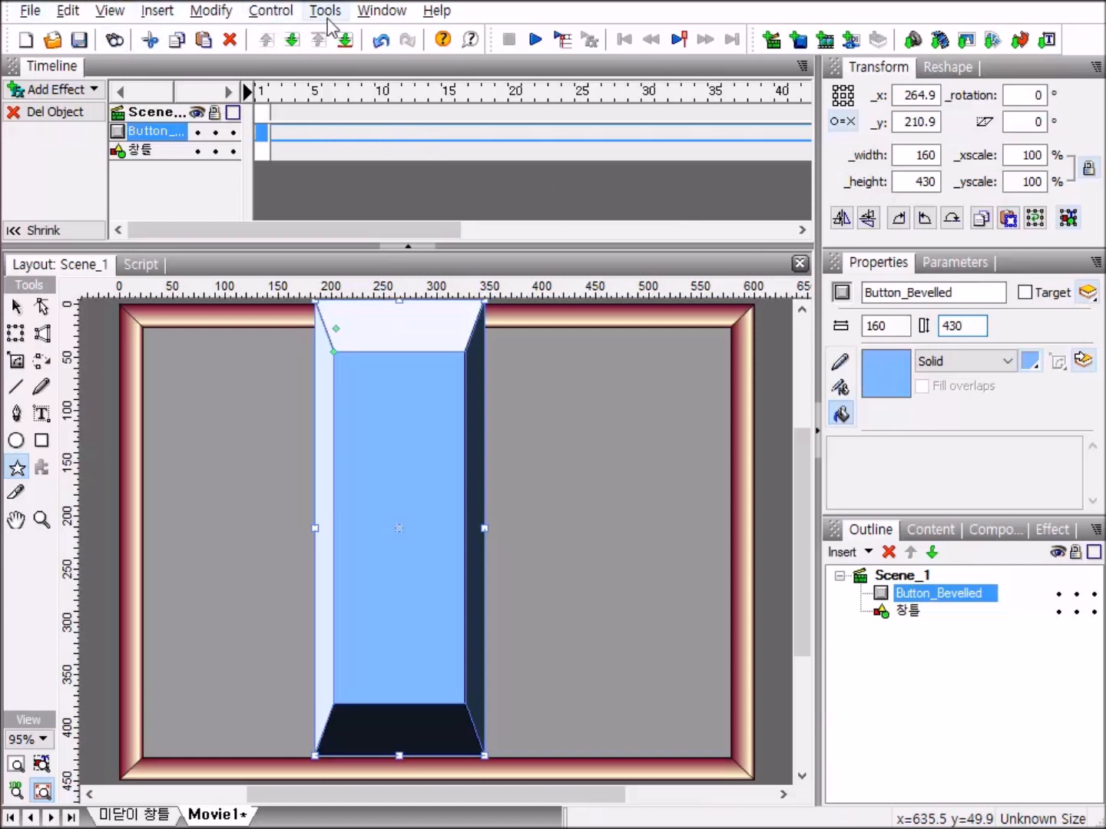
Step: Center the bevelled button on the stage both horizontally and vertically
{"action": "left_click", "coordinate": [383, 11]}
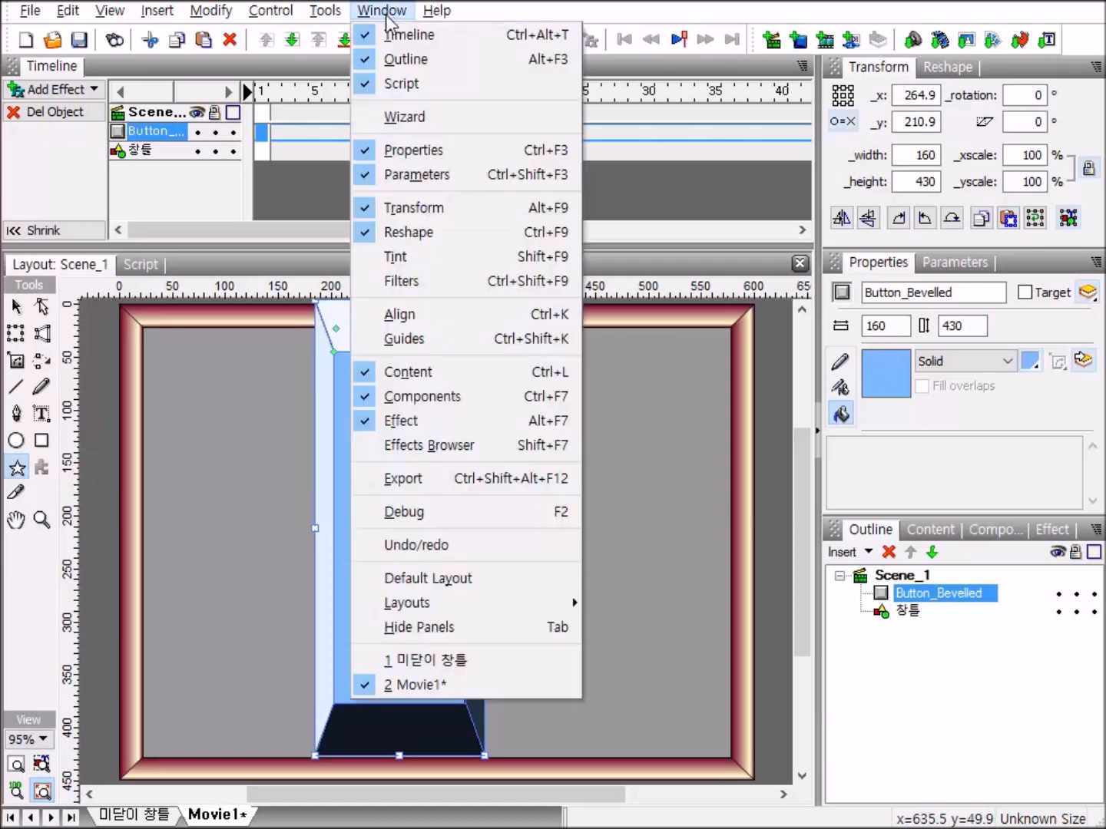
{"action": "left_click", "coordinate": [395, 316]}
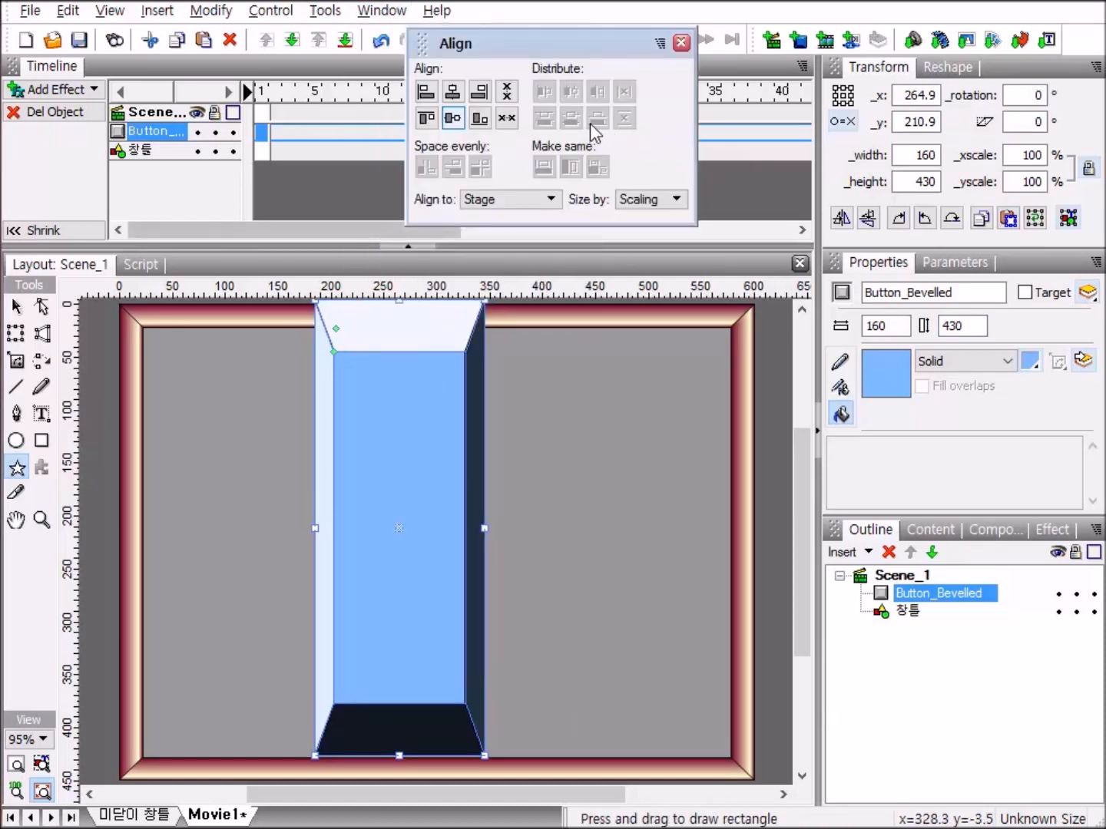
{"action": "left_click", "coordinate": [453, 92]}
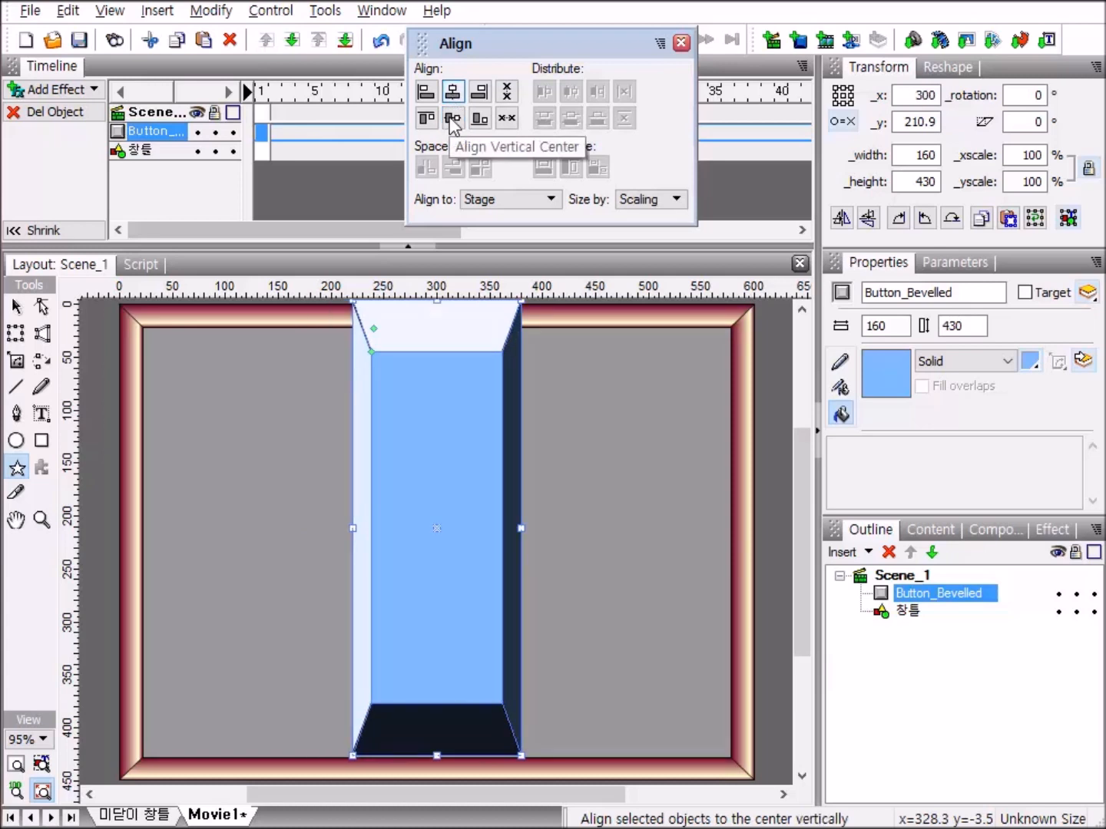
{"action": "left_click", "coordinate": [453, 119]}
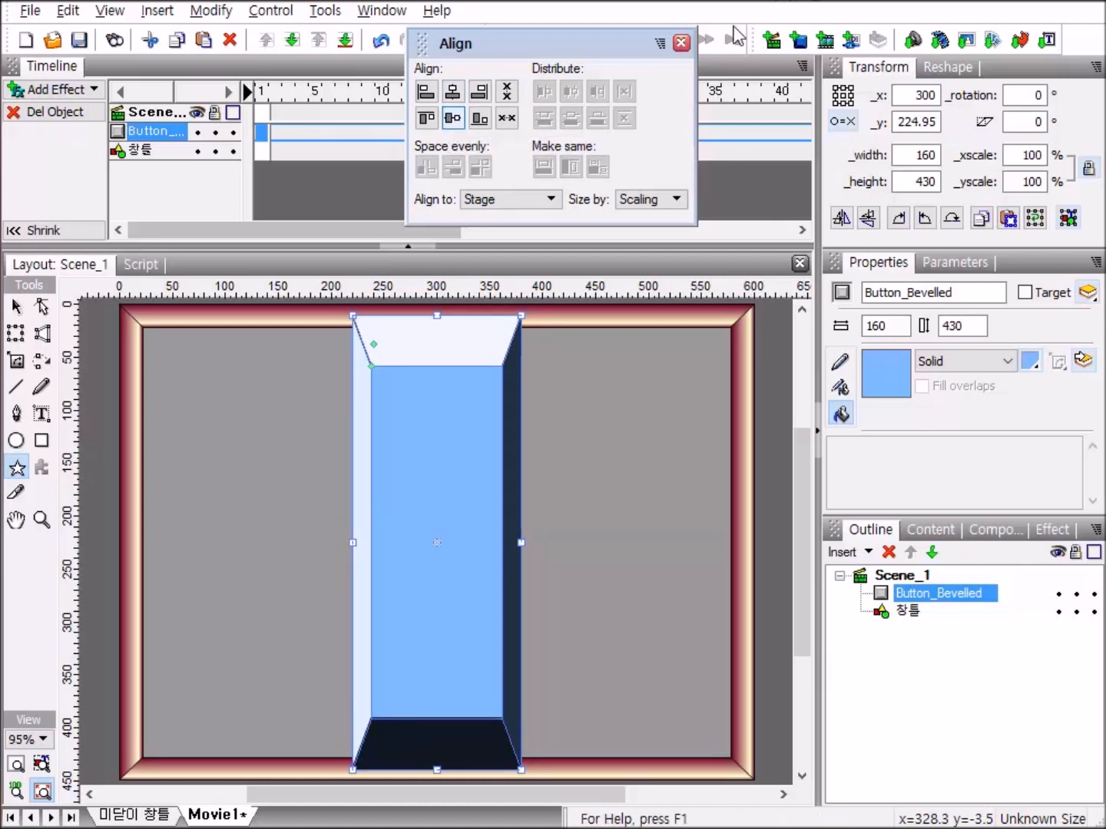
{"action": "left_click", "coordinate": [681, 43]}
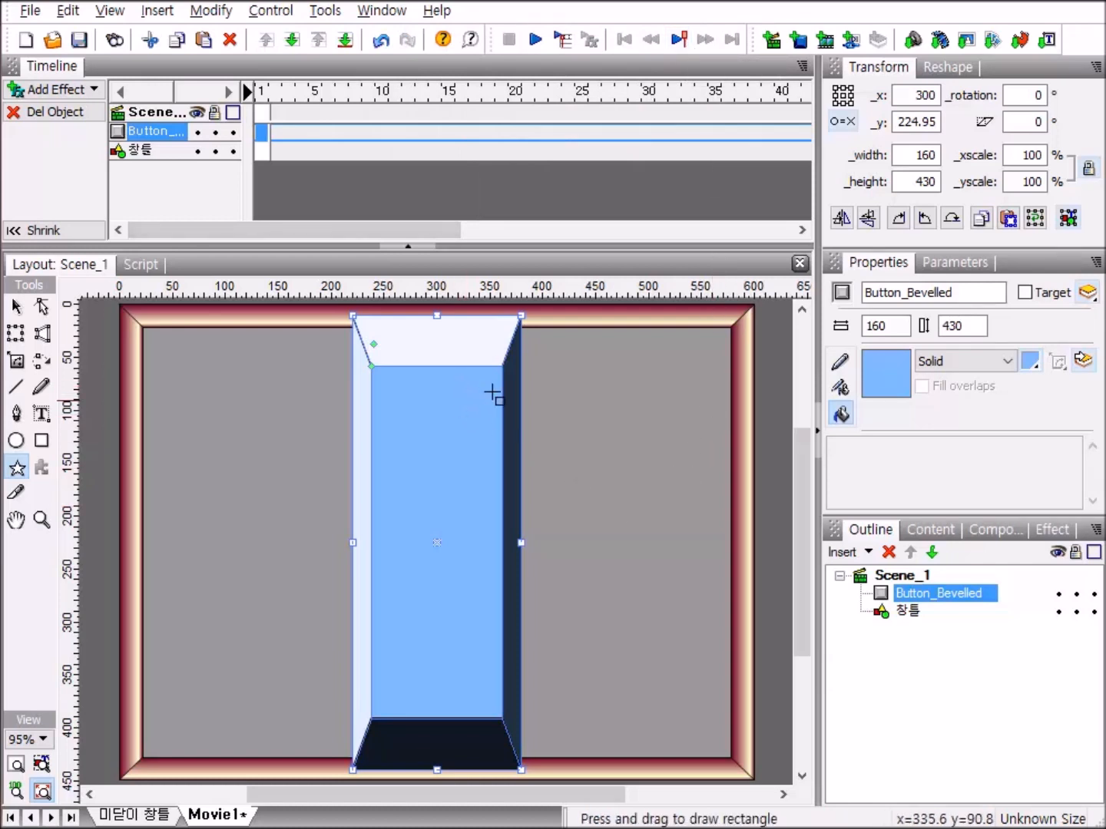
Step: Reshape the bevelled button so its bevel edges narrow to about 12 pixels on all sides
{"action": "left_click", "coordinate": [16, 307]}
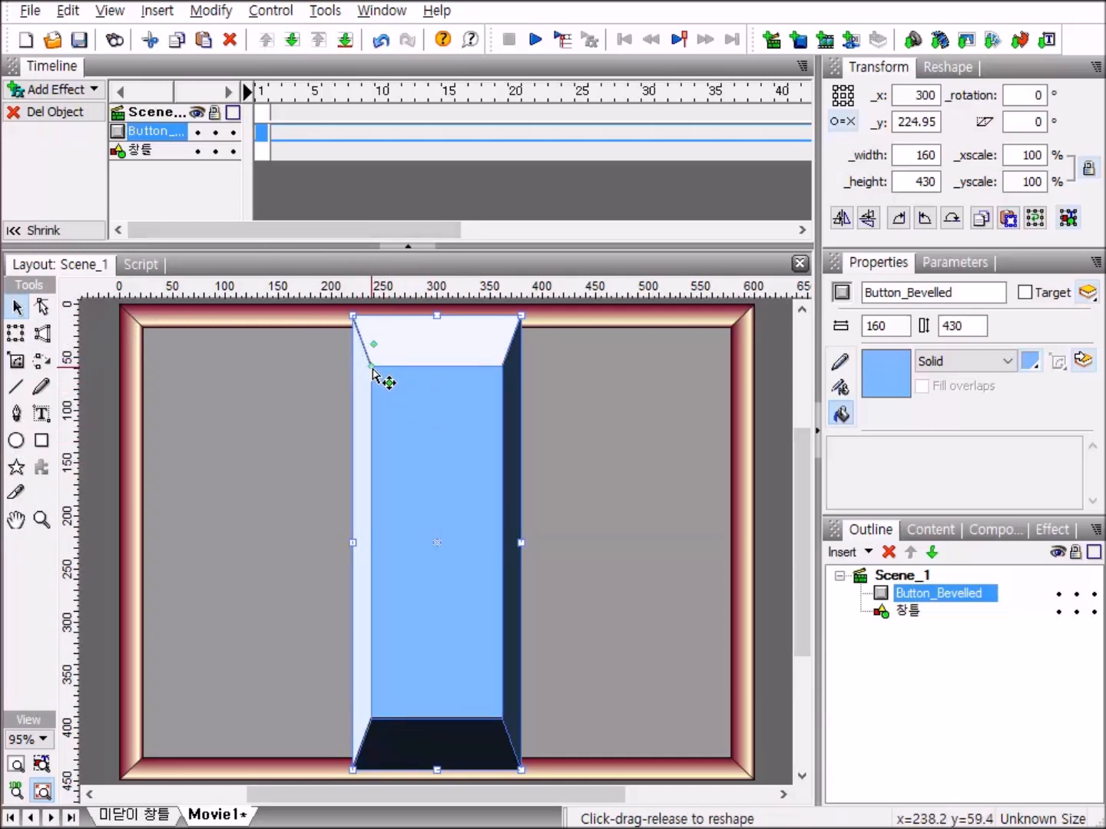
{"action": "left_click_drag", "start_coordinate": [372, 369], "coordinate": [365, 334]}
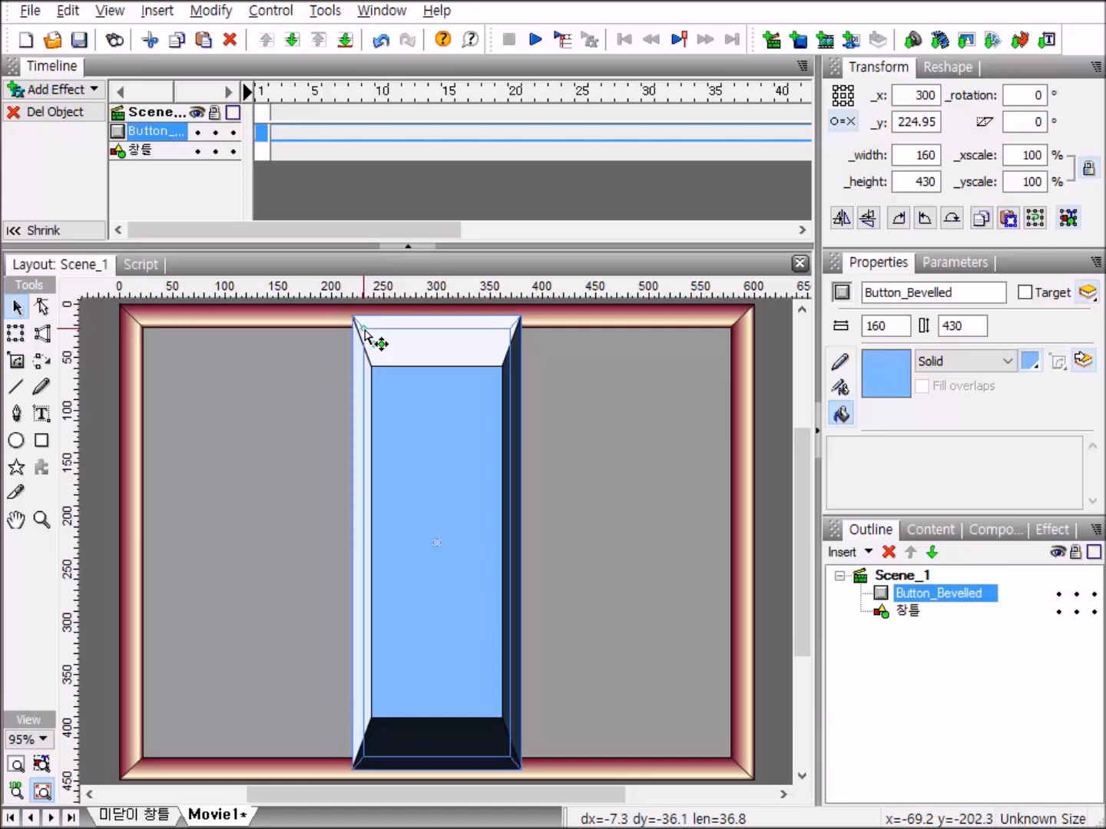
{"action": "left_click_drag", "start_coordinate": [366, 334], "coordinate": [364, 328]}
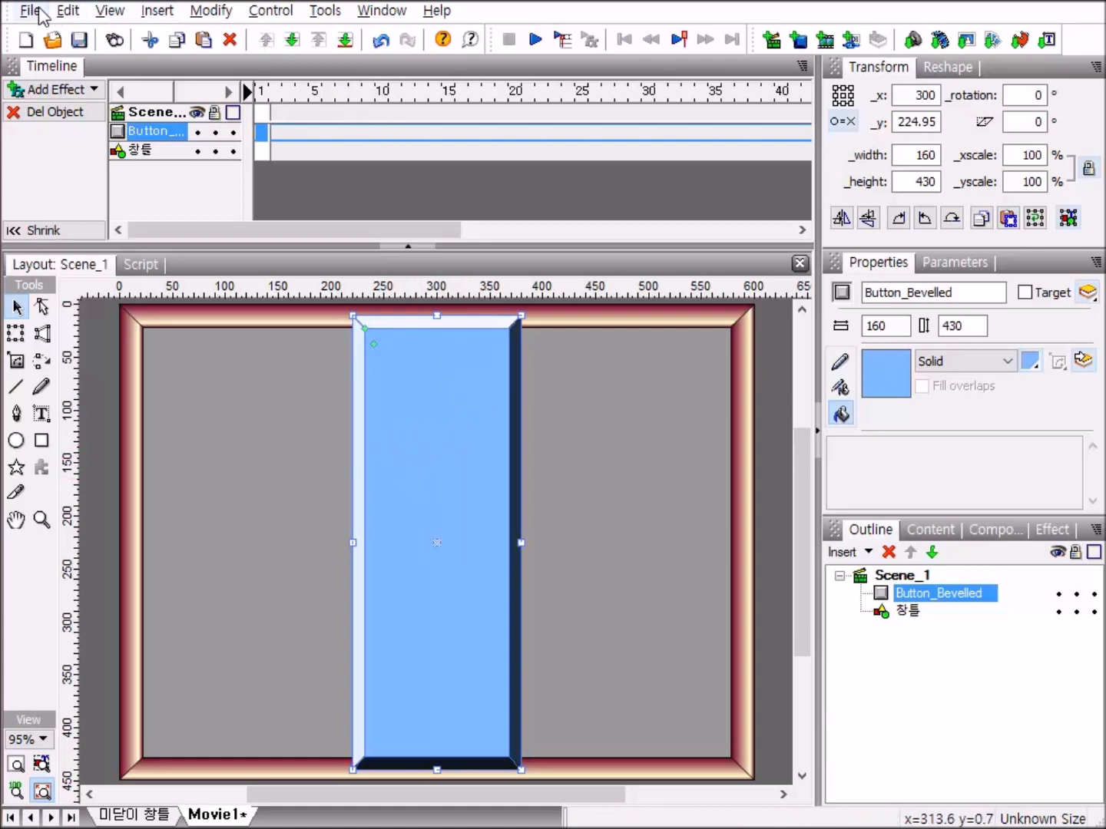
Step: Ungroup the bevelled button into its separate shapes
{"action": "left_click", "coordinate": [382, 11]}
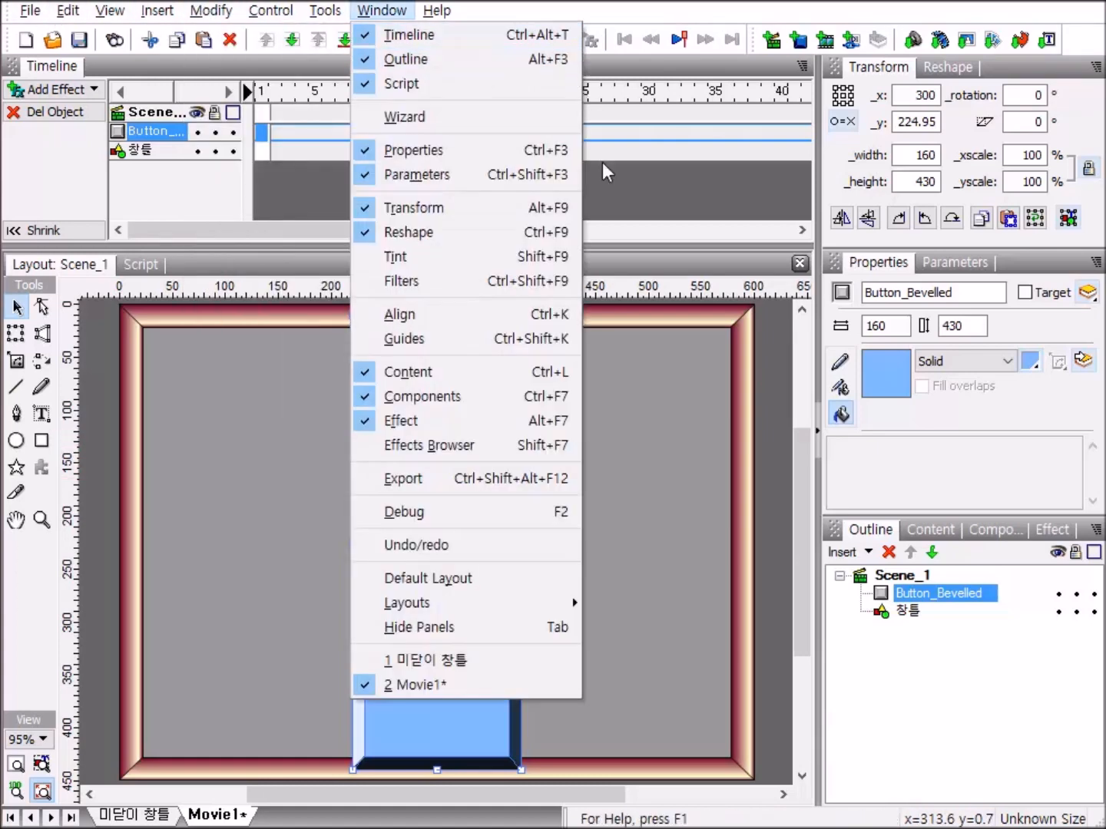
{"action": "mouse_move", "coordinate": [197, 11]}
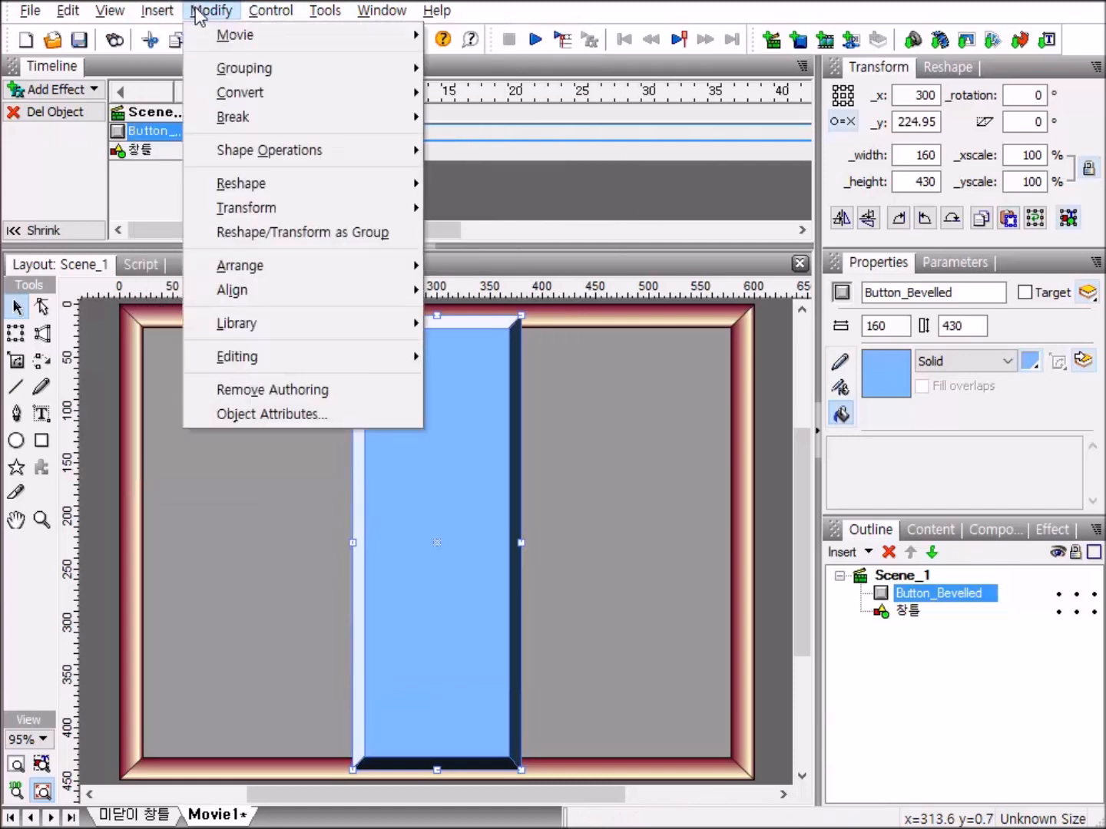
{"action": "mouse_move", "coordinate": [251, 76]}
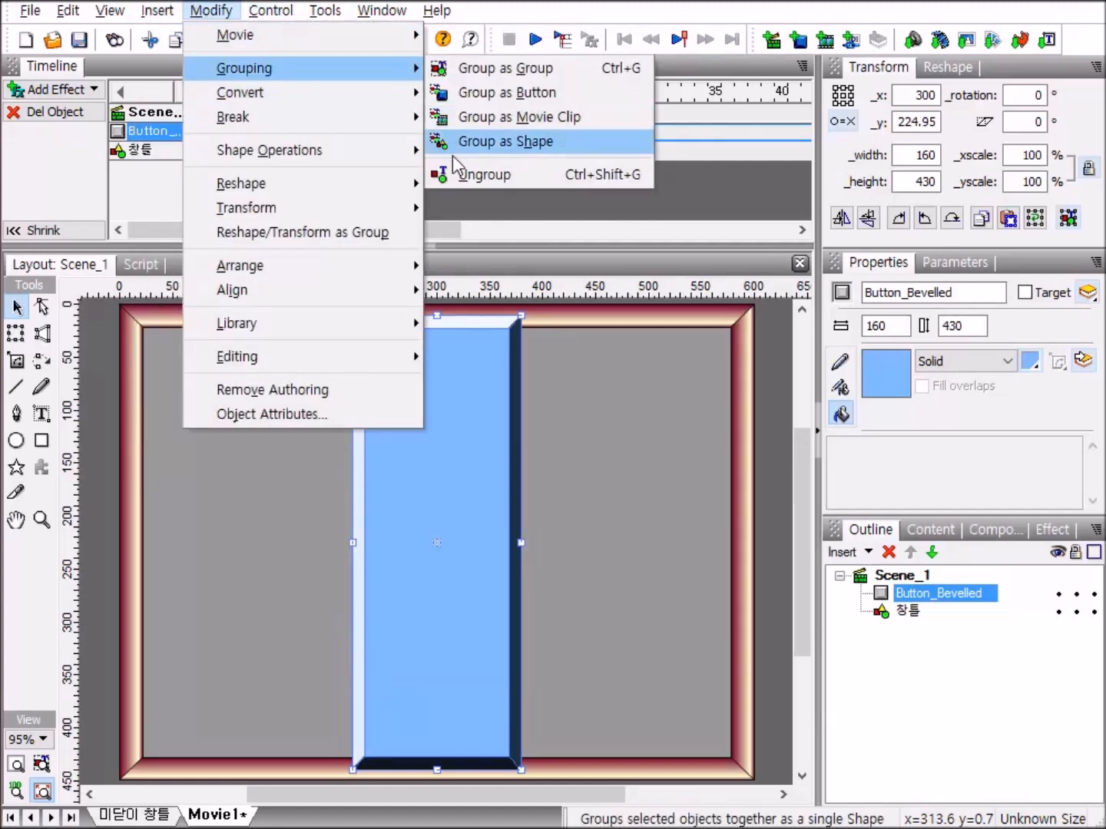
{"action": "left_click", "coordinate": [477, 176]}
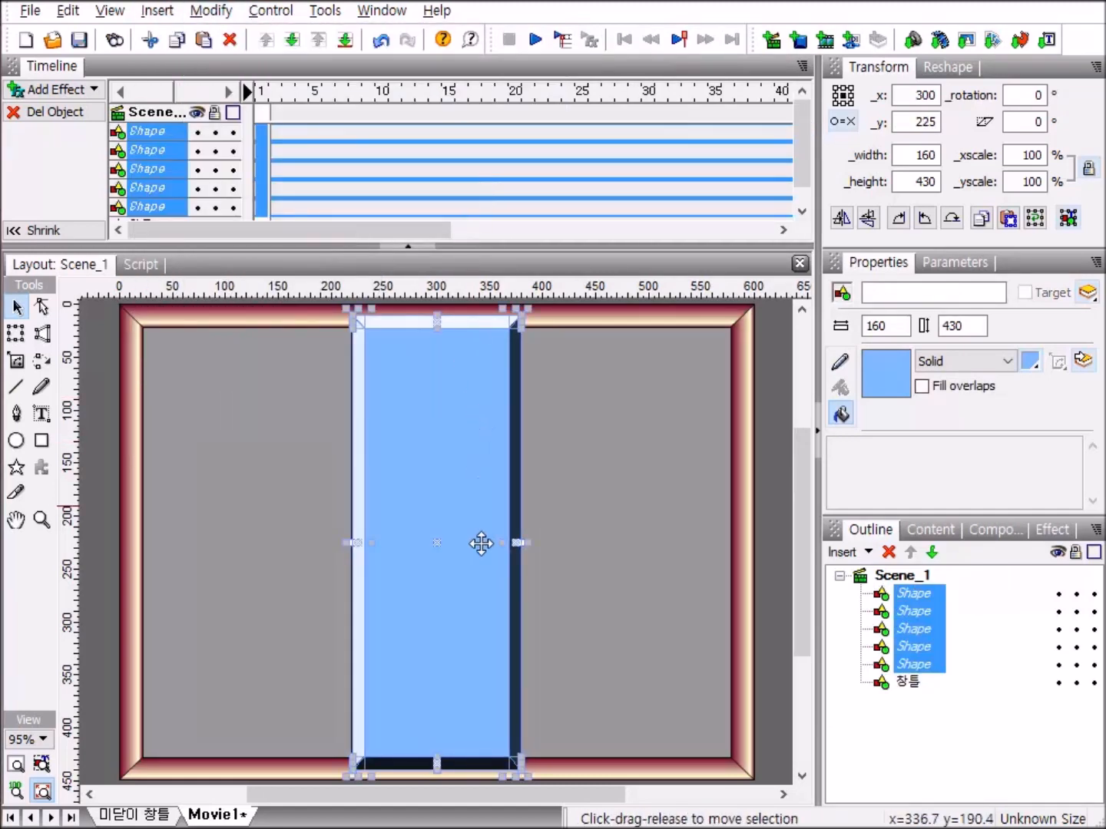
Step: Delete the blue center shape of the ungrouped button, keeping only its four bevel sides
{"action": "left_click", "coordinate": [885, 580]}
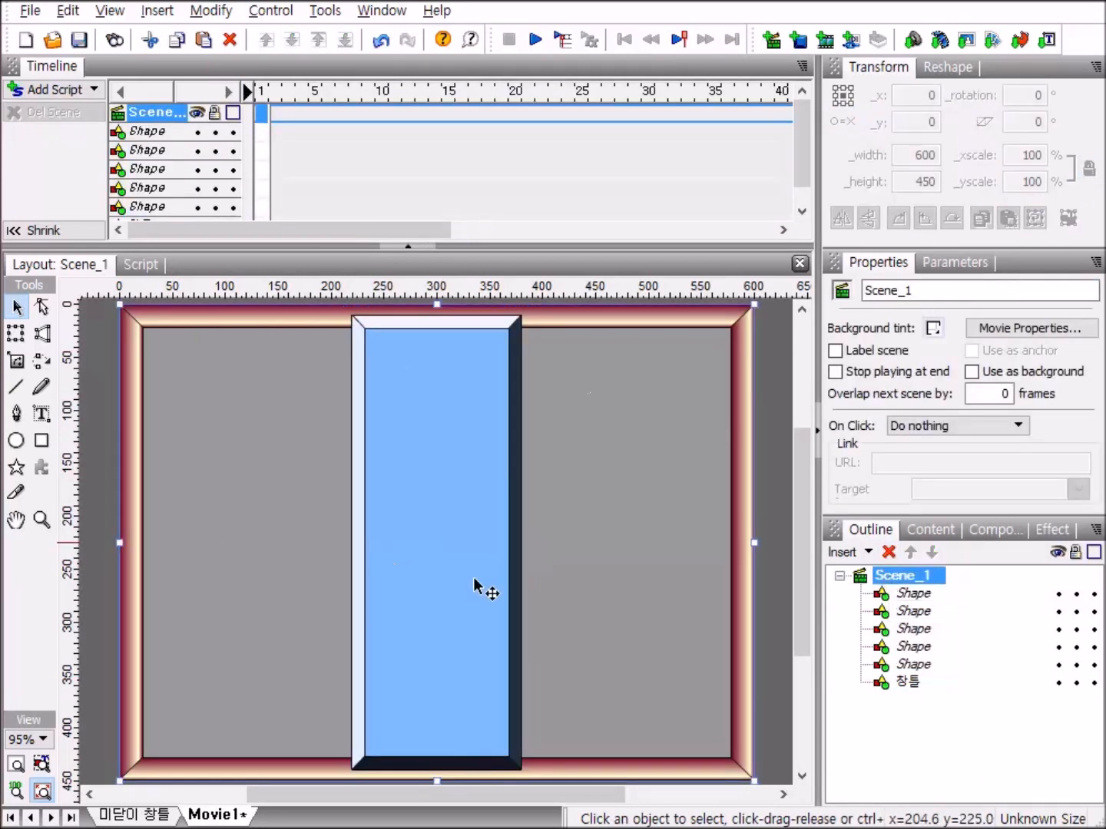
{"action": "left_click", "coordinate": [433, 482]}
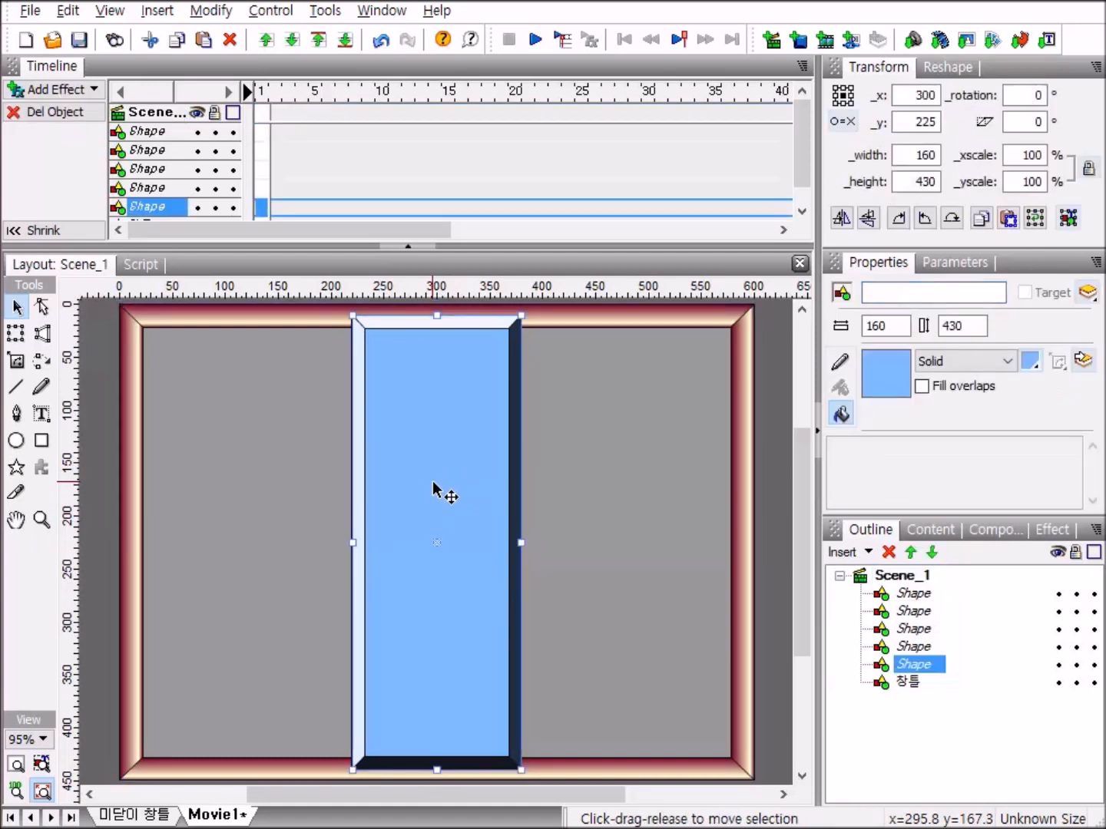
{"action": "left_click", "coordinate": [889, 552]}
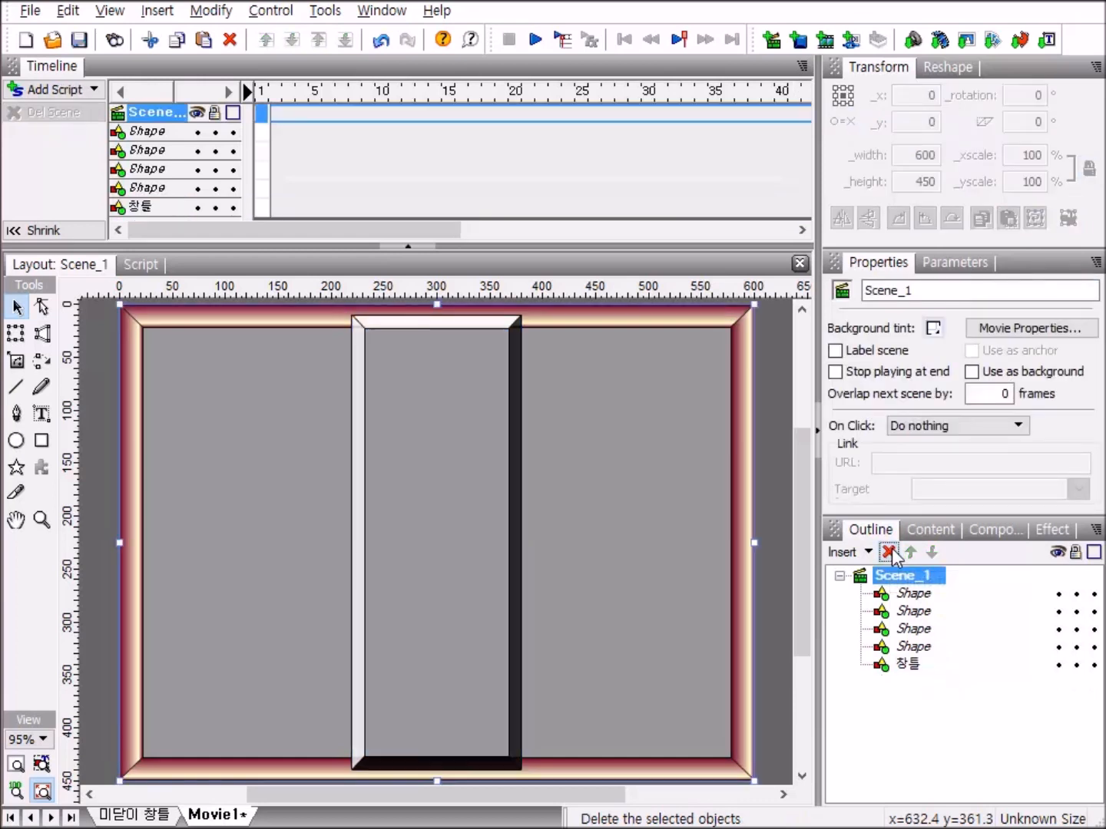
Step: Change the fill type of all four bevel sides of the pane to Gradient
{"action": "left_click", "coordinate": [892, 598]}
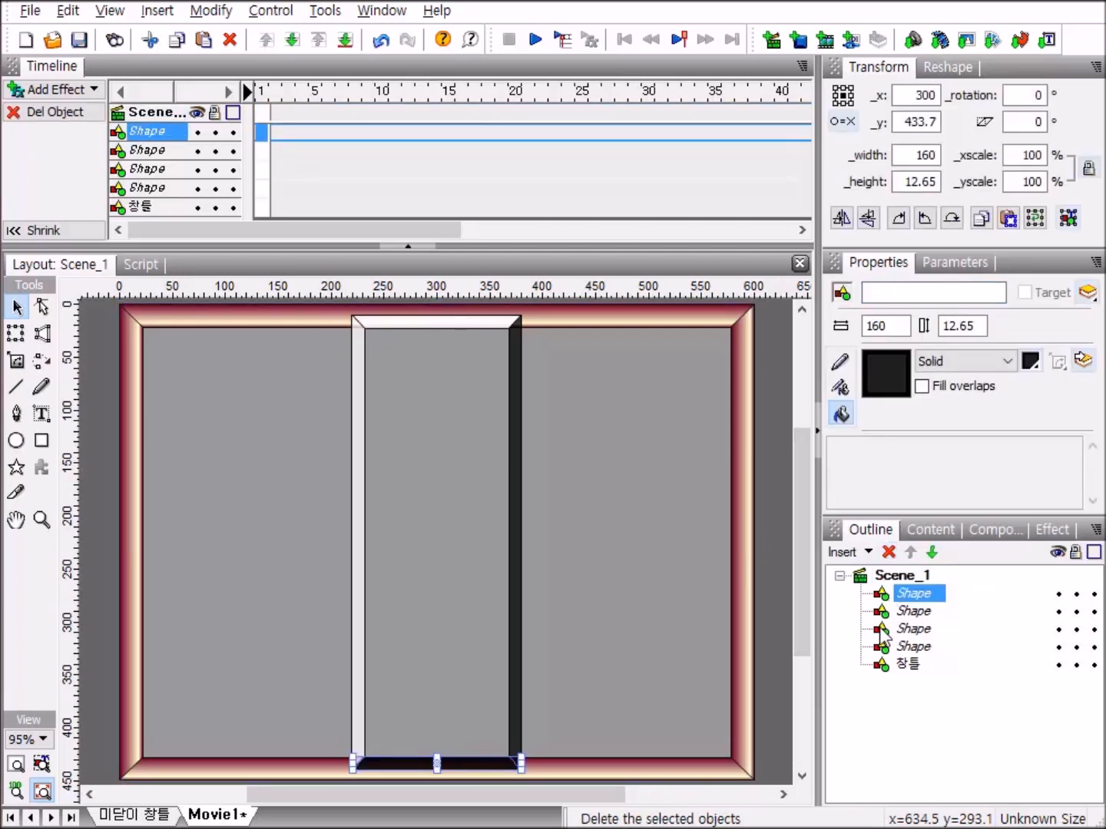
{"action": "left_click", "coordinate": [876, 646], "text": "shift"}
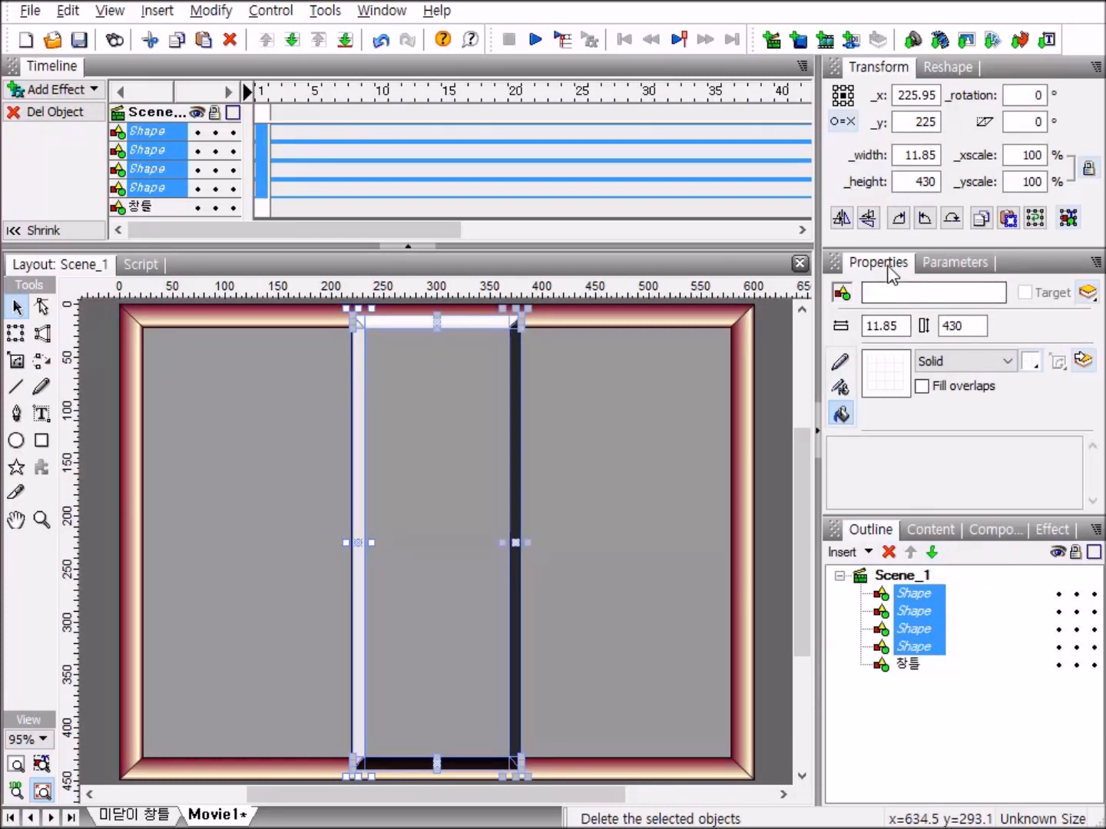
{"action": "left_click", "coordinate": [839, 416]}
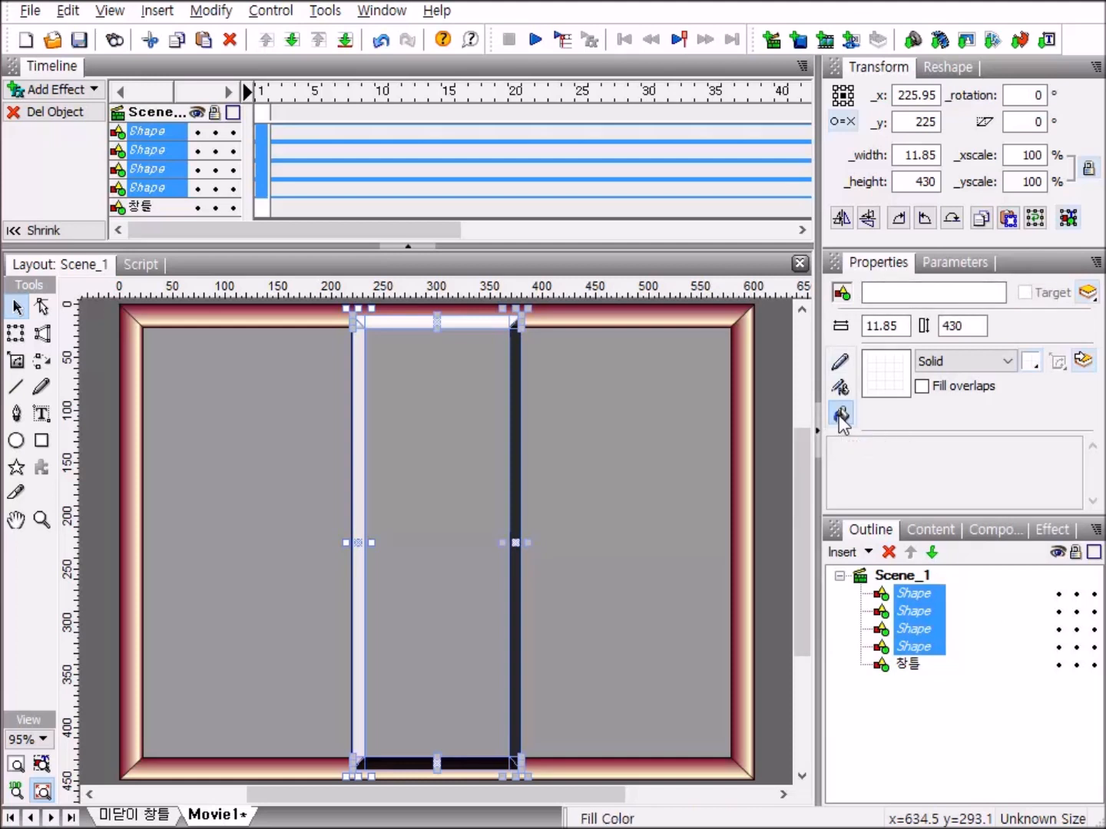
{"action": "left_click", "coordinate": [1009, 367]}
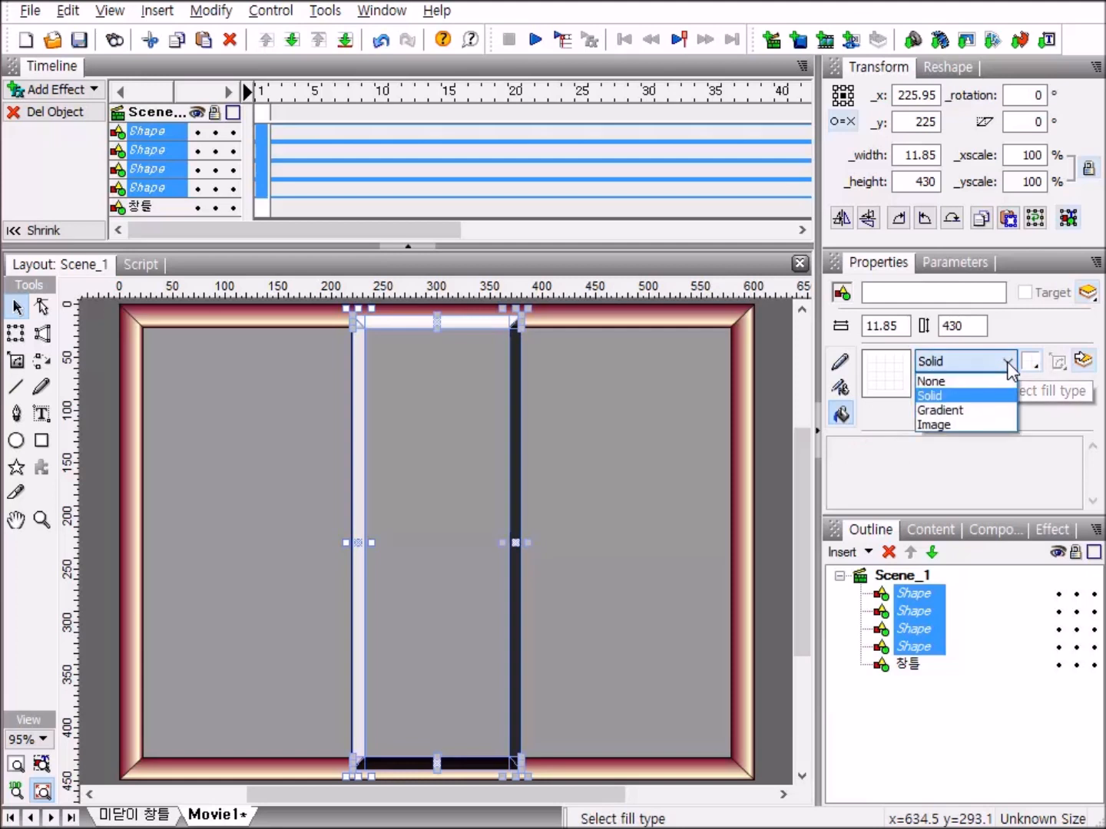
{"action": "left_click", "coordinate": [974, 409]}
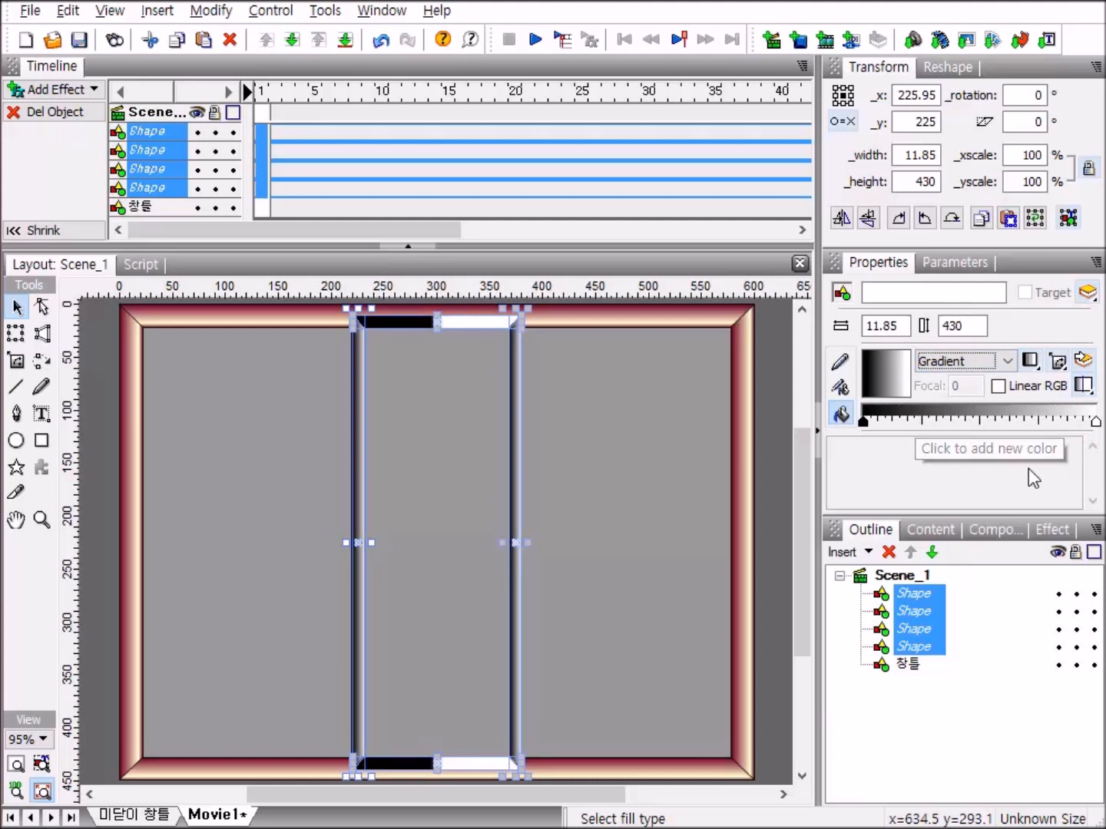
Step: Set both end colors of the four sides' gradient to pale cream yellow and add a dark red color at its midpoint
{"action": "left_click", "coordinate": [1096, 422]}
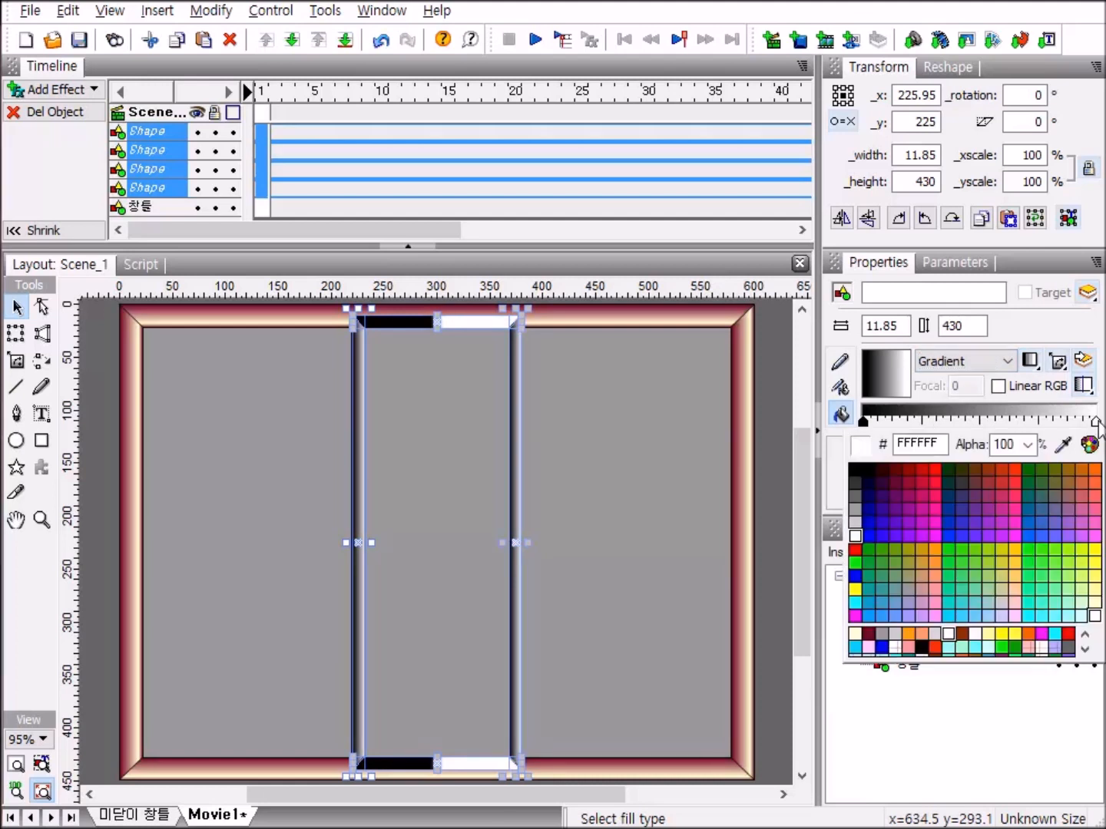
{"action": "left_click", "coordinate": [1094, 603]}
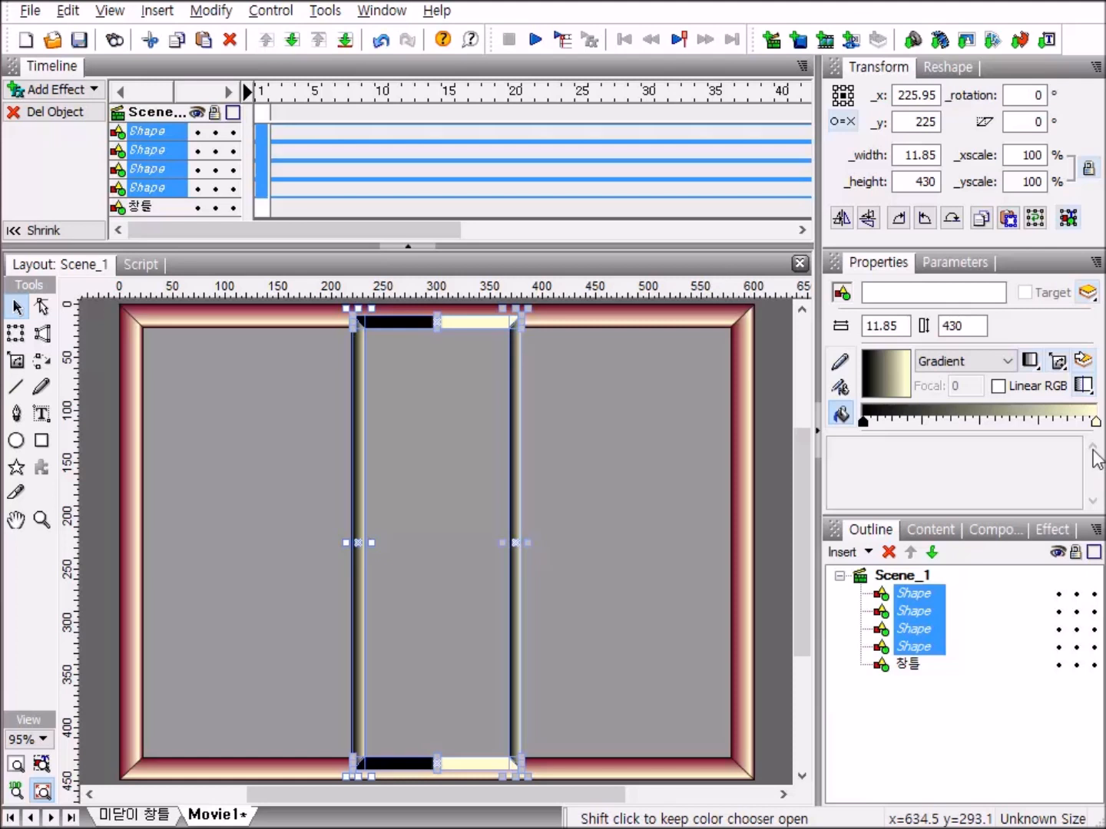
{"action": "left_click", "coordinate": [863, 422]}
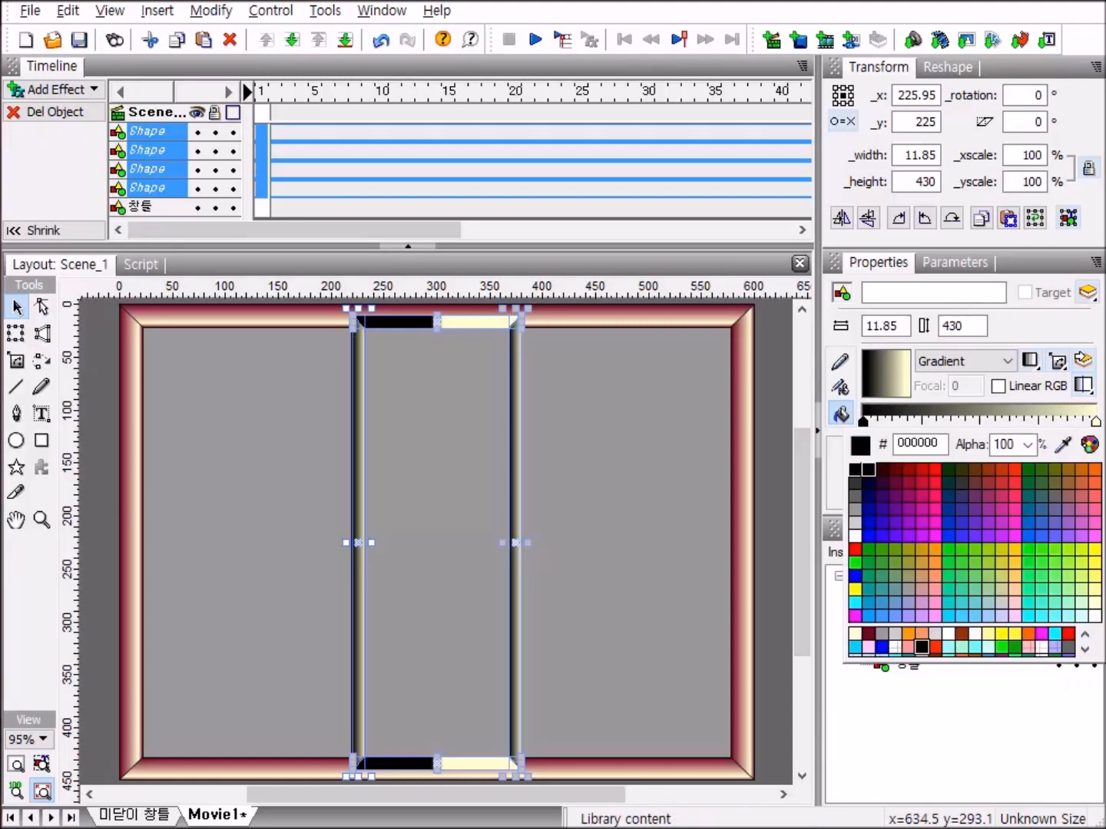
{"action": "left_click", "coordinate": [1094, 604]}
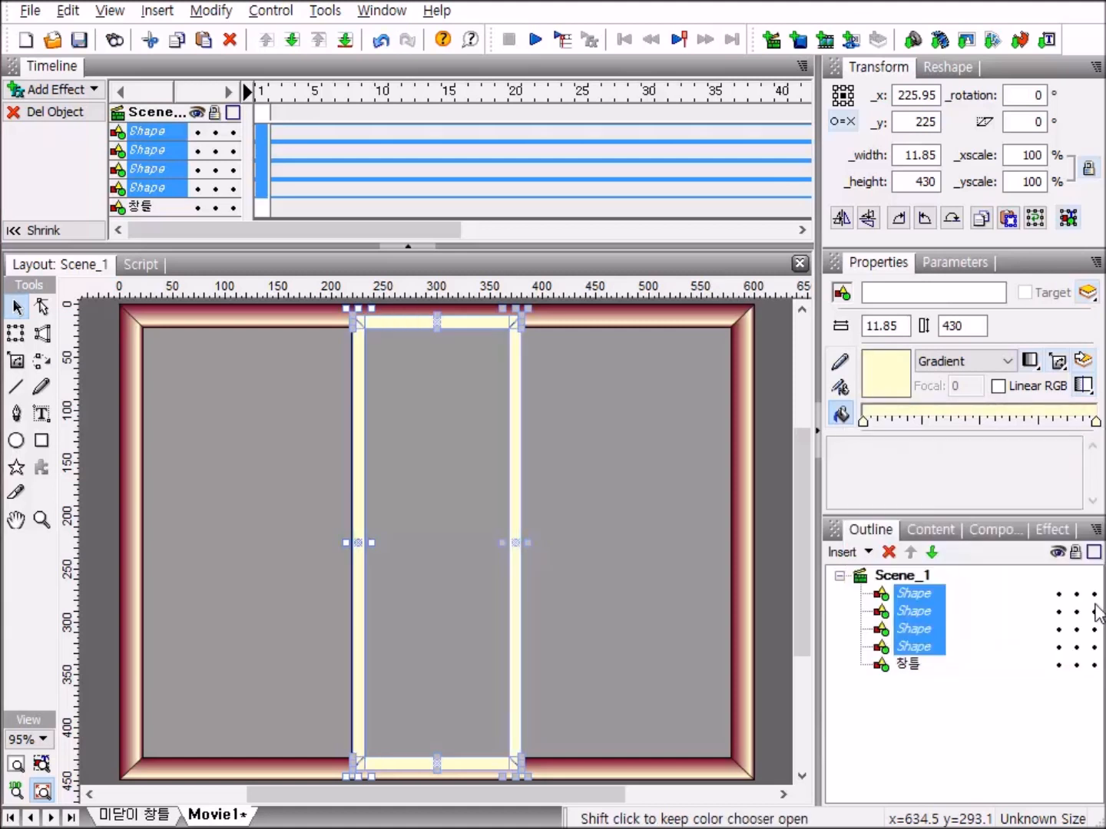
{"action": "left_click", "coordinate": [981, 424]}
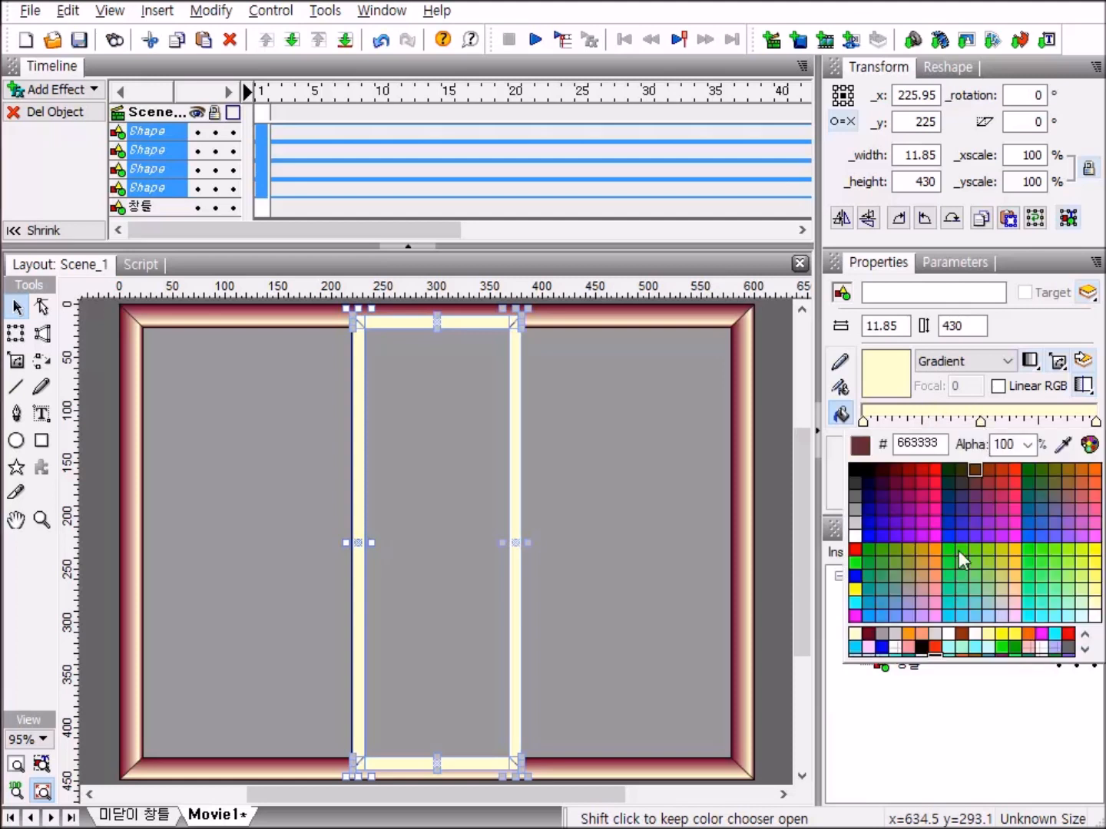
{"action": "left_click", "coordinate": [868, 634]}
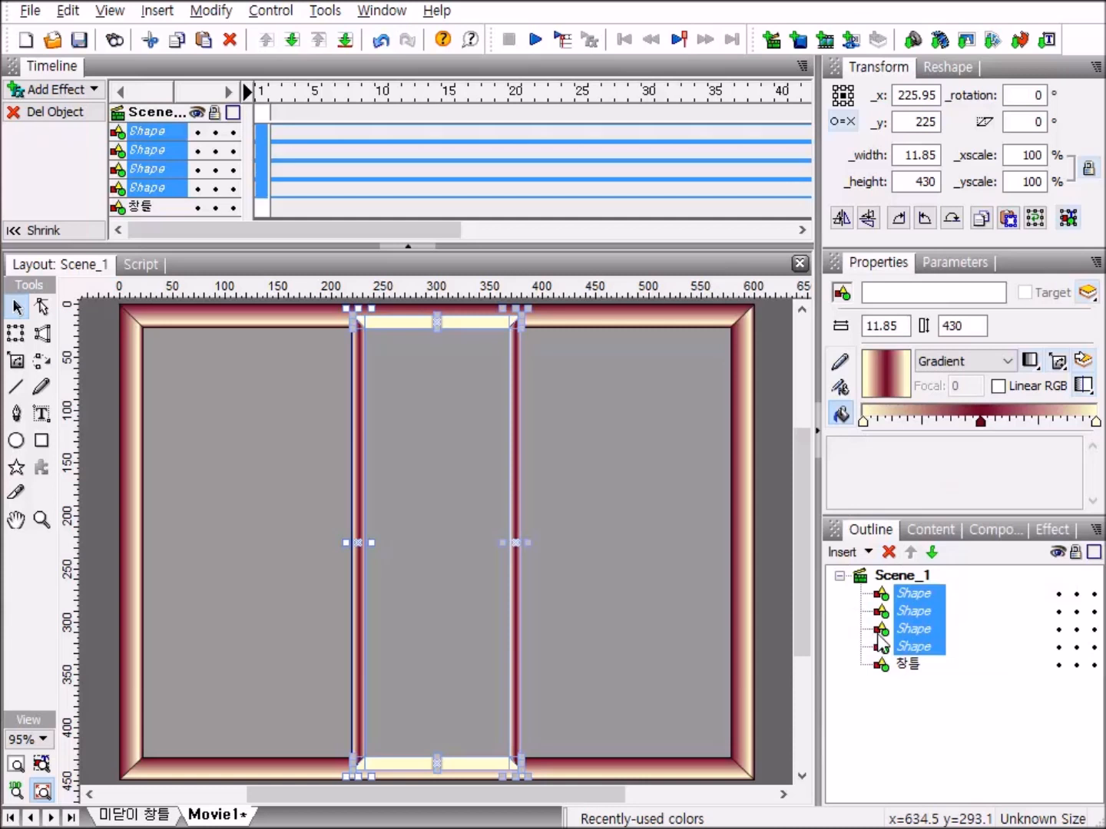
{"action": "left_click", "coordinate": [891, 576]}
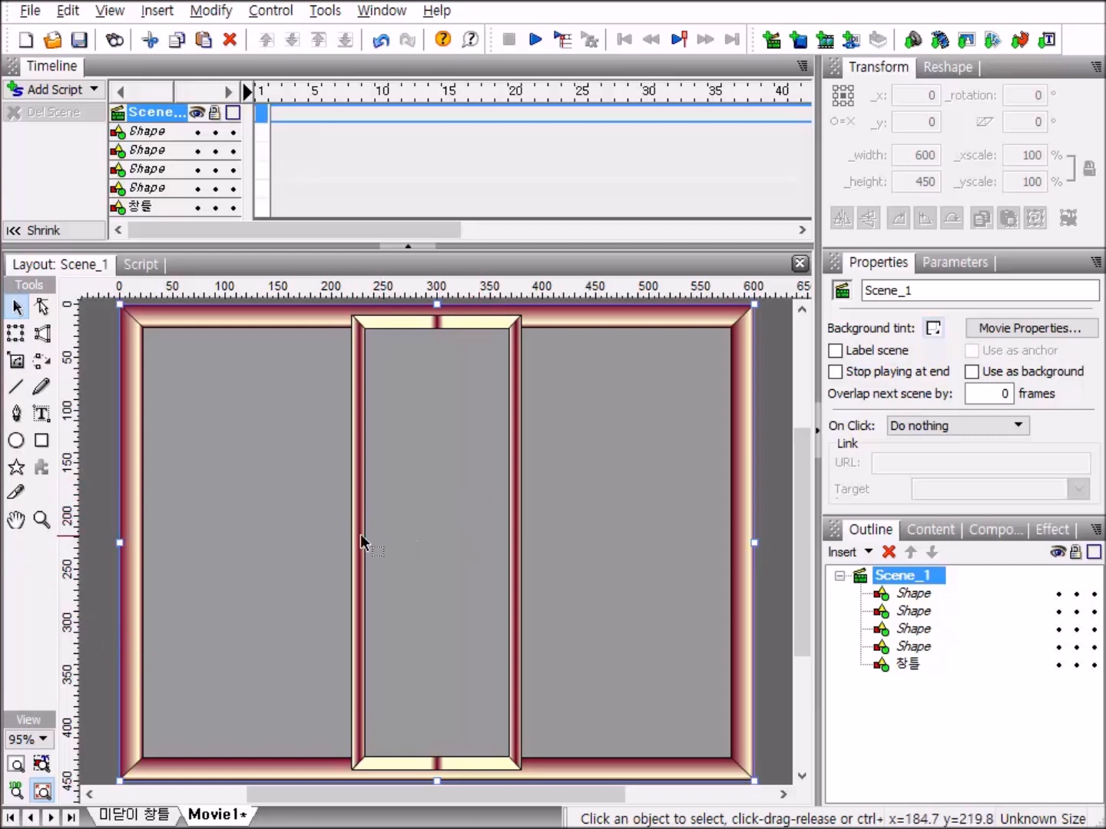
Step: Rotate the gradient fill of the pane's top and bottom sides to a 90° angle in Fill Transform
{"action": "left_click", "coordinate": [445, 328]}
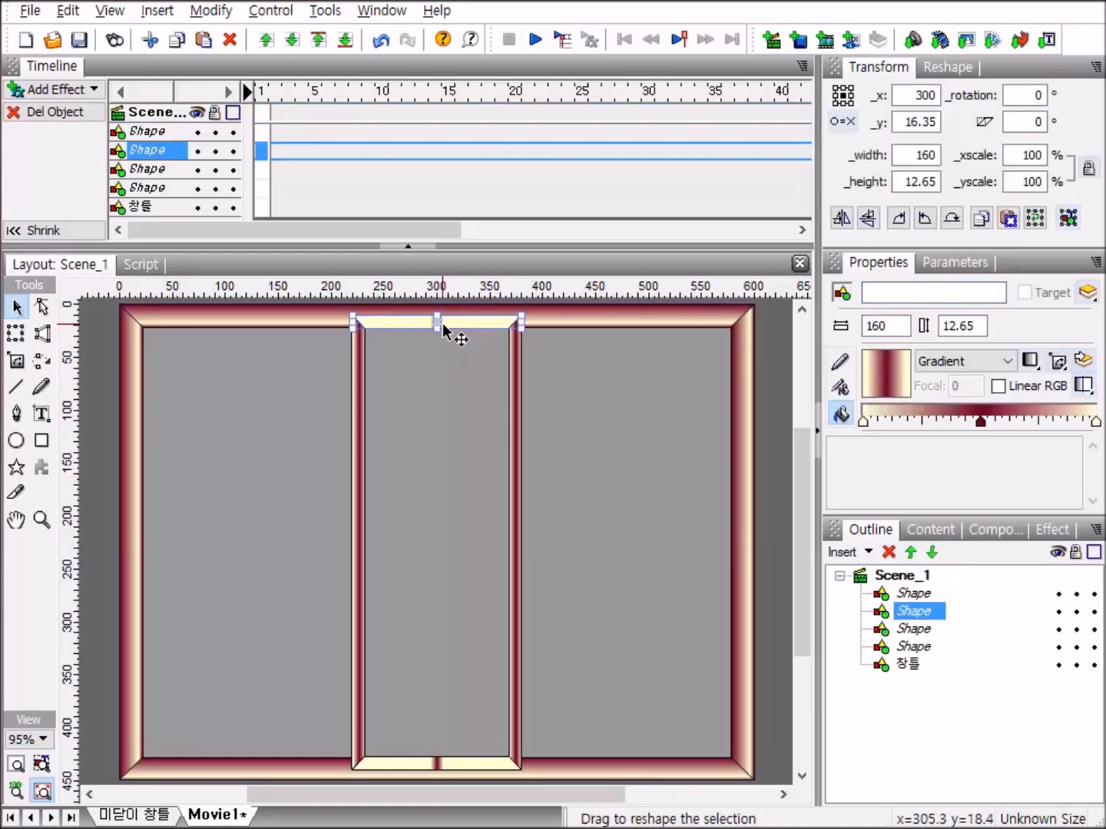
{"action": "left_click", "coordinate": [469, 764], "text": "ctrl"}
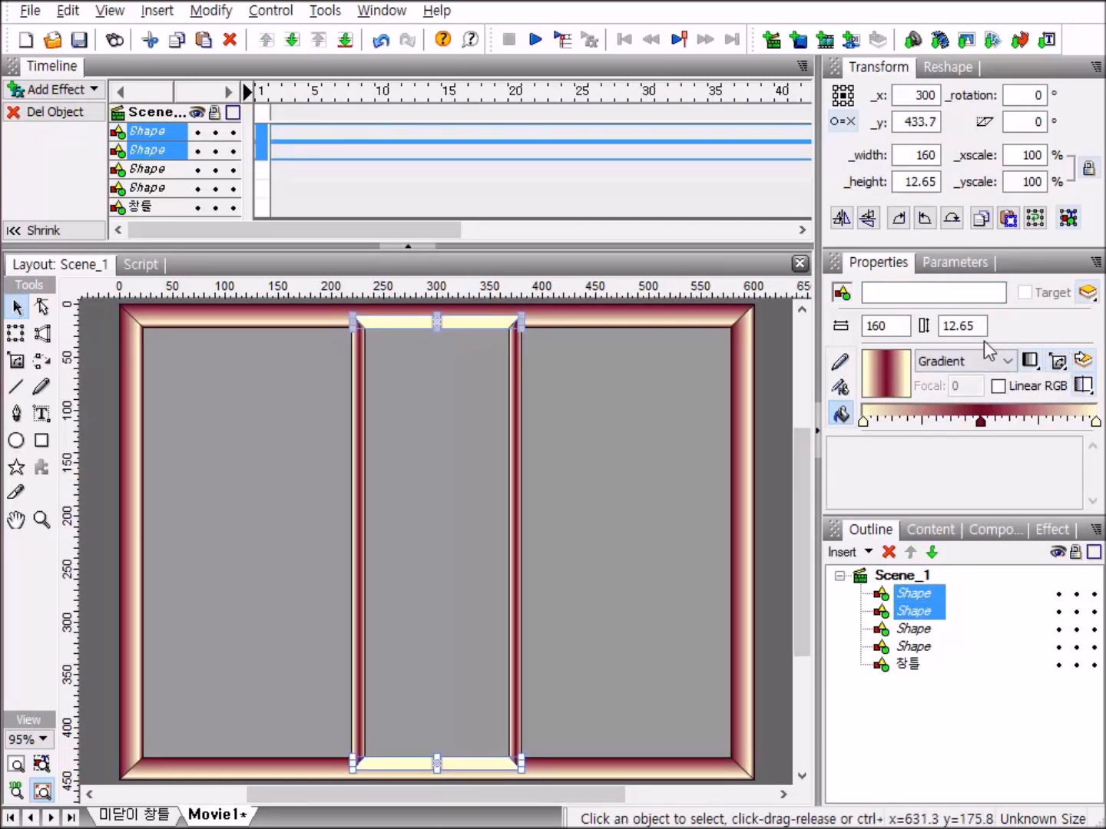
{"action": "left_click", "coordinate": [1060, 357]}
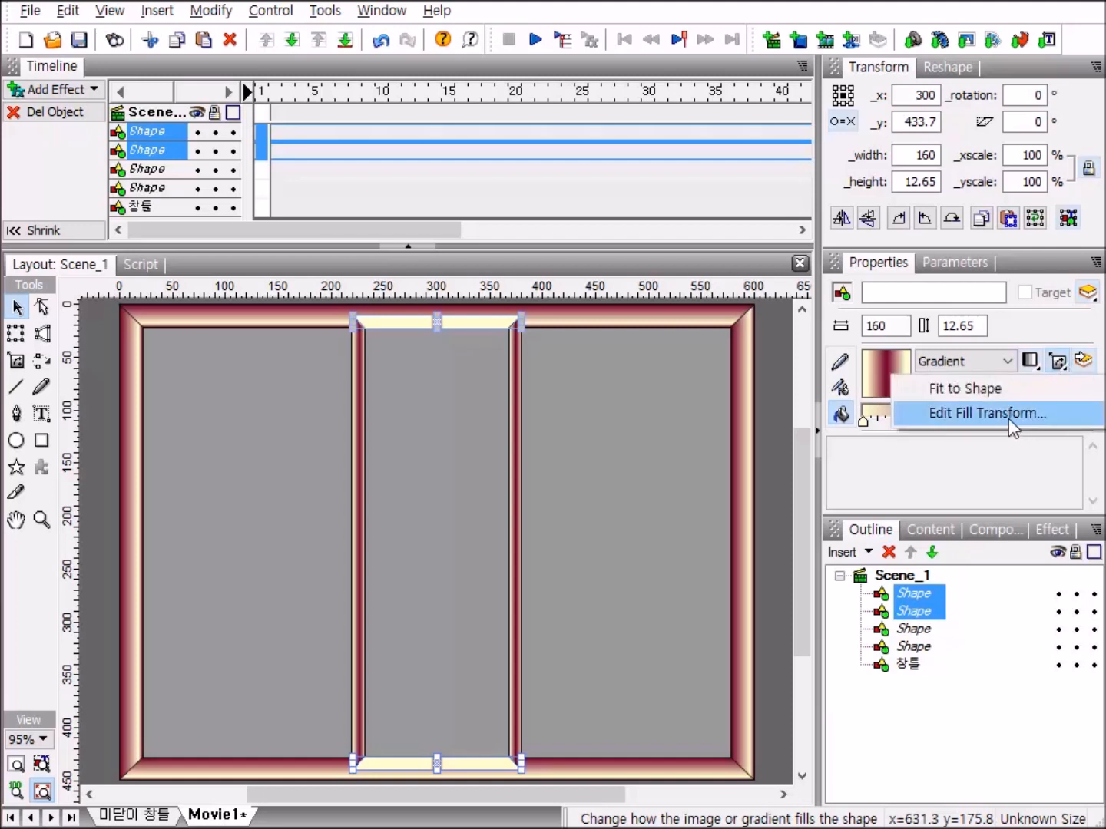
{"action": "left_click", "coordinate": [1007, 417]}
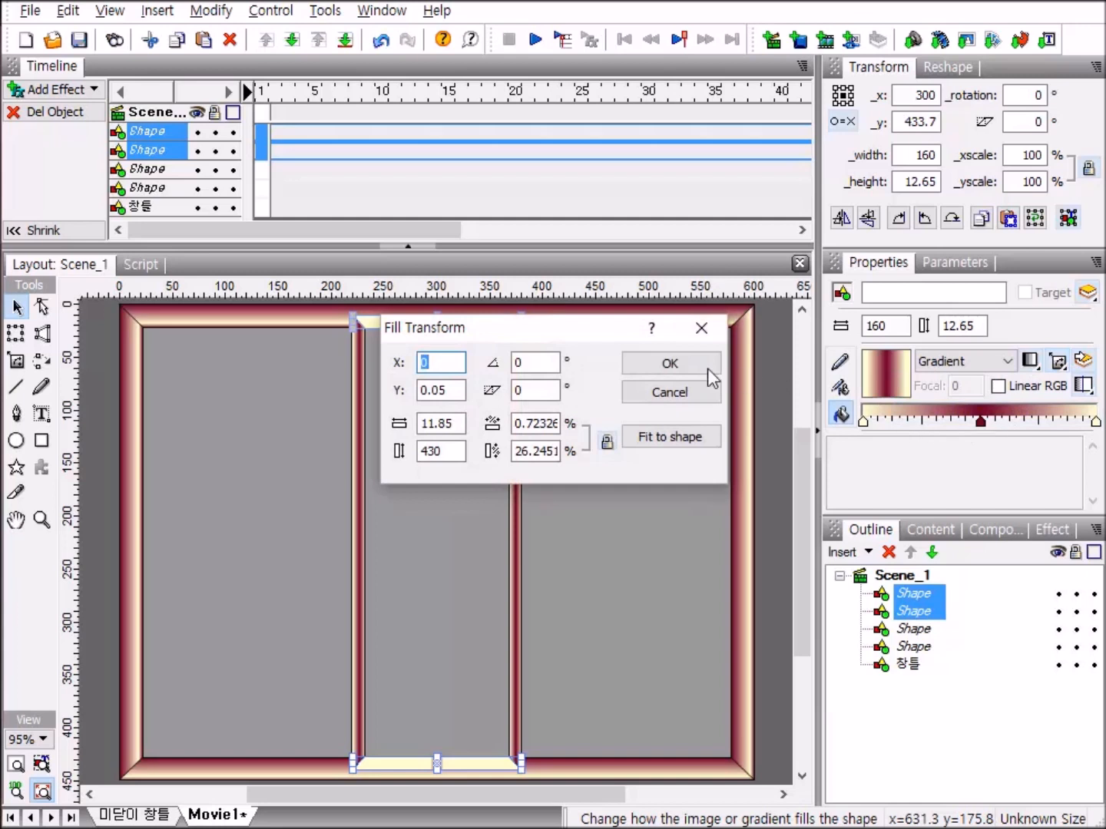
{"action": "left_click", "coordinate": [538, 363]}
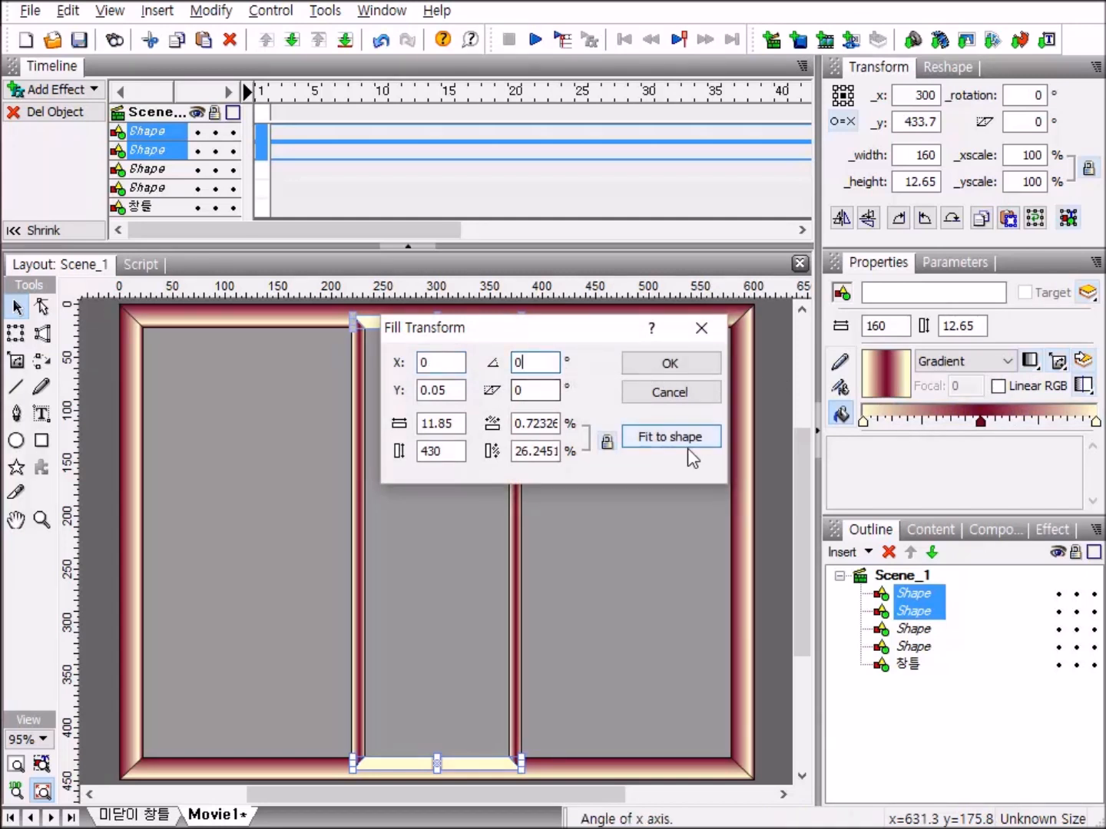
{"action": "key", "text": "BackSpace"}
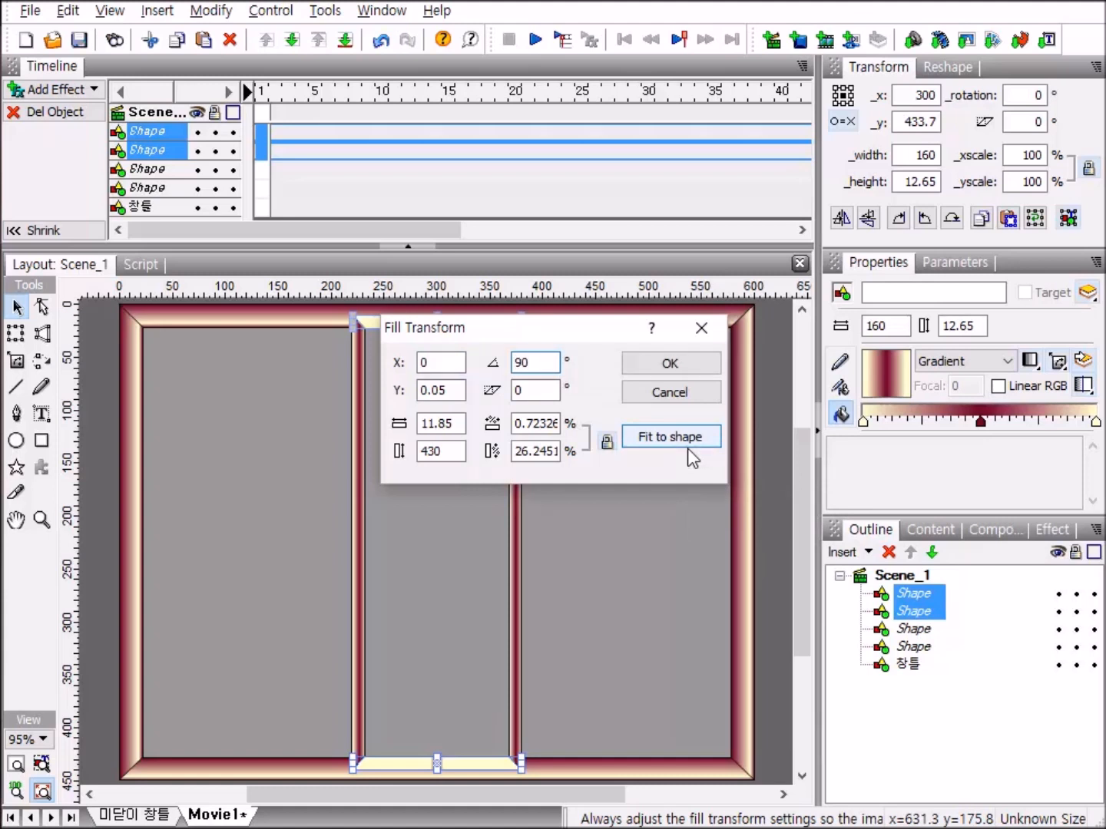
{"action": "left_click", "coordinate": [689, 366]}
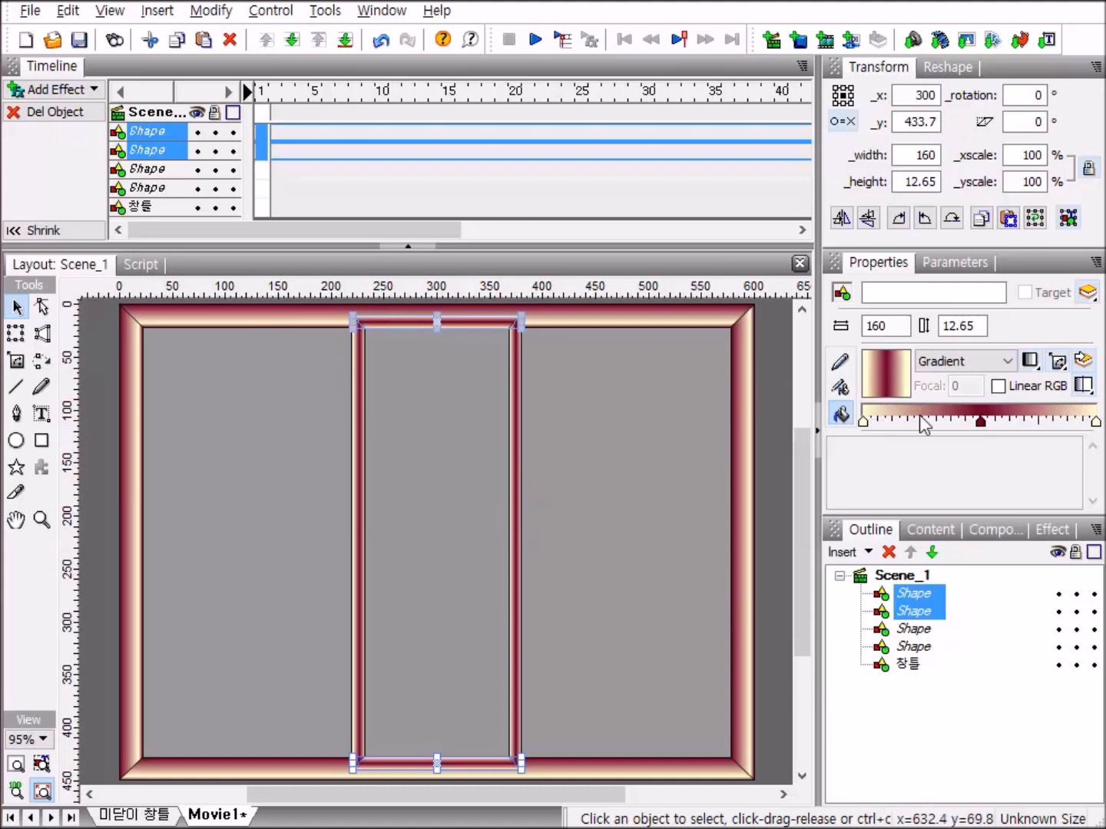
{"action": "left_click", "coordinate": [896, 578]}
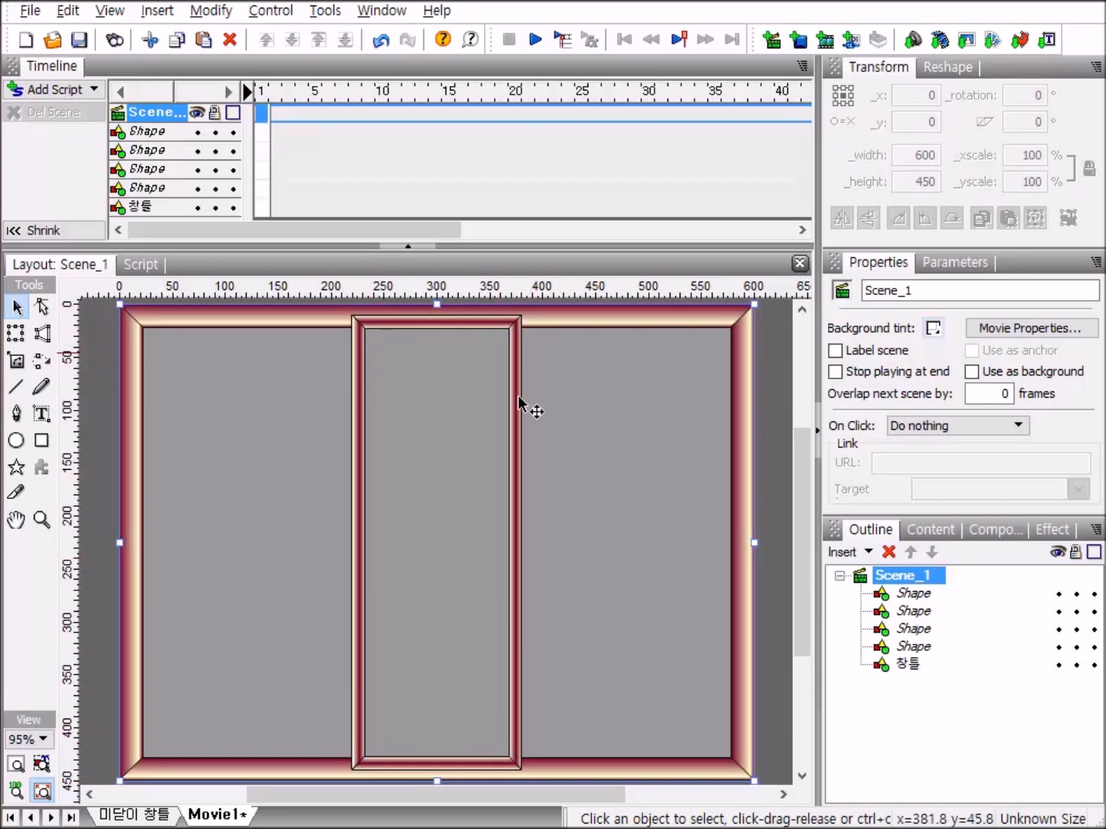
Step: Duplicate the pane's bottom side straight upward as a crossbar at a y position of about 334
{"action": "left_click", "coordinate": [433, 772]}
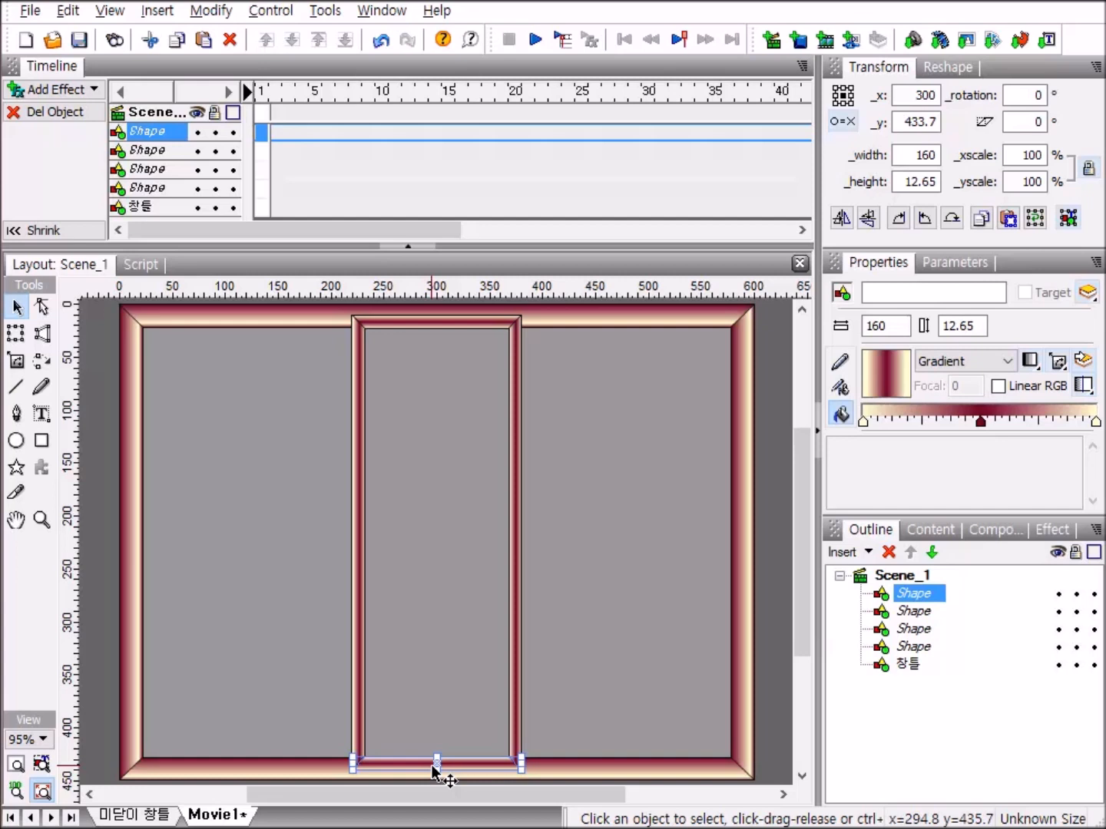
{"action": "left_click_drag", "start_coordinate": [431, 763], "coordinate": [435, 662]}
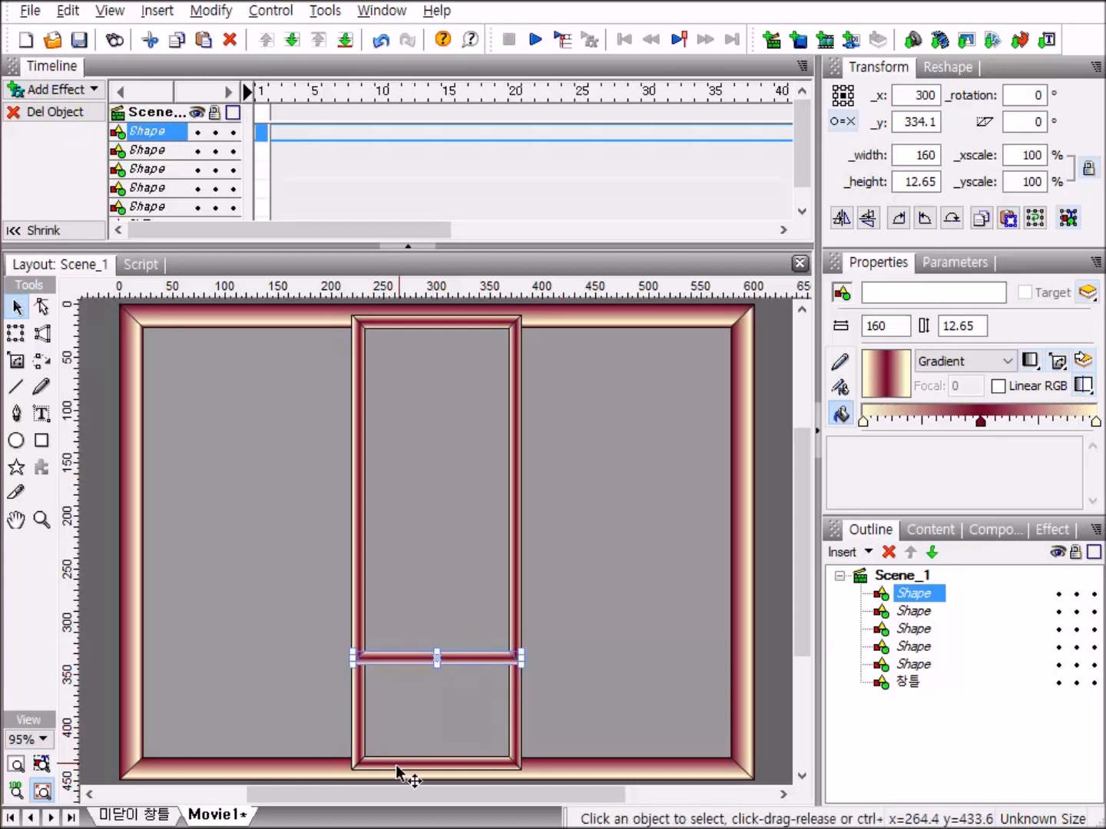
{"action": "left_click", "coordinate": [922, 578]}
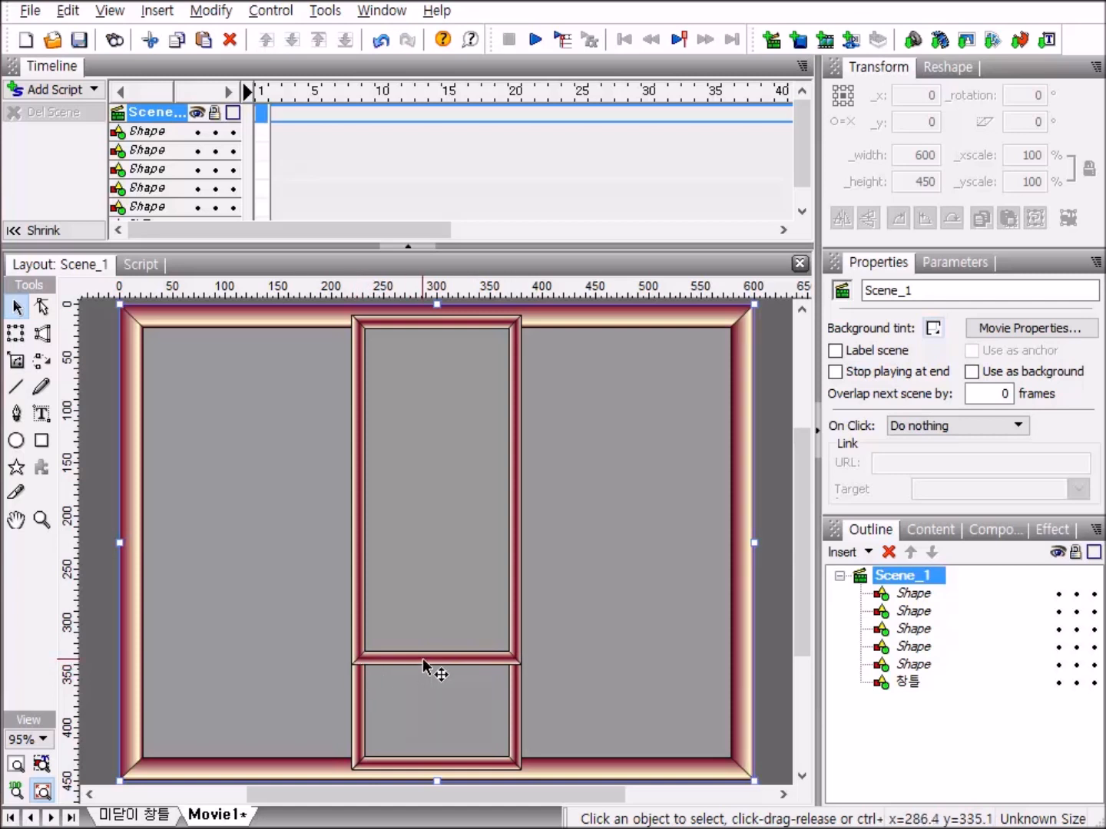
Step: Send the crossbar behind the pane's four sides, keeping it just above the window frame in the stacking order
{"action": "left_click", "coordinate": [887, 596]}
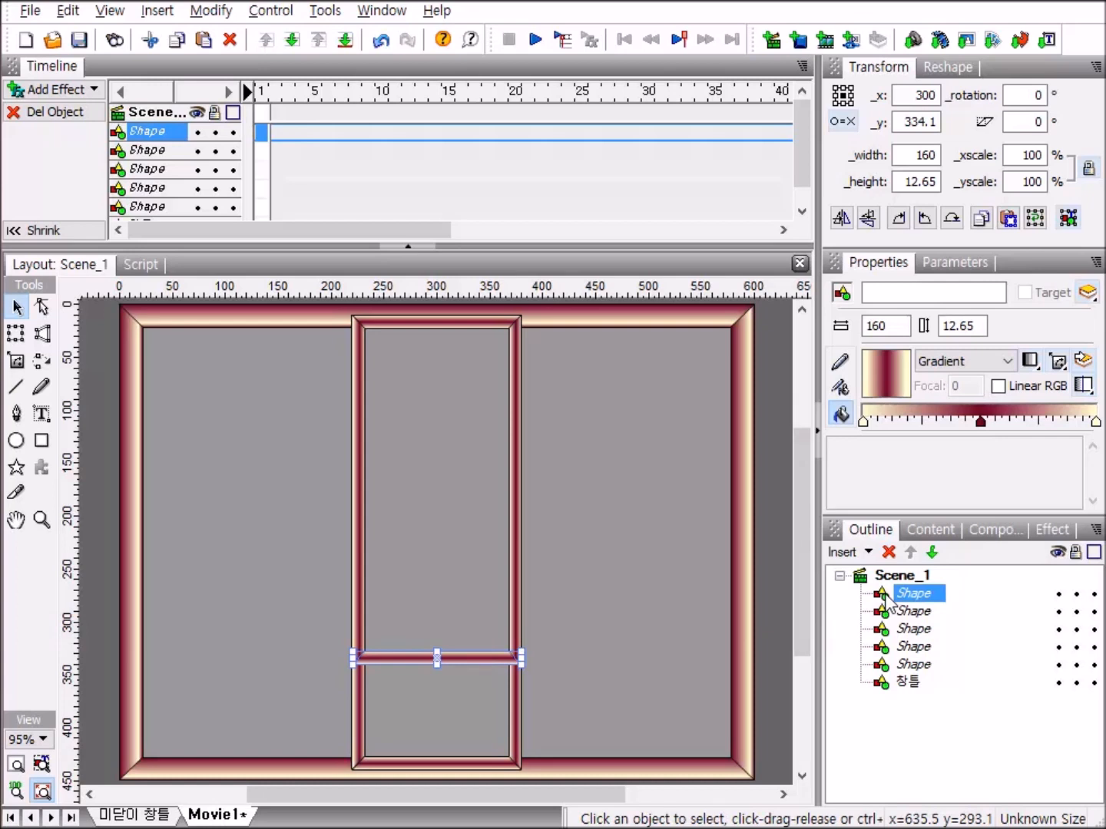
{"action": "key", "text": "Down"}
{"action": "key", "text": "Down"}
{"action": "key", "text": "Down"}
{"action": "key", "text": "Down"}
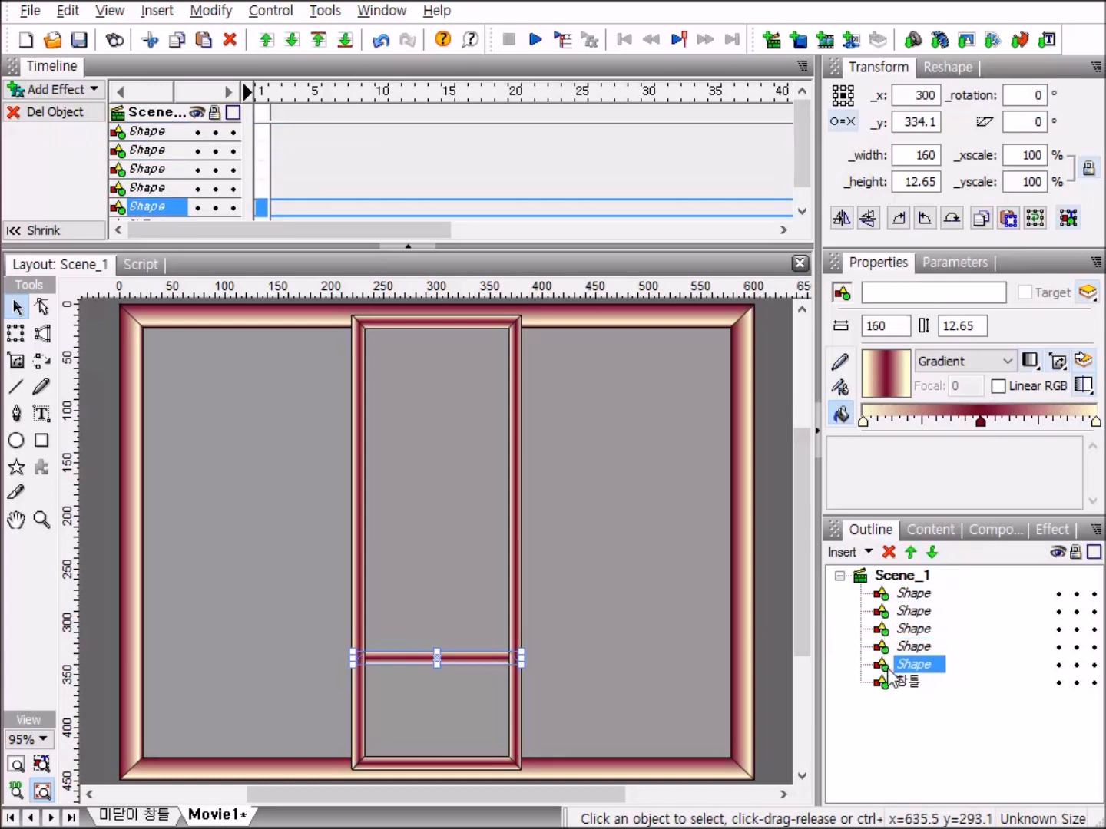
{"action": "left_click", "coordinate": [904, 582]}
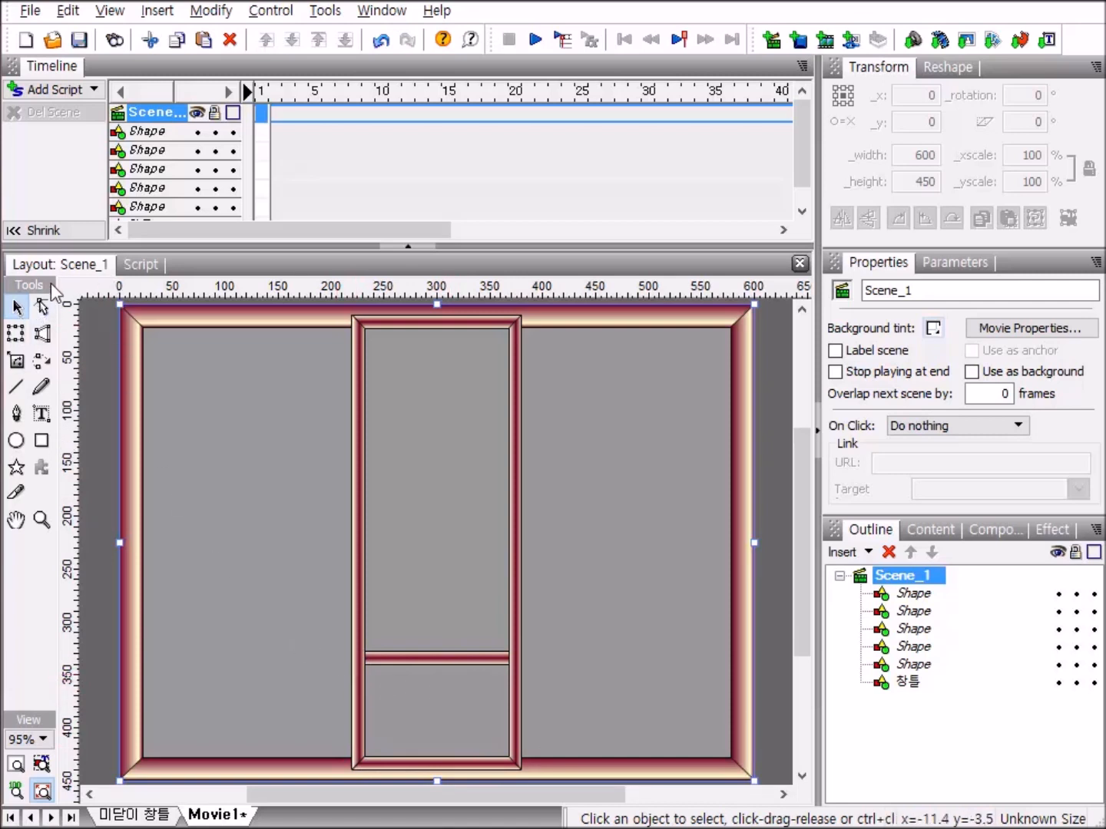
Step: Draw a rectangle about 147 by 100 covering the pane's opening below the crossbar, reaching into the surrounding sides
{"action": "left_click", "coordinate": [42, 441]}
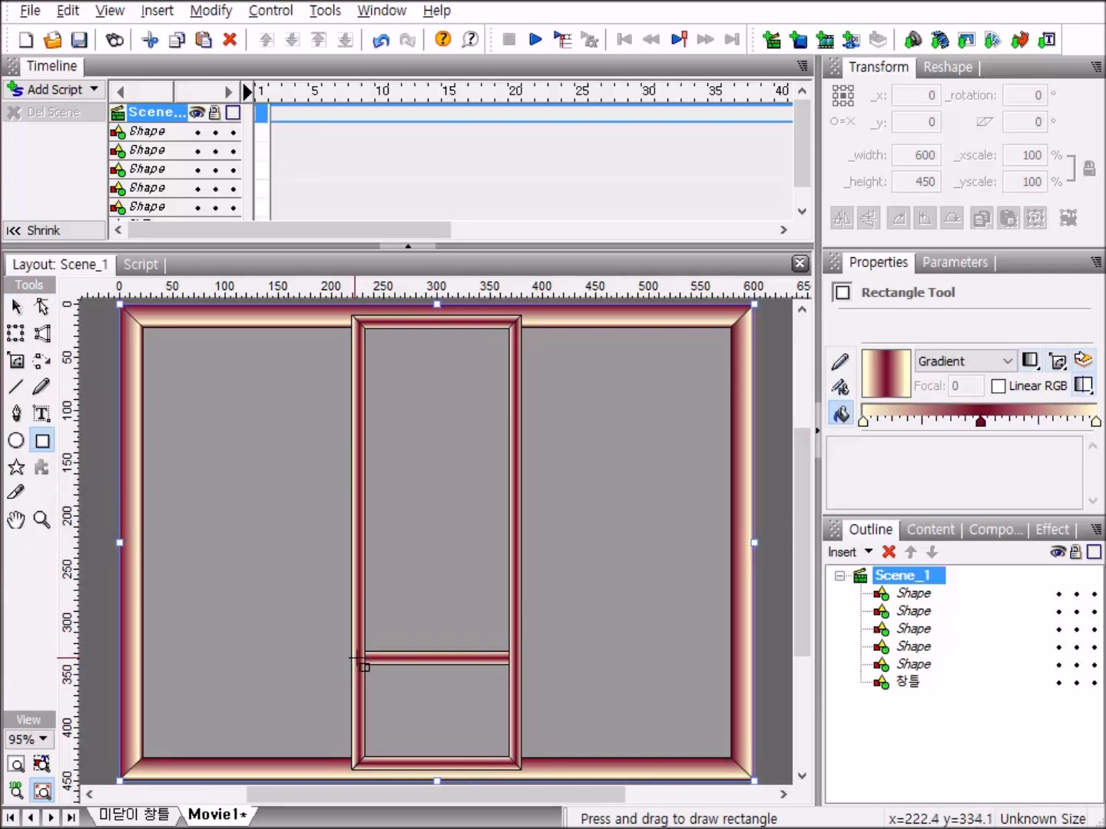
{"action": "left_click_drag", "start_coordinate": [359, 660], "coordinate": [513, 761]}
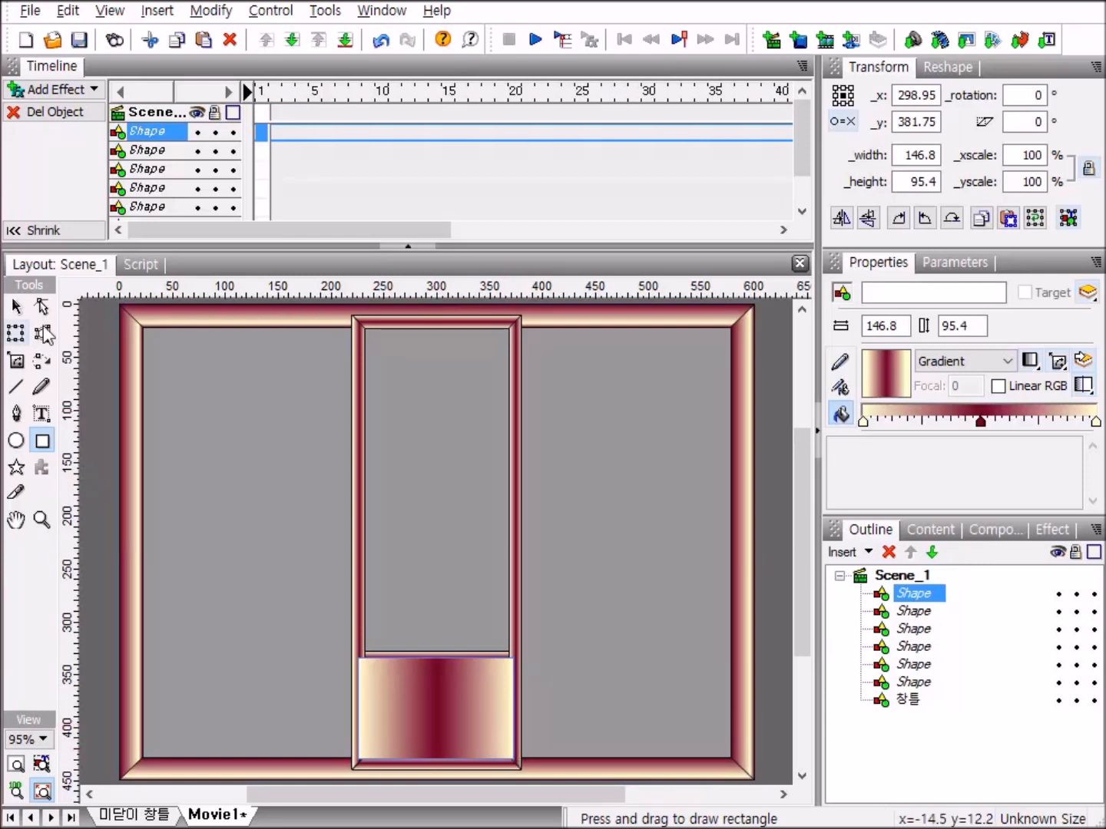
{"action": "left_click", "coordinate": [17, 307]}
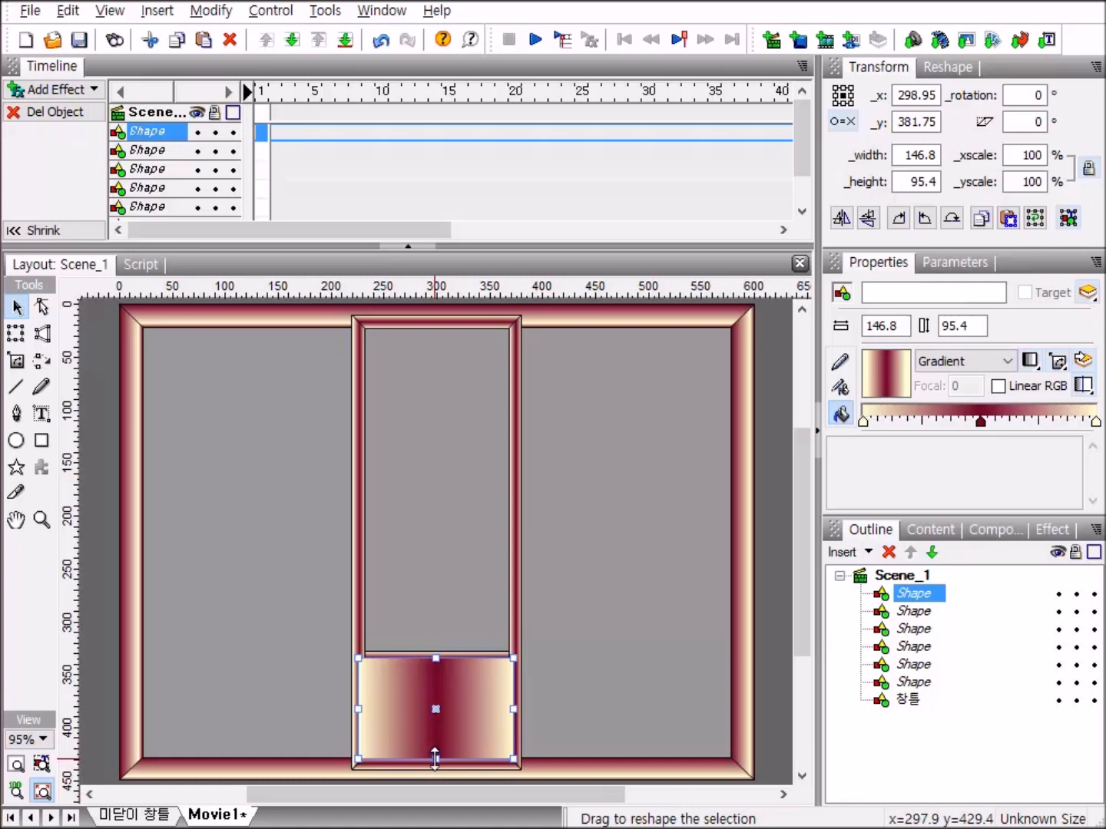
{"action": "left_click_drag", "start_coordinate": [438, 758], "coordinate": [438, 763]}
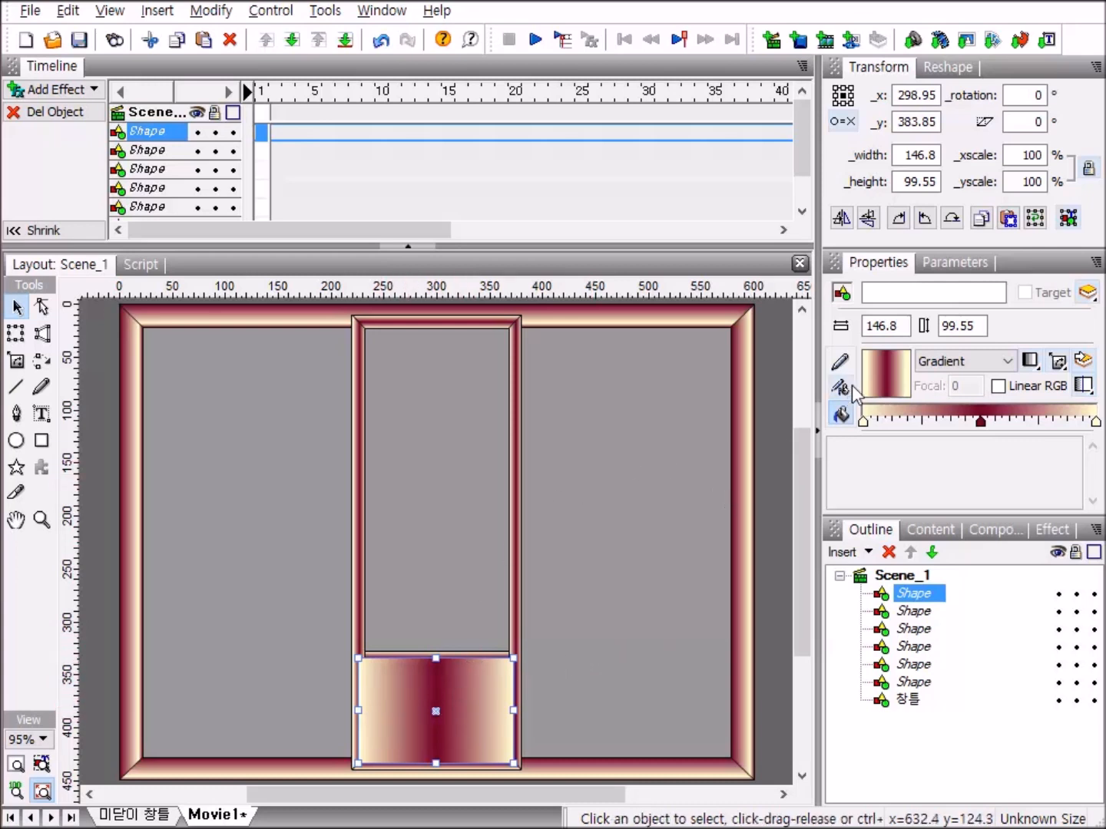
Step: Rotate the lower panel rectangle's gradient fill to a 90° angle in Fill Transform
{"action": "left_click", "coordinate": [1061, 361]}
{"action": "left_click", "coordinate": [1019, 414]}
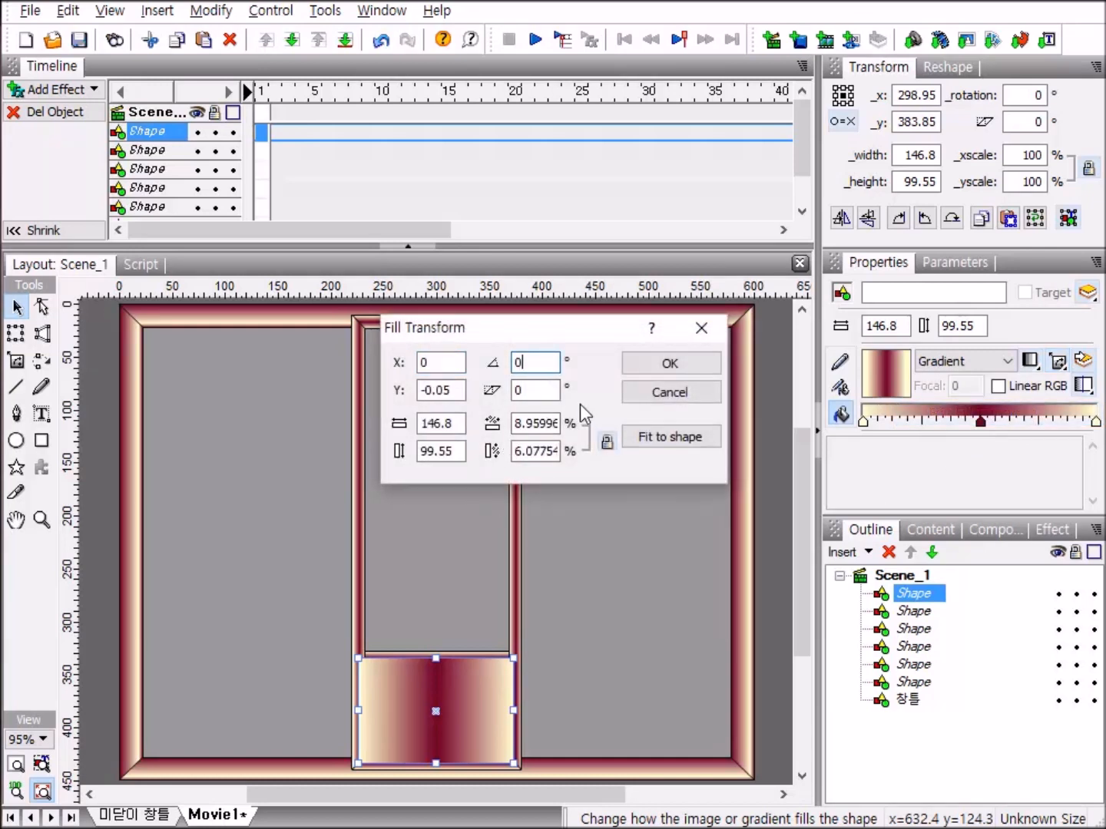
{"action": "key", "text": "BackSpace"}
{"action": "type", "text": "90"}
{"action": "left_click", "coordinate": [697, 367]}
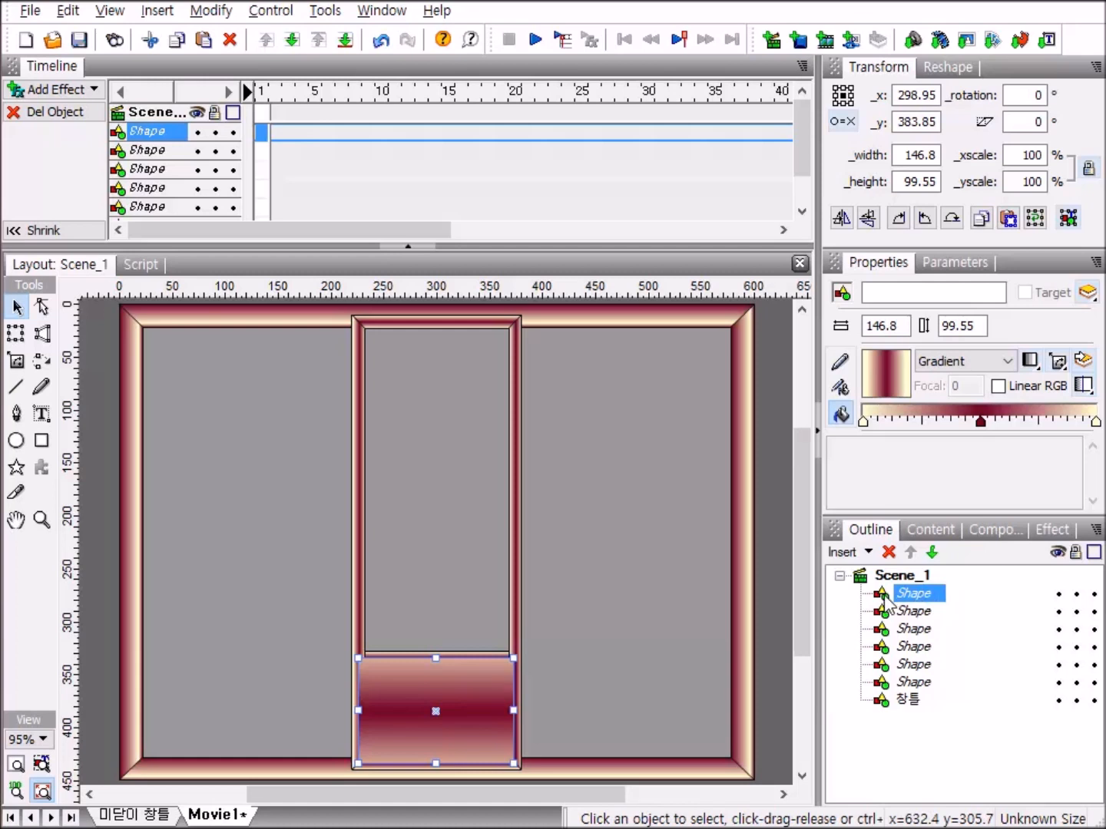
Step: Send the lower panel rectangle behind the crossbar and the pane's four sides, just above the window frame
{"action": "left_click", "coordinate": [885, 612]}
{"action": "left_click", "coordinate": [884, 630]}
{"action": "left_click", "coordinate": [885, 648]}
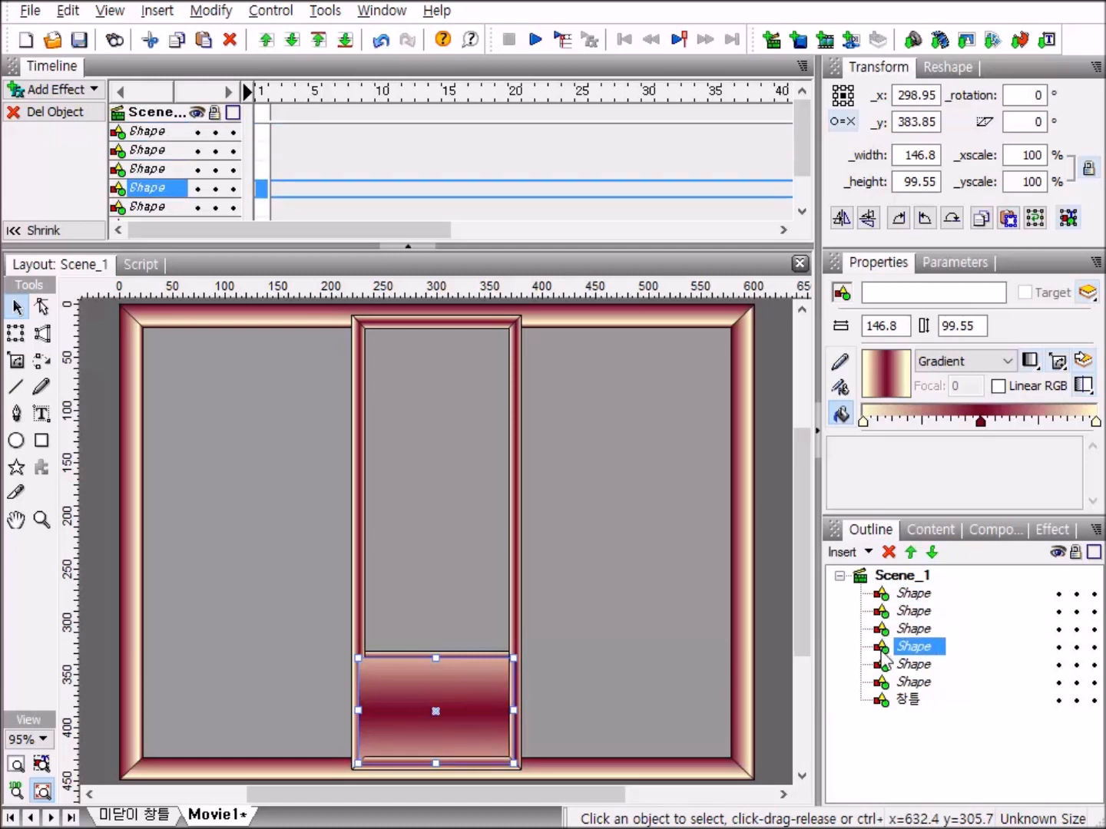
{"action": "left_click_drag", "start_coordinate": [885, 657], "coordinate": [873, 689]}
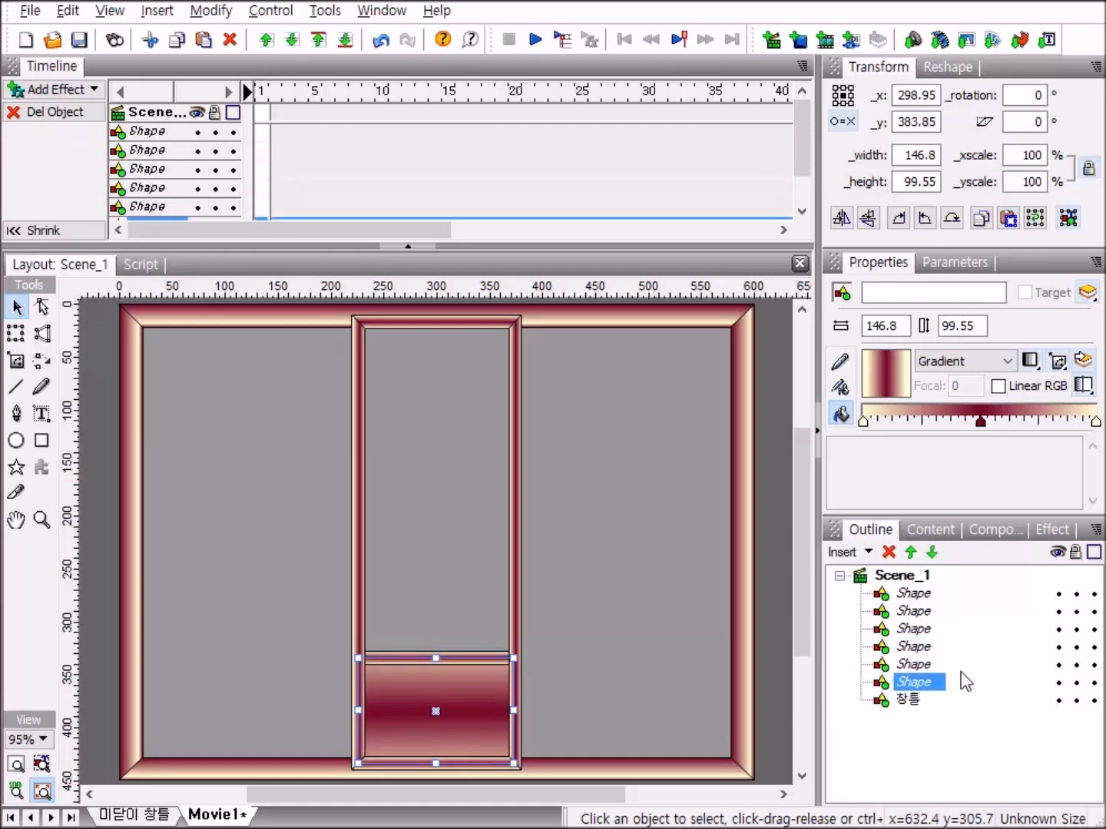
{"action": "left_click", "coordinate": [894, 577]}
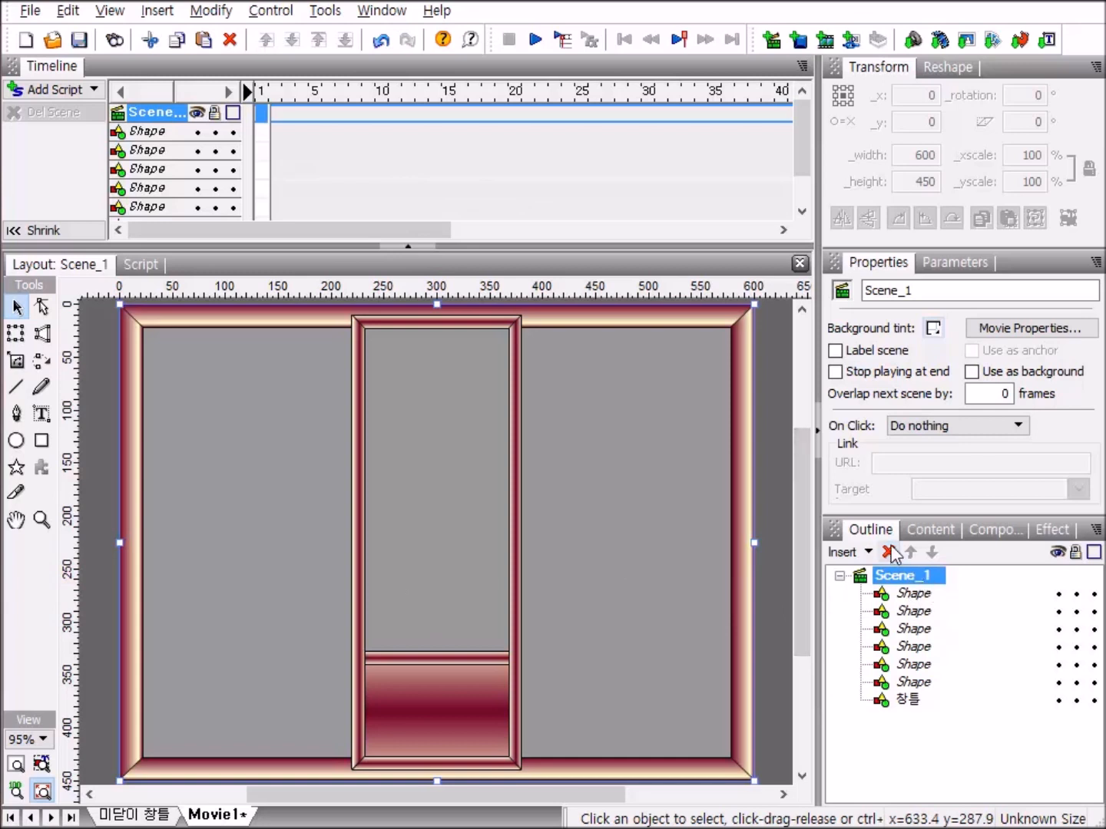
Step: Group the six pane shapes as one Shape without emptying the overlapped regions
{"action": "left_click", "coordinate": [914, 593]}
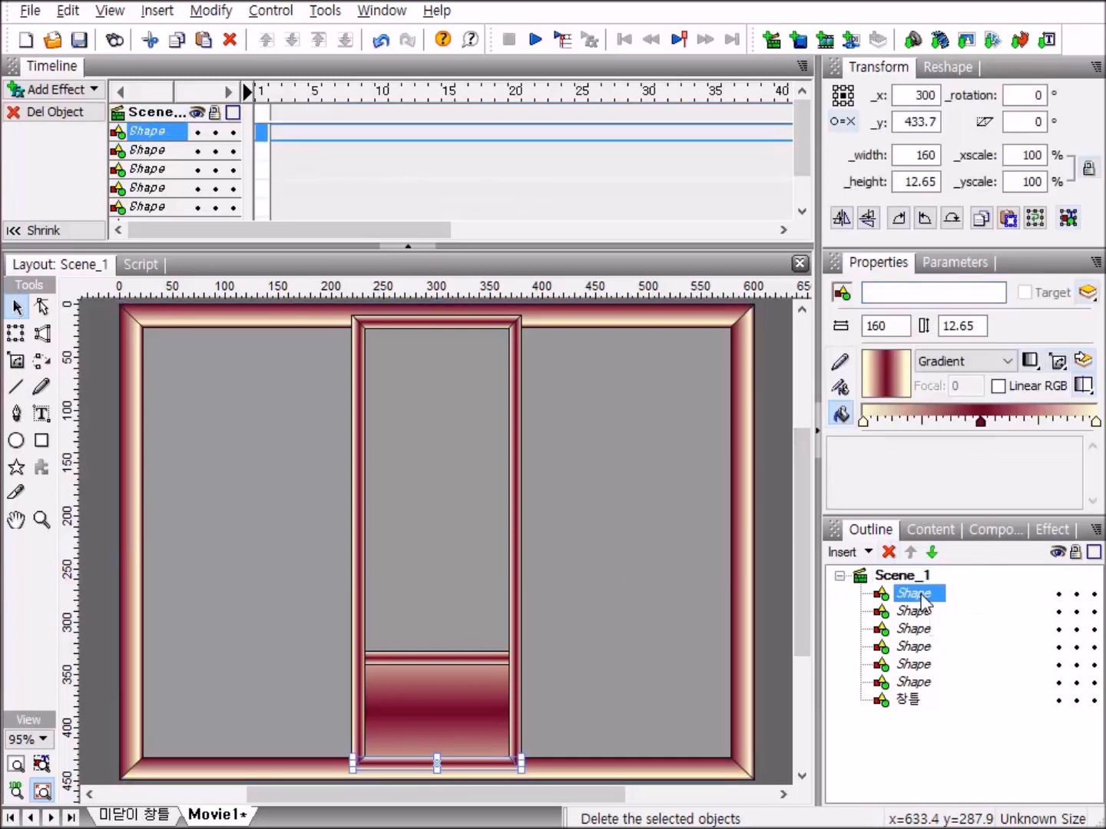
{"action": "left_click", "coordinate": [914, 684], "text": "shift"}
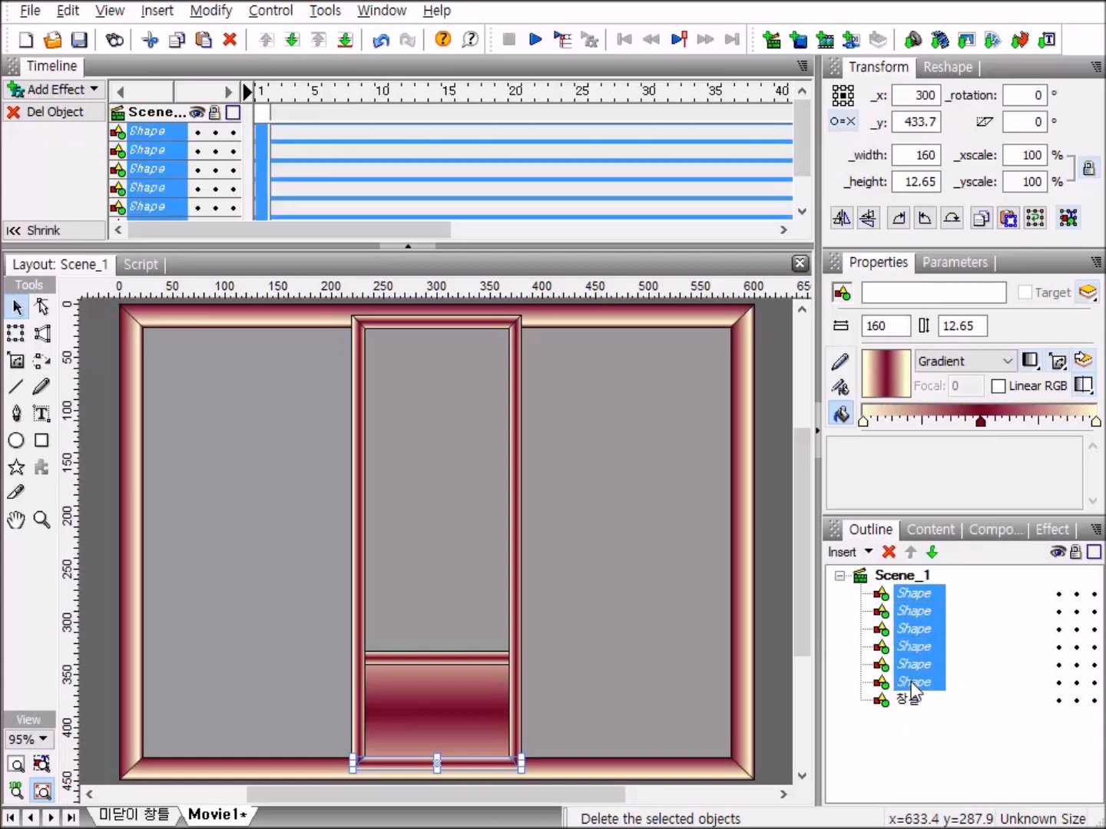
{"action": "right_click", "coordinate": [912, 629]}
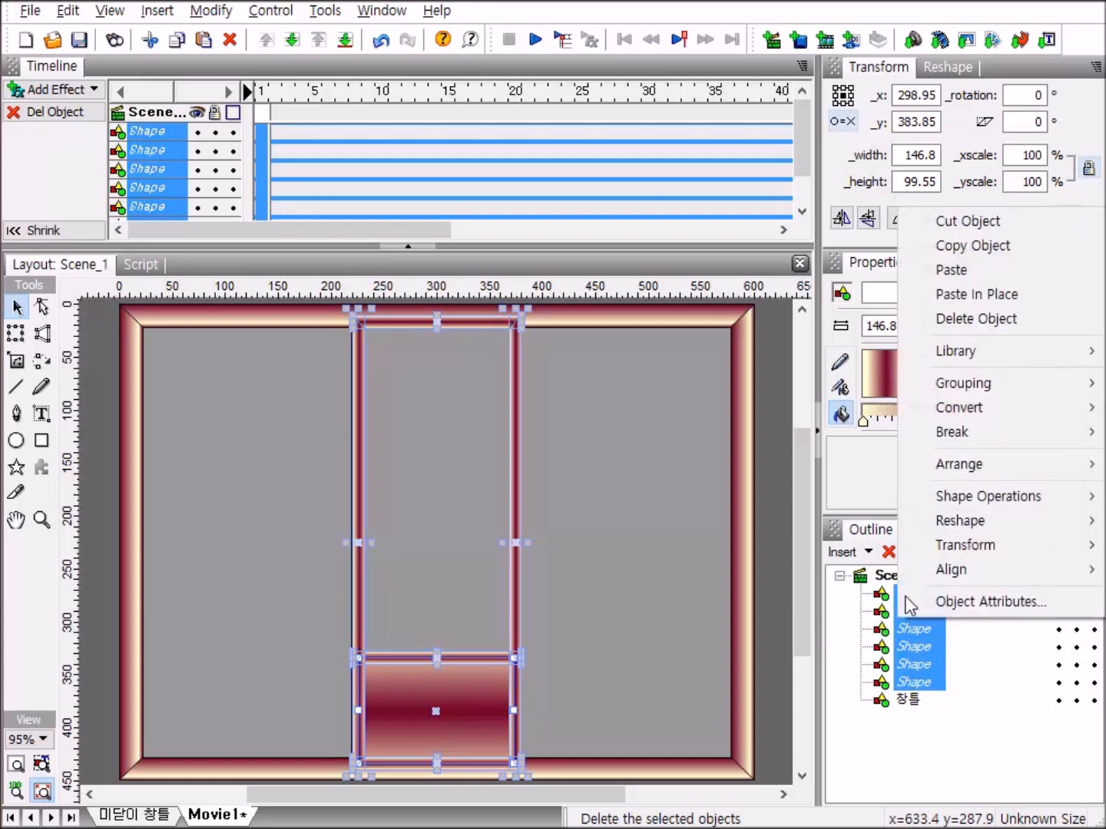
{"action": "mouse_move", "coordinate": [959, 377]}
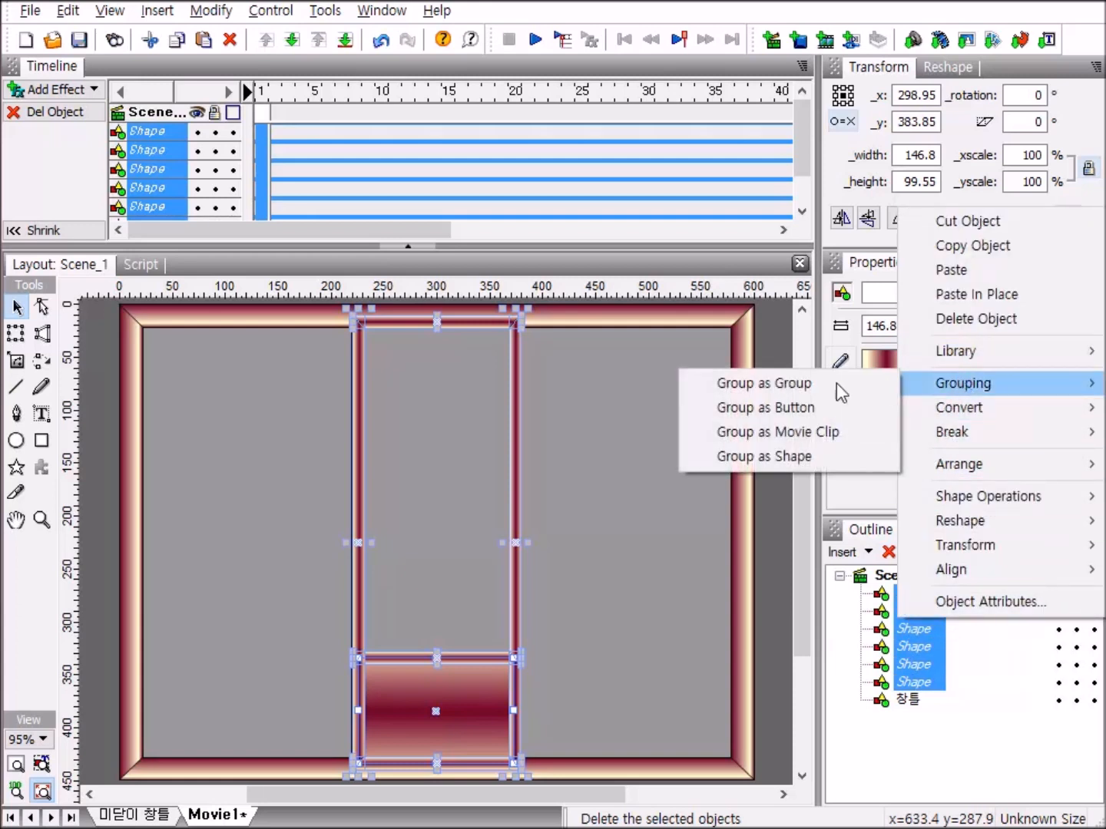
{"action": "left_click", "coordinate": [786, 452]}
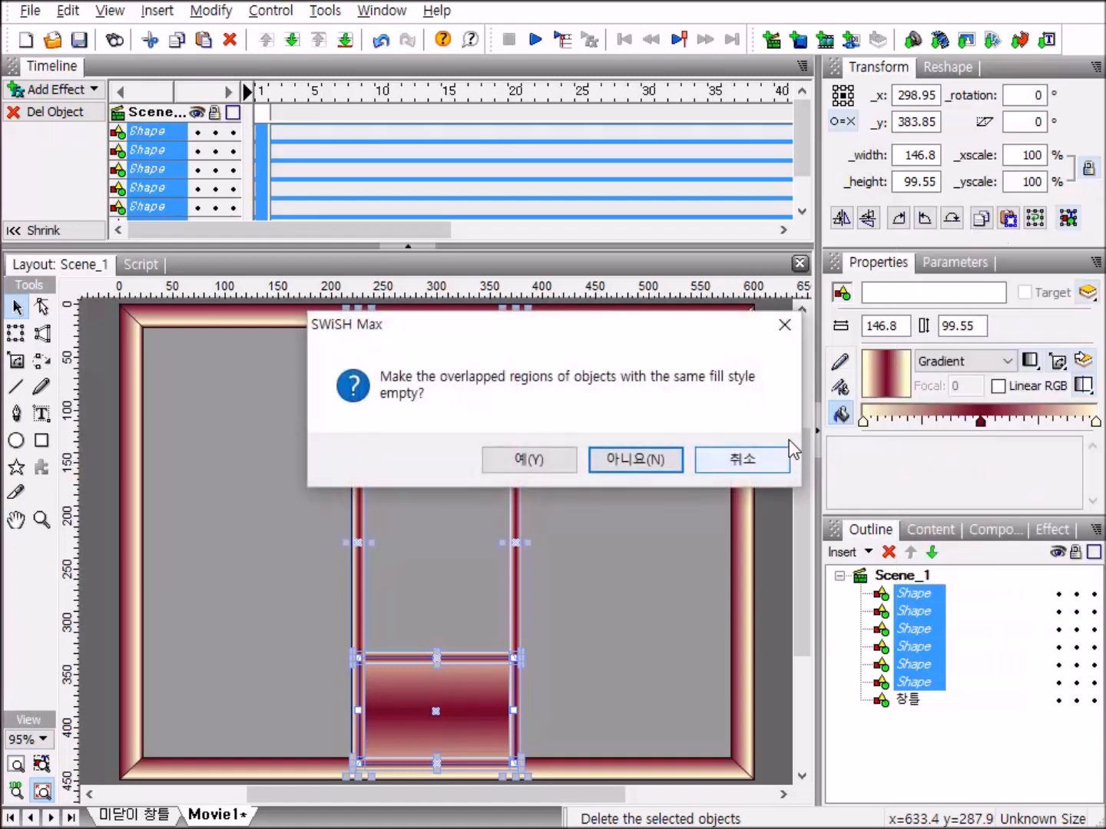
{"action": "left_click", "coordinate": [659, 460]}
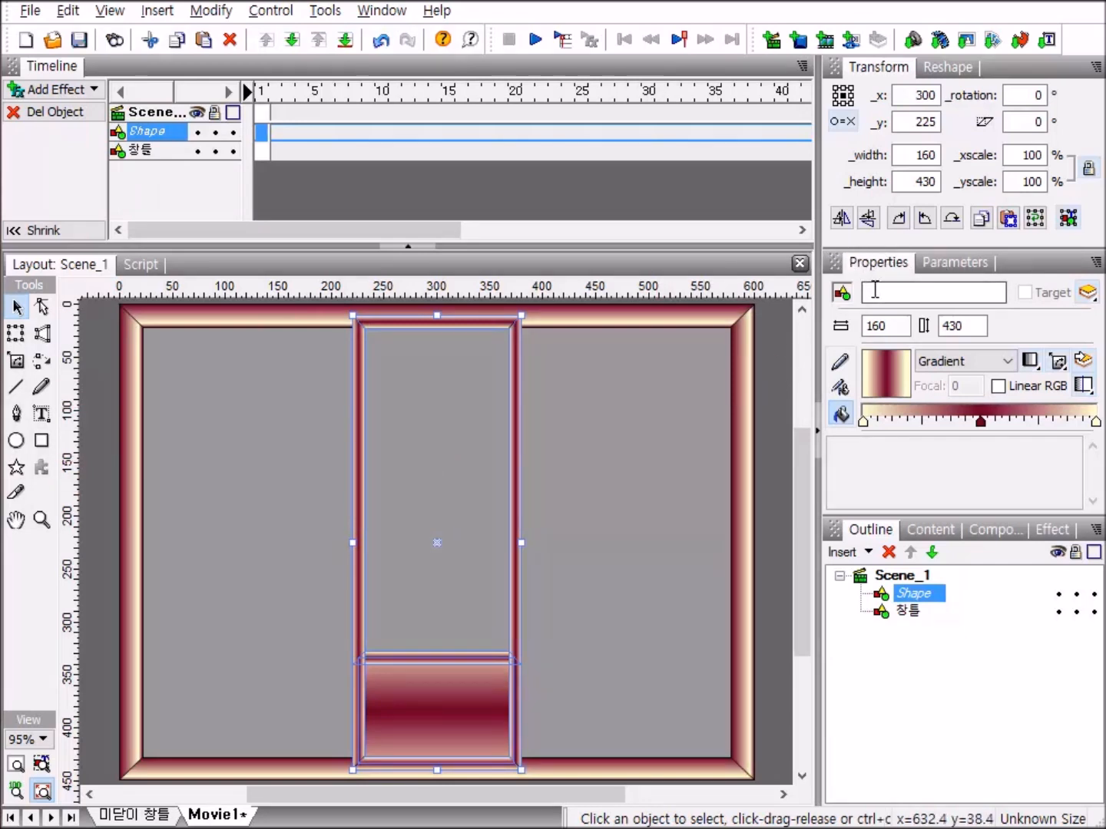
Step: Name the grouped pane shape 미닫이 문틀
{"action": "left_click", "coordinate": [874, 291]}
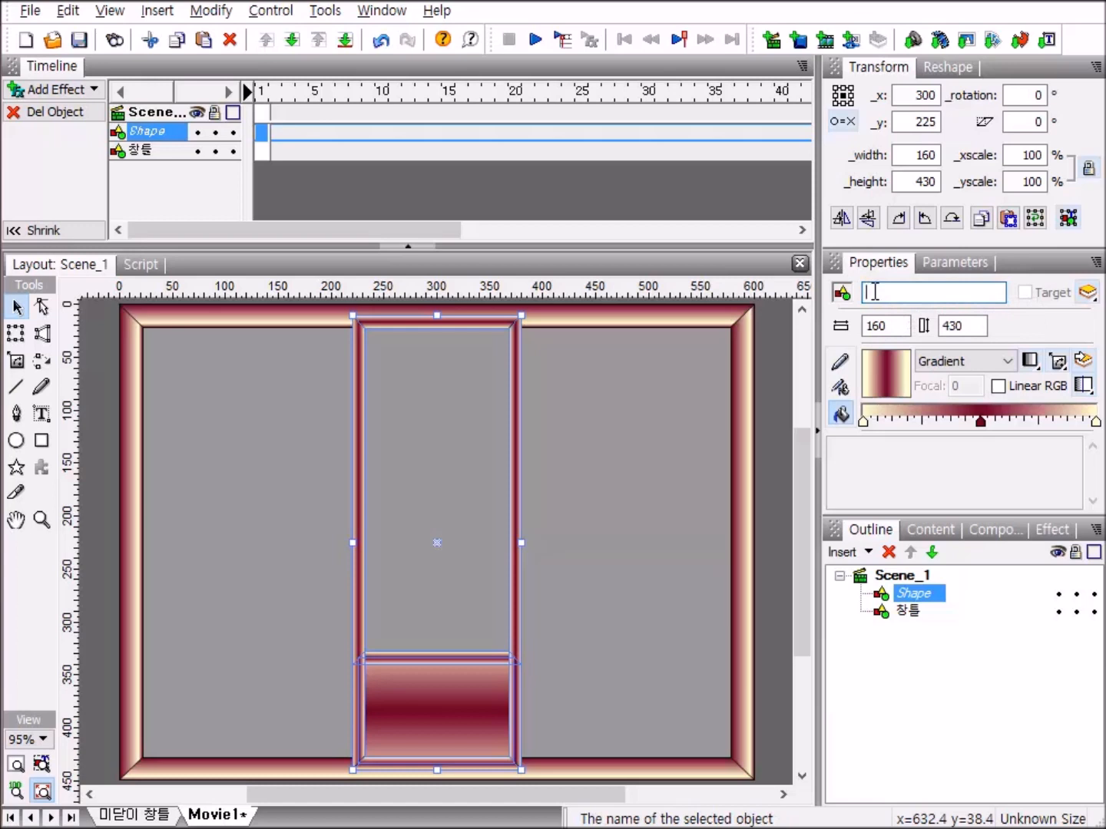
{"action": "type", "text": "ㅁㅣ다ㄷㅇ"}
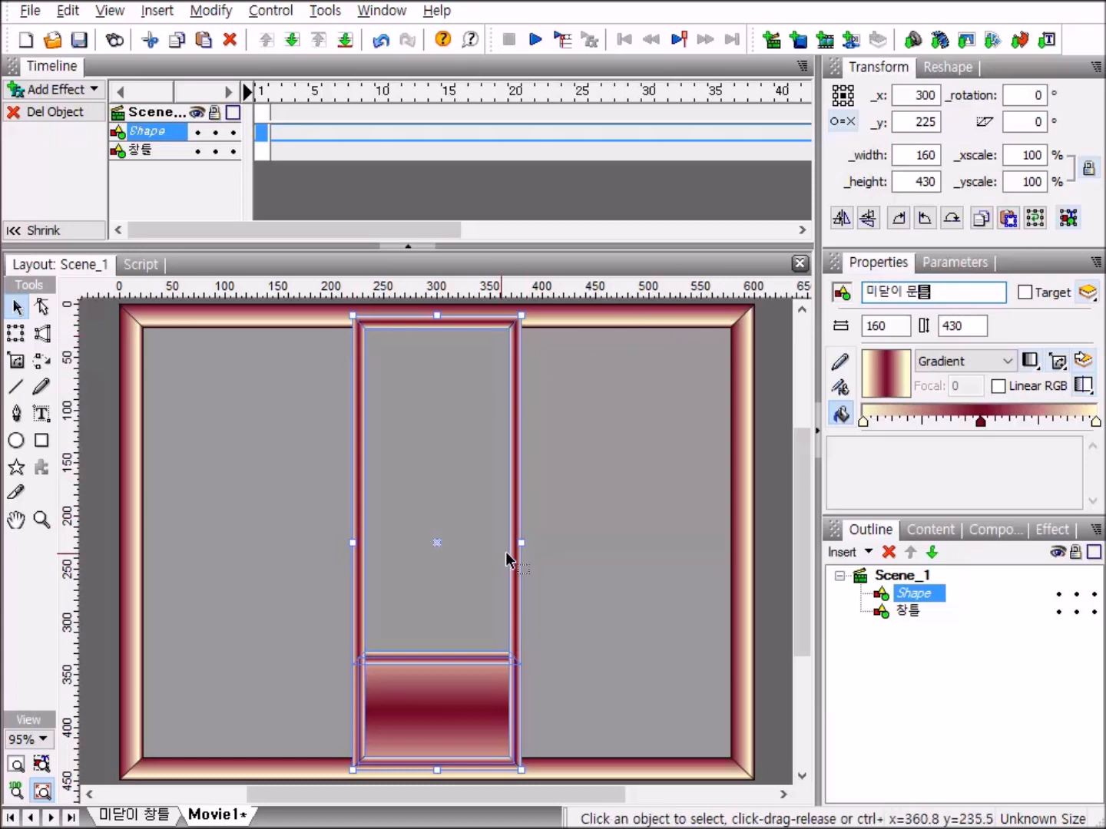
{"action": "key", "text": "Return"}
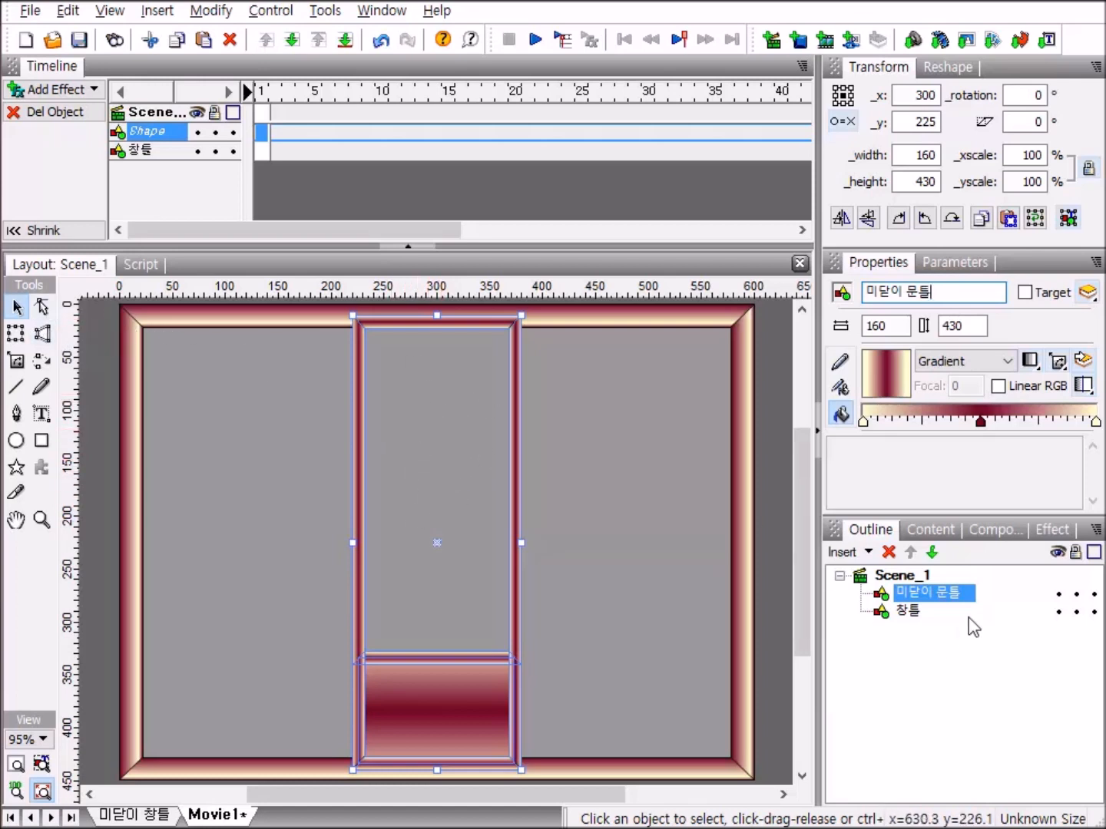
{"action": "left_click", "coordinate": [895, 578]}
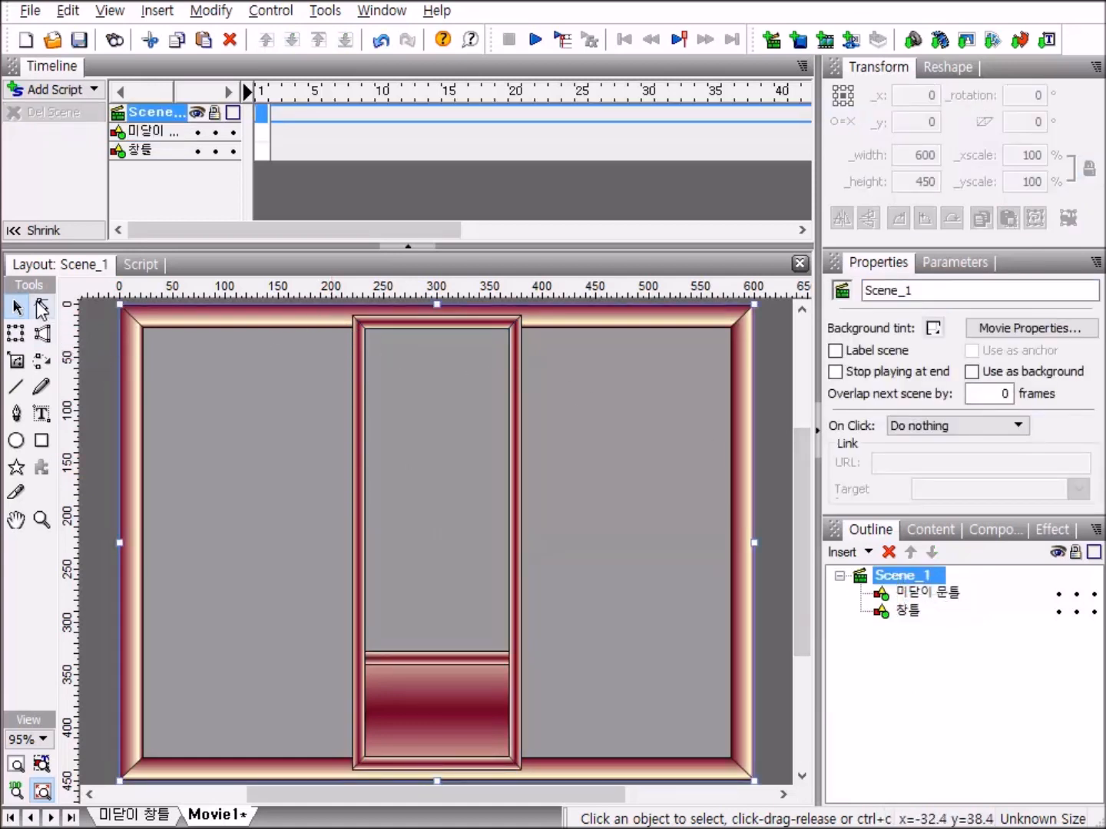
Step: Draw a rectangle about 37 by 96 in the pane's upper opening and set its fill to None
{"action": "left_click", "coordinate": [42, 442]}
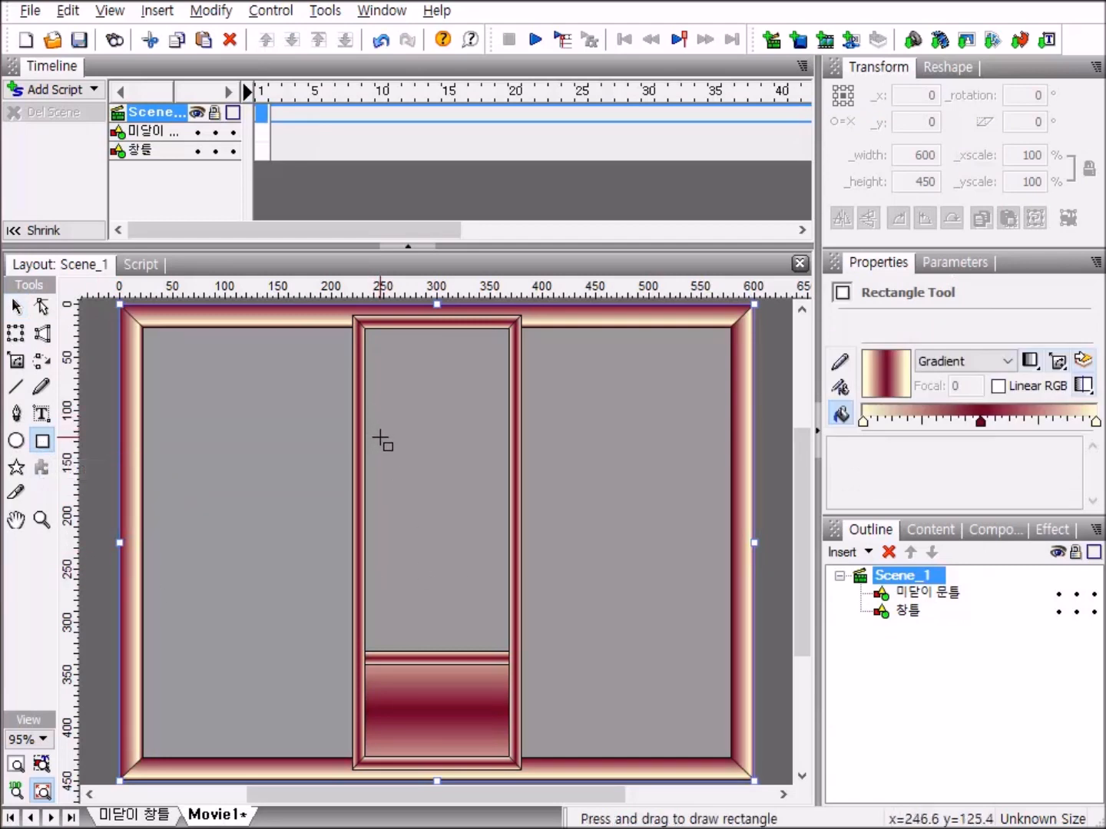
{"action": "left_click_drag", "start_coordinate": [381, 439], "coordinate": [420, 541]}
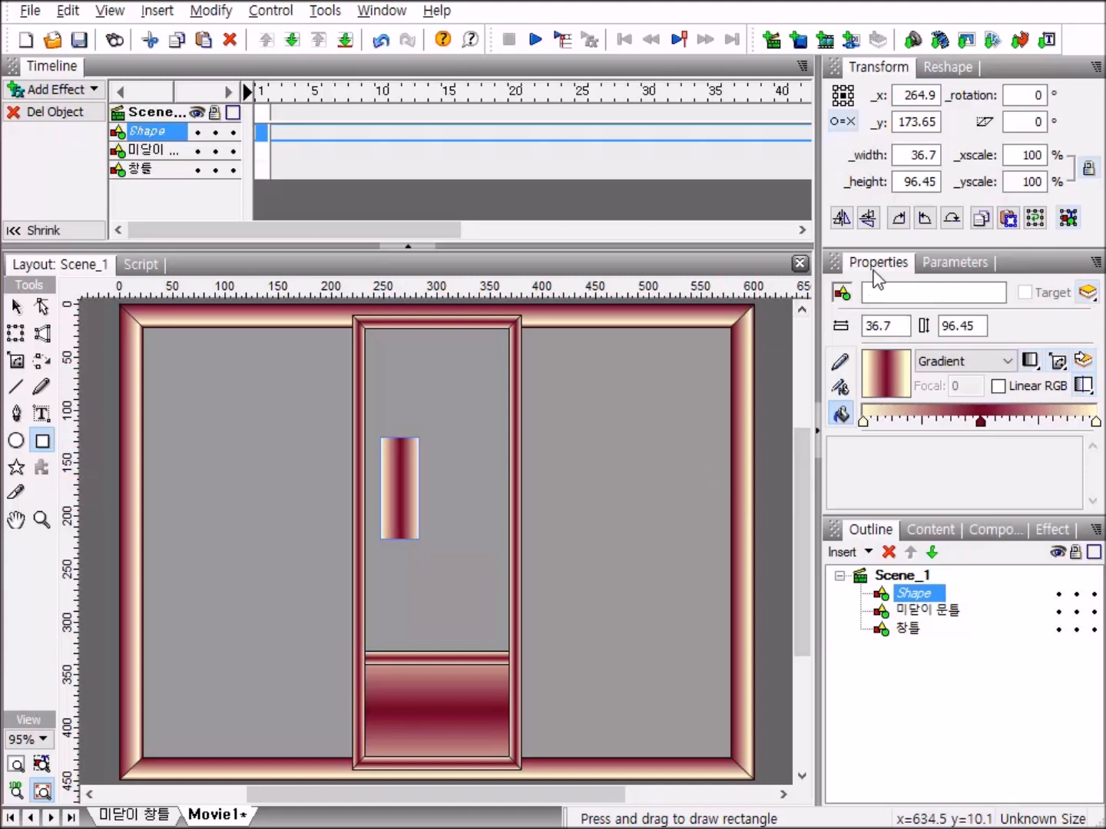
{"action": "left_click", "coordinate": [1009, 364]}
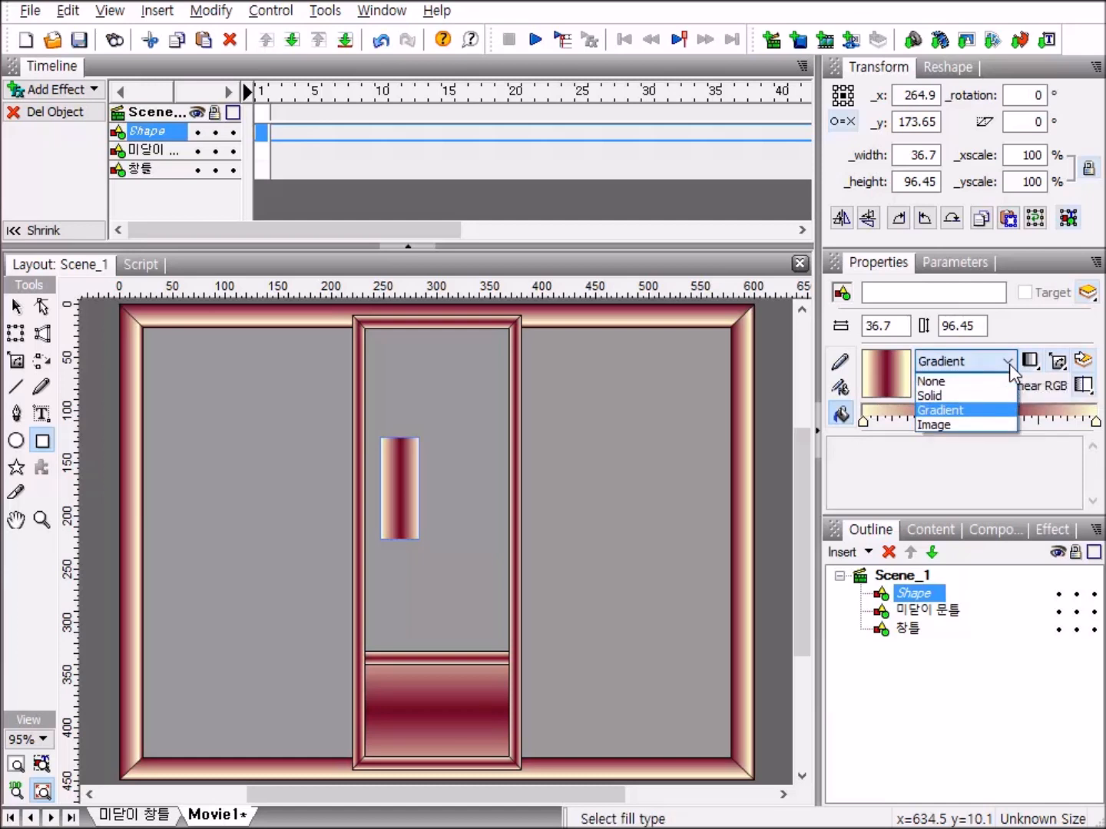
{"action": "left_click", "coordinate": [971, 381]}
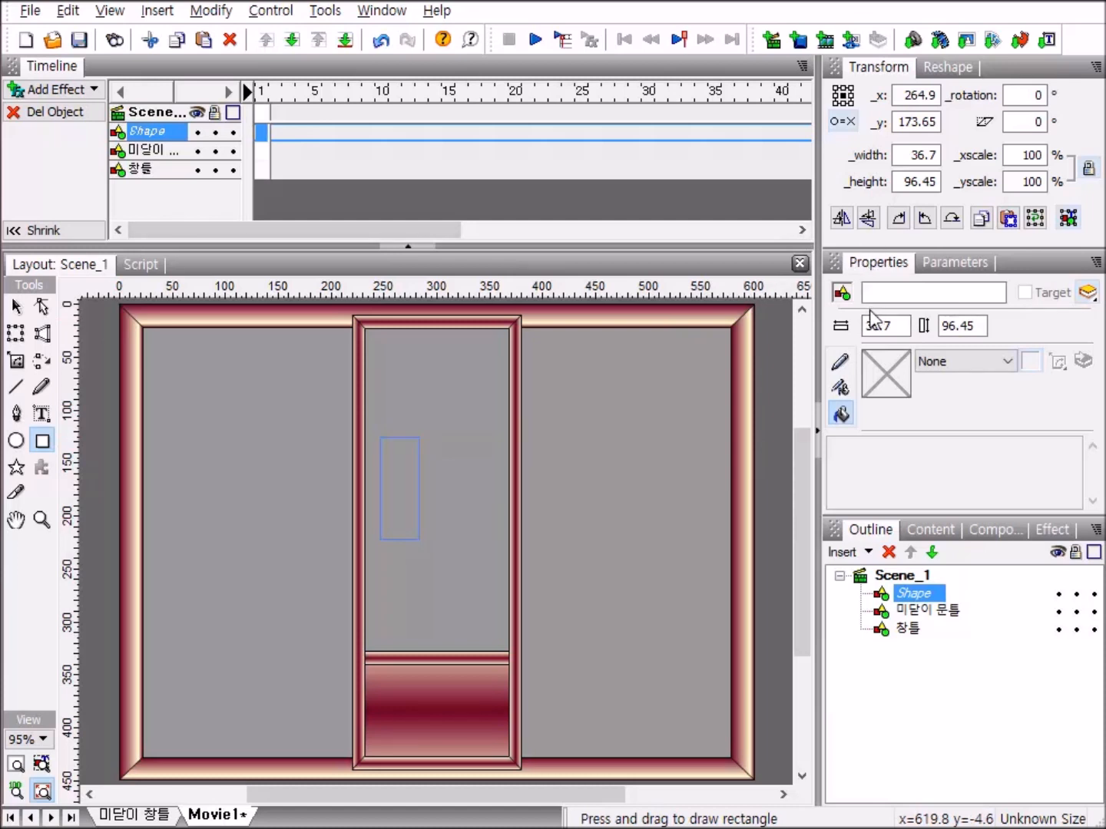
Step: Give the small rectangle a solid dark red outline with a stroke thickness of 3
{"action": "left_click", "coordinate": [840, 370]}
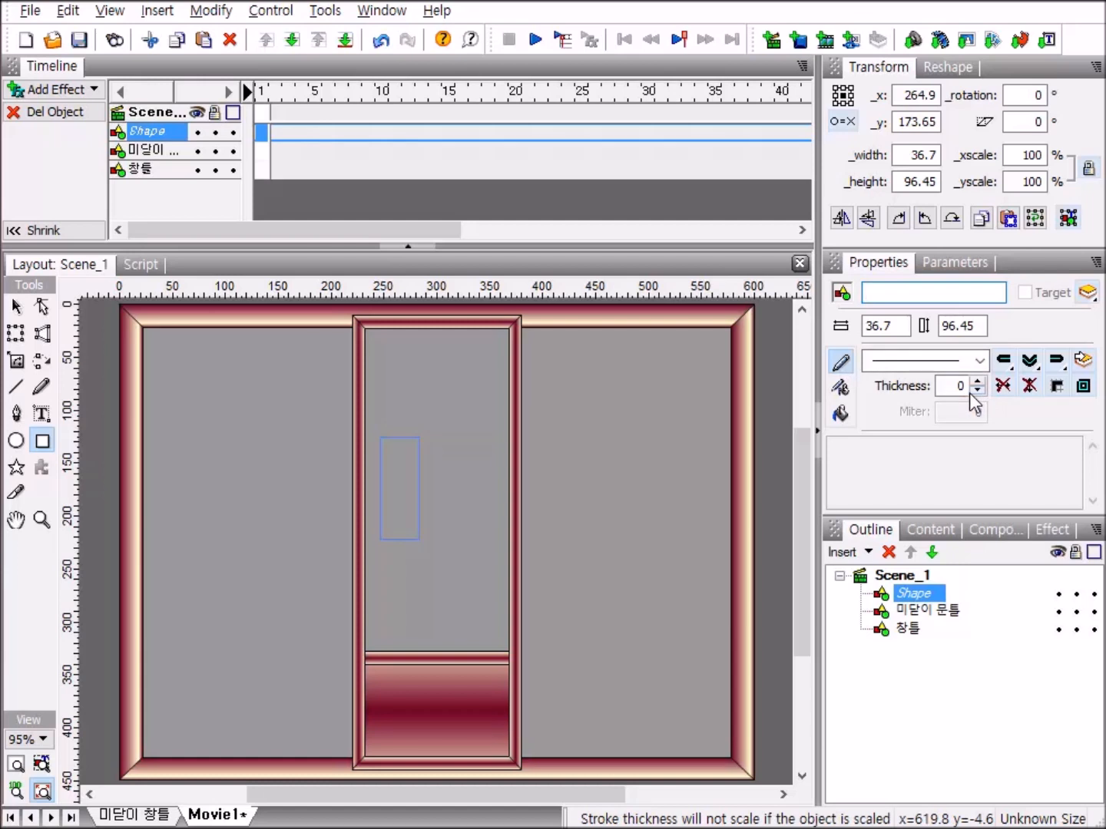
{"action": "left_click", "coordinate": [965, 386]}
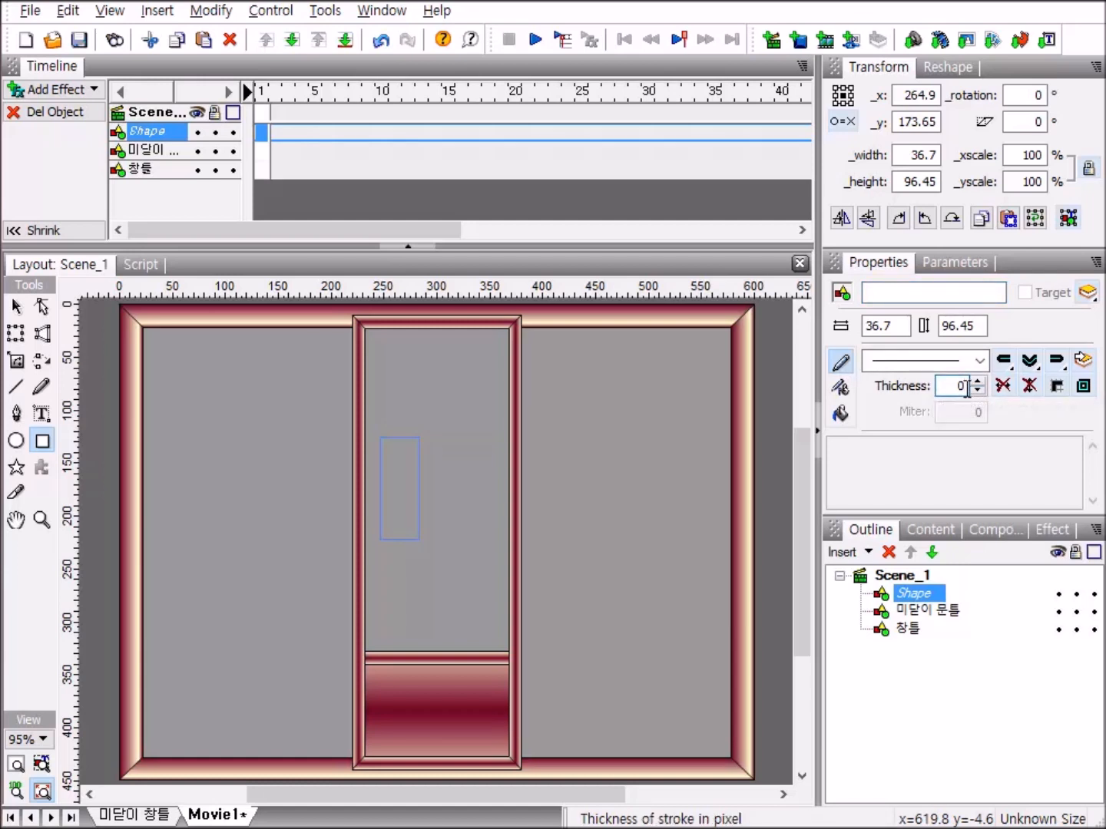
{"action": "type", "text": "3"}
{"action": "left_click", "coordinate": [840, 389]}
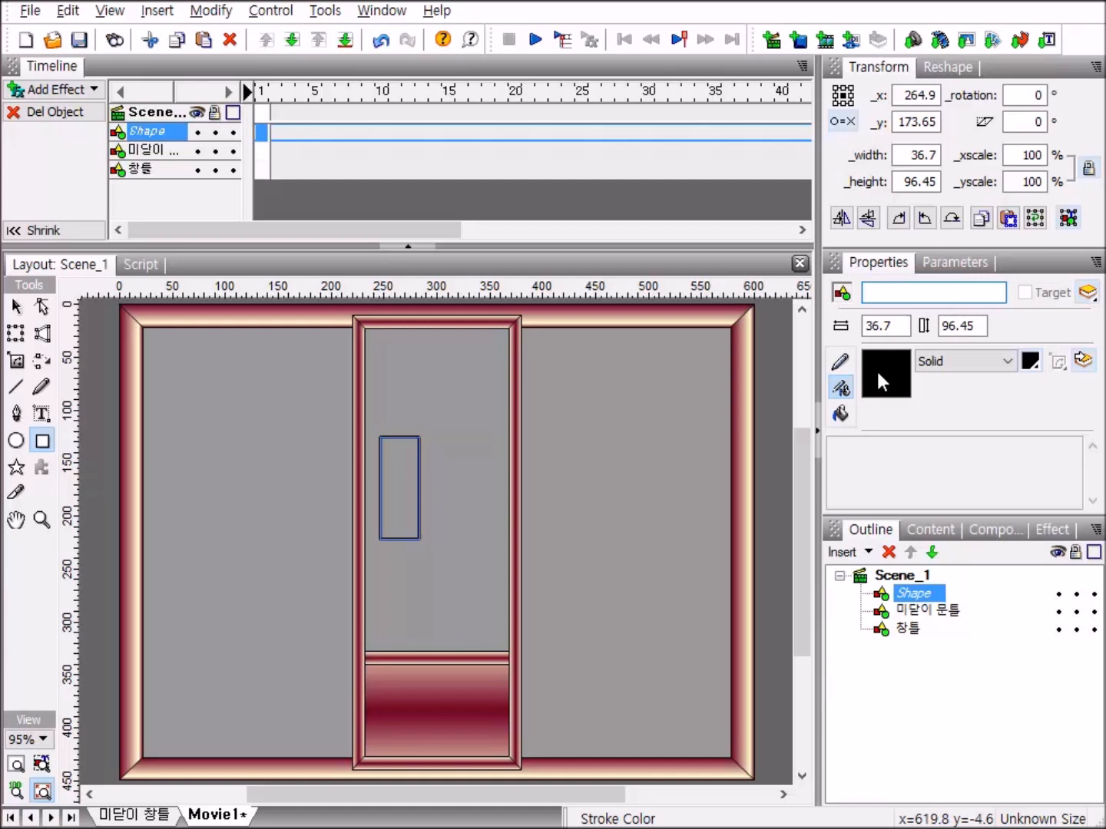
{"action": "left_click", "coordinate": [1031, 364]}
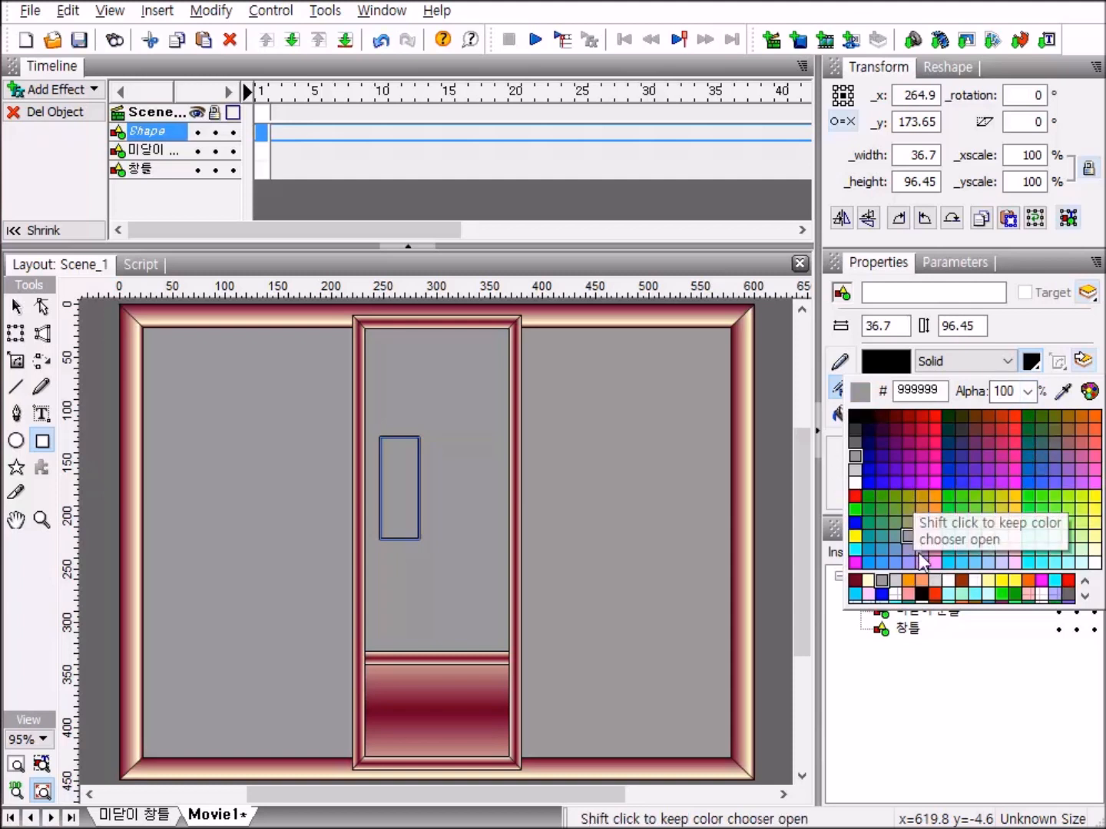
{"action": "left_click", "coordinate": [855, 581]}
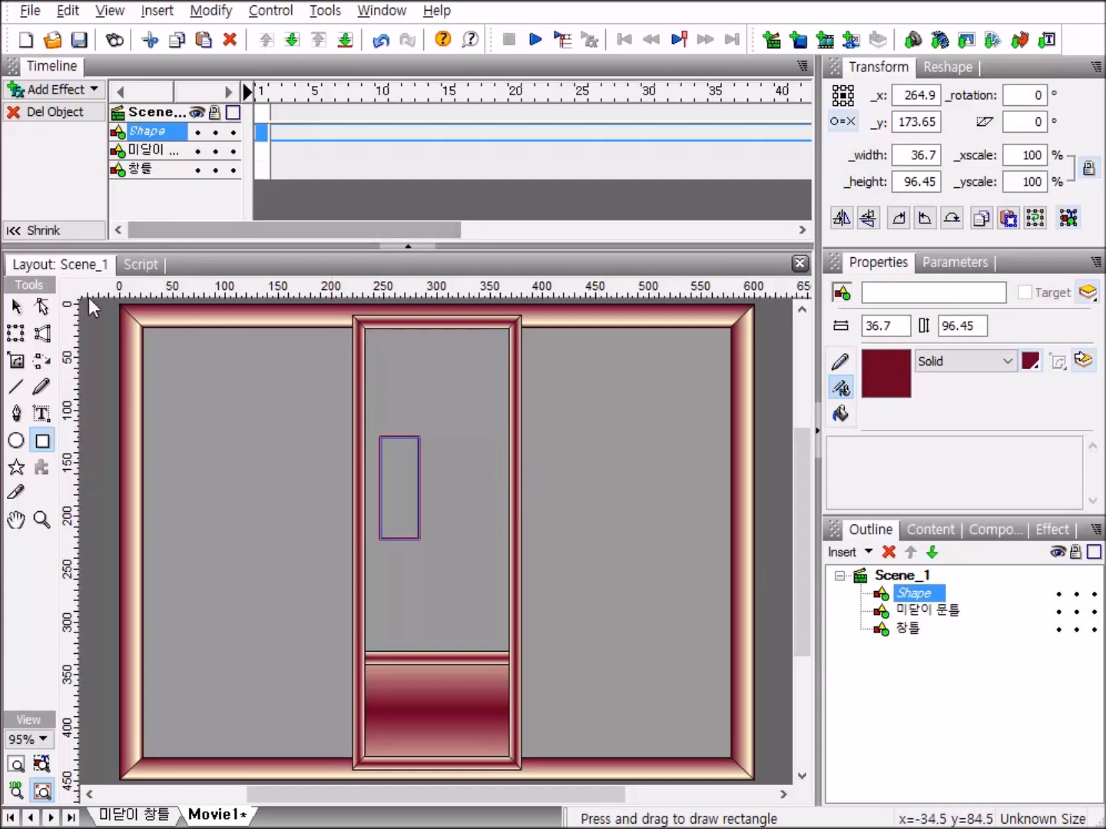
{"action": "left_click", "coordinate": [17, 309]}
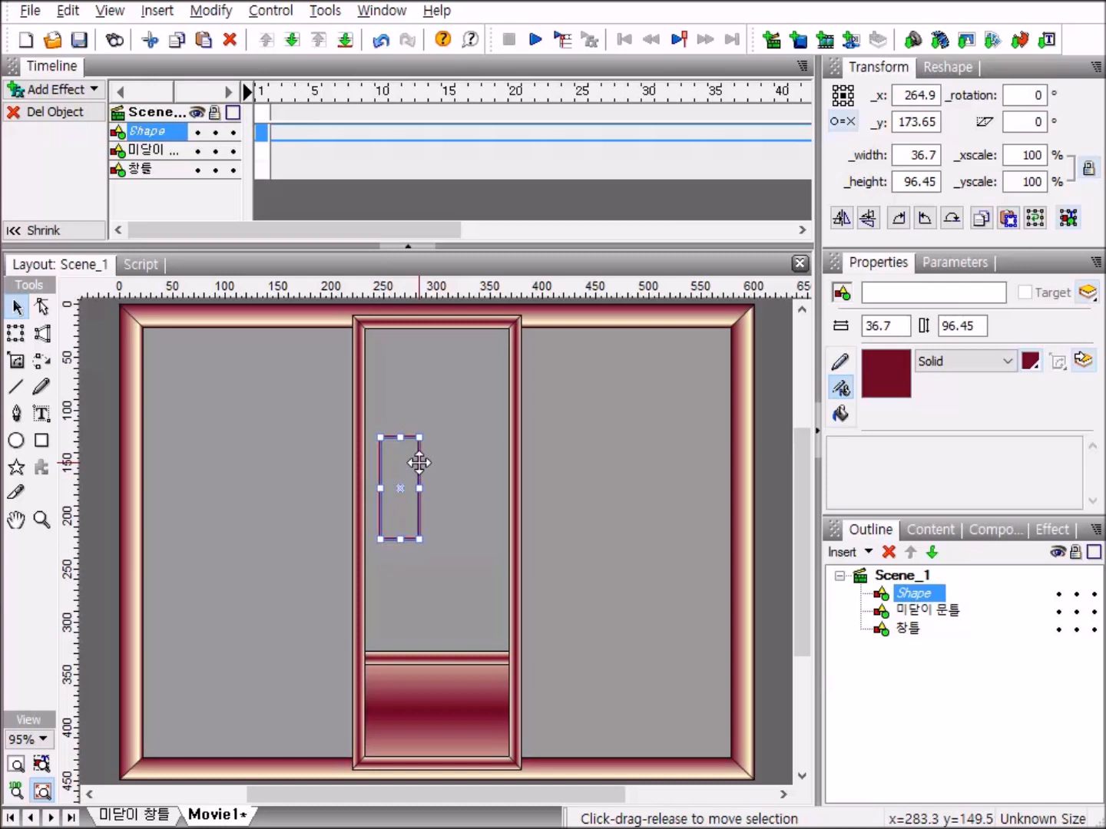
Step: Duplicate the small outlined rectangle horizontally within the pane's upper opening to form a side-by-side pair
{"action": "left_click_drag", "start_coordinate": [418, 462], "coordinate": [481, 466]}
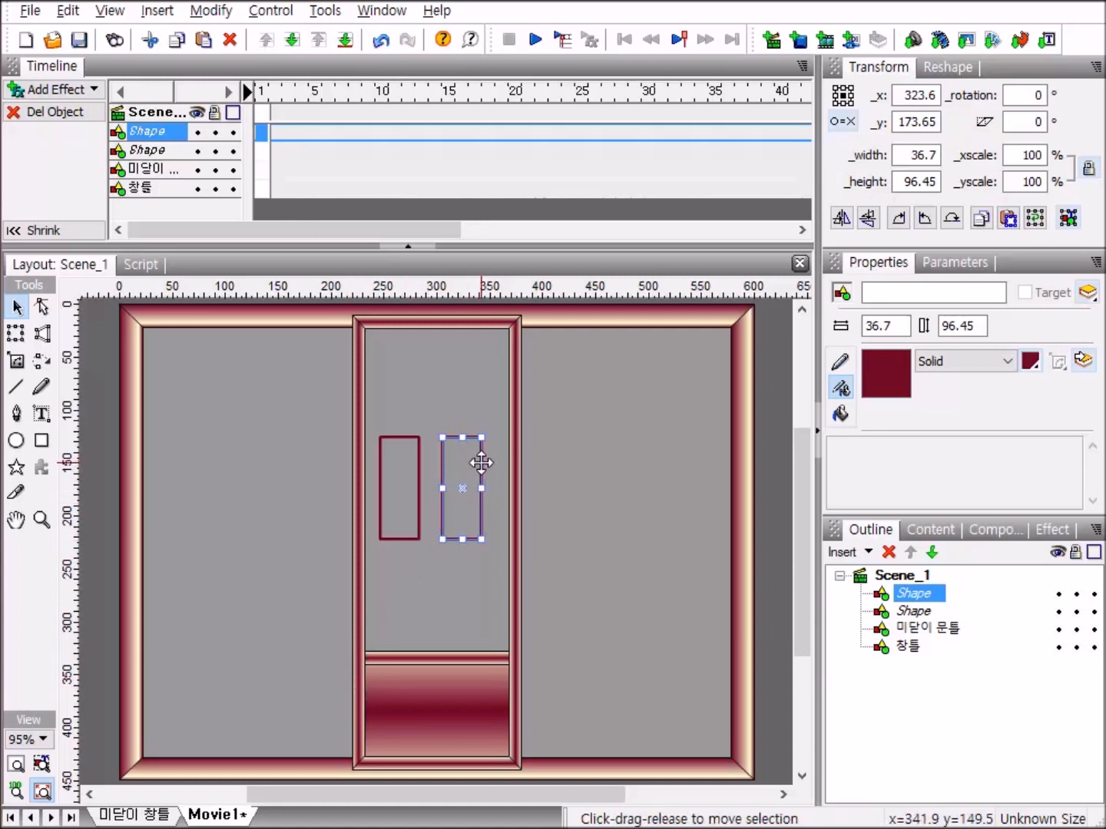
{"action": "left_click", "coordinate": [482, 463]}
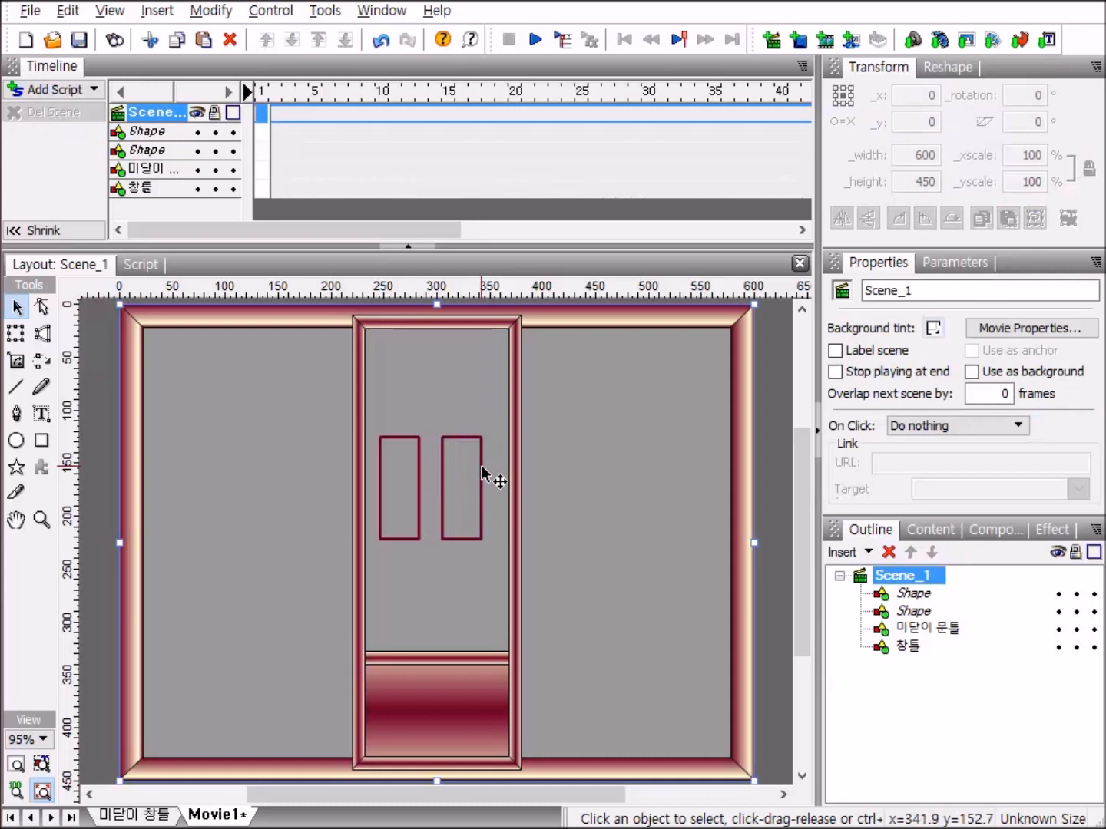
{"action": "left_click", "coordinate": [482, 467]}
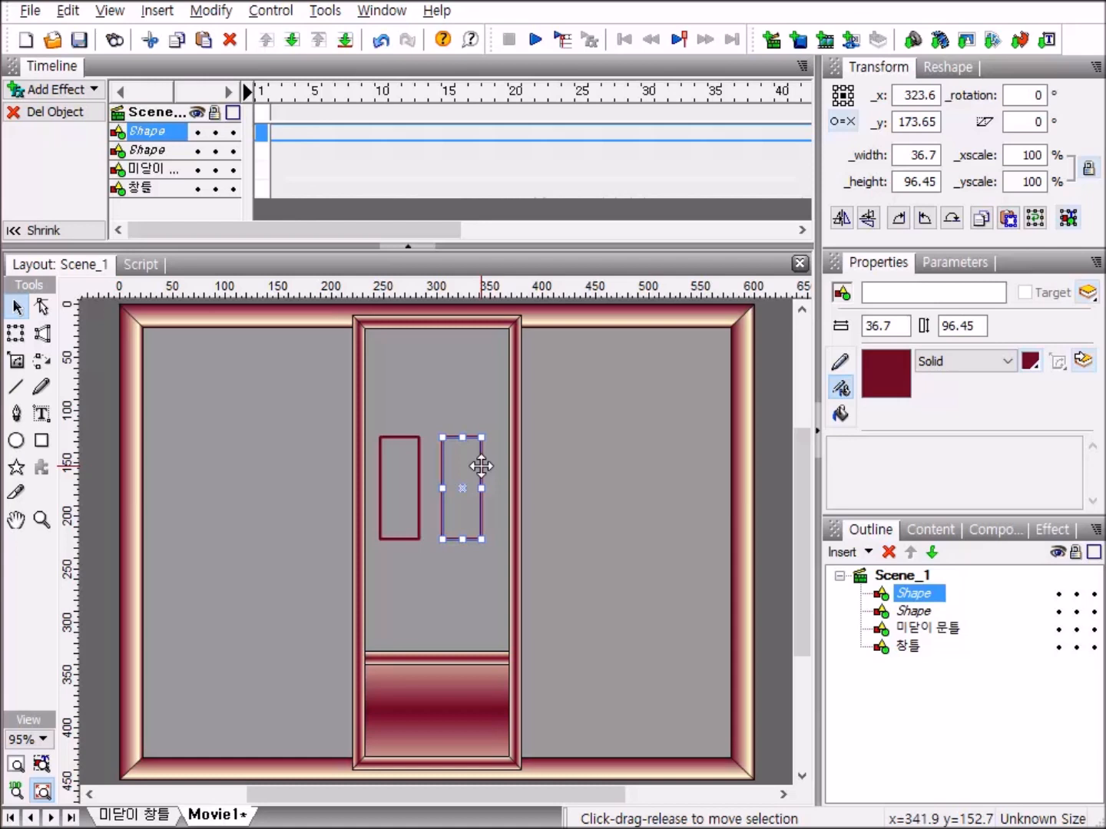
Step: Copy the right rectangle up across the pane's top edge and duplicate that copy to its left as a second pair
{"action": "left_click_drag", "start_coordinate": [482, 467], "coordinate": [482, 343]}
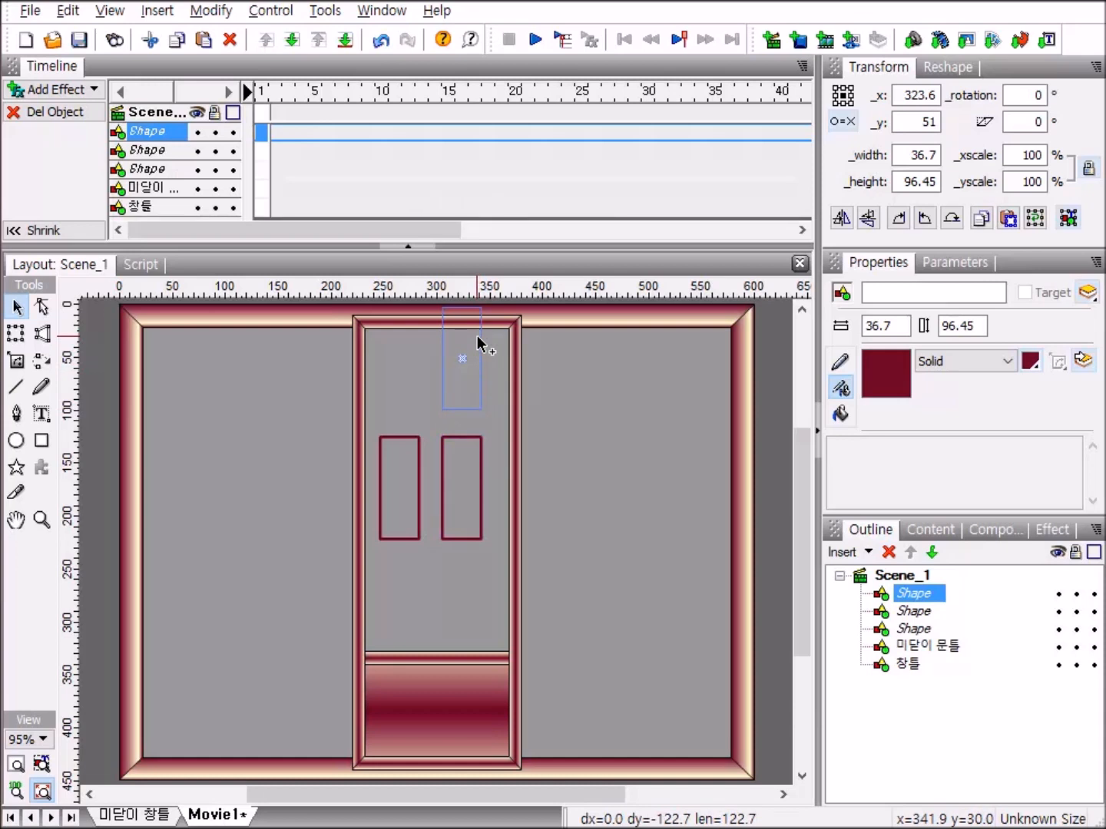
{"action": "left_click_drag", "start_coordinate": [477, 337], "coordinate": [475, 301]}
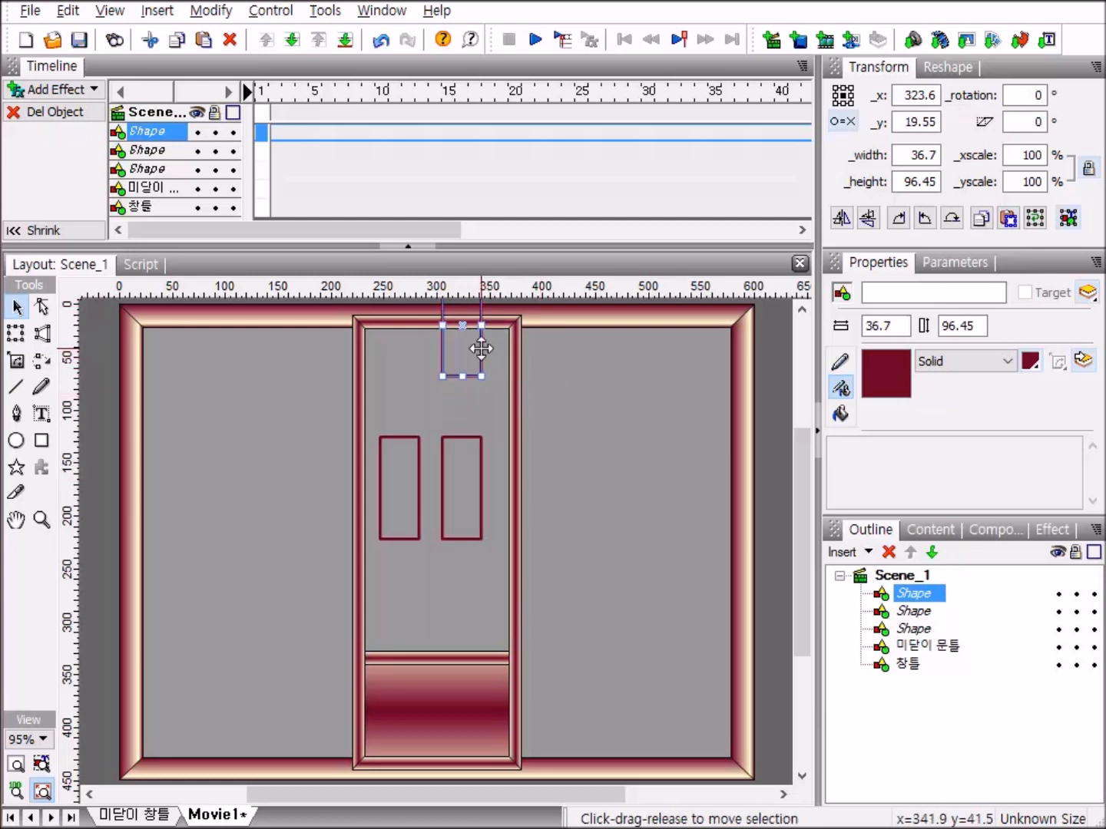
{"action": "left_click_drag", "start_coordinate": [482, 350], "coordinate": [423, 370]}
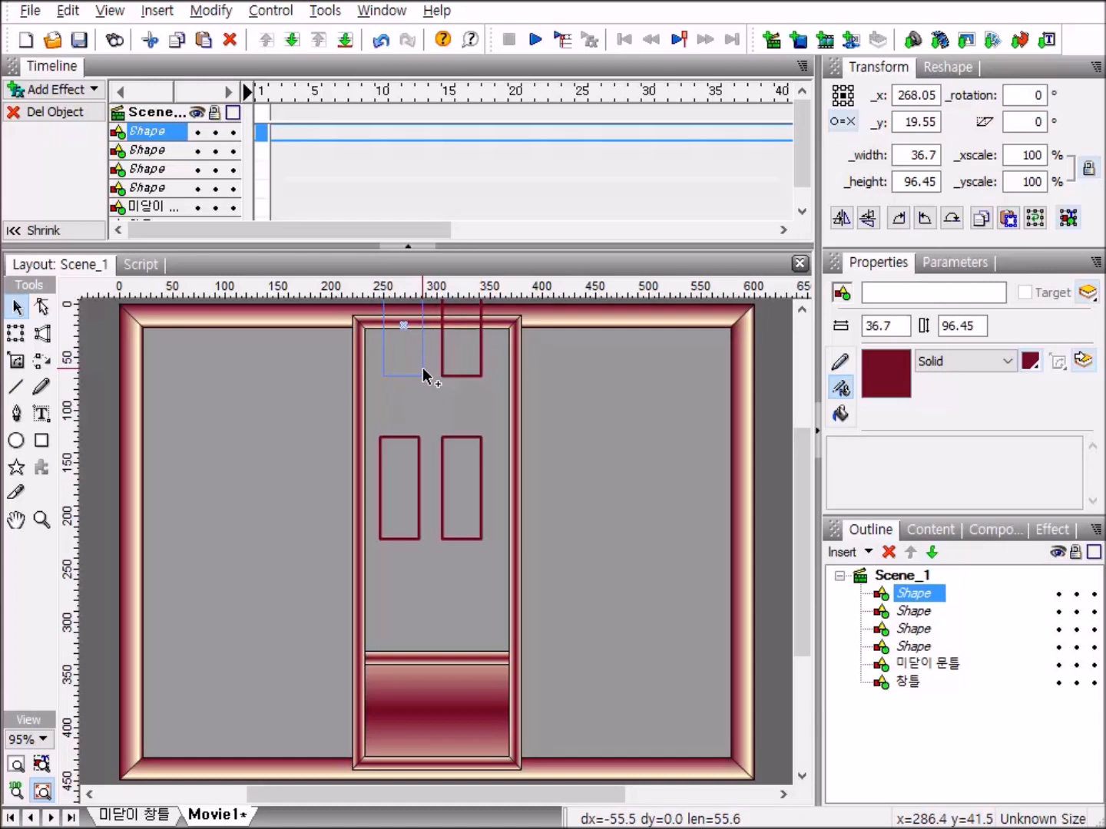
{"action": "left_click_drag", "start_coordinate": [422, 370], "coordinate": [427, 374]}
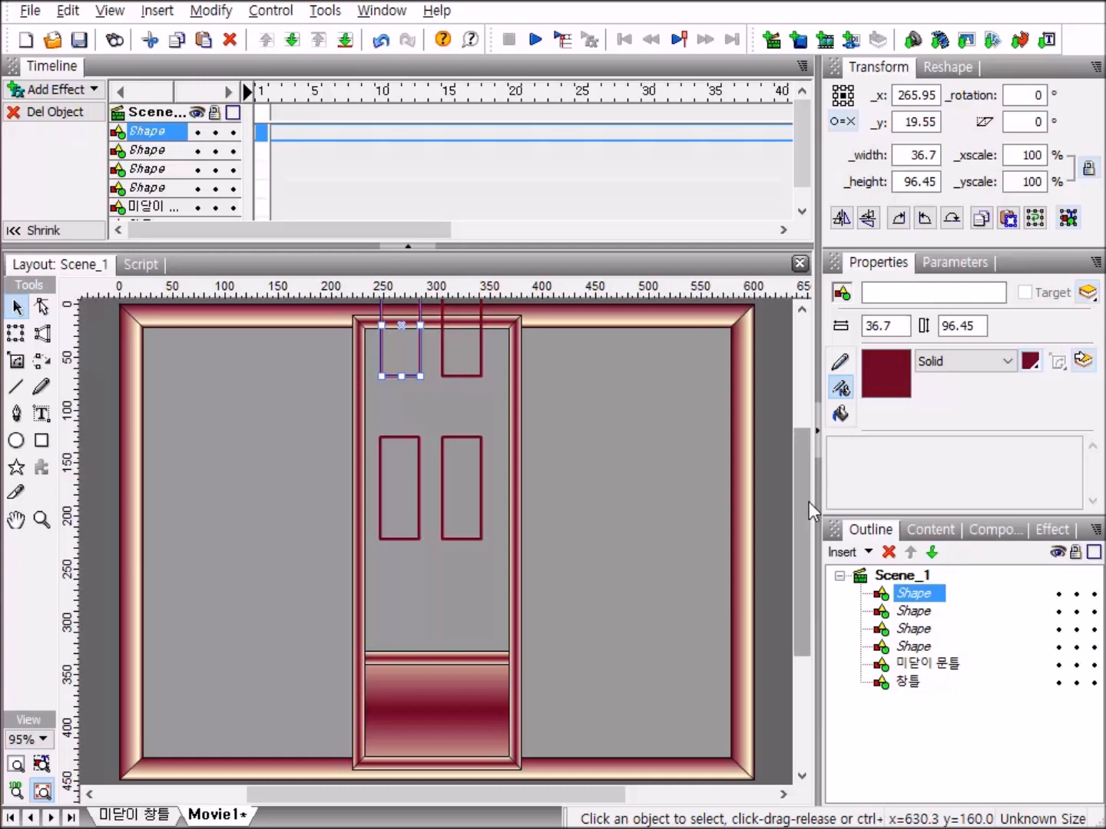
Step: Shorten the two top rectangles to heights of about 54 and 52, and copy the right one down as a pair above the crossbar
{"action": "left_click_drag", "start_coordinate": [806, 501], "coordinate": [807, 477]}
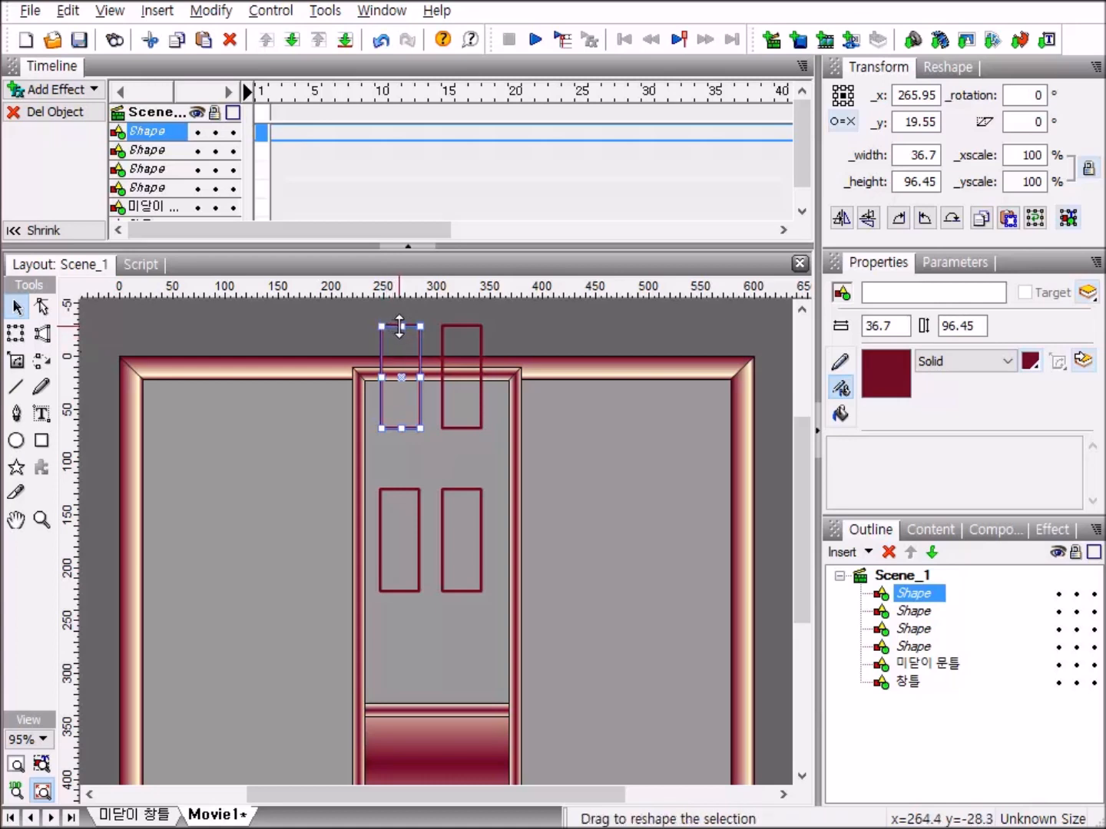
{"action": "left_click_drag", "start_coordinate": [400, 325], "coordinate": [399, 371]}
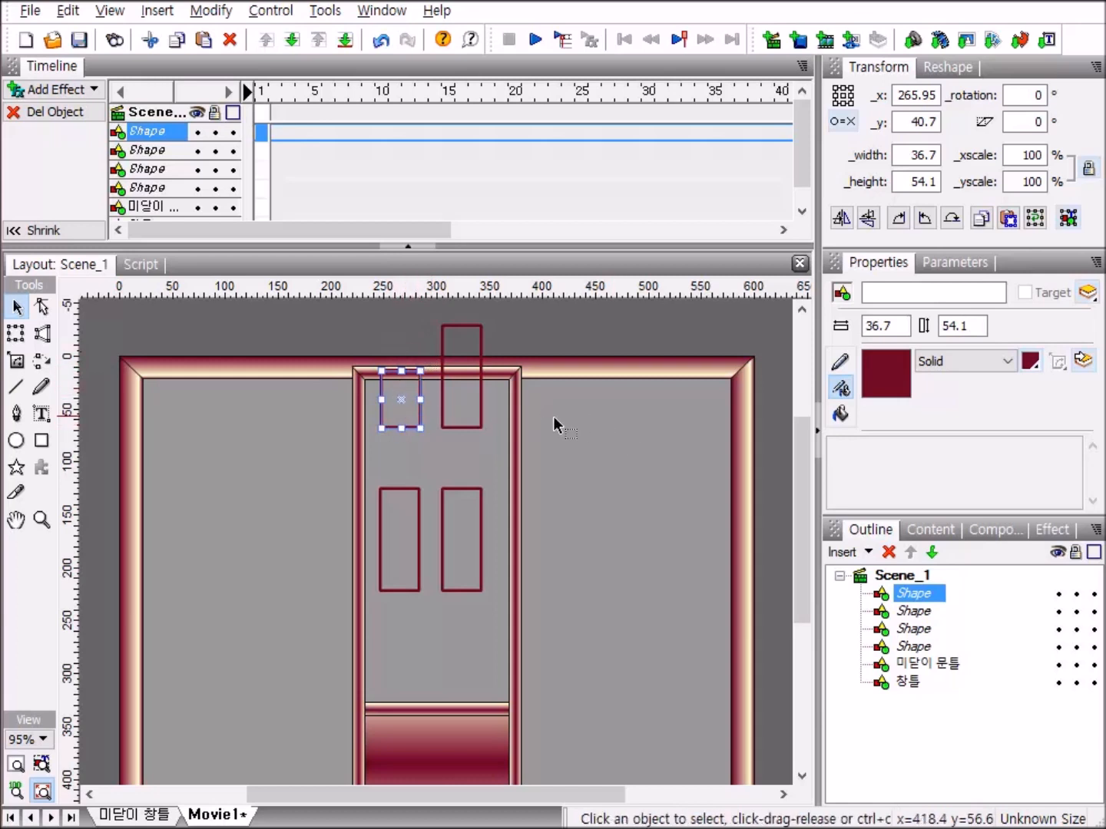
{"action": "left_click", "coordinate": [477, 332]}
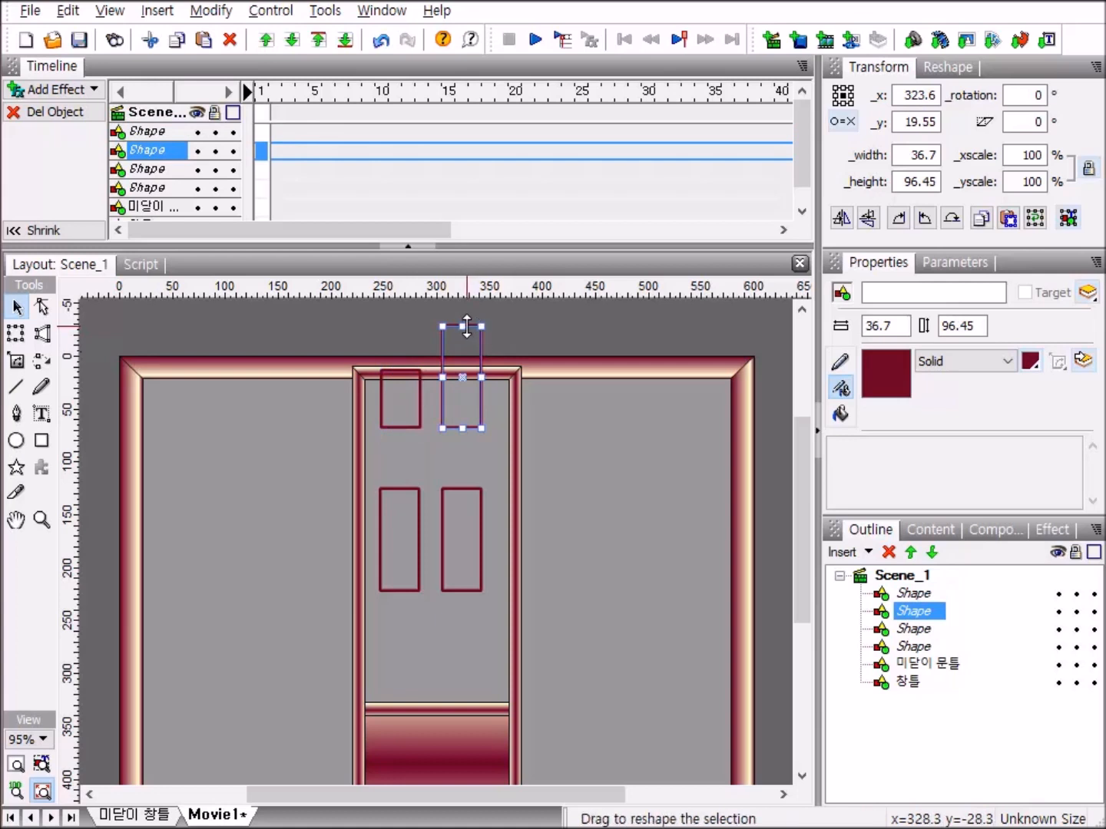
{"action": "left_click_drag", "start_coordinate": [466, 327], "coordinate": [469, 374]}
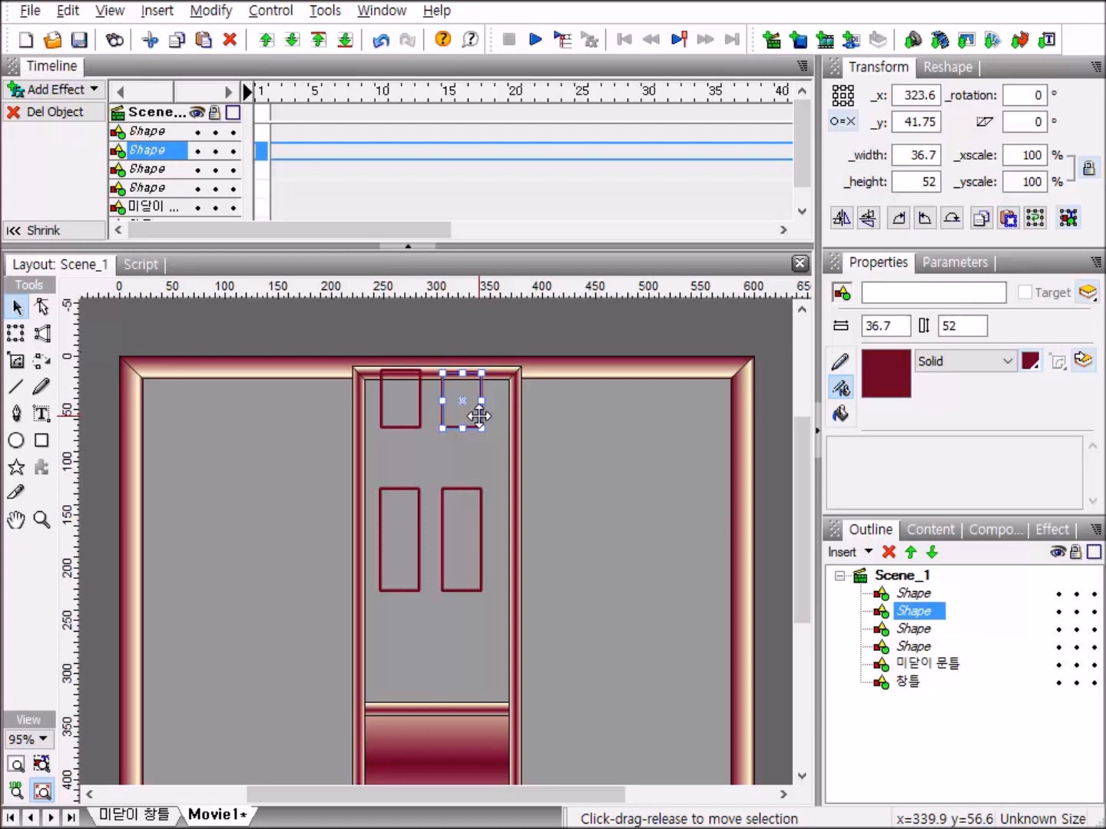
{"action": "left_click_drag", "start_coordinate": [480, 417], "coordinate": [505, 691]}
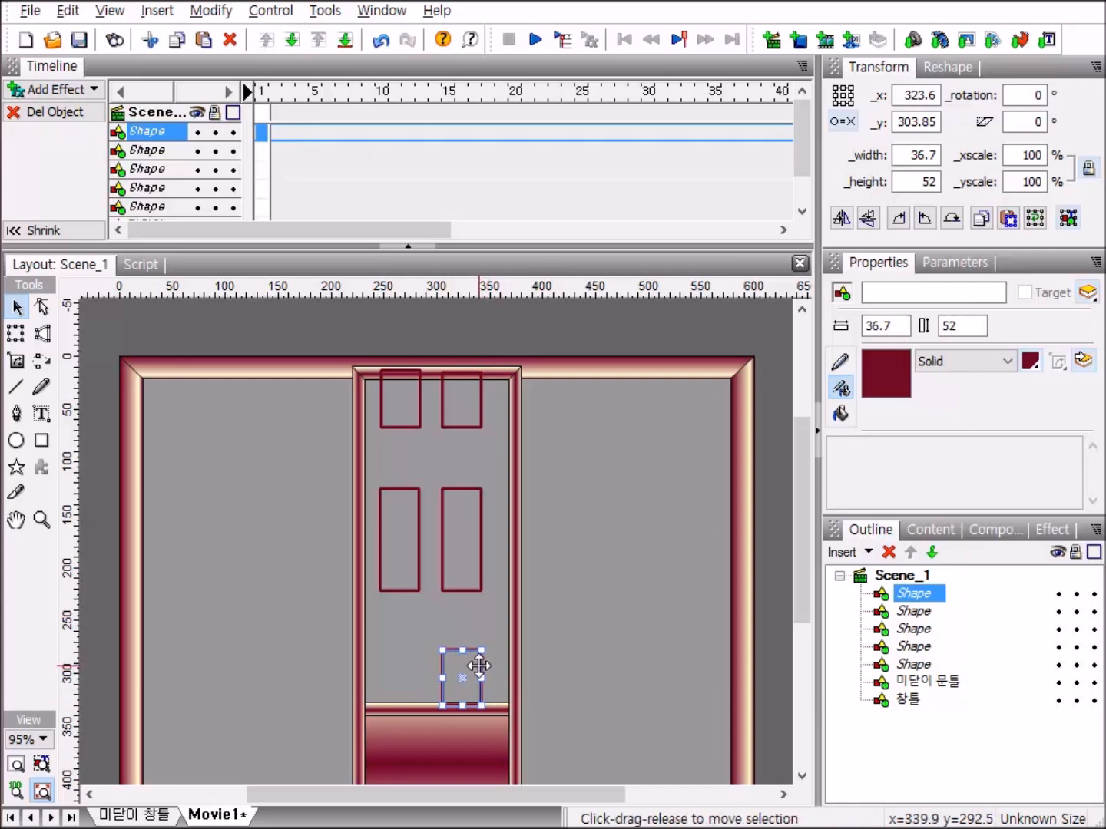
{"action": "left_click_drag", "start_coordinate": [479, 667], "coordinate": [417, 677]}
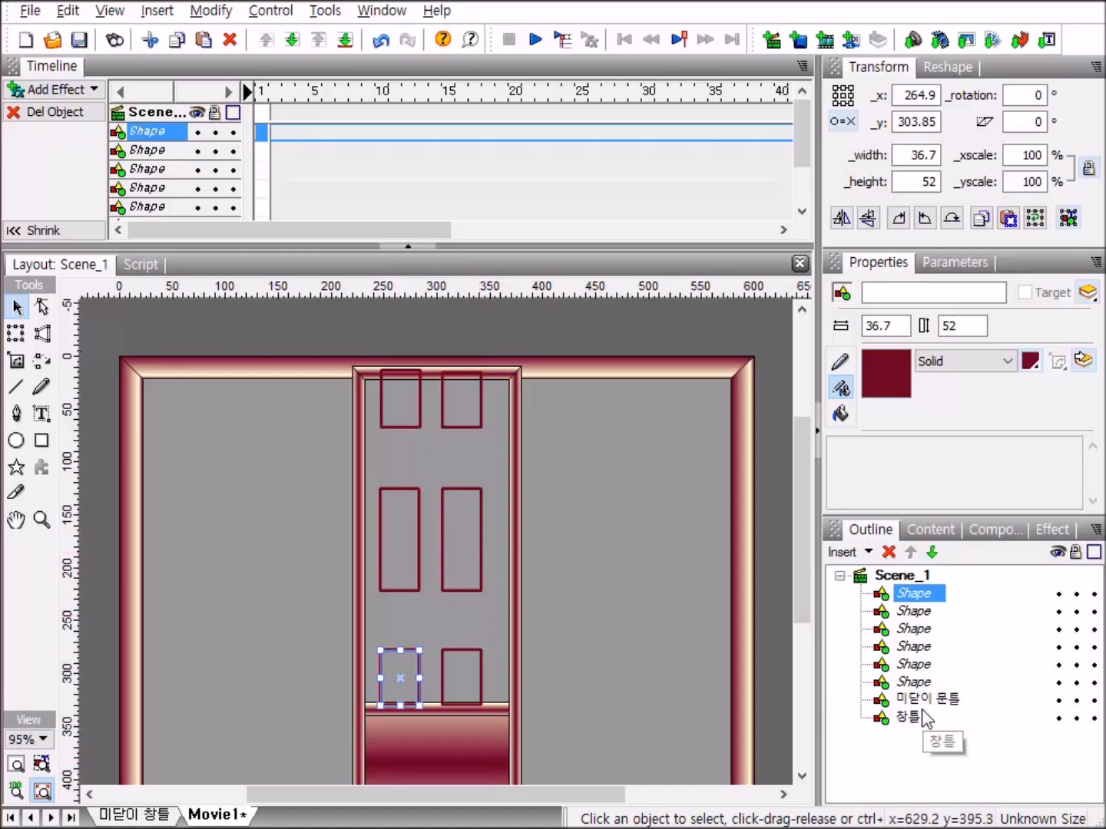
Step: Shift the middle pair of rectangles slightly right together, placing the left one at about x 268
{"action": "left_click", "coordinate": [915, 681]}
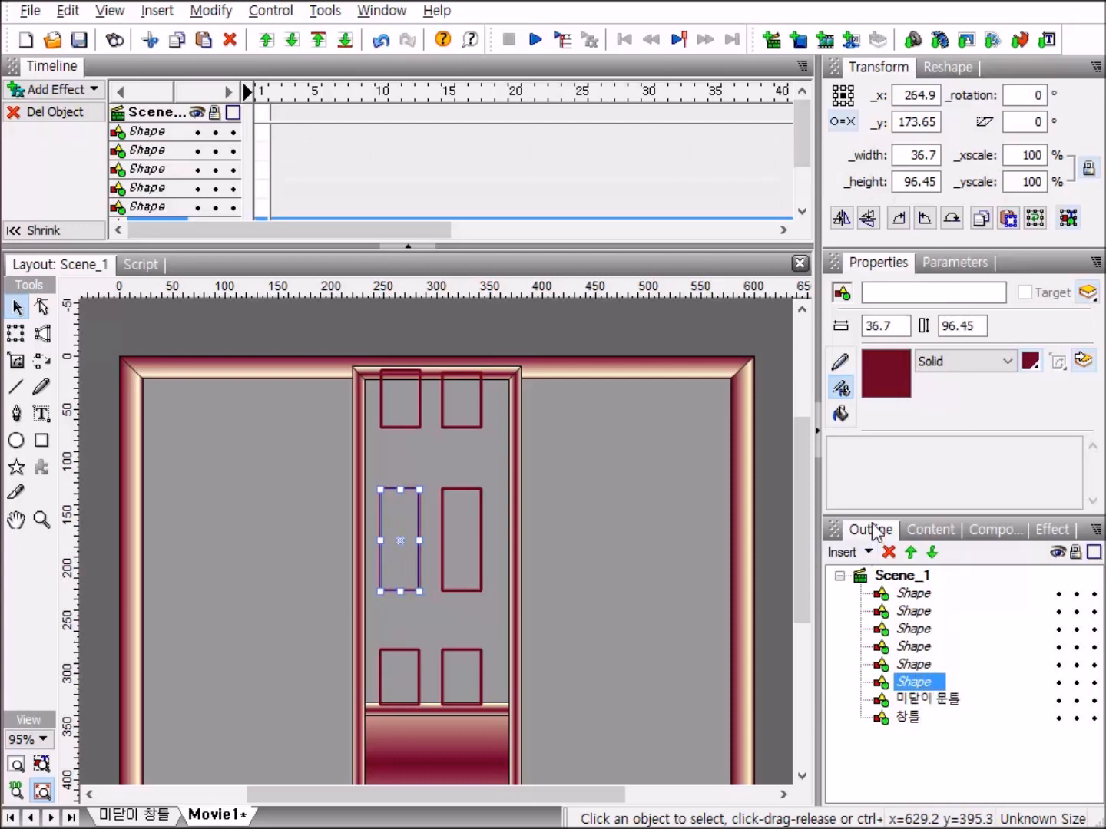
{"action": "left_click", "coordinate": [899, 668], "text": "ctrl"}
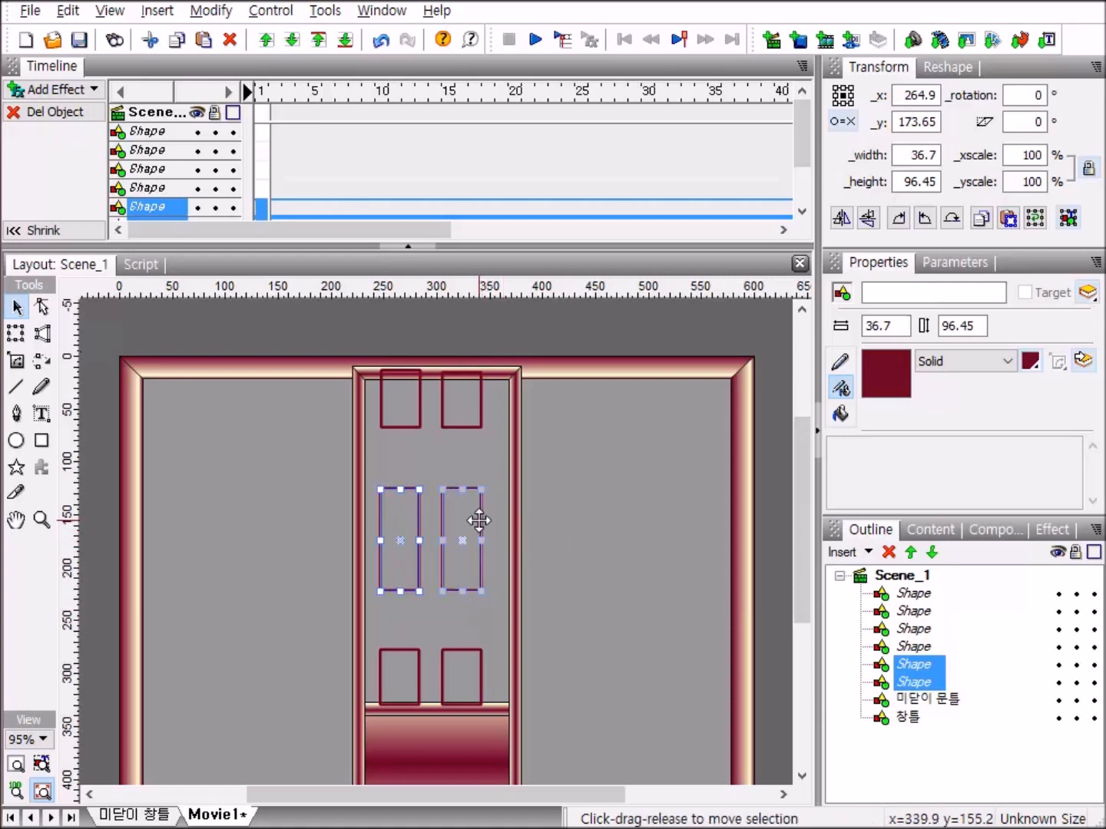
{"action": "left_click_drag", "start_coordinate": [480, 521], "coordinate": [487, 520]}
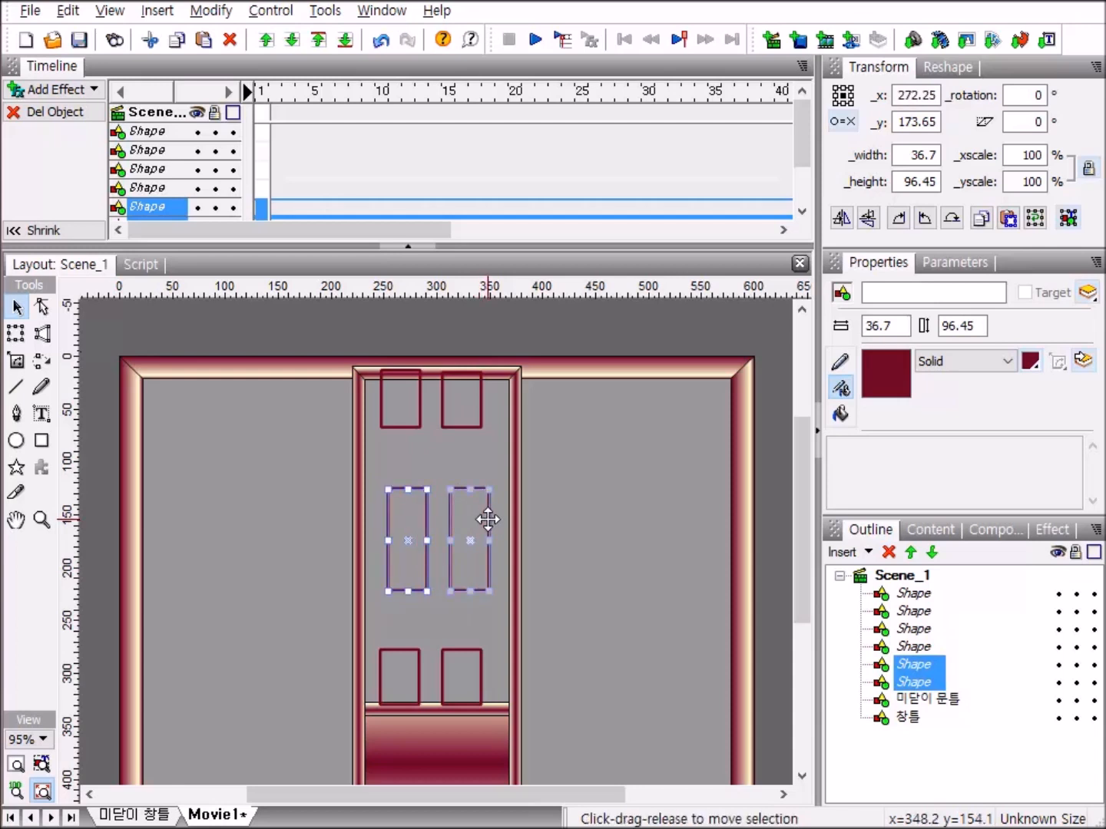
{"action": "left_click_drag", "start_coordinate": [489, 520], "coordinate": [484, 521]}
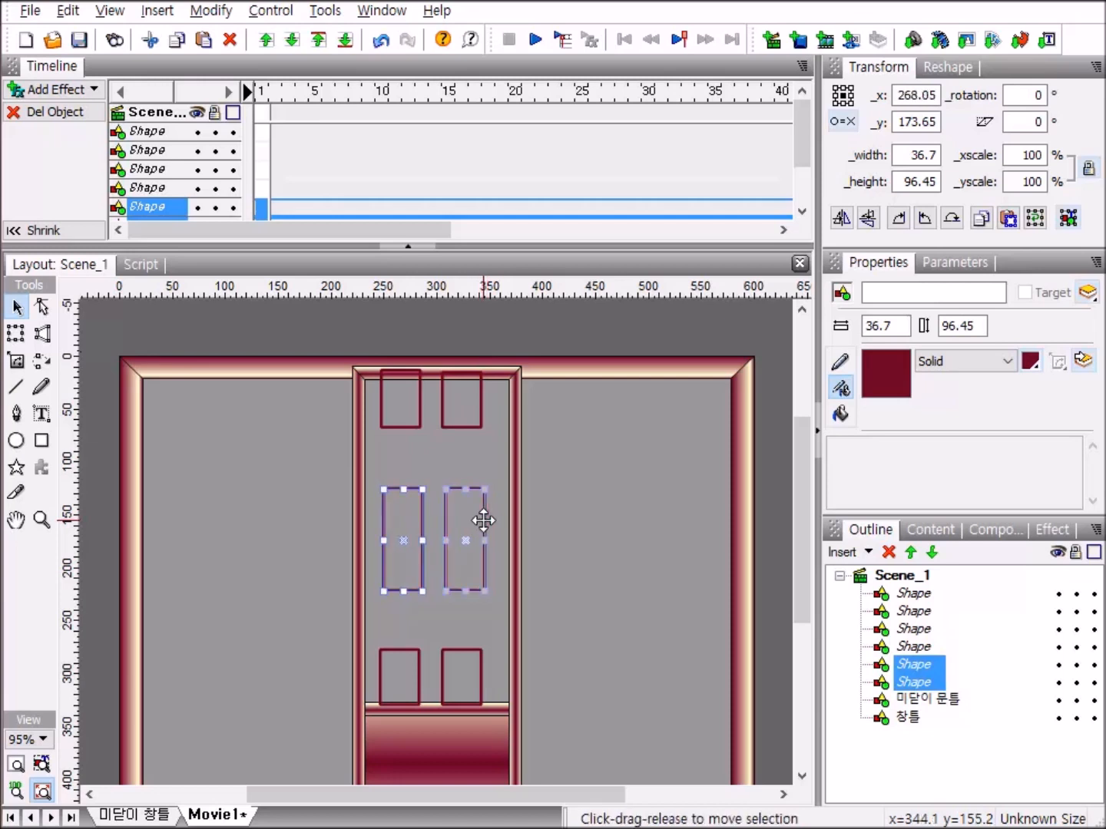
{"action": "left_click", "coordinate": [625, 571]}
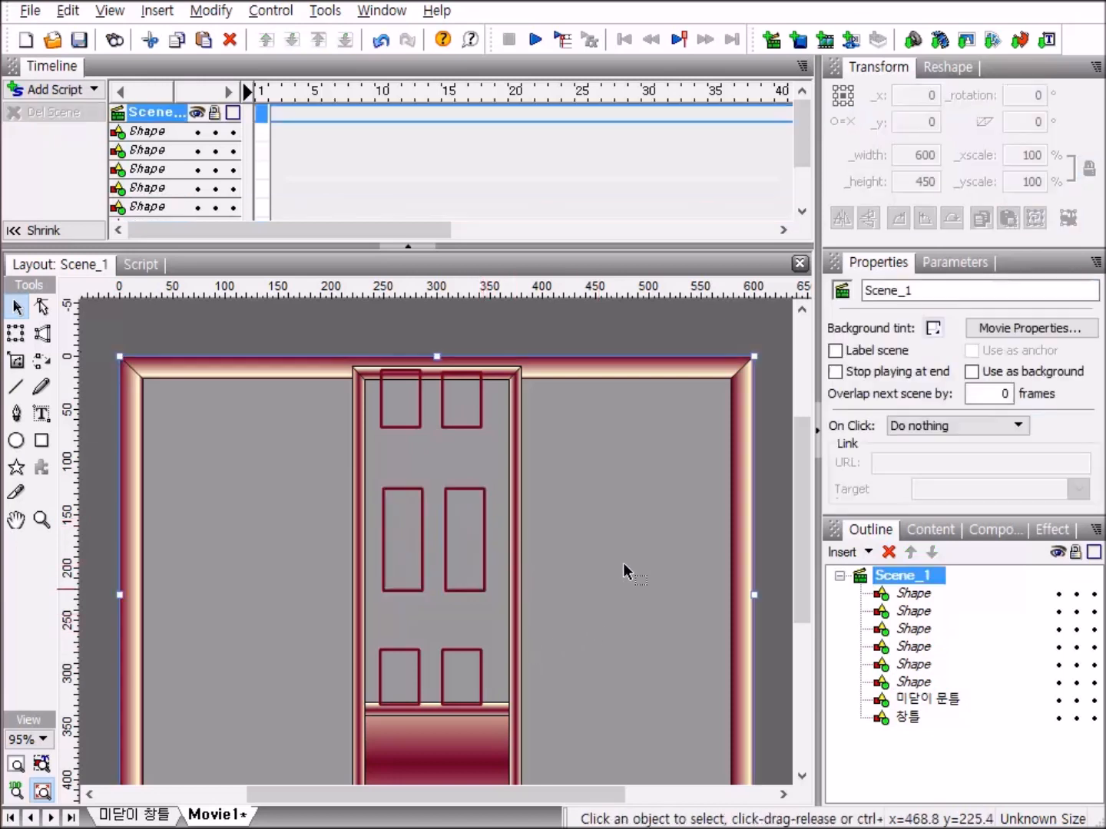
Step: Shift the bottom pair of rectangles right together, placing the right one at about x 330
{"action": "left_click", "coordinate": [402, 658]}
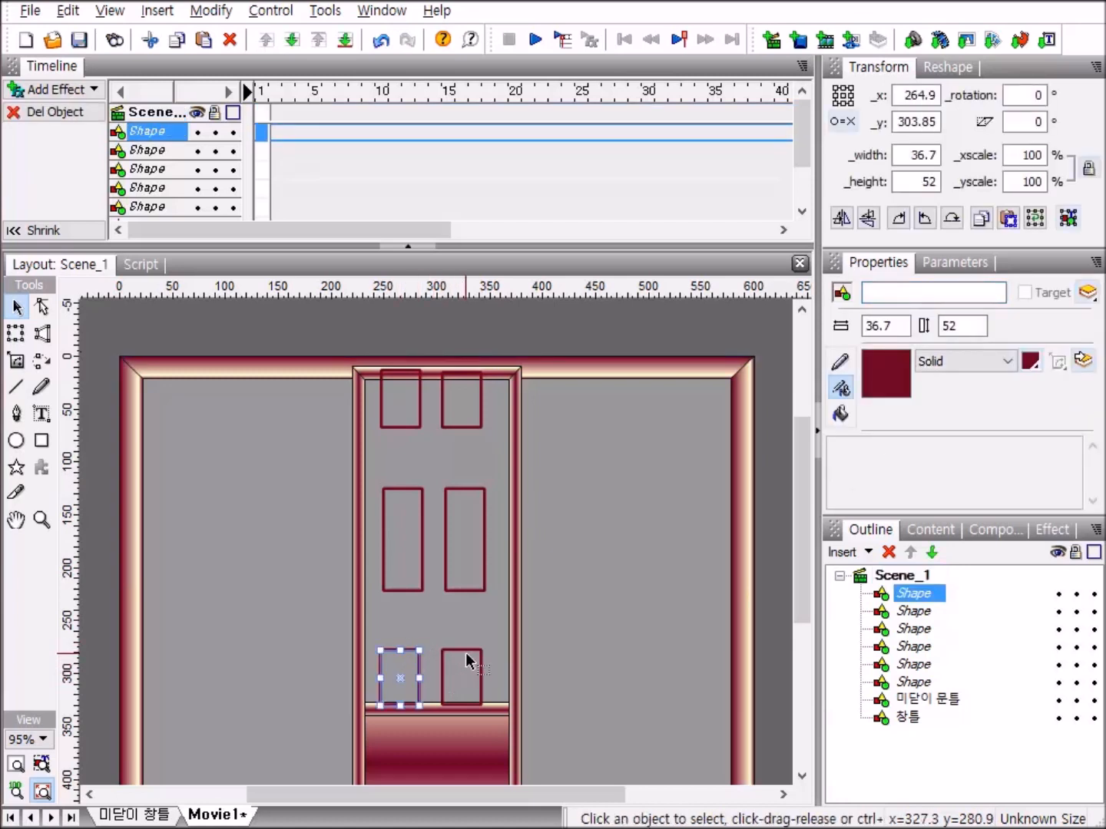
{"action": "left_click", "coordinate": [468, 653], "text": "shift"}
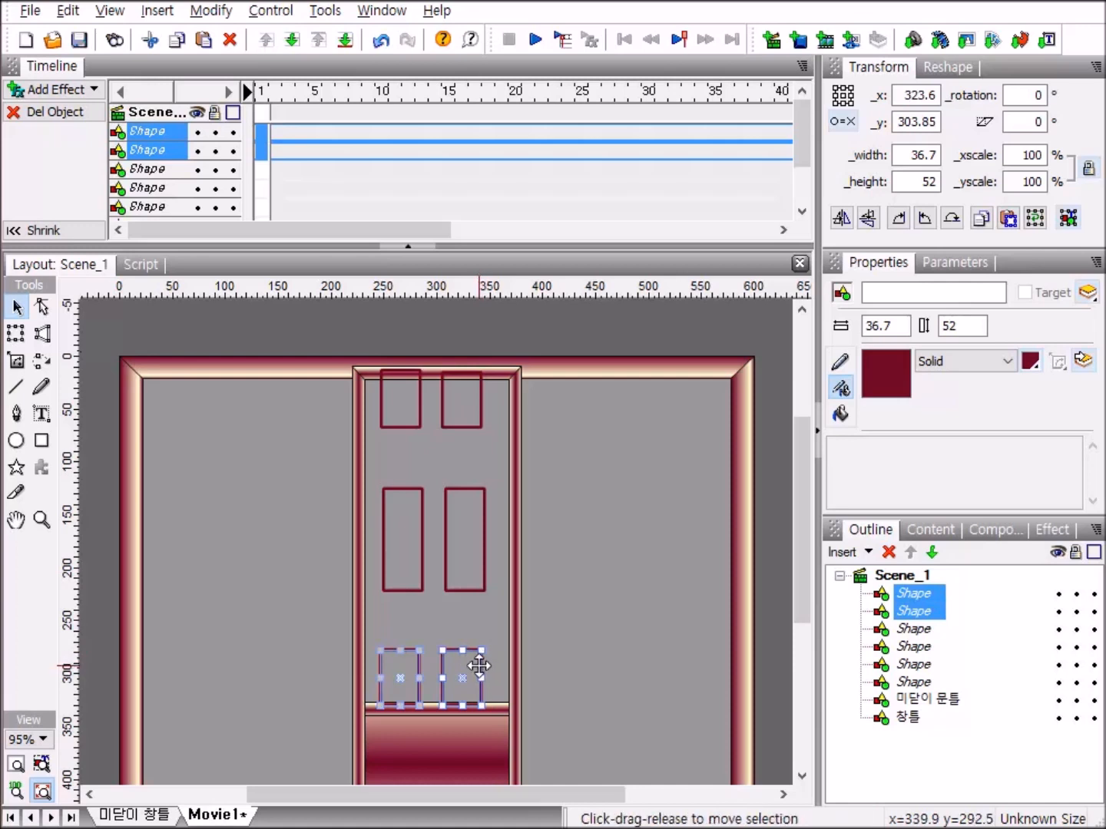
{"action": "left_click_drag", "start_coordinate": [480, 665], "coordinate": [485, 667]}
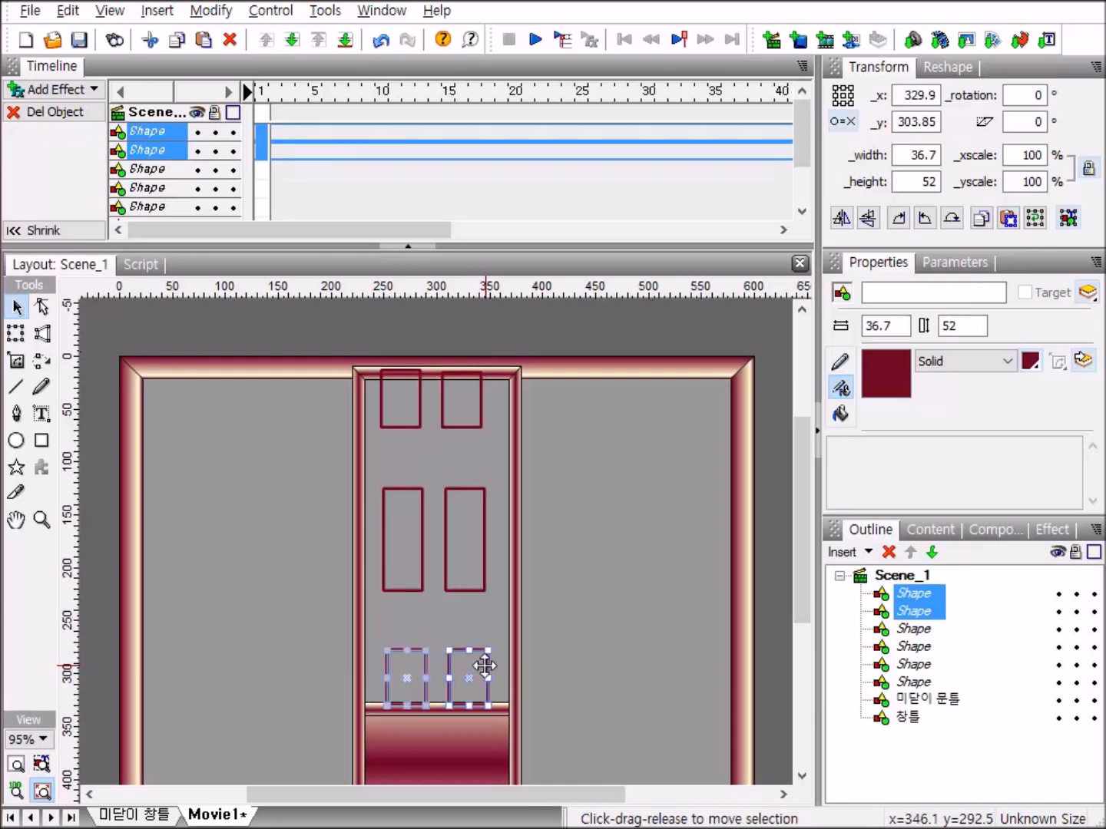
{"action": "left_click", "coordinate": [485, 667], "text": "shift"}
{"action": "left_click", "coordinate": [453, 423]}
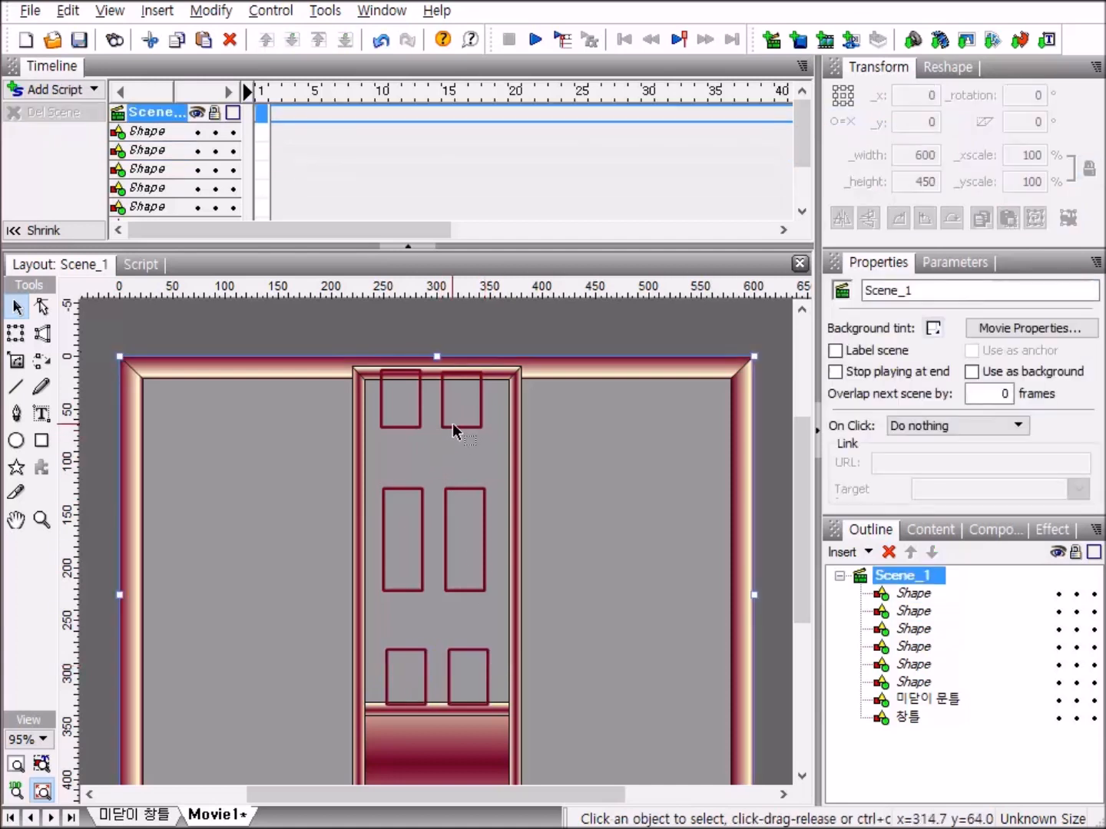
Step: Shift the top pair of rectangles right together, placing the left one at about x 270
{"action": "left_click", "coordinate": [458, 427]}
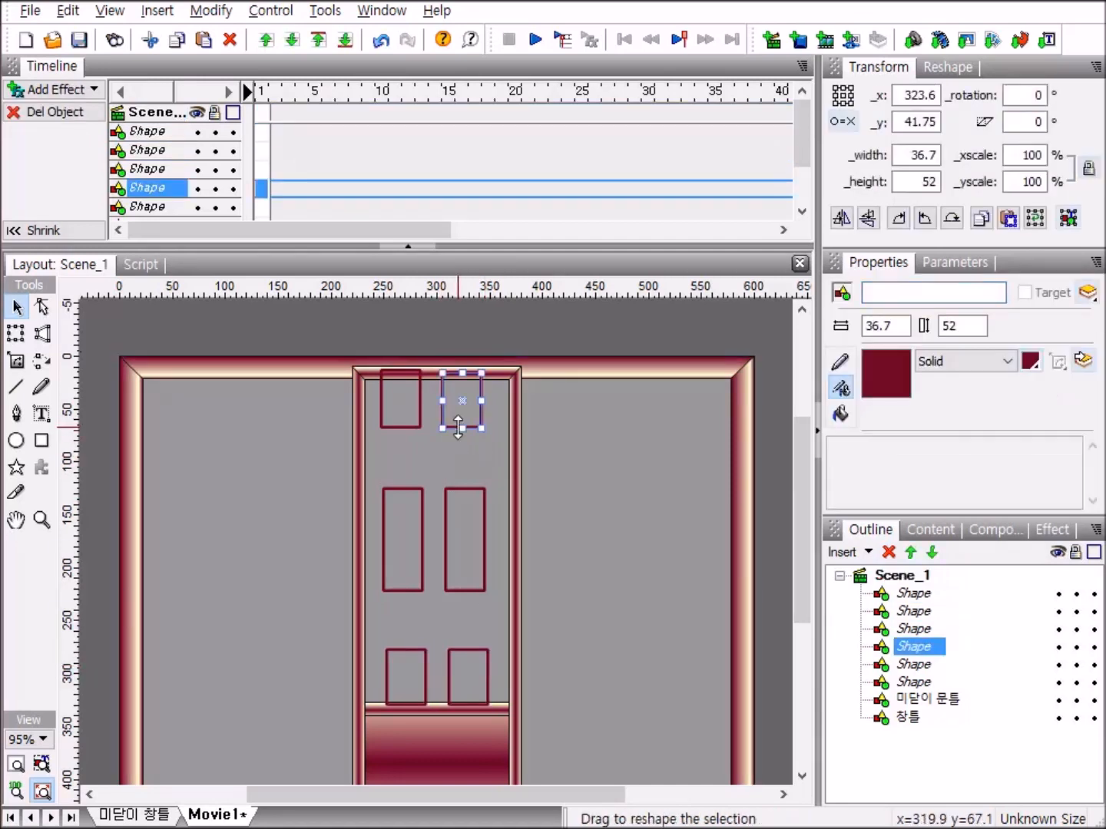
{"action": "left_click", "coordinate": [420, 414], "text": "ctrl"}
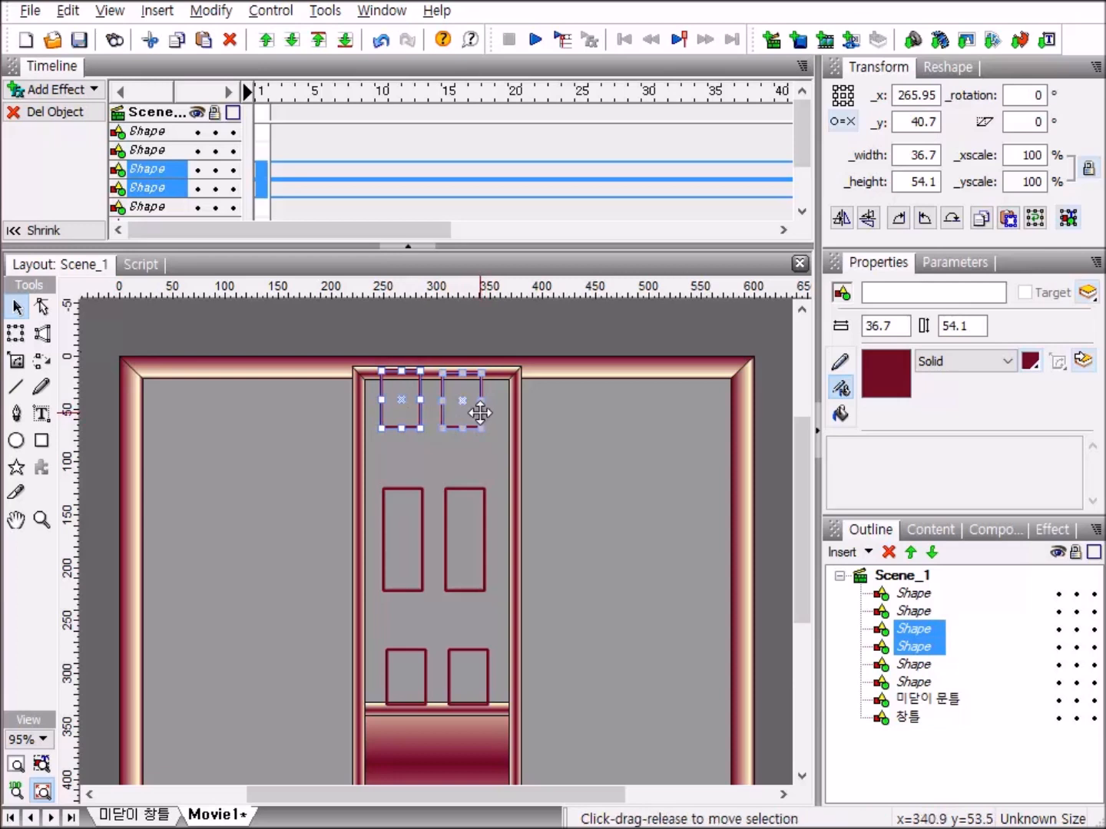
{"action": "left_click_drag", "start_coordinate": [482, 413], "coordinate": [484, 413]}
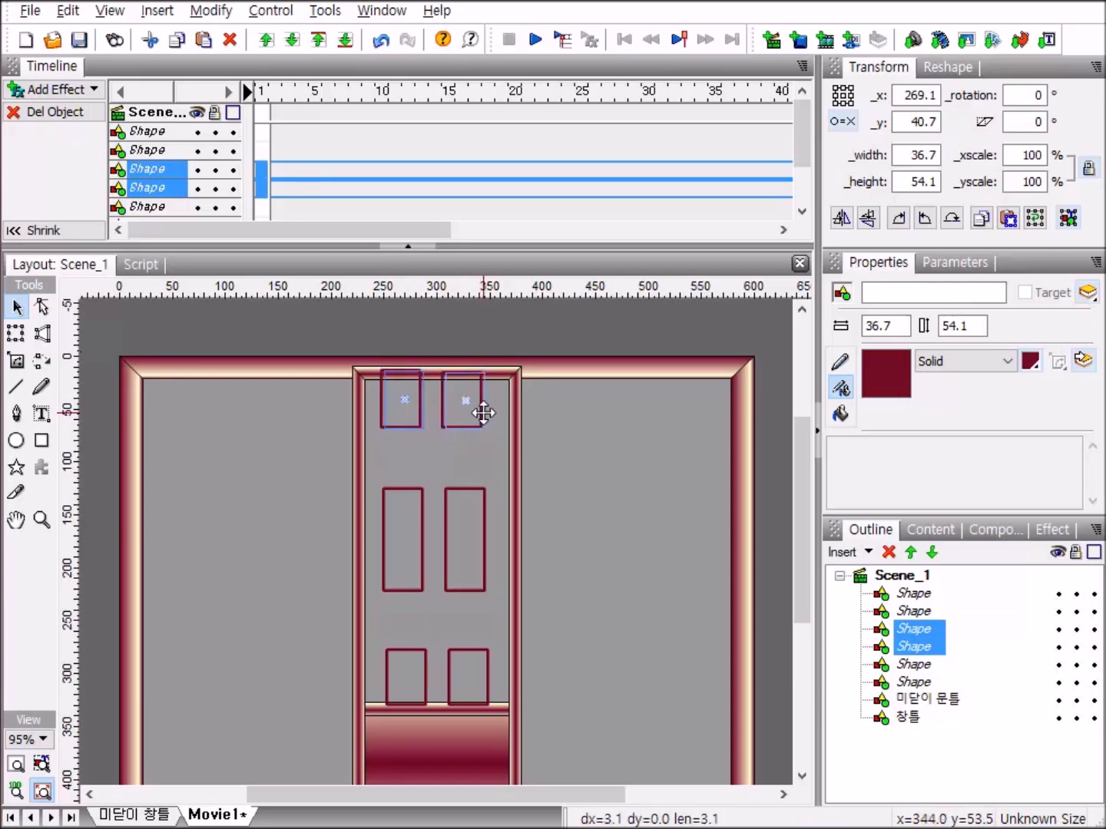
{"action": "left_click_drag", "start_coordinate": [484, 414], "coordinate": [485, 414]}
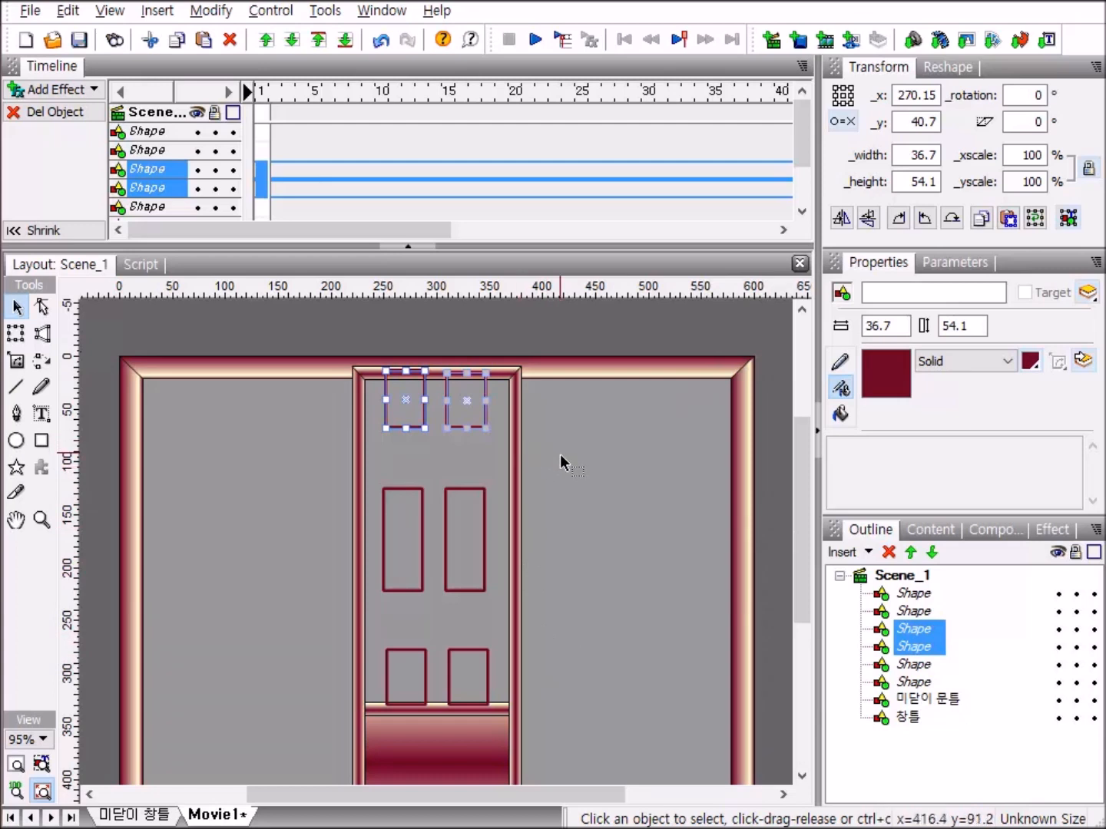
{"action": "left_click", "coordinate": [900, 576]}
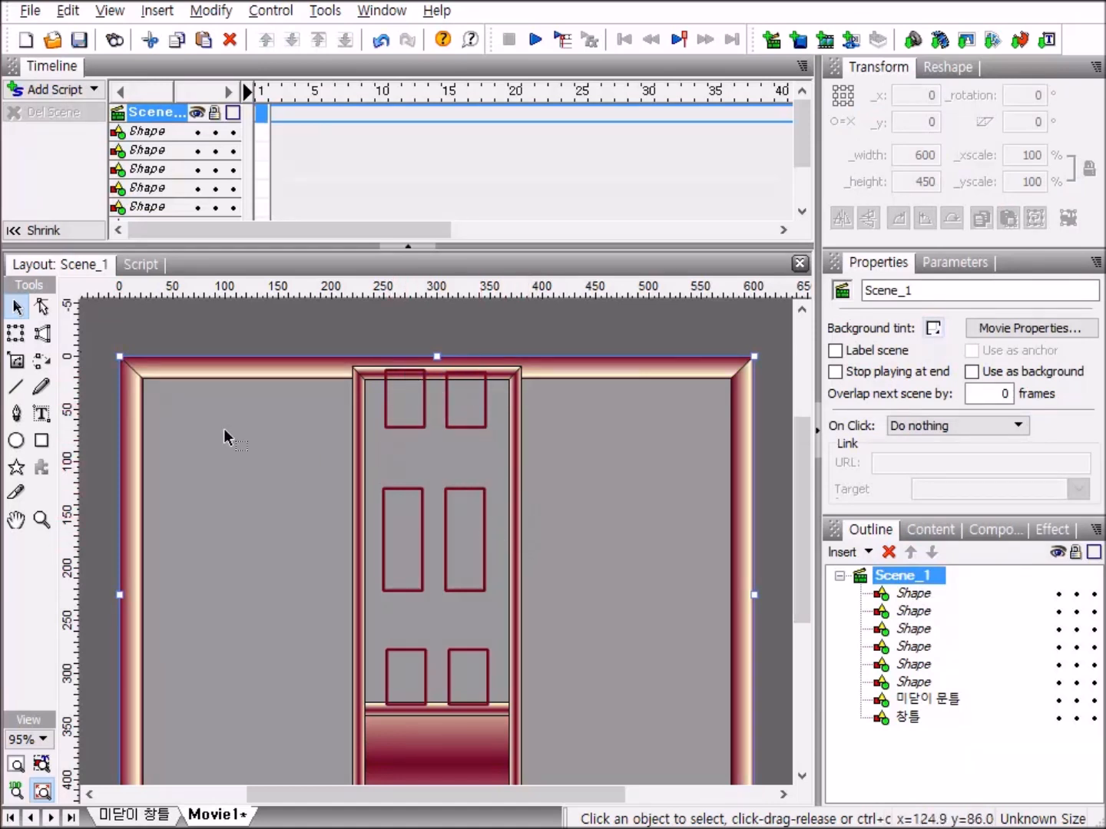
Step: Draw an outlined rectangle about 38 by 105 overlapping the top and middle pairs, and raise it to about y 95
{"action": "left_click", "coordinate": [41, 444]}
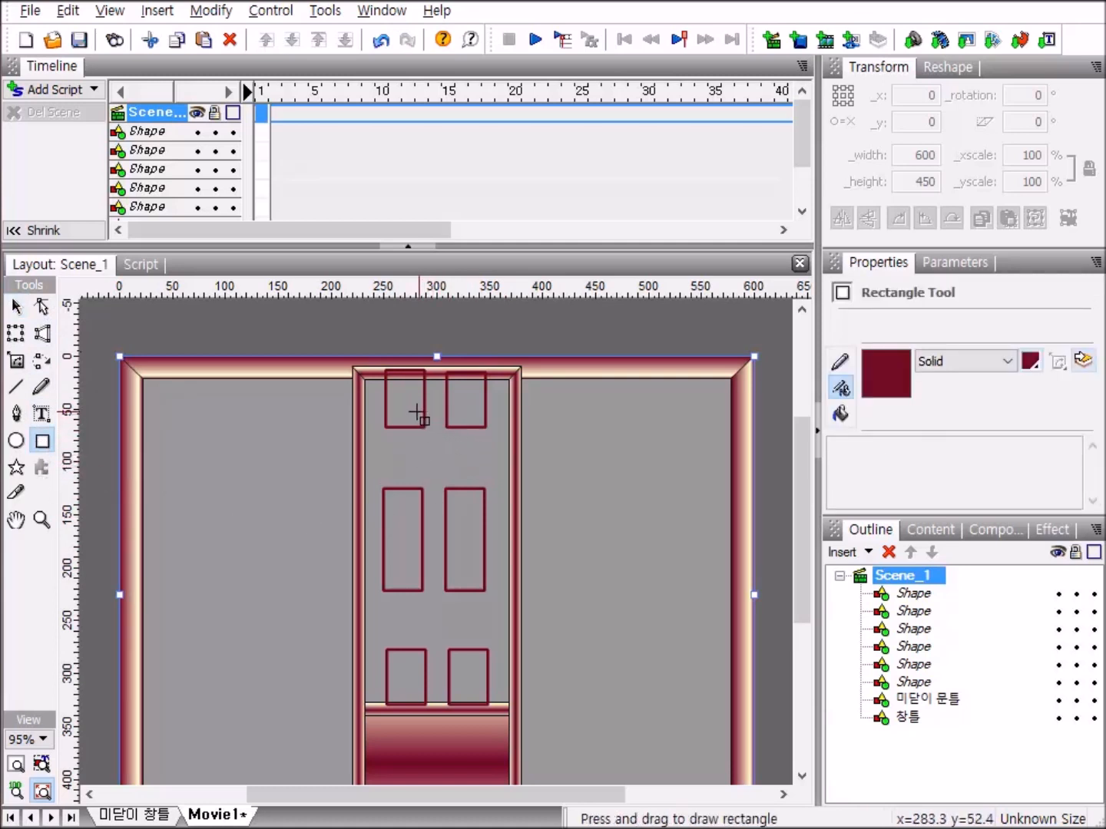
{"action": "left_click_drag", "start_coordinate": [414, 412], "coordinate": [455, 523]}
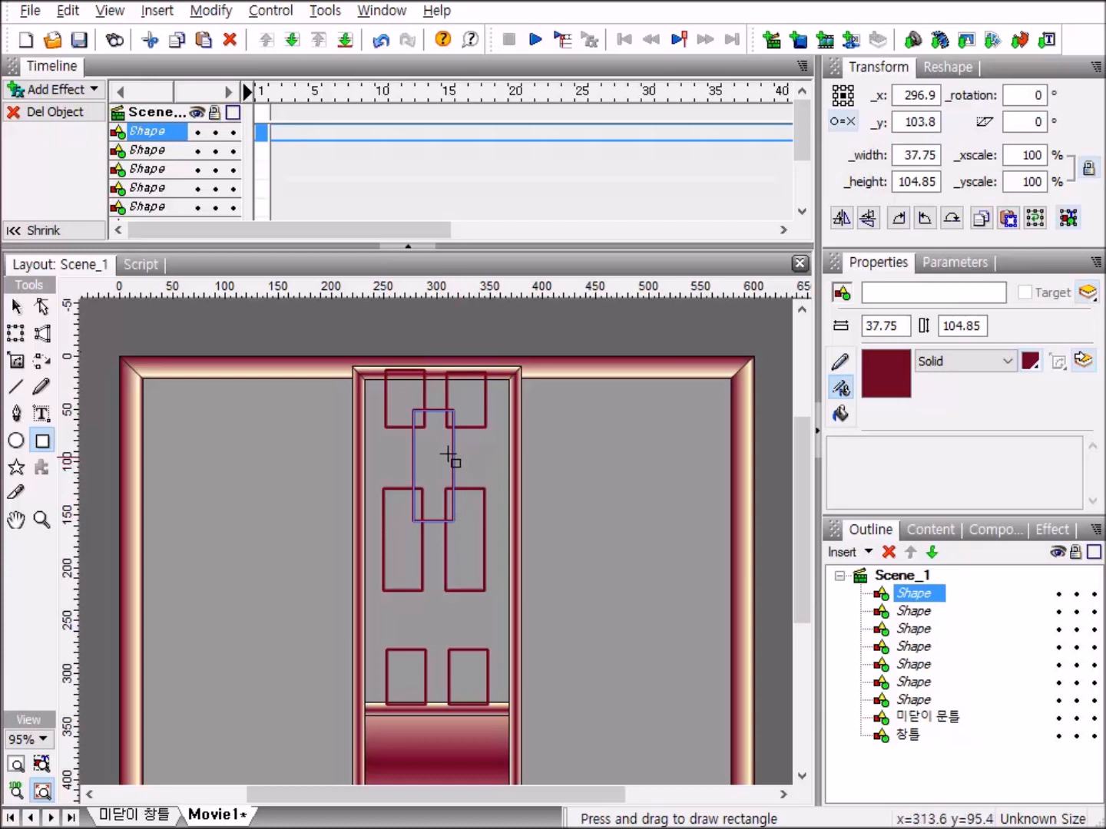
{"action": "left_click", "coordinate": [16, 307]}
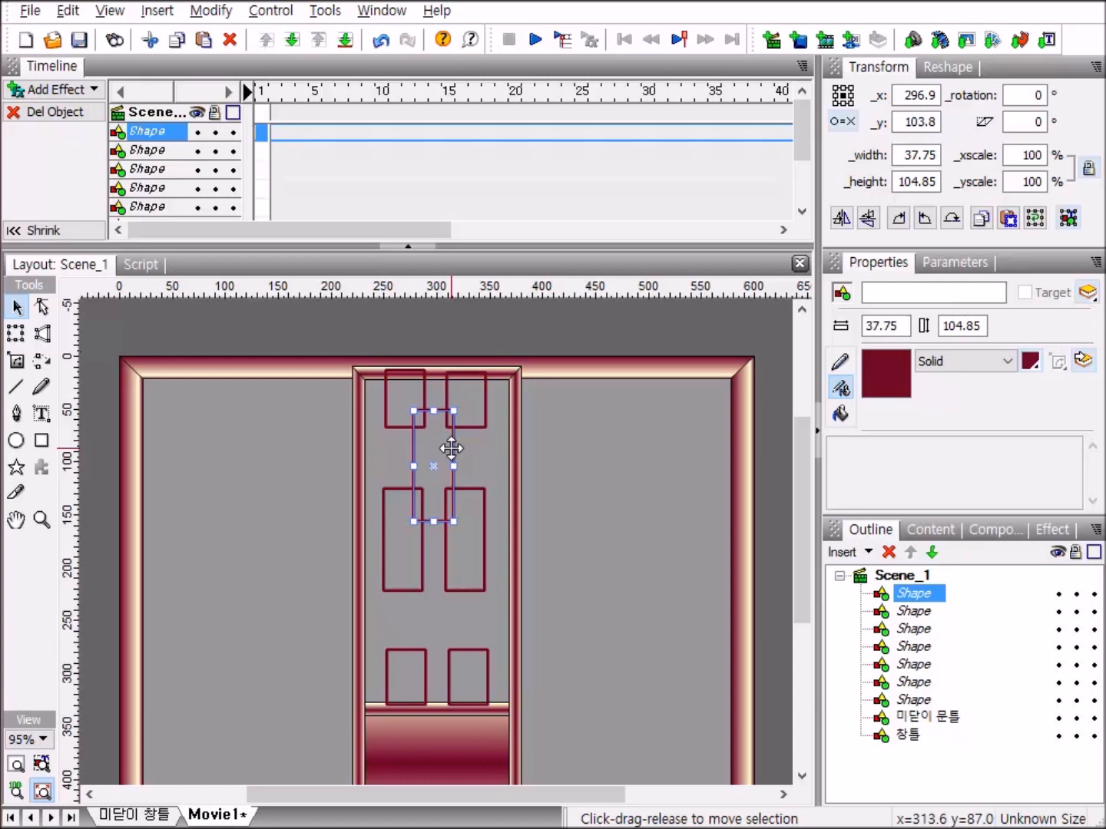
{"action": "left_click_drag", "start_coordinate": [453, 449], "coordinate": [453, 439]}
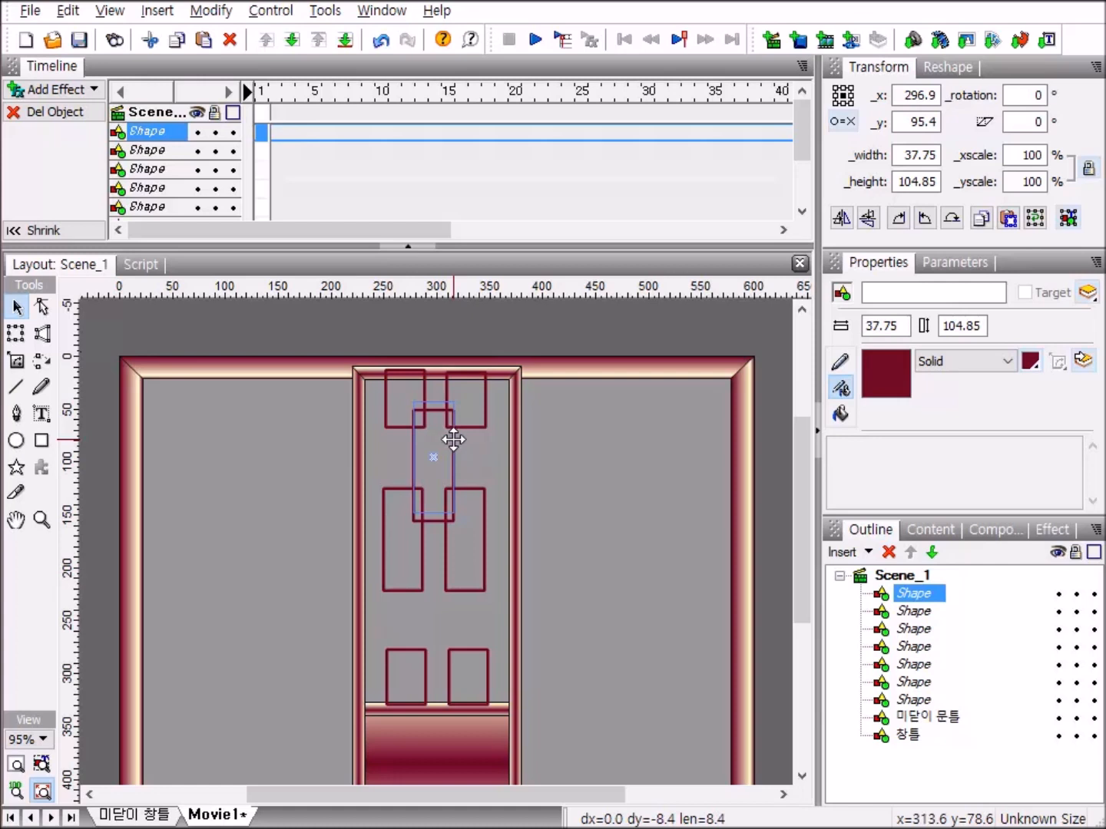
{"action": "left_click_drag", "start_coordinate": [455, 438], "coordinate": [454, 439]}
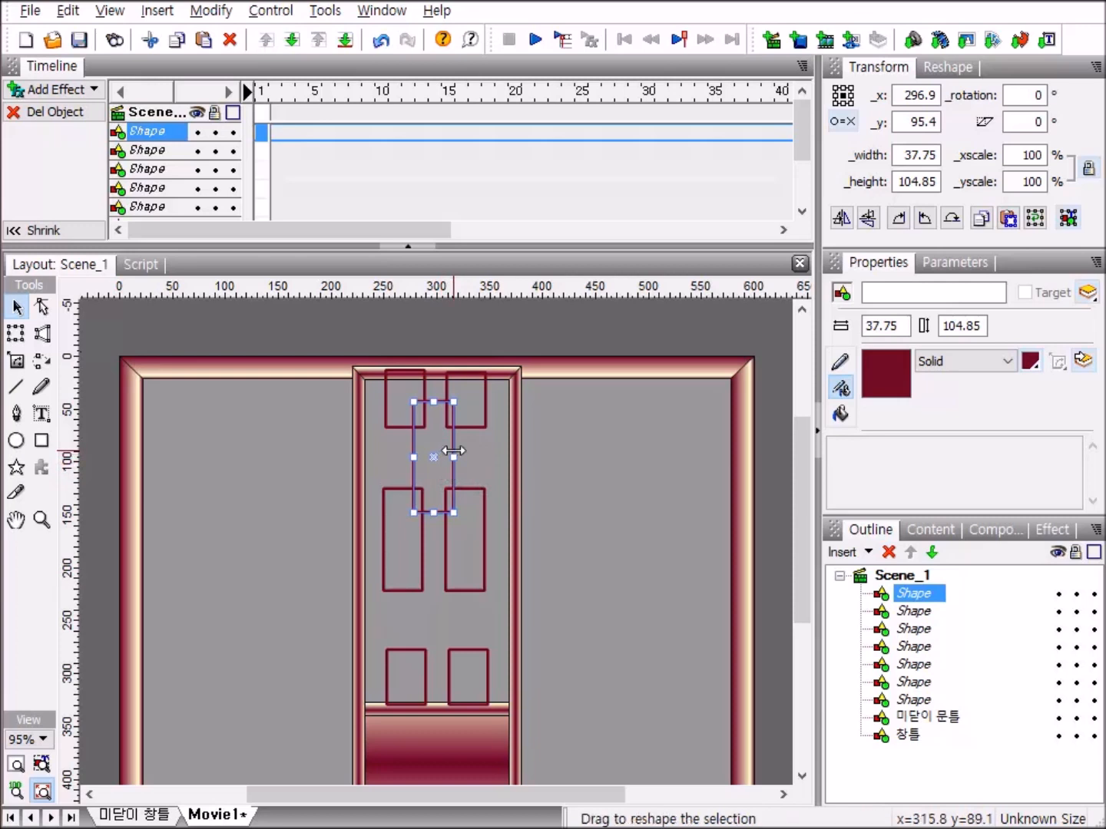
Step: Widen the linking rectangle to about 45, centre it at about x 300, and copy it straight down to link the middle and bottom pairs
{"action": "left_click_drag", "start_coordinate": [454, 458], "coordinate": [461, 458]}
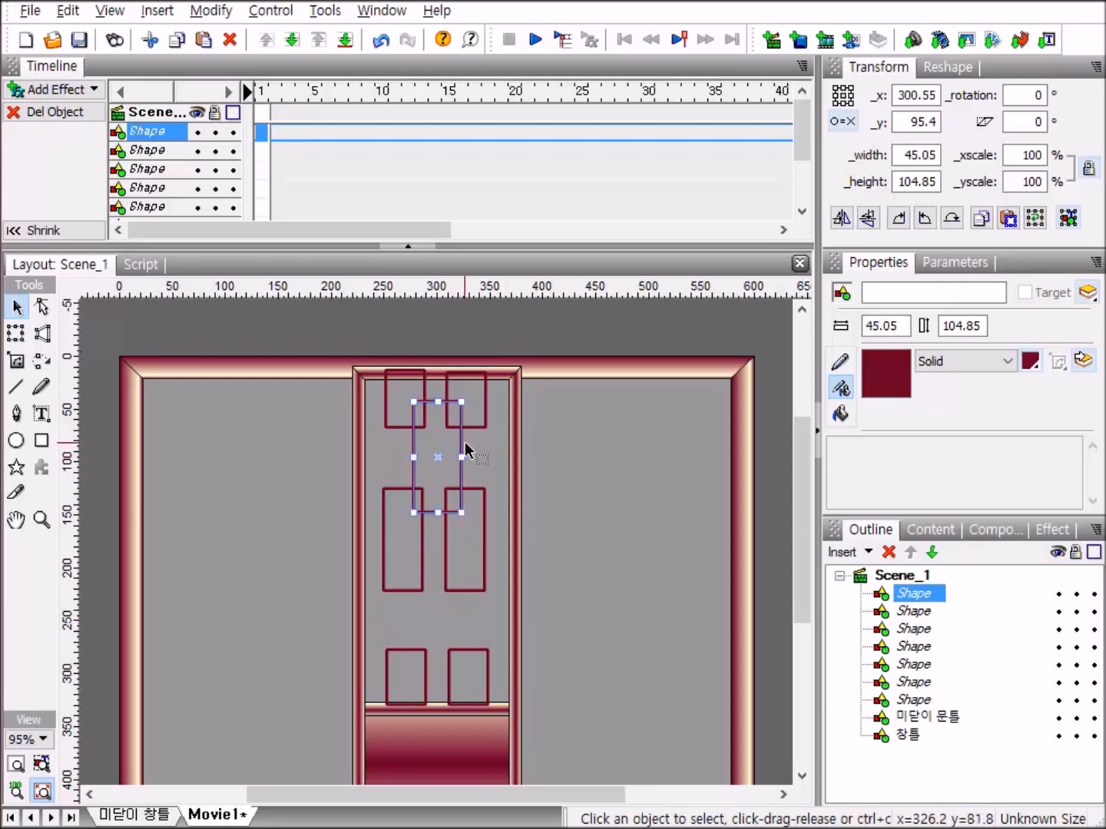
{"action": "left_click_drag", "start_coordinate": [461, 442], "coordinate": [459, 441]}
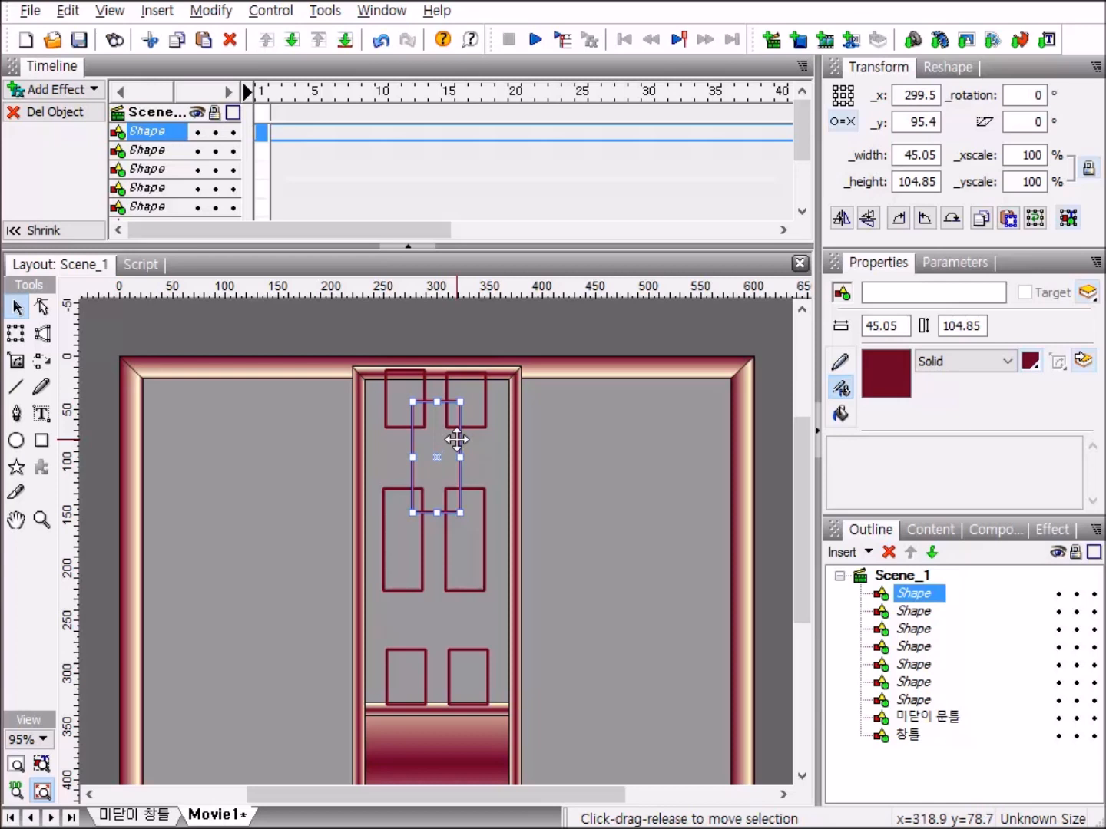
{"action": "left_click_drag", "start_coordinate": [460, 459], "coordinate": [445, 601]}
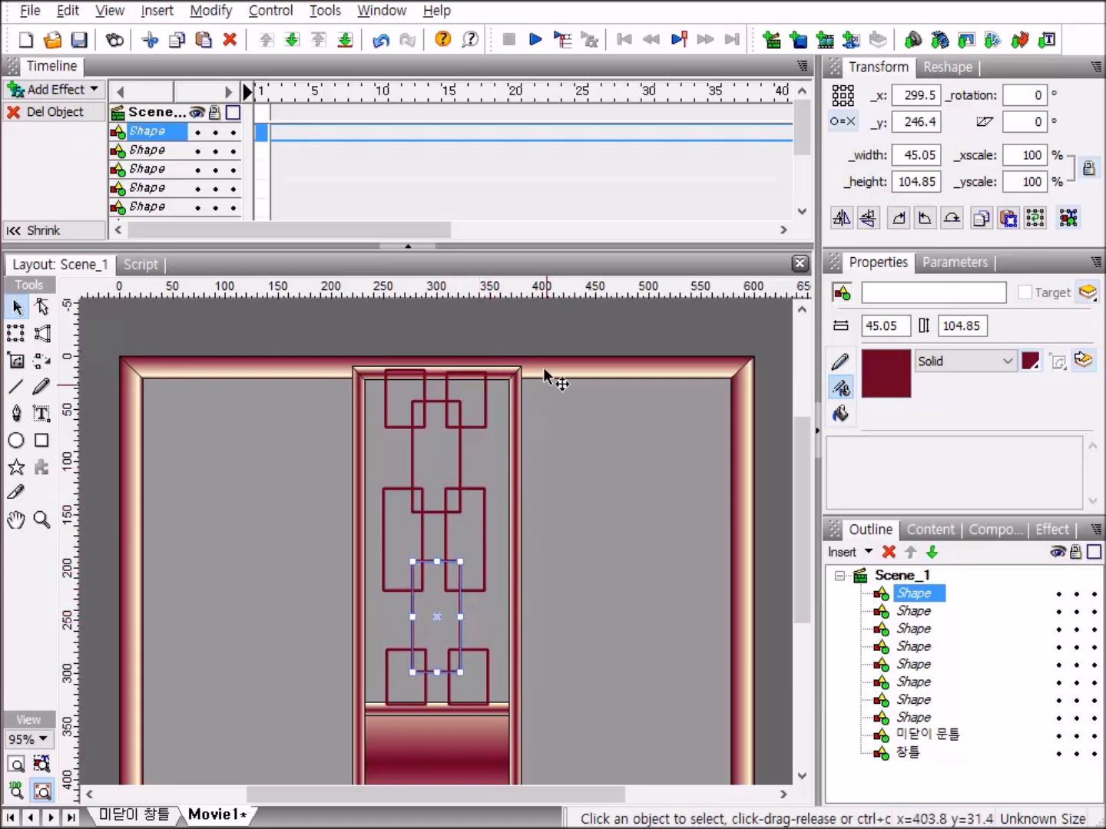
Step: Copy the upper linking rectangle horizontally to both sides, placing the copies at about x 357 and x 241
{"action": "left_click", "coordinate": [461, 449]}
{"action": "left_click", "coordinate": [460, 440]}
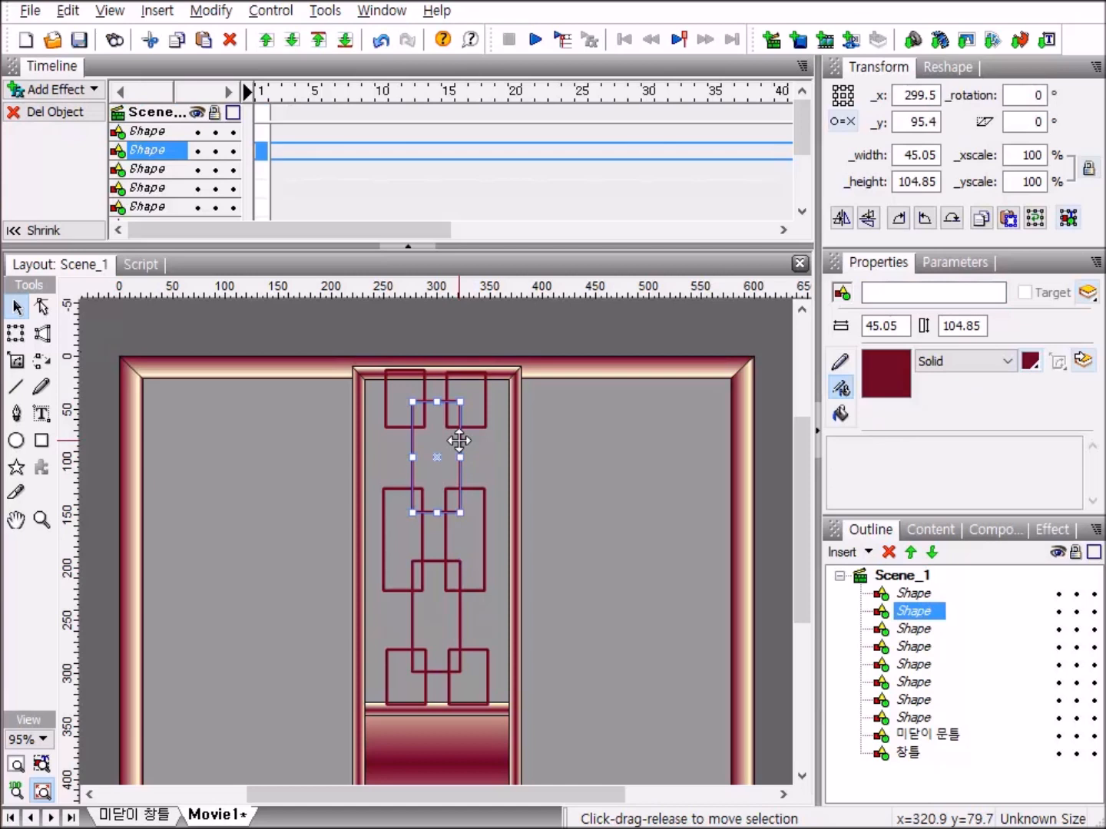
{"action": "left_click_drag", "start_coordinate": [459, 440], "coordinate": [522, 459]}
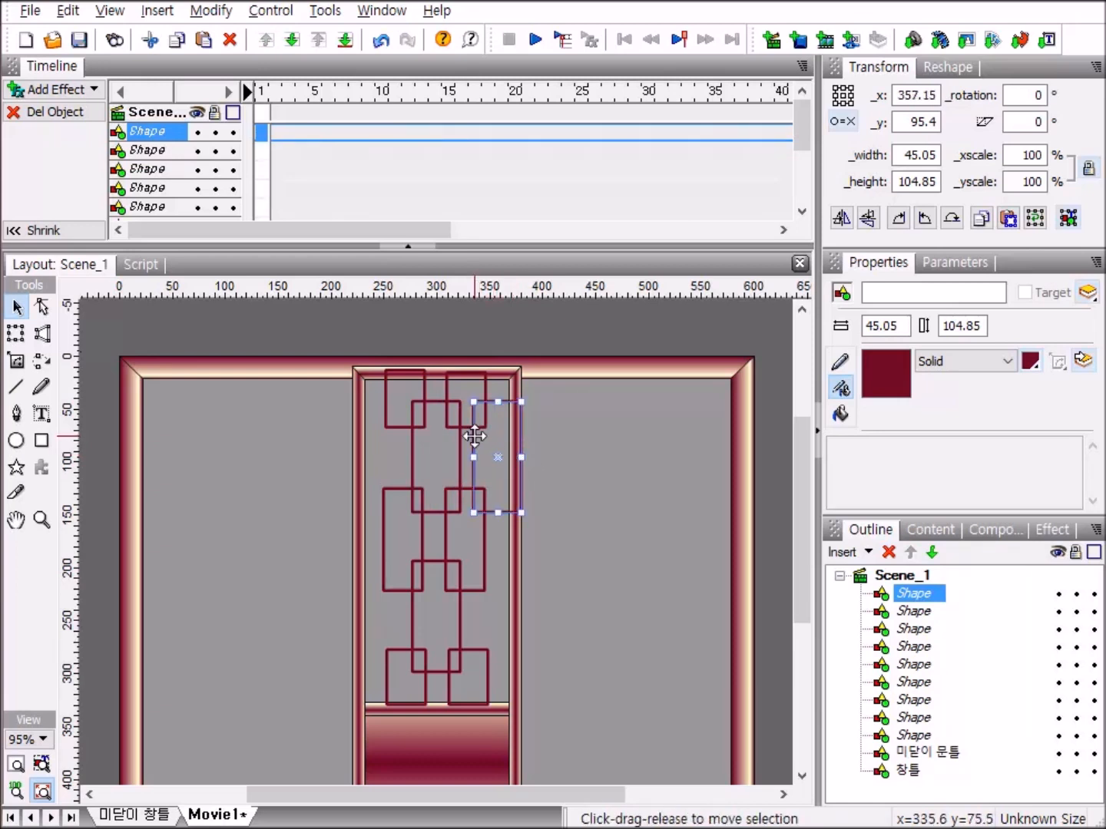
{"action": "left_click_drag", "start_coordinate": [475, 435], "coordinate": [352, 458]}
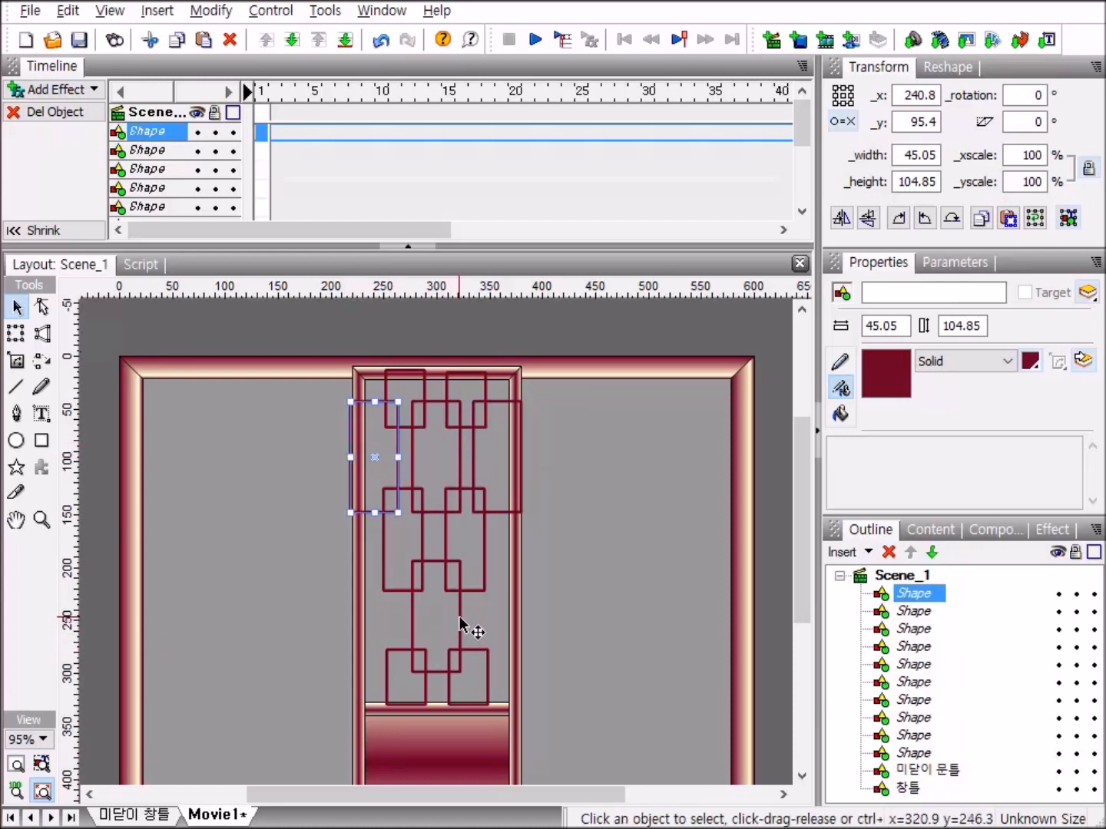
Step: Copy the lower linking rectangle horizontally to both sides, placing the copies at about x 357 and x 240
{"action": "left_click", "coordinate": [460, 622]}
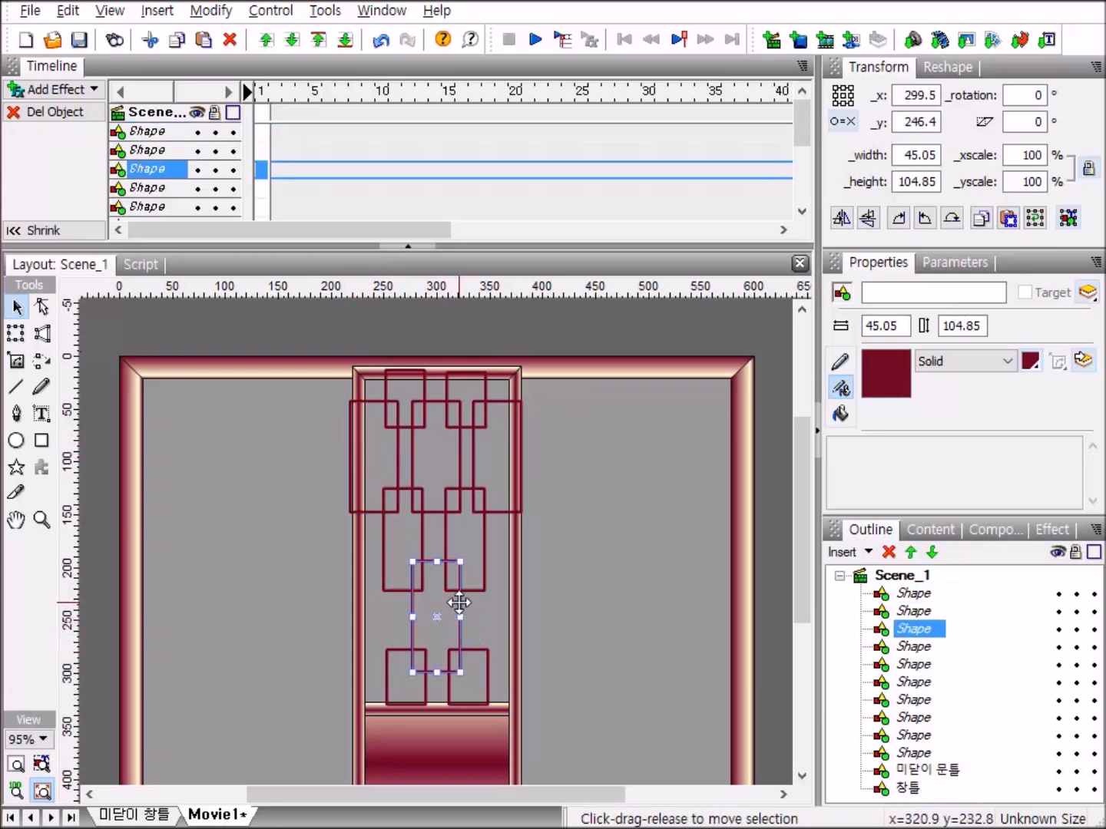
{"action": "left_click_drag", "start_coordinate": [461, 618], "coordinate": [522, 619]}
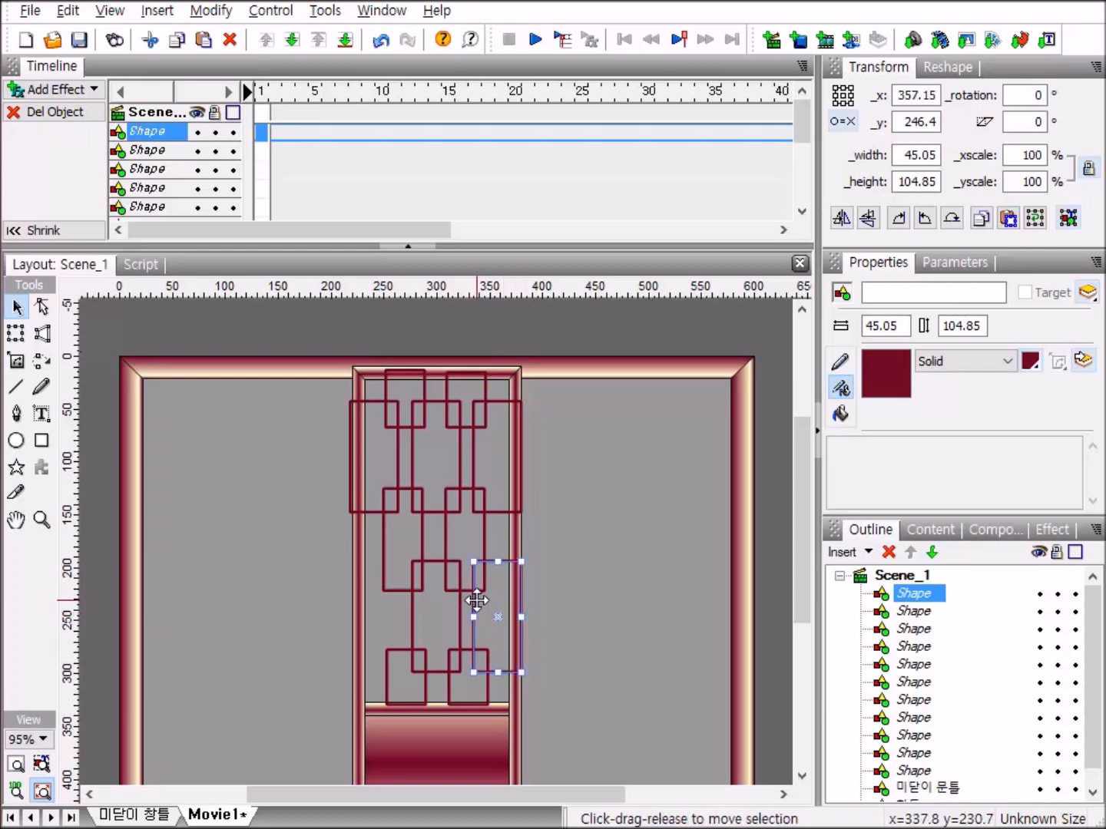
{"action": "left_click_drag", "start_coordinate": [478, 602], "coordinate": [354, 618]}
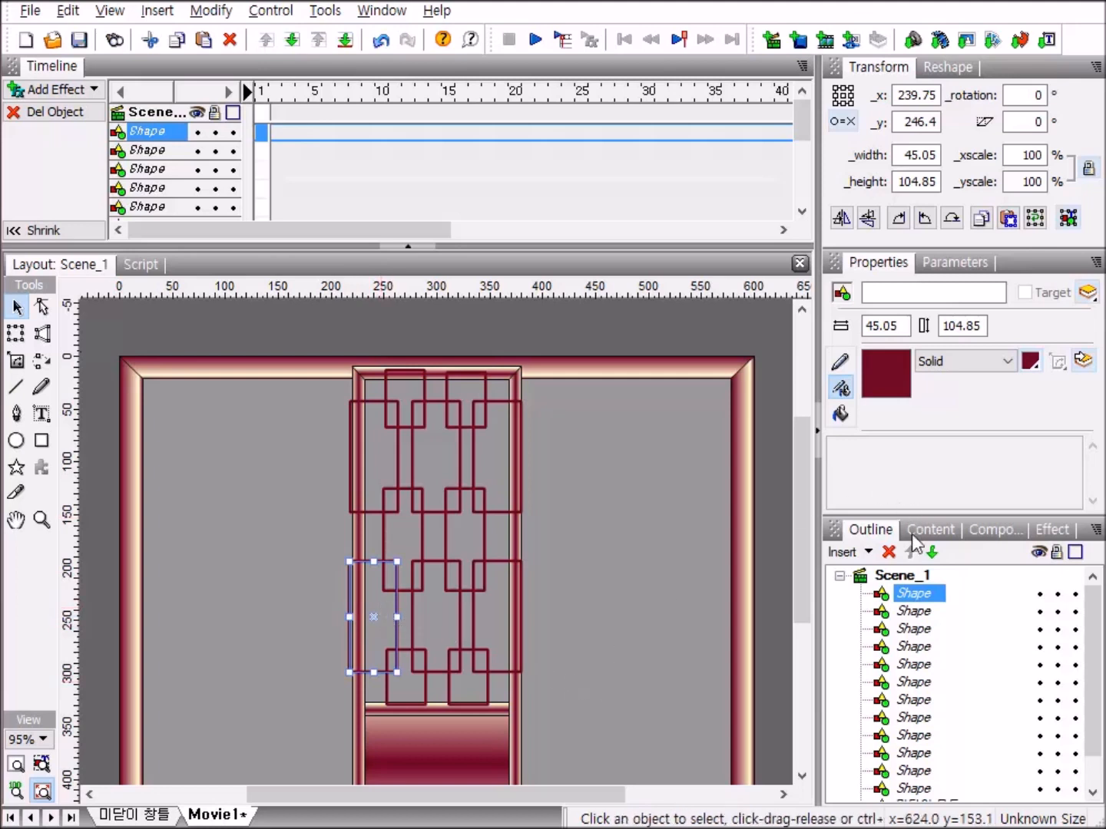
{"action": "left_click", "coordinate": [899, 576]}
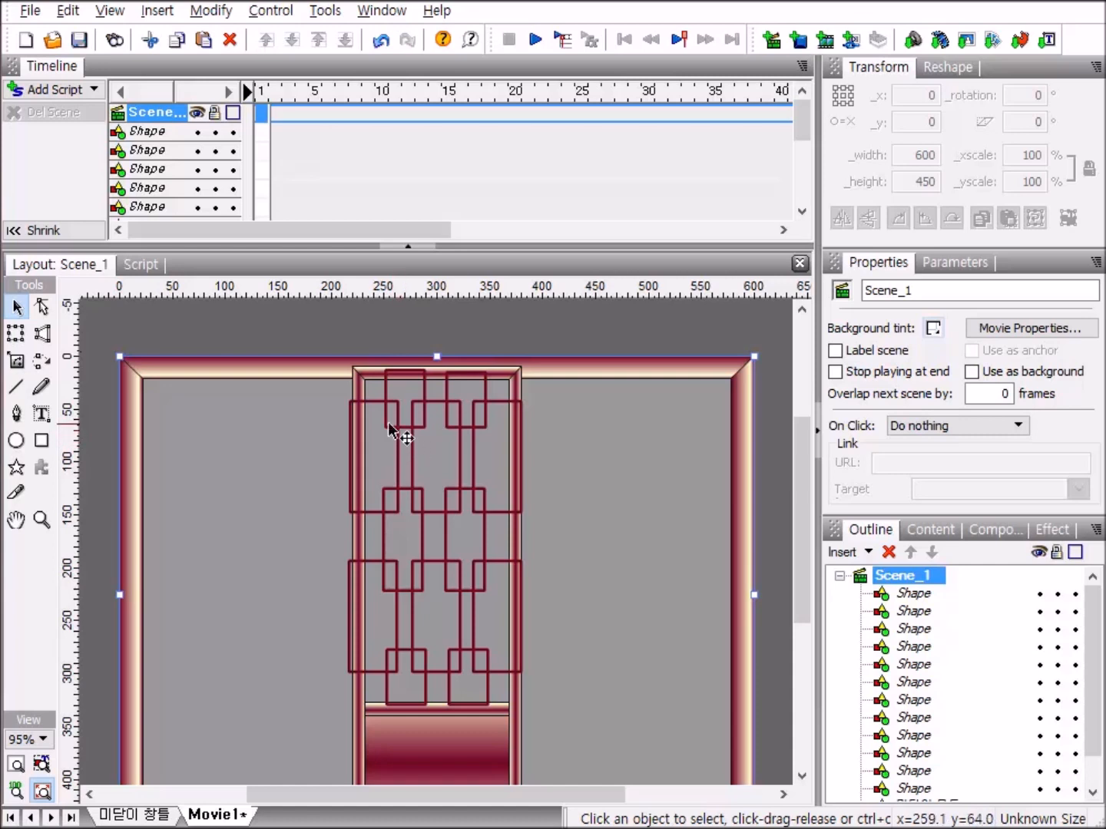
{"action": "left_click", "coordinate": [349, 435]}
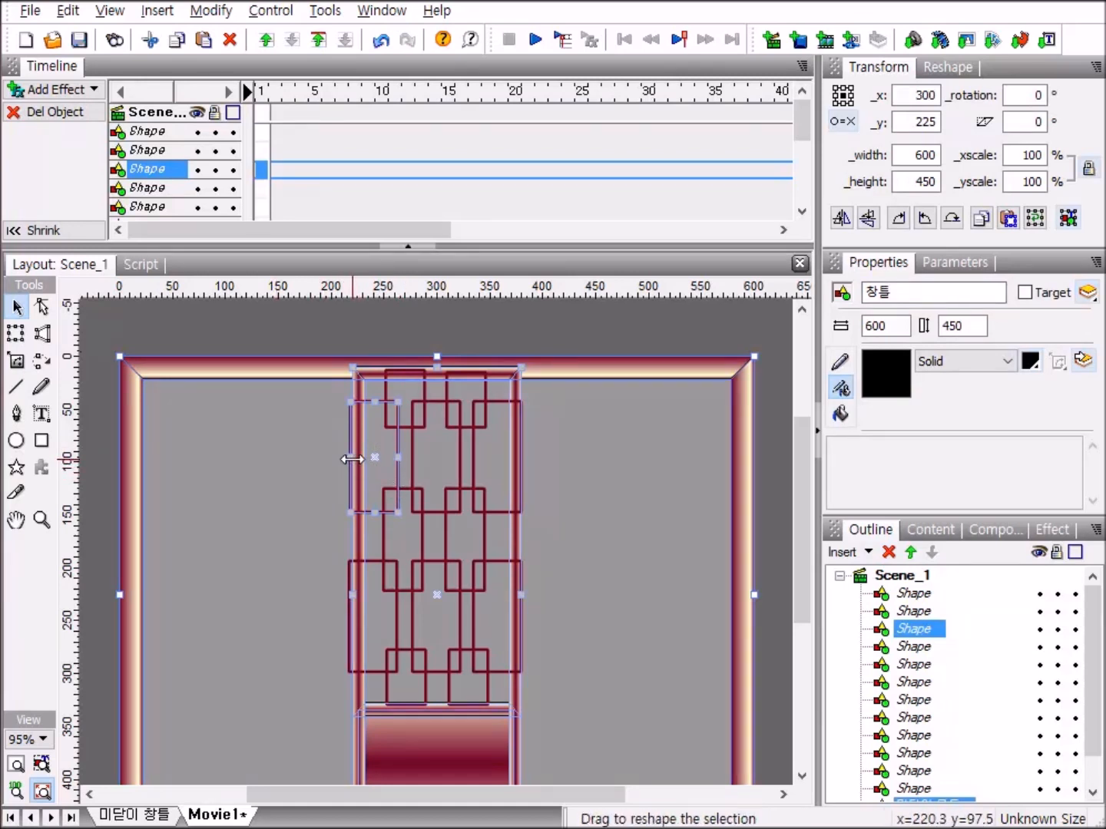
{"action": "left_click_drag", "start_coordinate": [354, 459], "coordinate": [358, 458]}
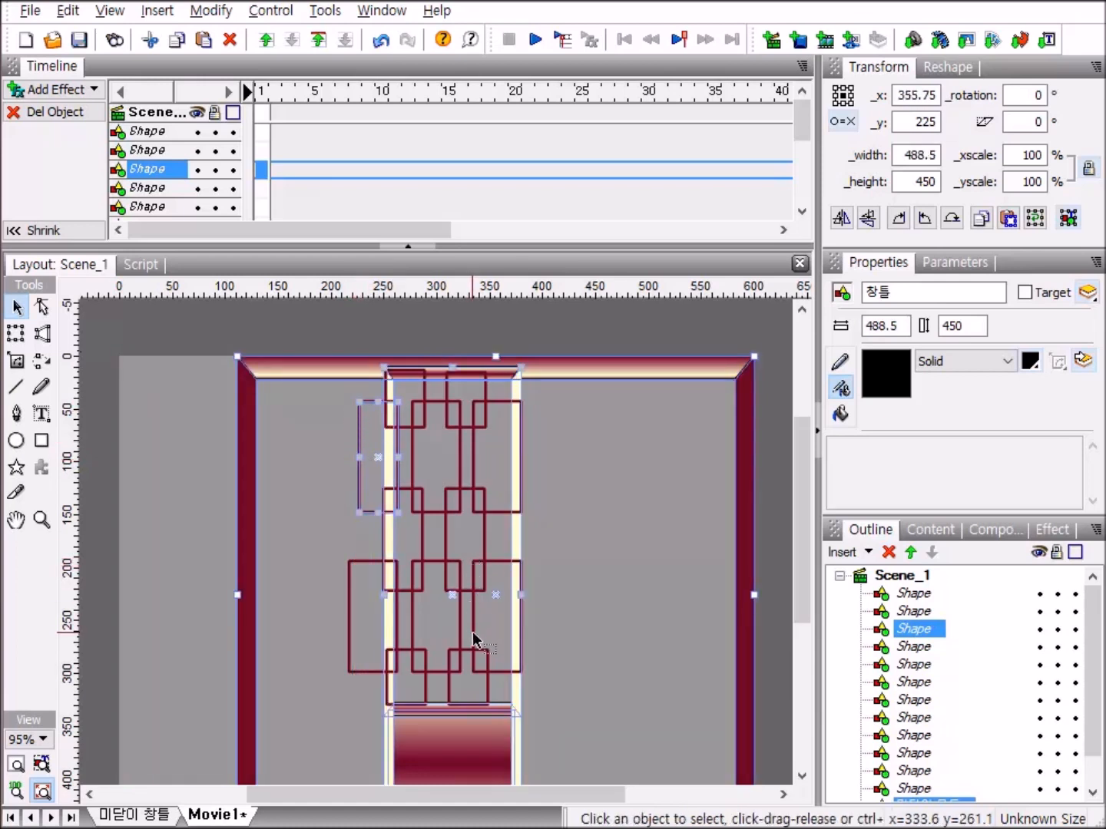
{"action": "left_click", "coordinate": [374, 42]}
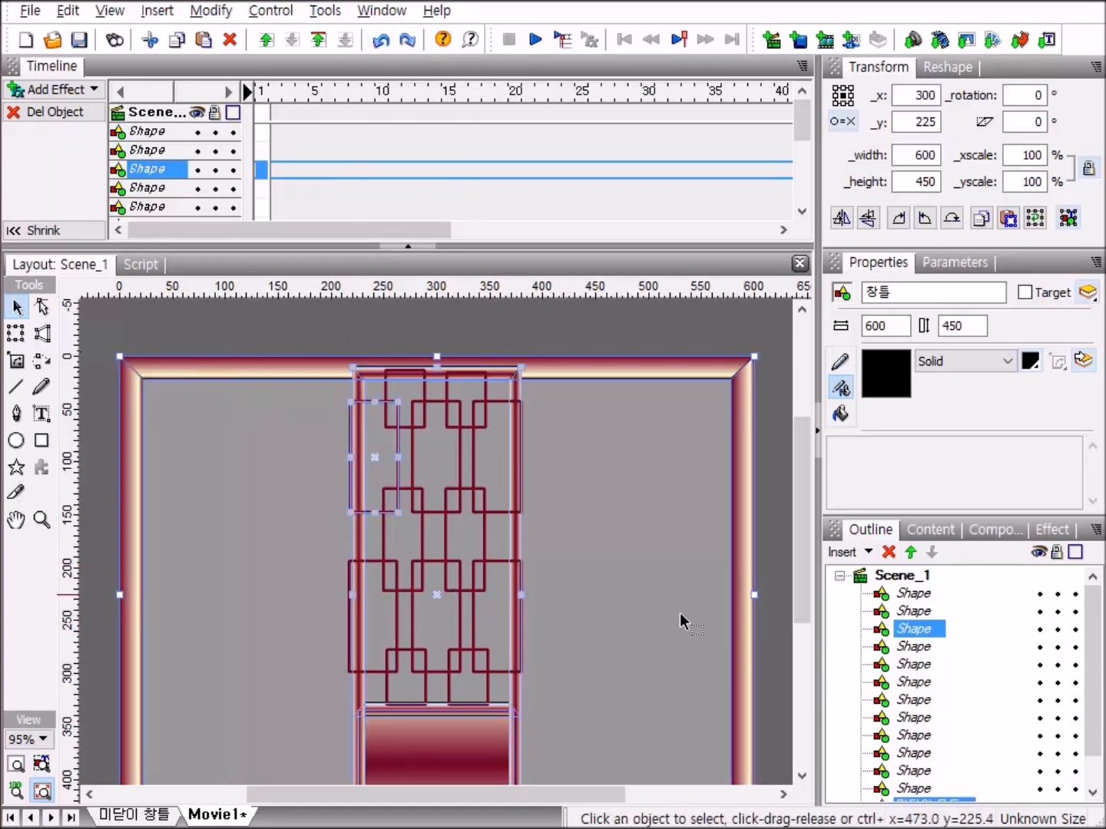
{"action": "left_click", "coordinate": [899, 577]}
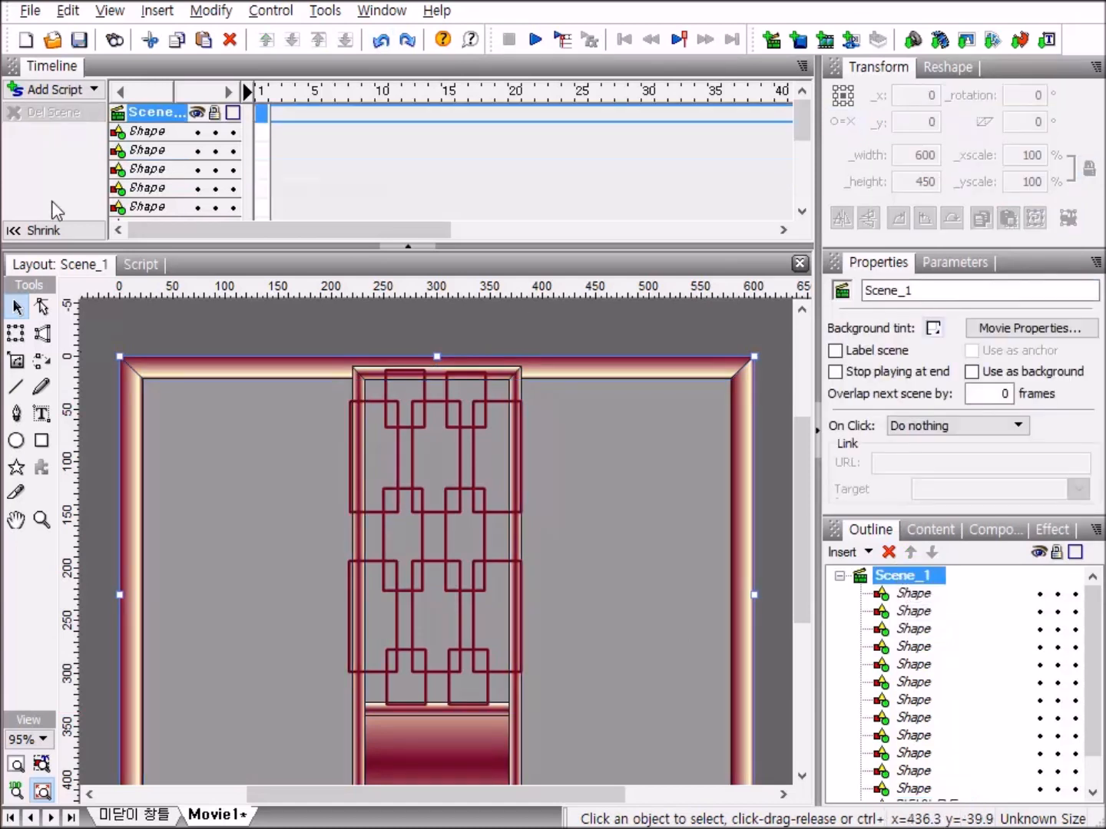
Step: Pull in the outer edges of the upper side rectangles to fit within the pane frame, about 37 wide on the left and 40 on the right
{"action": "left_click", "coordinate": [397, 458]}
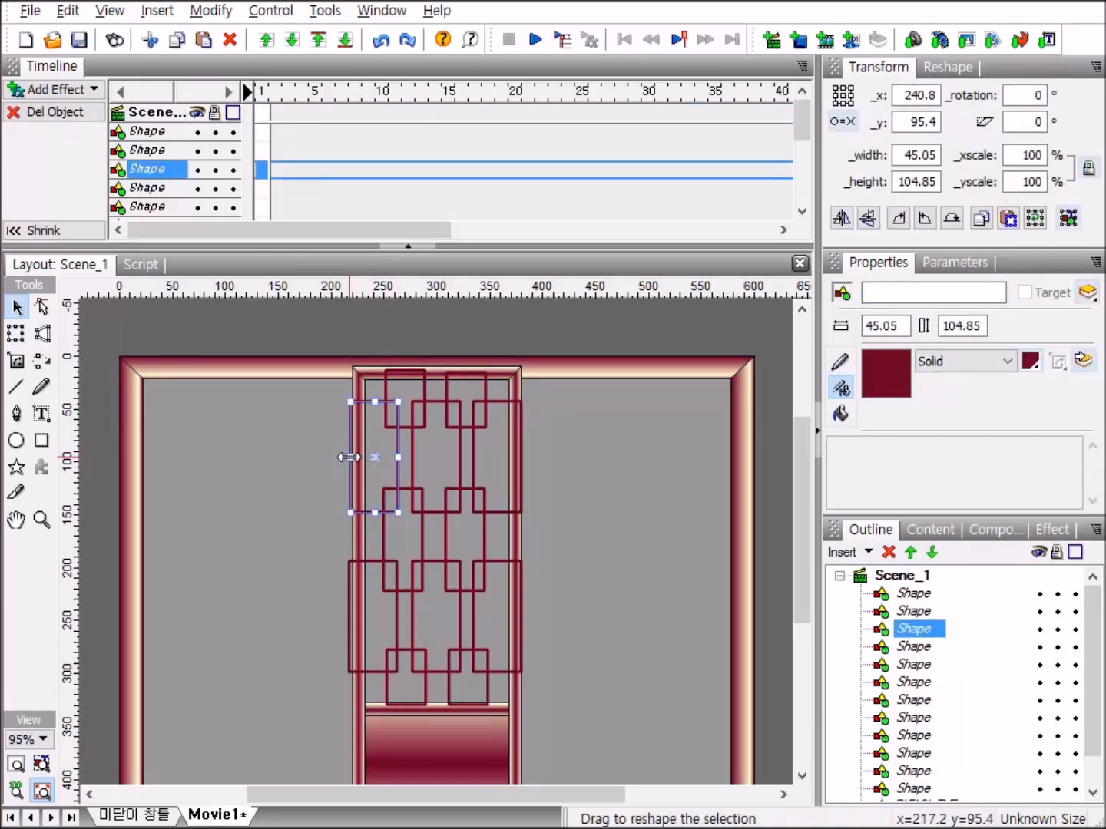
{"action": "left_click_drag", "start_coordinate": [351, 457], "coordinate": [358, 457]}
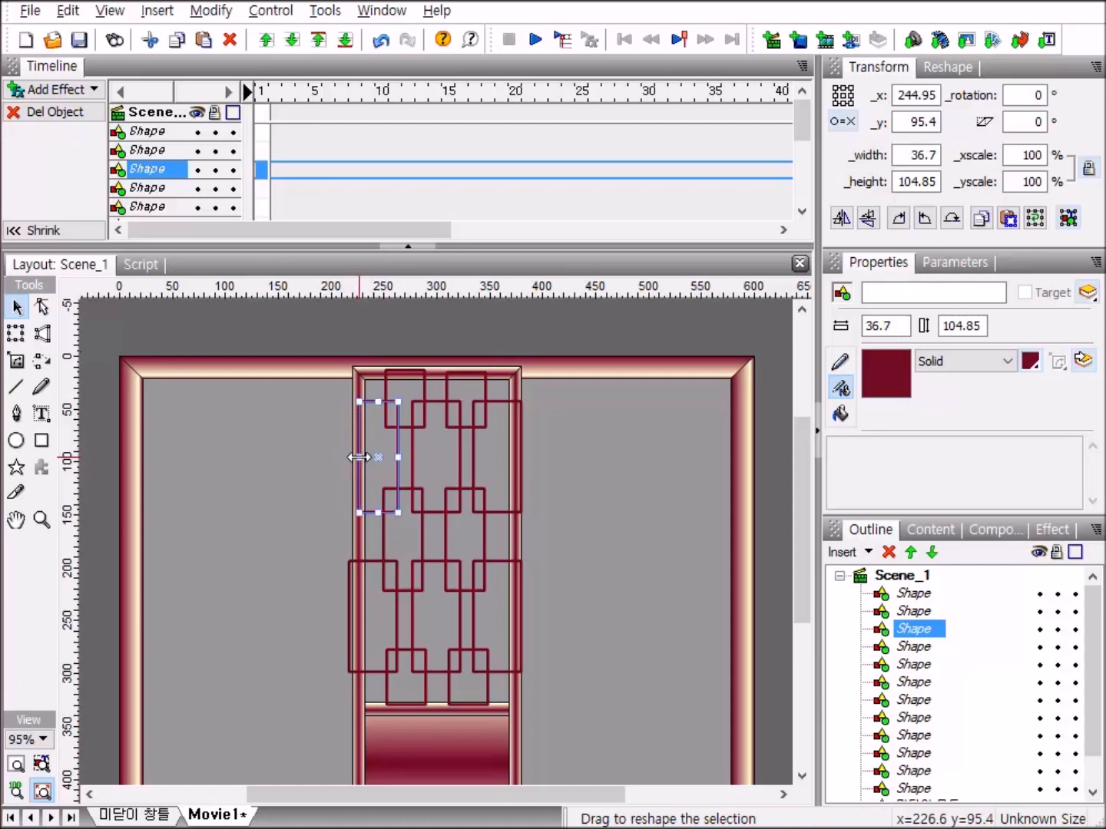
{"action": "left_click", "coordinate": [472, 450]}
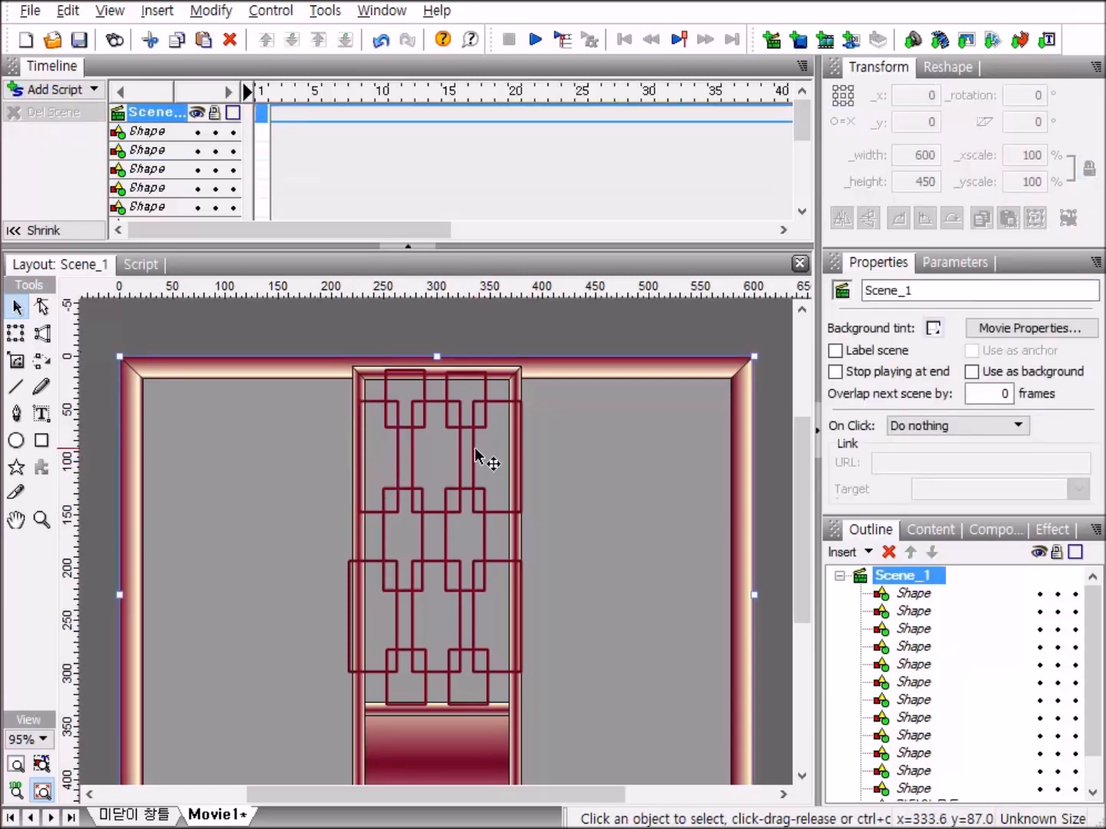
{"action": "left_click", "coordinate": [474, 455]}
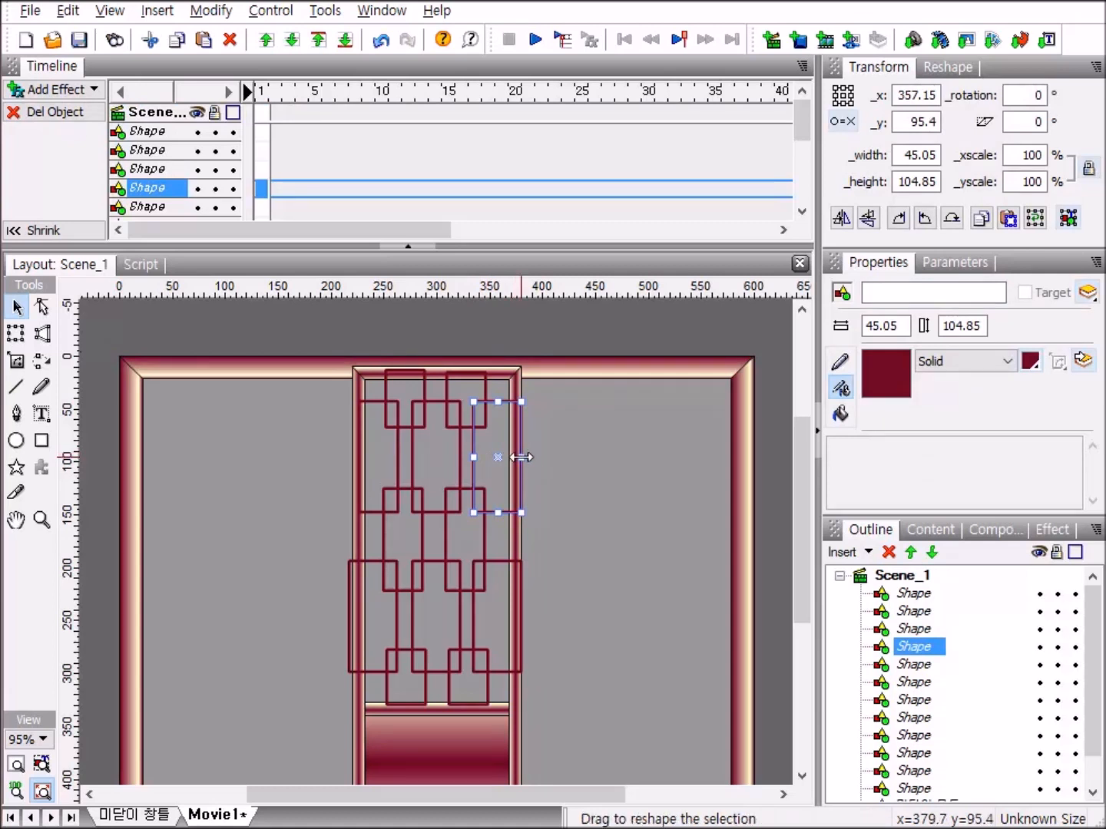
{"action": "left_click_drag", "start_coordinate": [519, 458], "coordinate": [515, 462]}
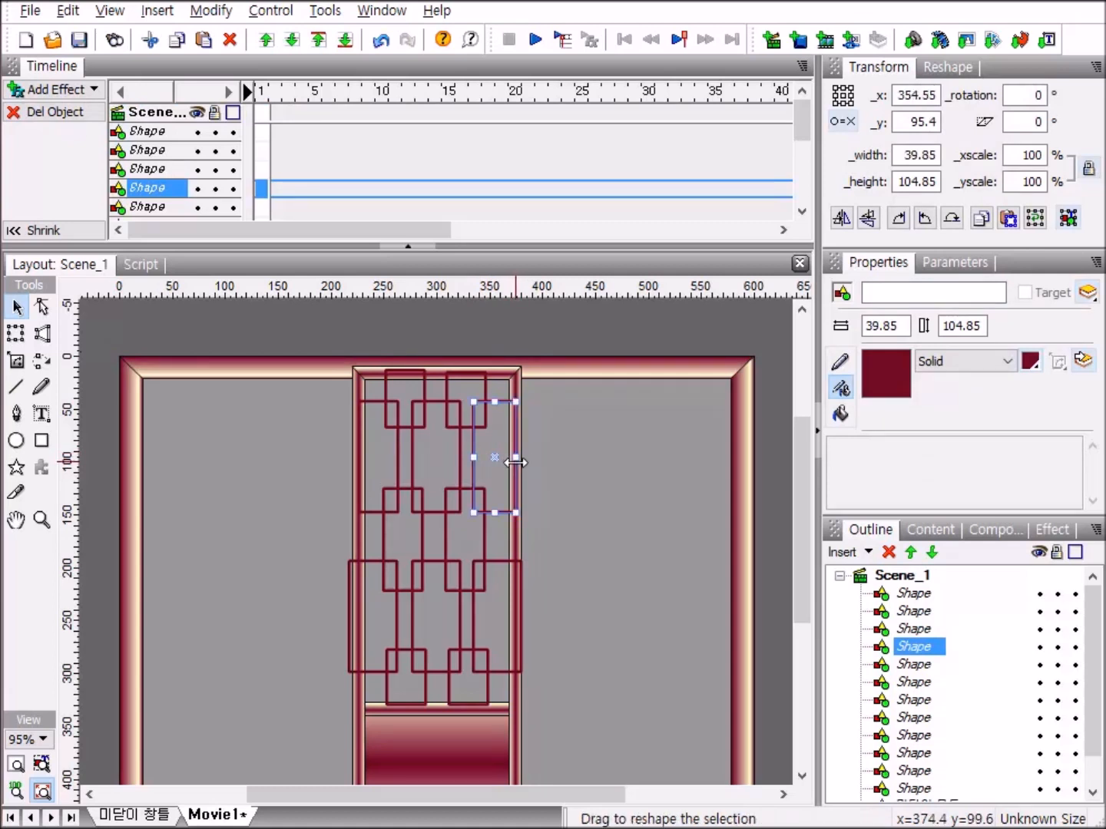
Step: Pull in the outer edges of the lower side rectangles, making the right one about 40 wide and the left one about 35
{"action": "left_click", "coordinate": [500, 569]}
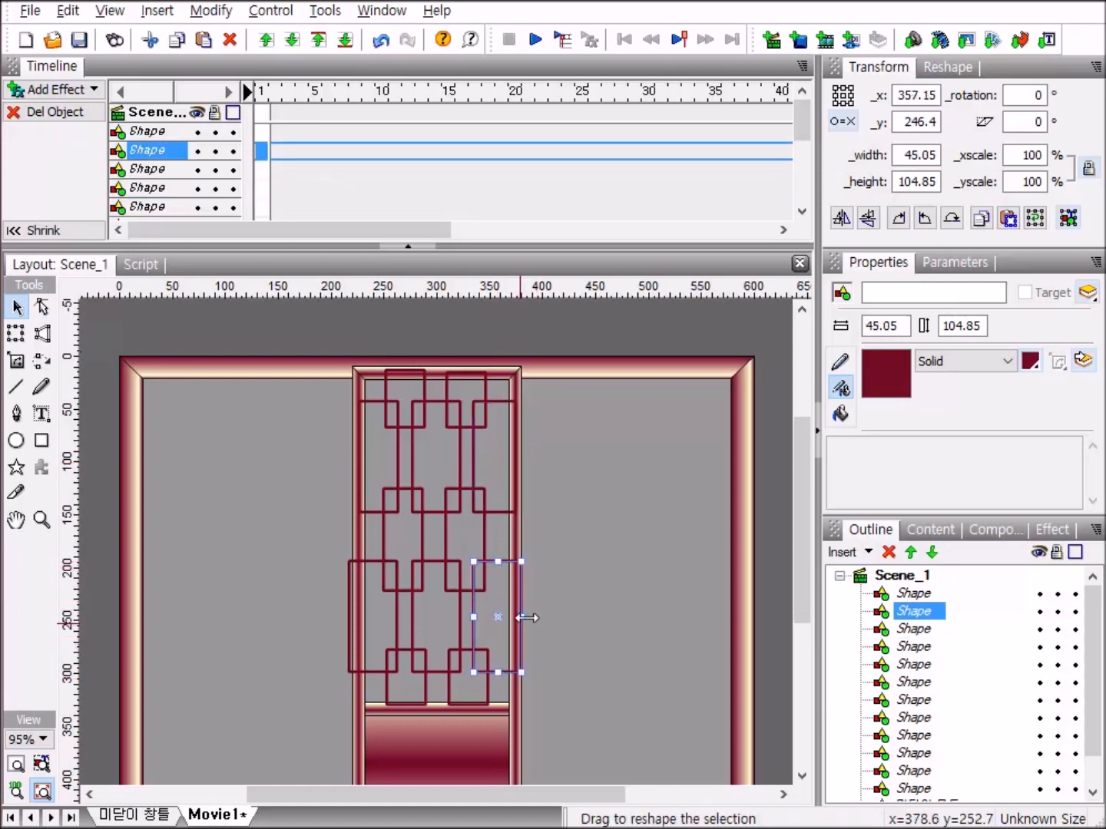
{"action": "left_click_drag", "start_coordinate": [524, 618], "coordinate": [516, 629]}
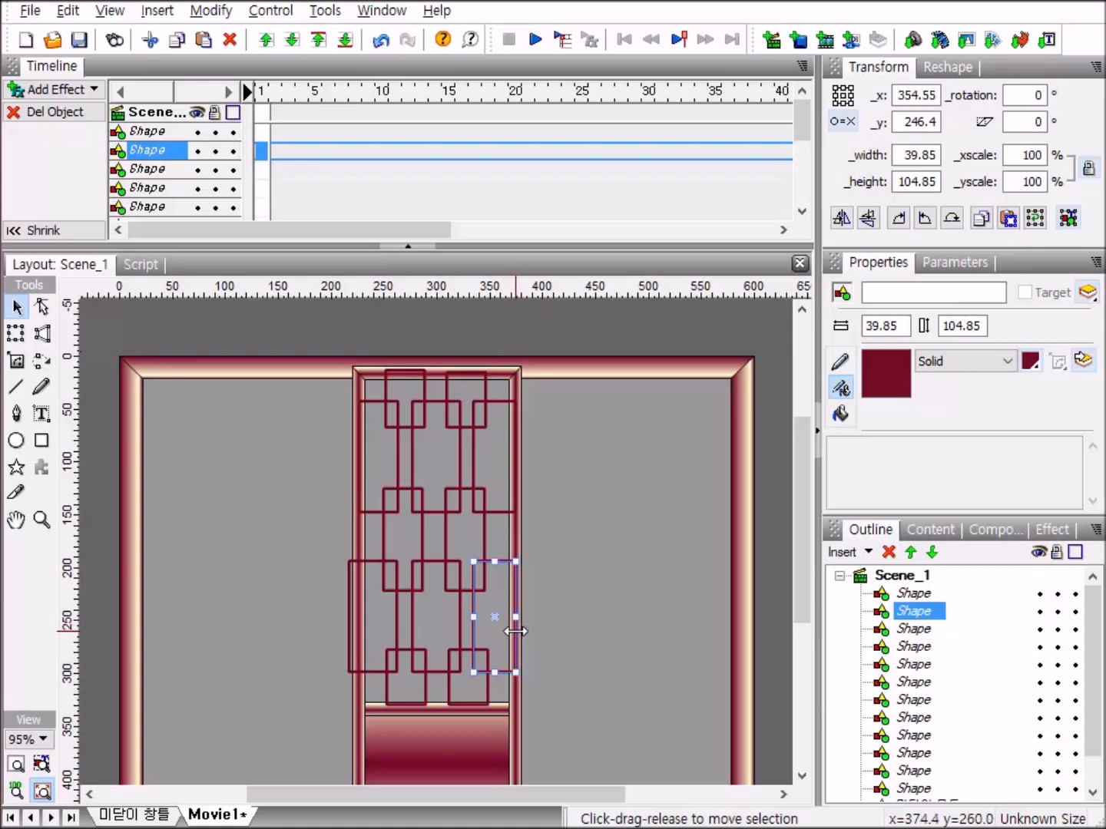
{"action": "left_click", "coordinate": [397, 615]}
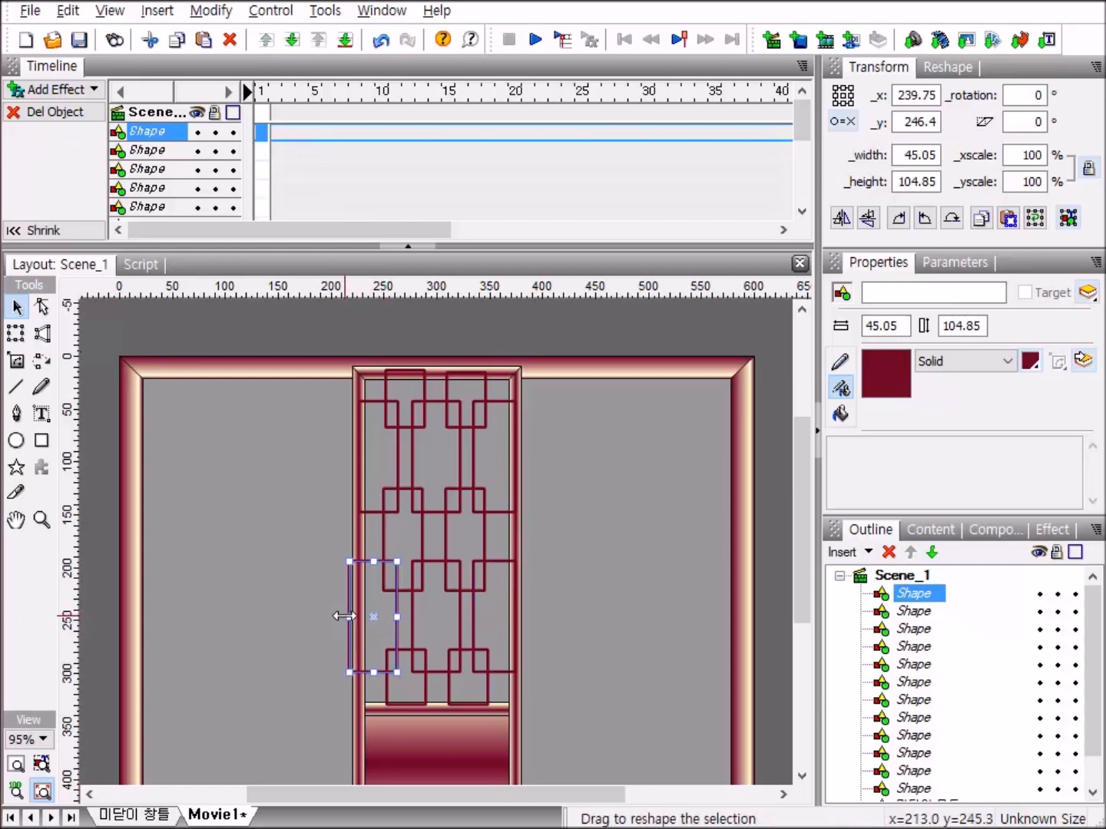
{"action": "left_click_drag", "start_coordinate": [345, 618], "coordinate": [362, 622]}
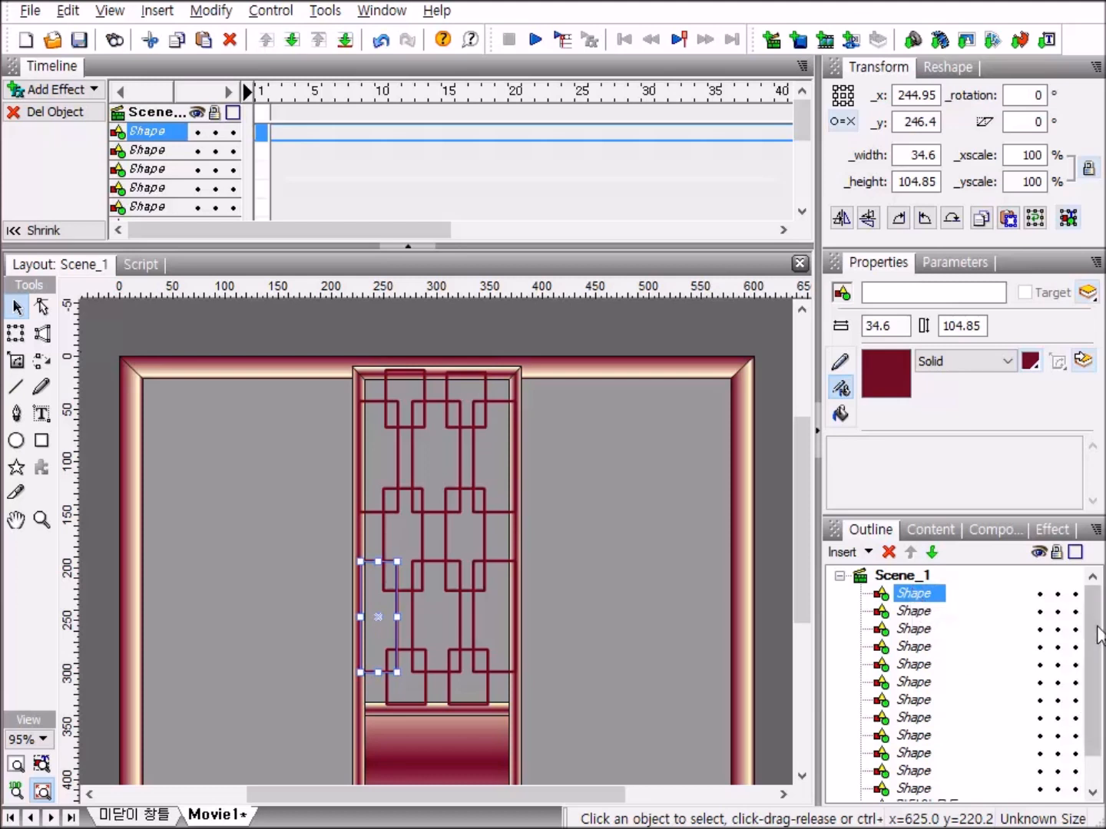
Step: Group all the lattice rectangles as a single shape without emptying their overlapped regions
{"action": "scroll", "coordinate": [1103, 674], "scroll_direction": "down", "scroll_amount": 1}
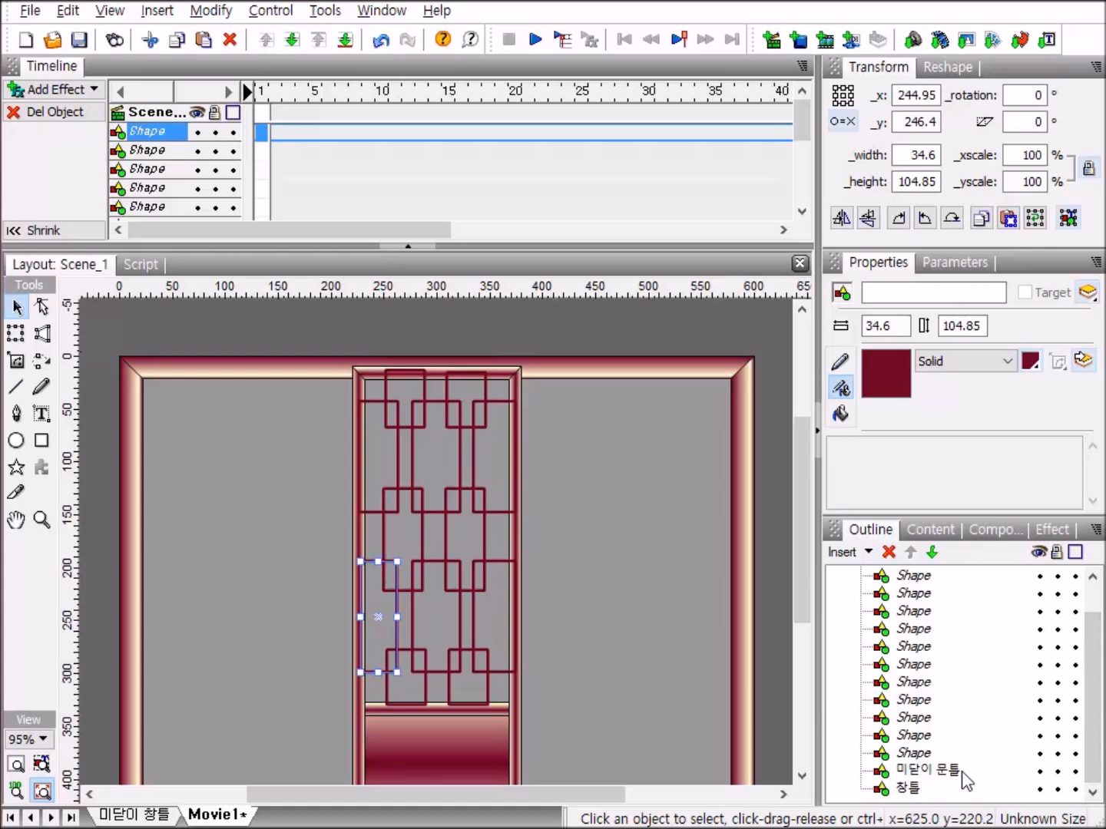
{"action": "left_click", "coordinate": [916, 754], "text": "shift"}
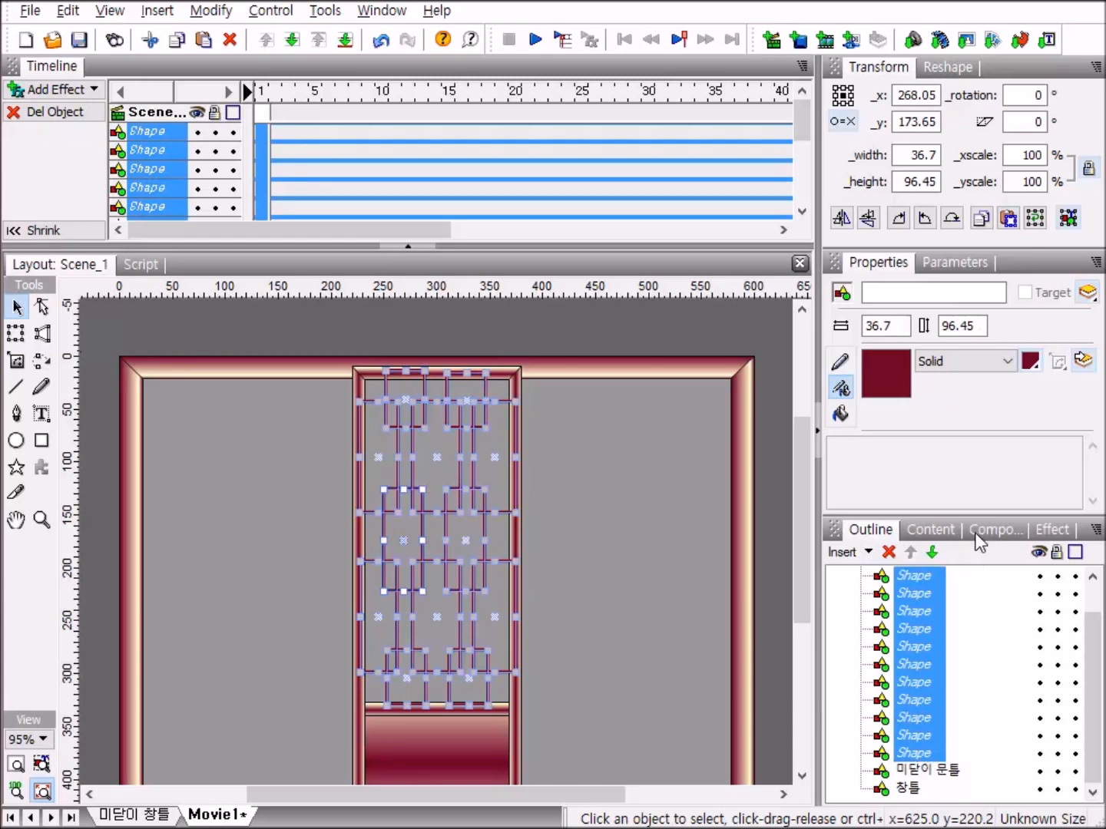
{"action": "right_click", "coordinate": [920, 625]}
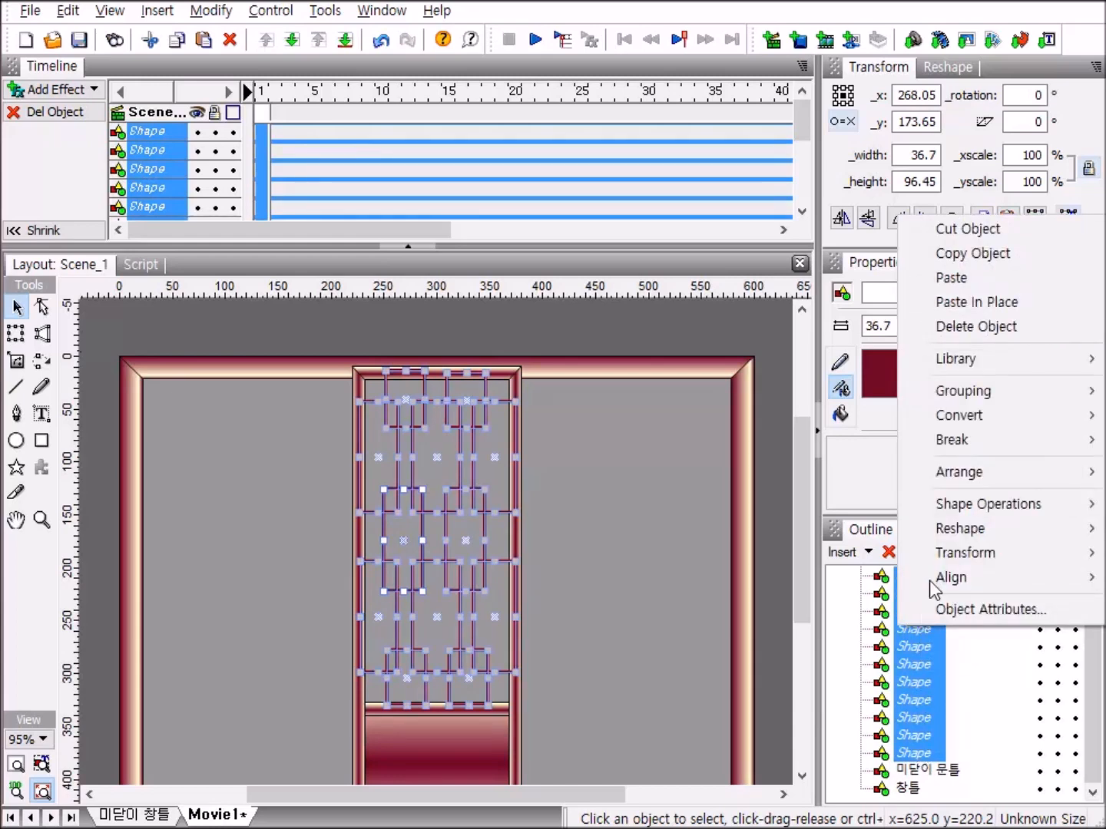
{"action": "mouse_move", "coordinate": [983, 390]}
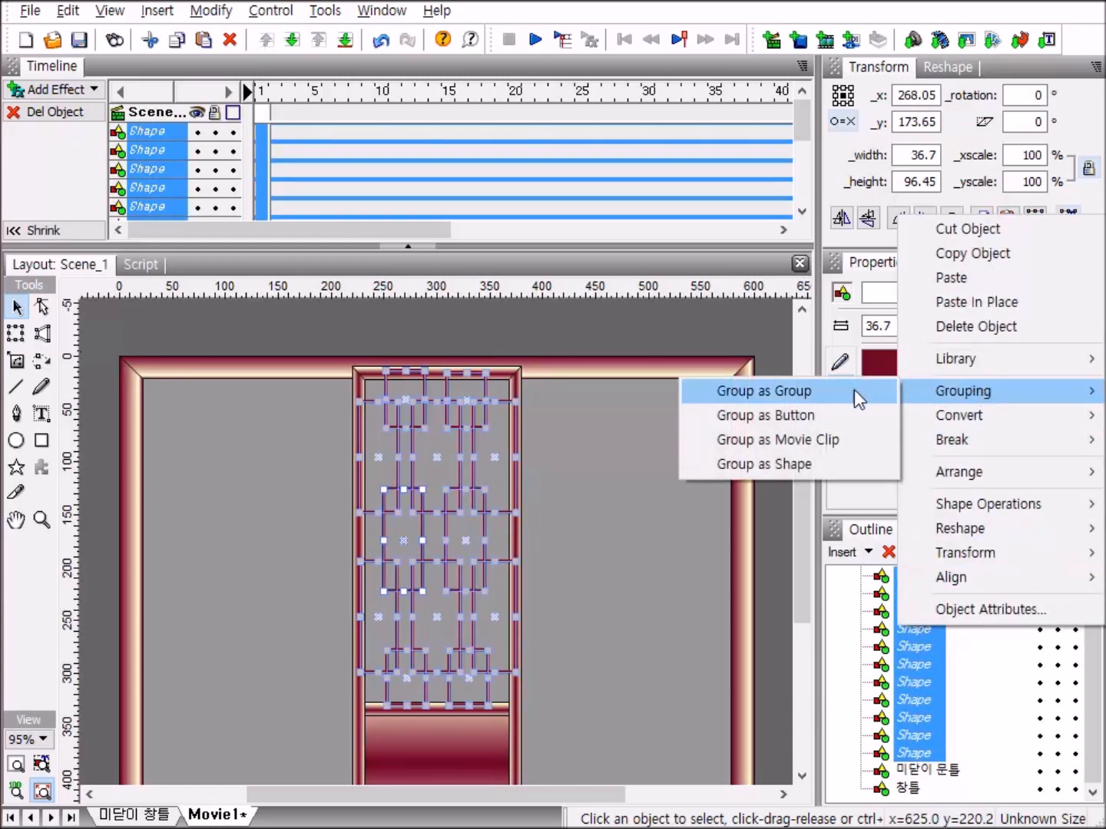
{"action": "left_click", "coordinate": [728, 465]}
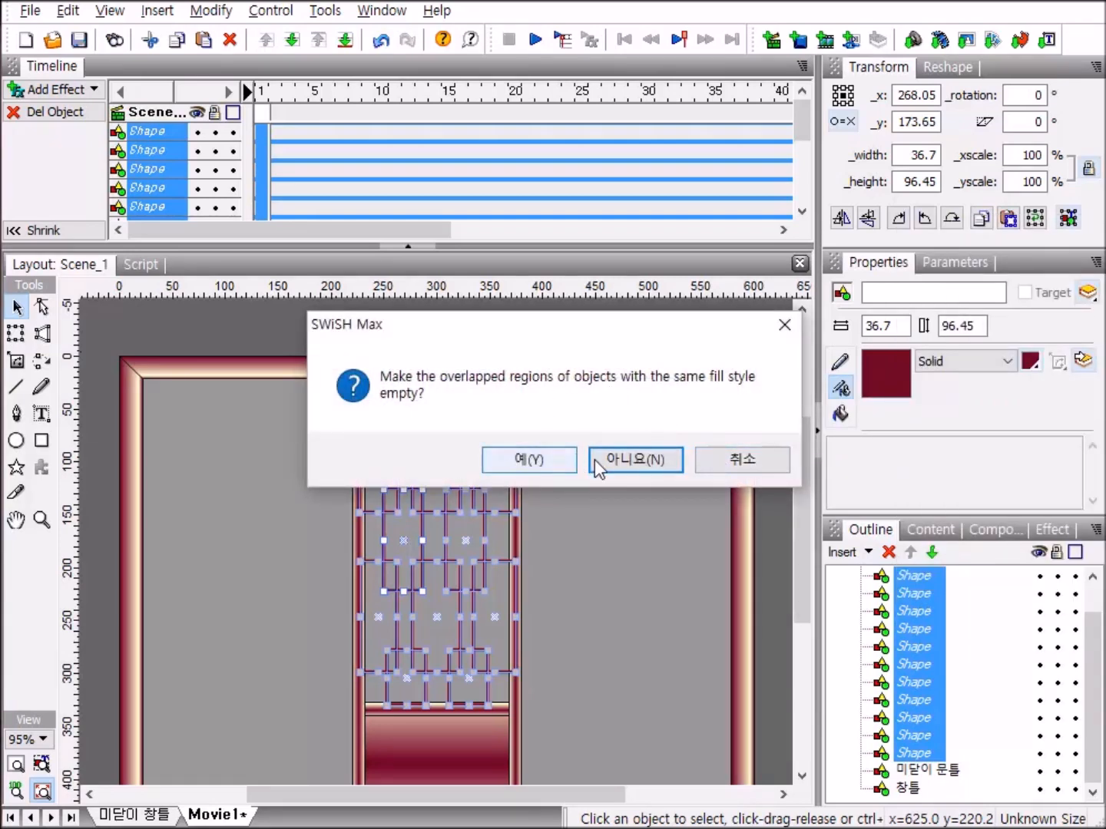
{"action": "left_click", "coordinate": [649, 459]}
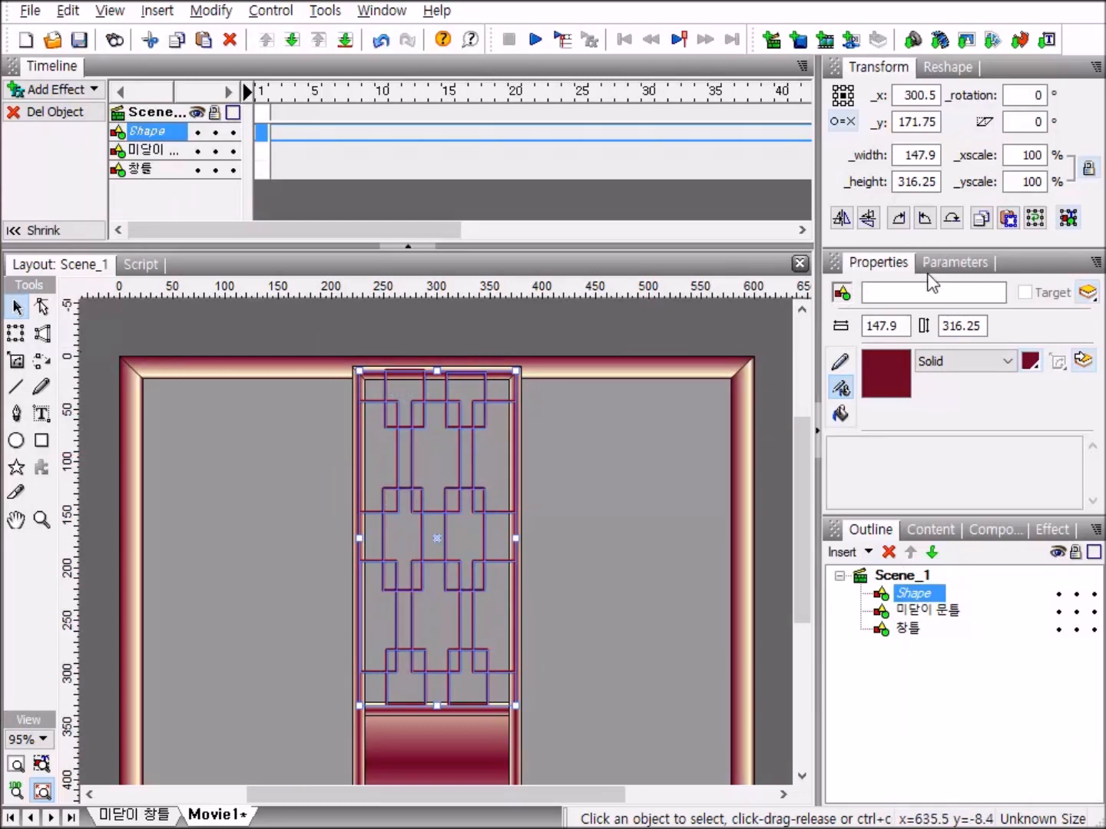
Step: Name the grouped lattice shape 창살
{"action": "left_click", "coordinate": [903, 292]}
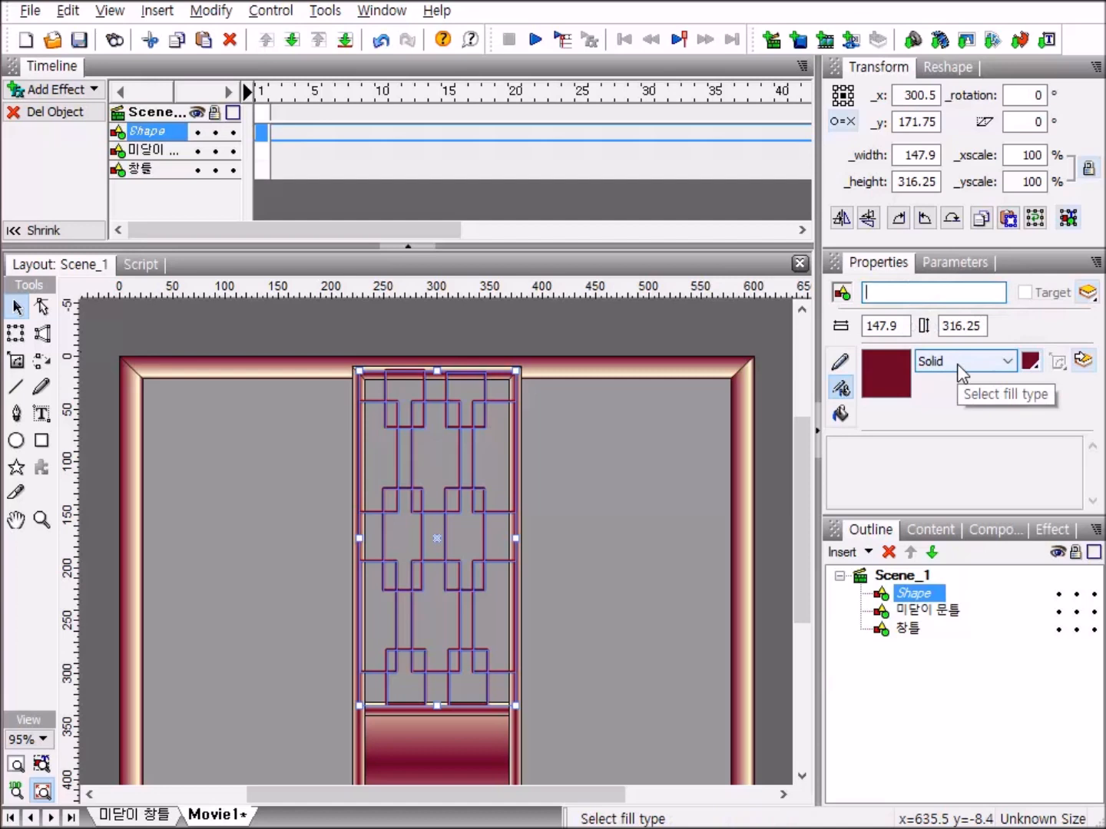
{"action": "type", "text": "자"}
{"action": "type", "text": "창사"}
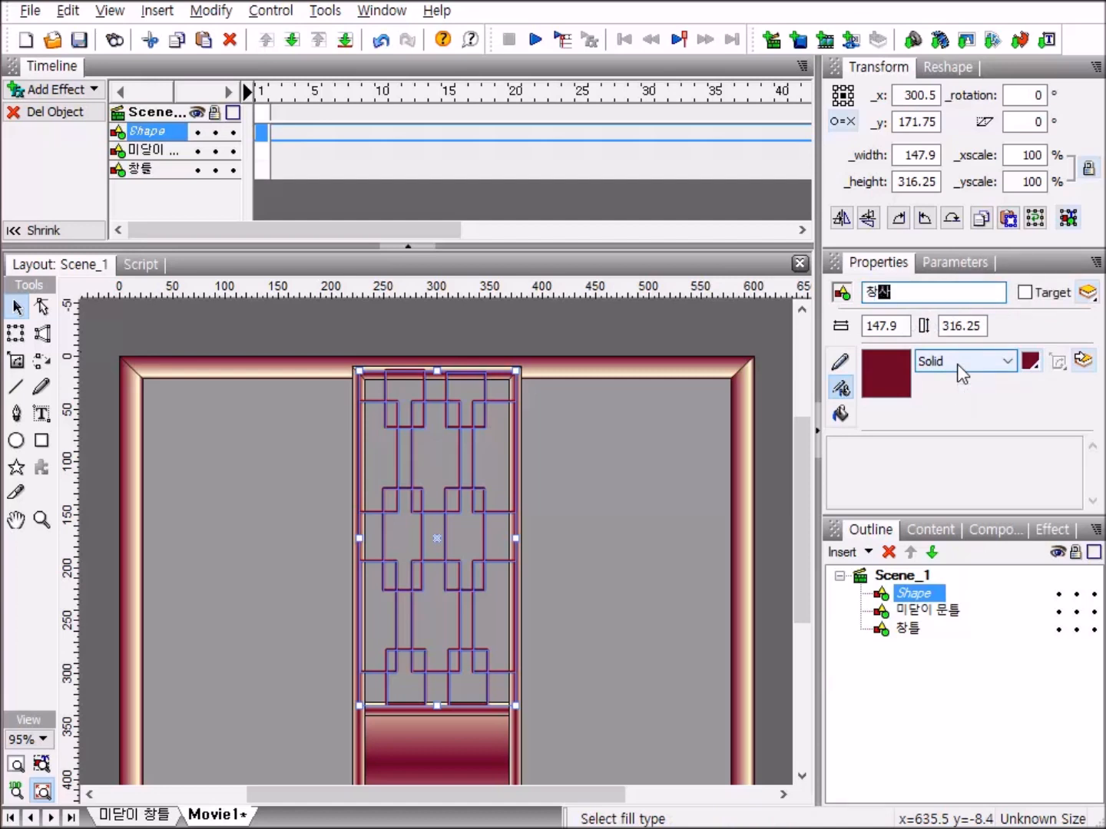
{"action": "key", "text": "Return"}
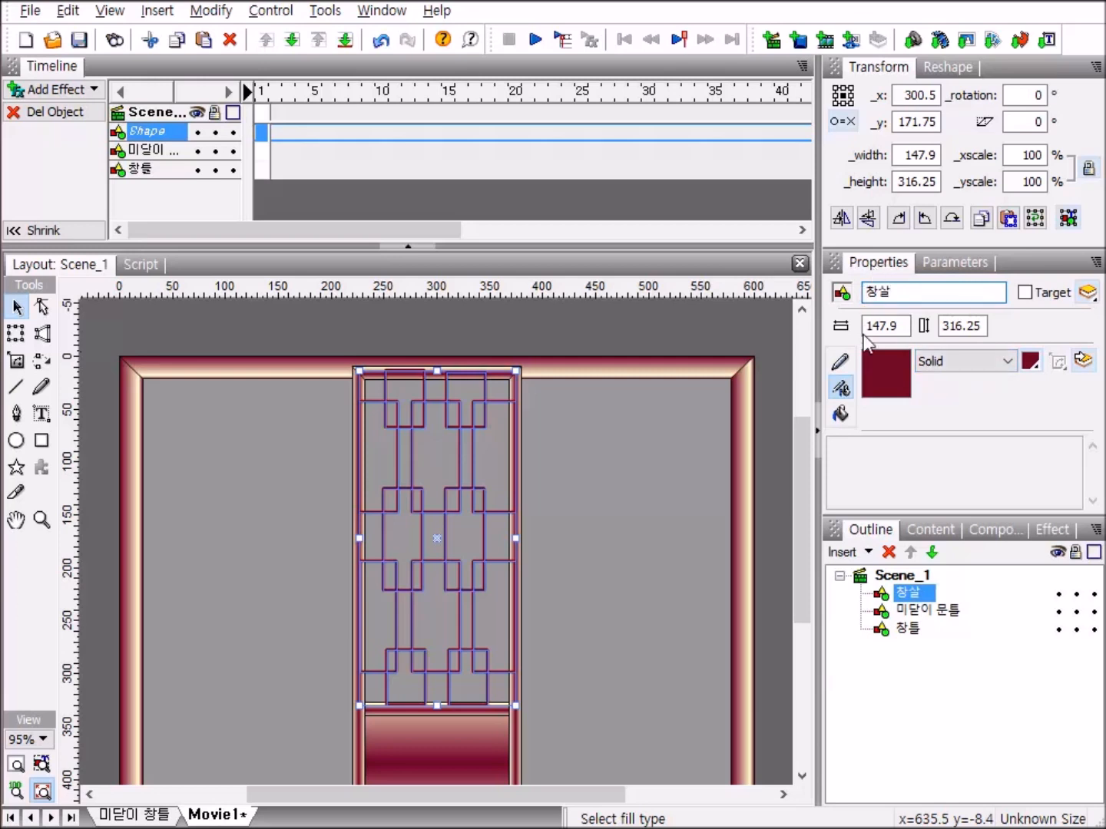
{"action": "left_click", "coordinate": [888, 576]}
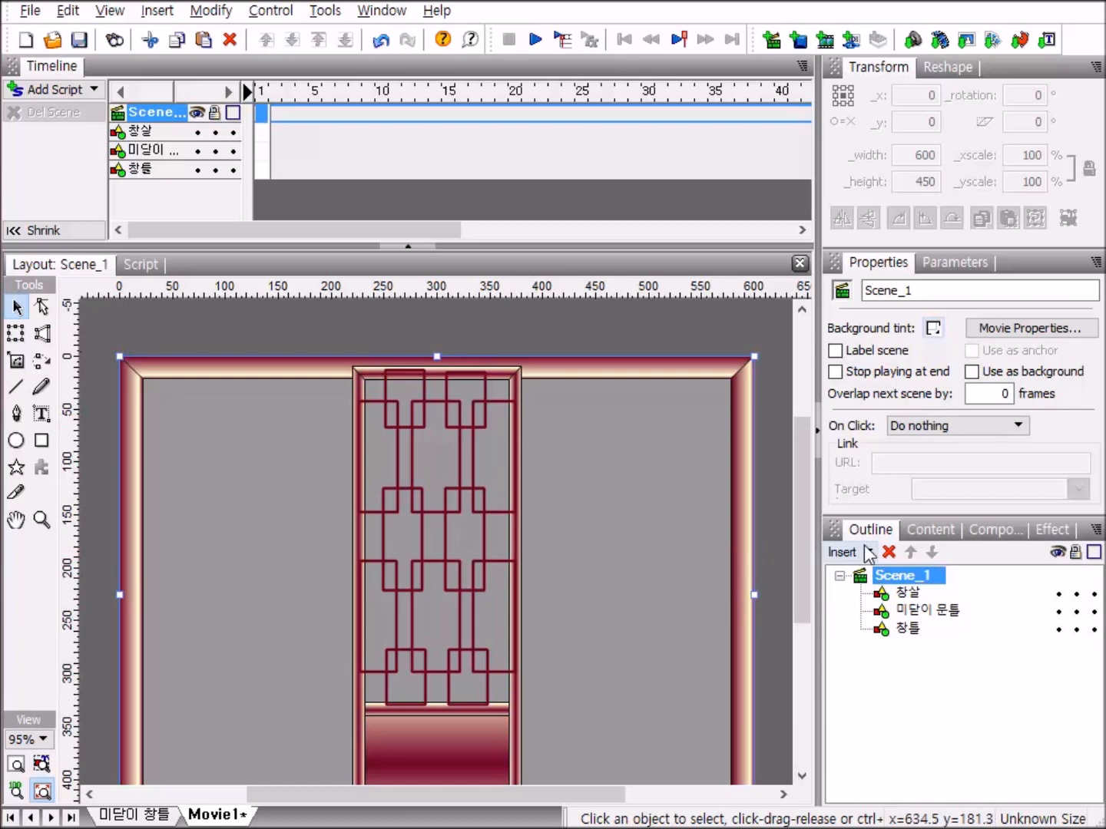
Step: Send the 창살 lattice one level back, behind the 미닫이 문틀 frame, and leave the lattice selected
{"action": "left_click", "coordinate": [907, 593]}
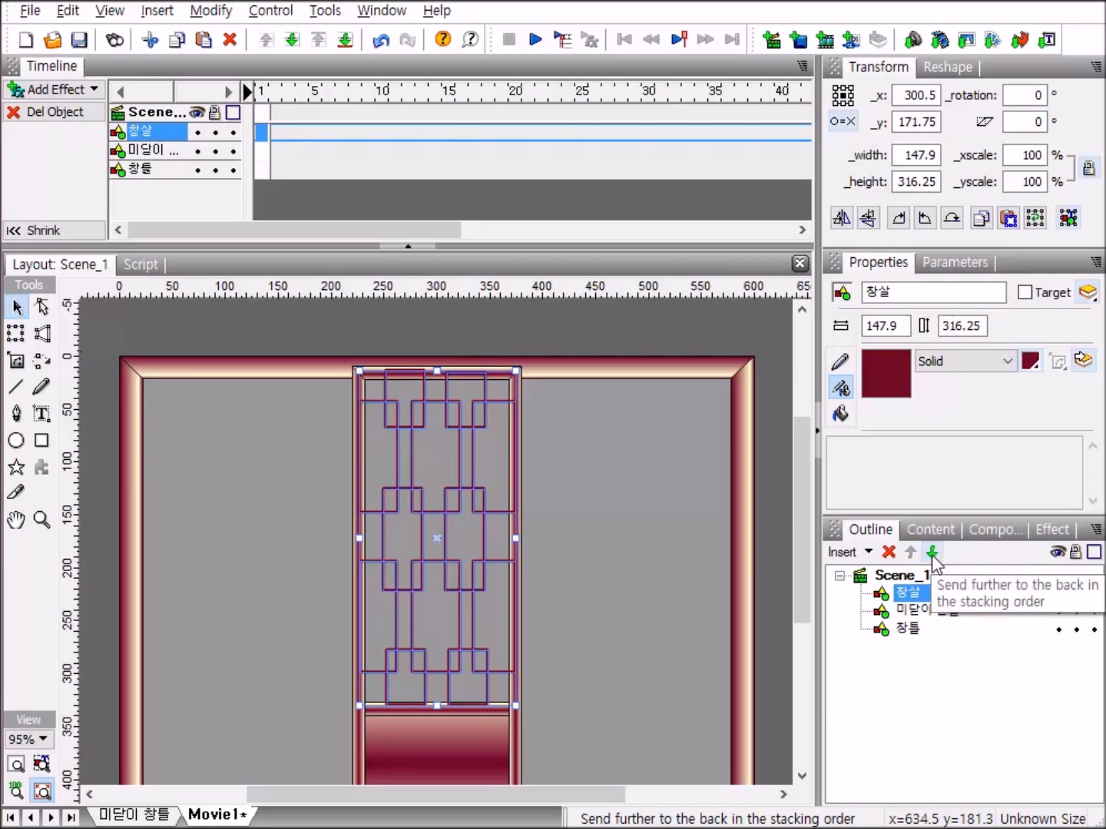
{"action": "left_click", "coordinate": [932, 551]}
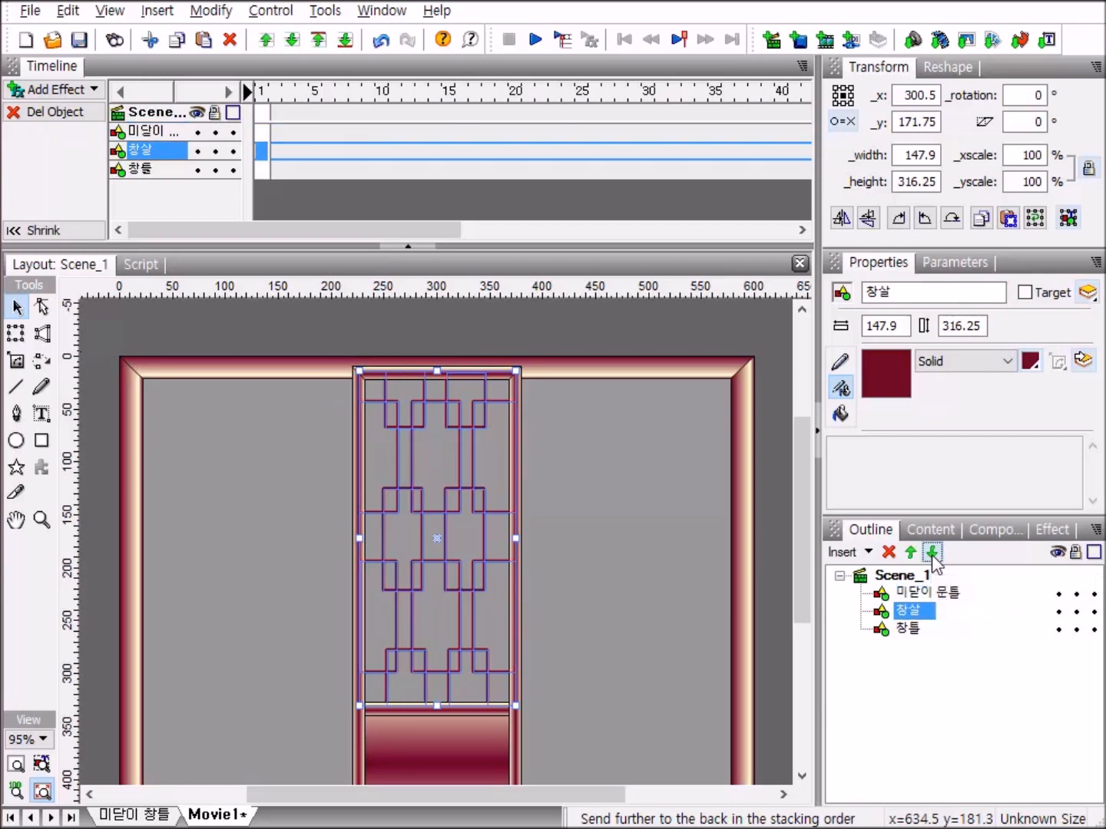
{"action": "left_click", "coordinate": [883, 577]}
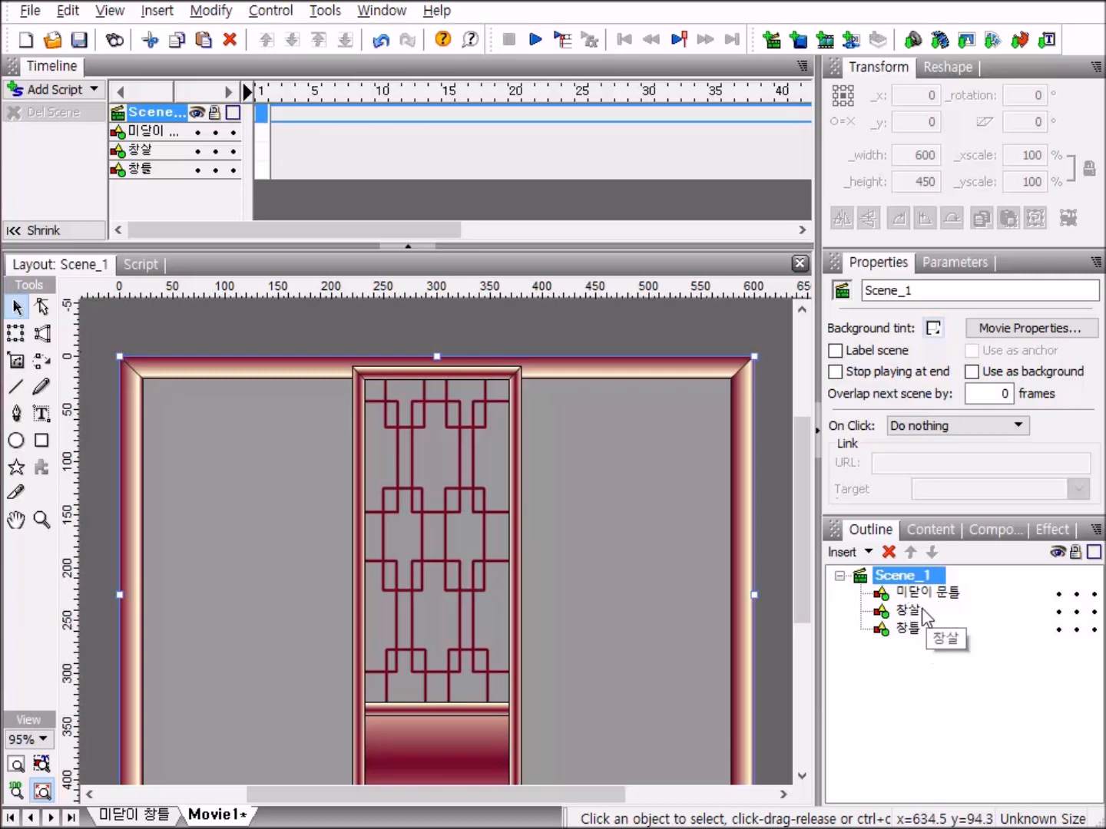
{"action": "left_click", "coordinate": [891, 612]}
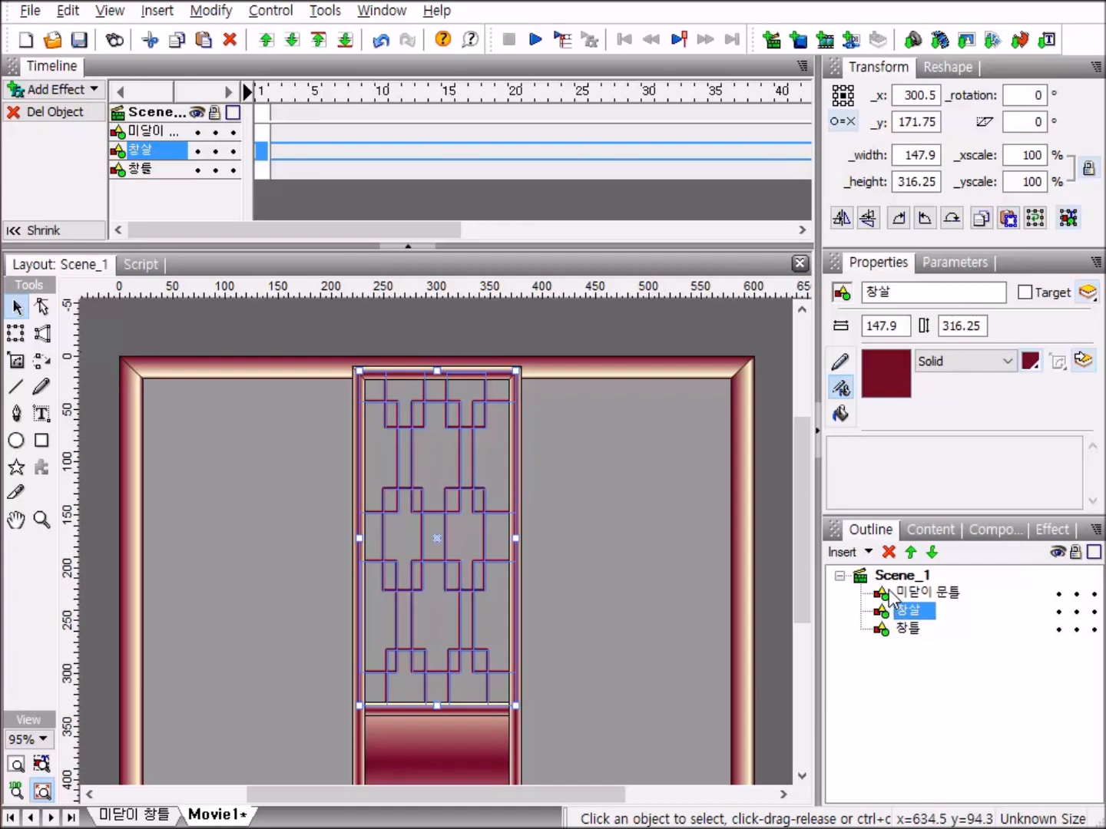
Step: Group the objects 미닫이 문틀 and 창살 as a single shape, without emptying their overlapping regions
{"action": "left_click", "coordinate": [889, 593], "text": "ctrl"}
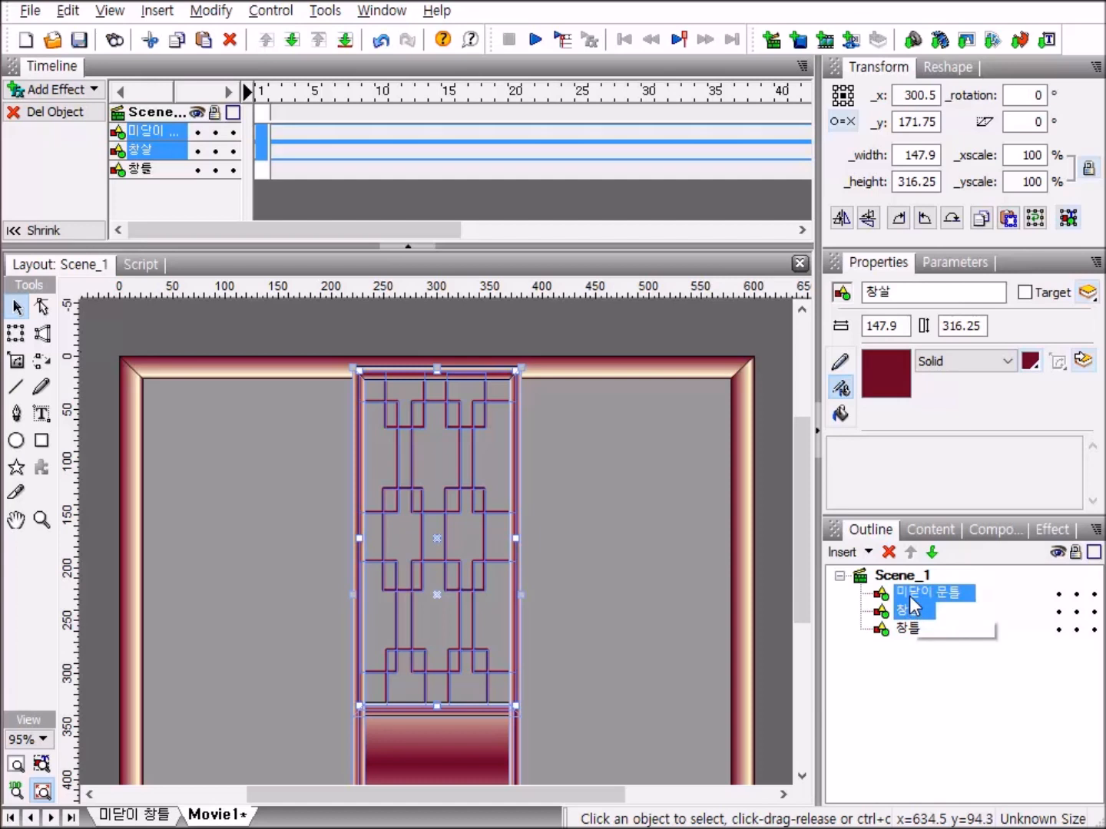
{"action": "right_click", "coordinate": [912, 606]}
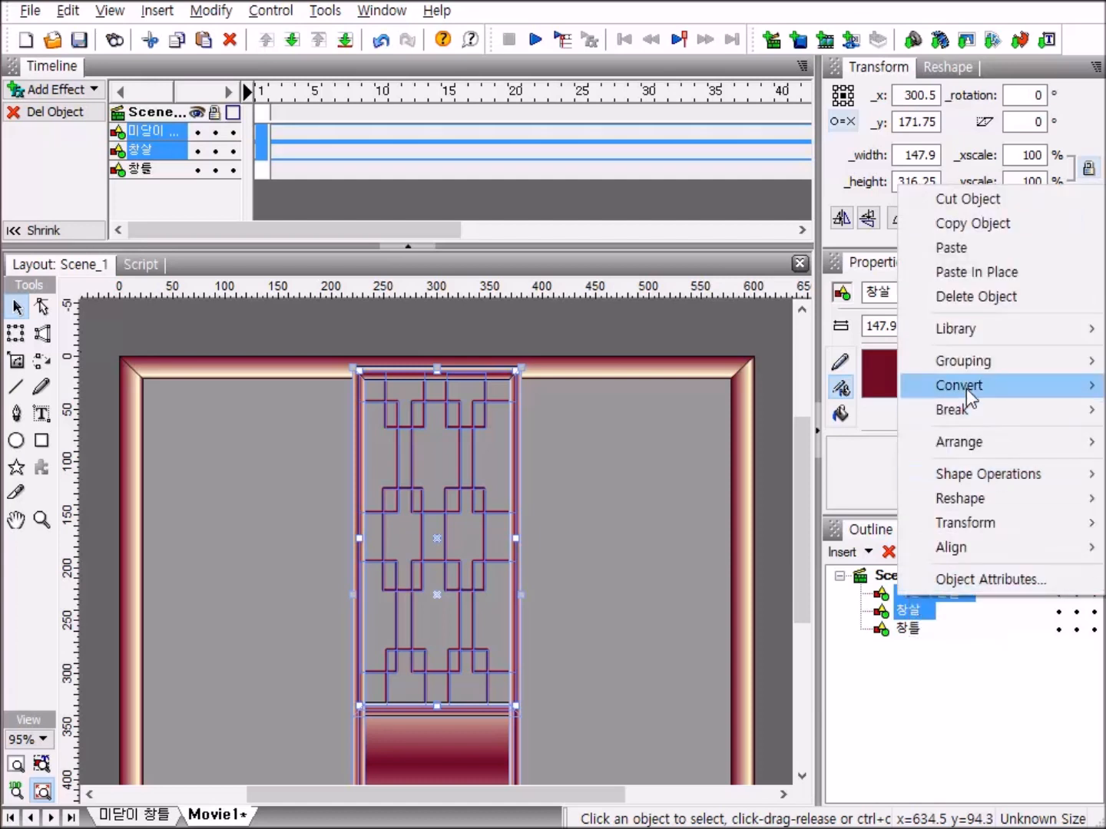
{"action": "mouse_move", "coordinate": [973, 371]}
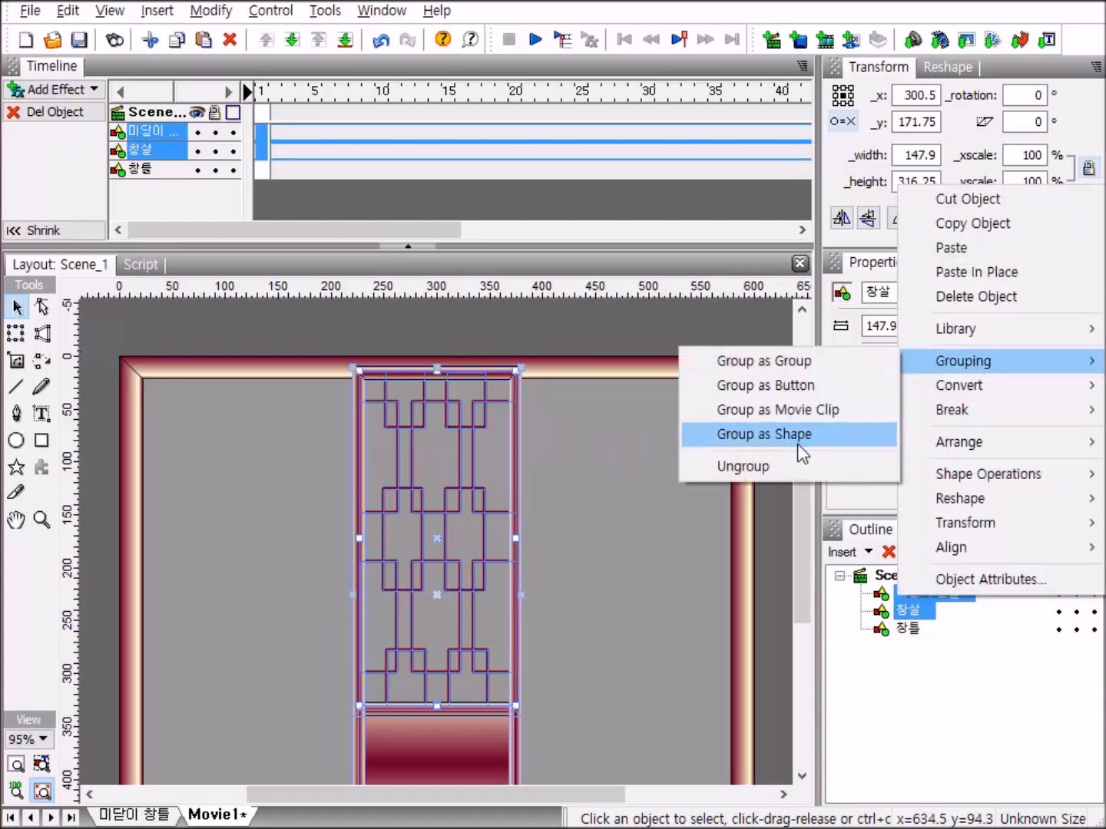
{"action": "left_click", "coordinate": [796, 435]}
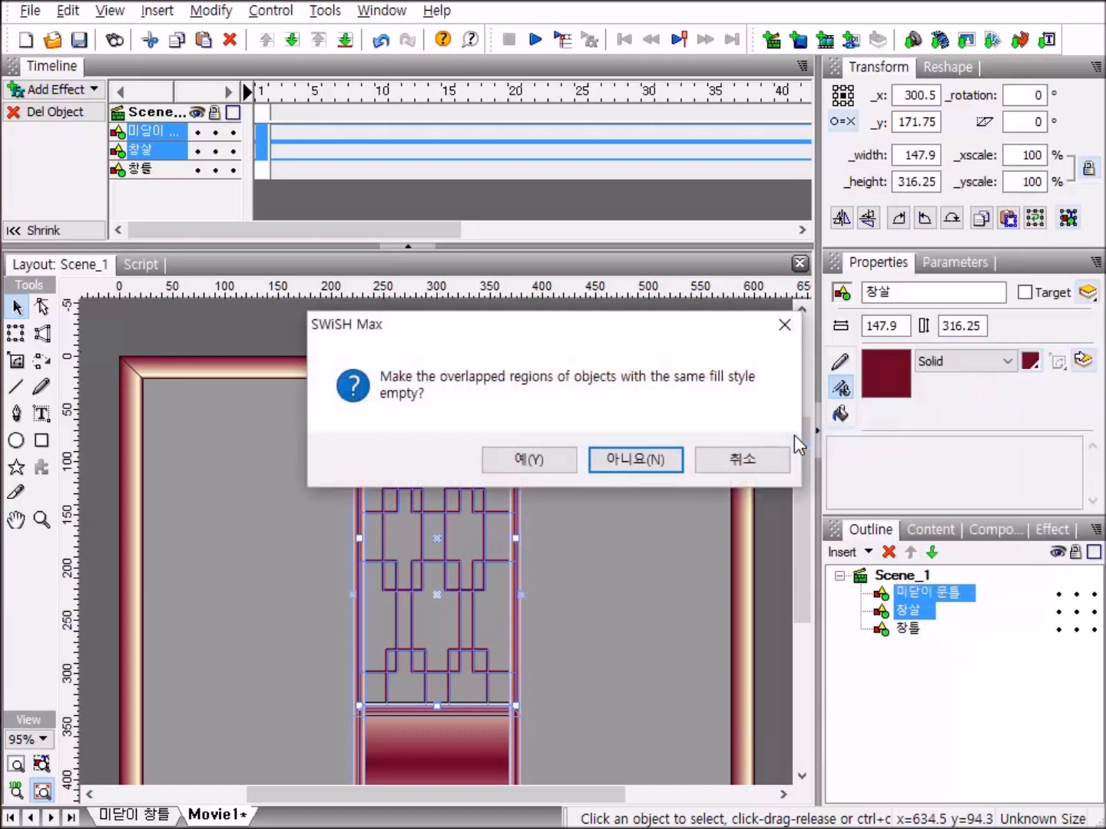
{"action": "left_click", "coordinate": [630, 460]}
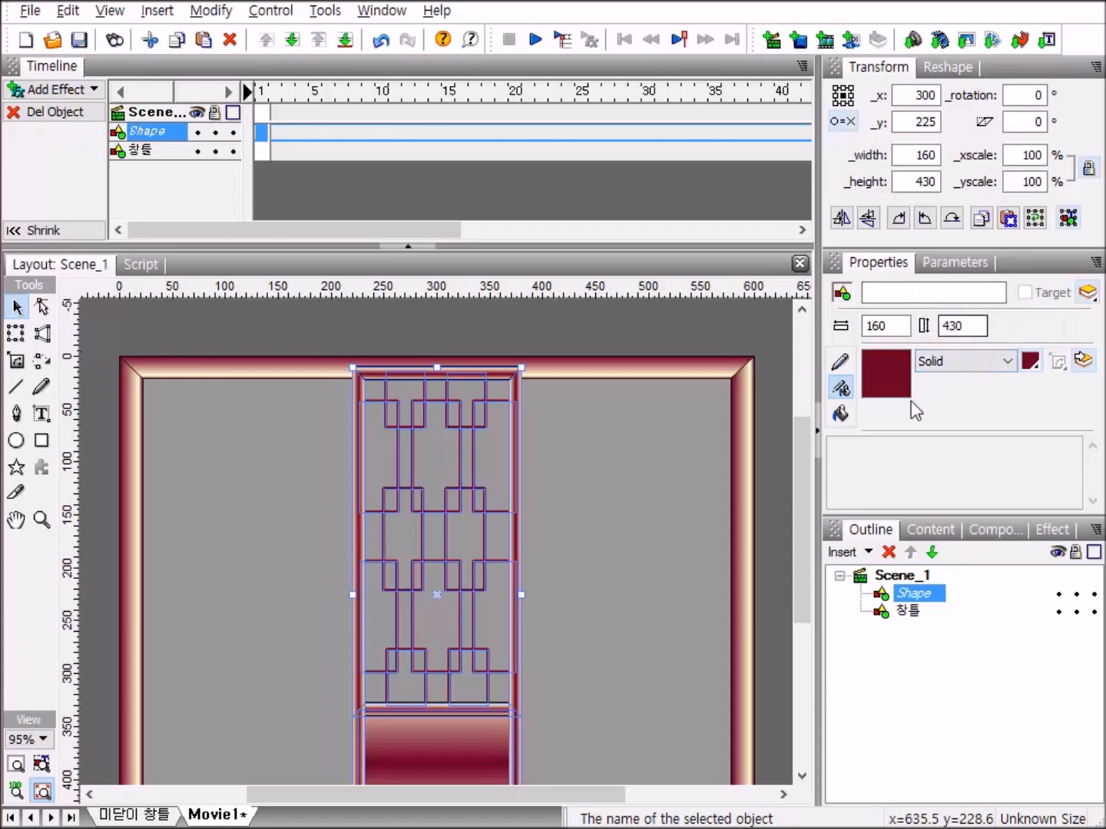
Step: Name the newly grouped door frame shape 미닫이문틀
{"action": "left_click", "coordinate": [881, 293]}
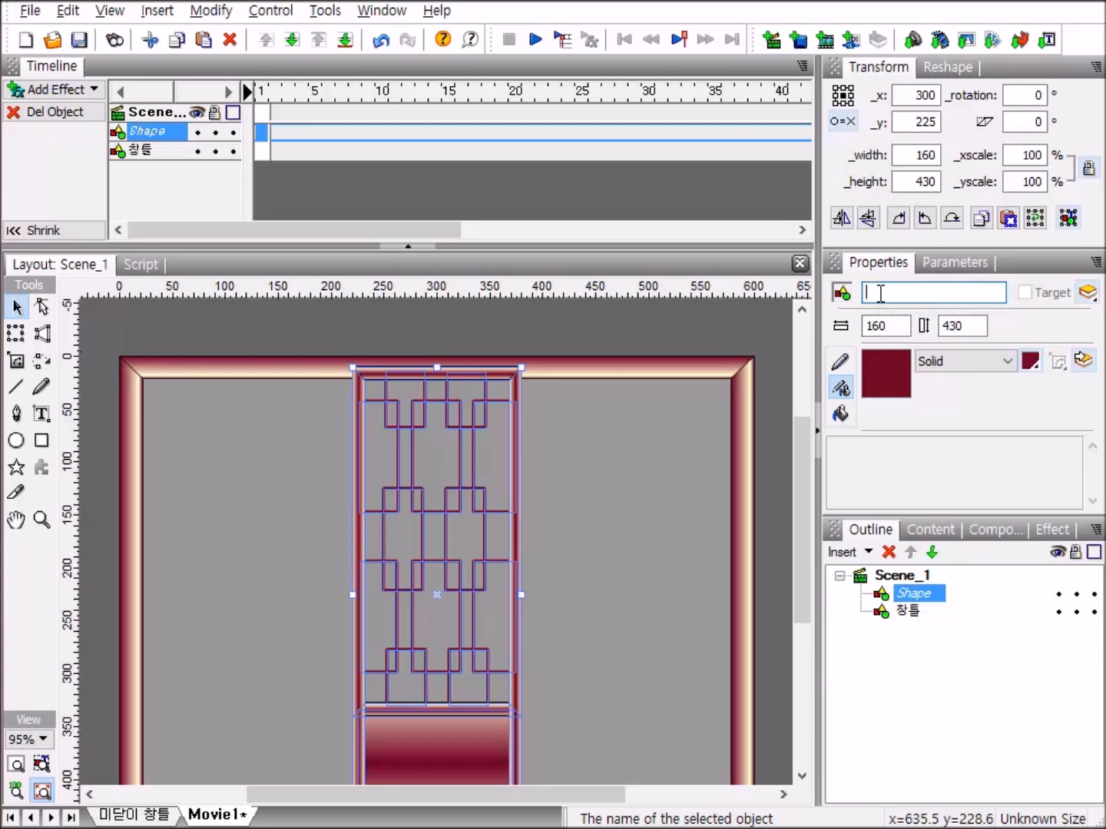
{"action": "type", "text": "미다"}
{"action": "type", "text": "ㄷ임무"}
{"action": "type", "text": "틀"}
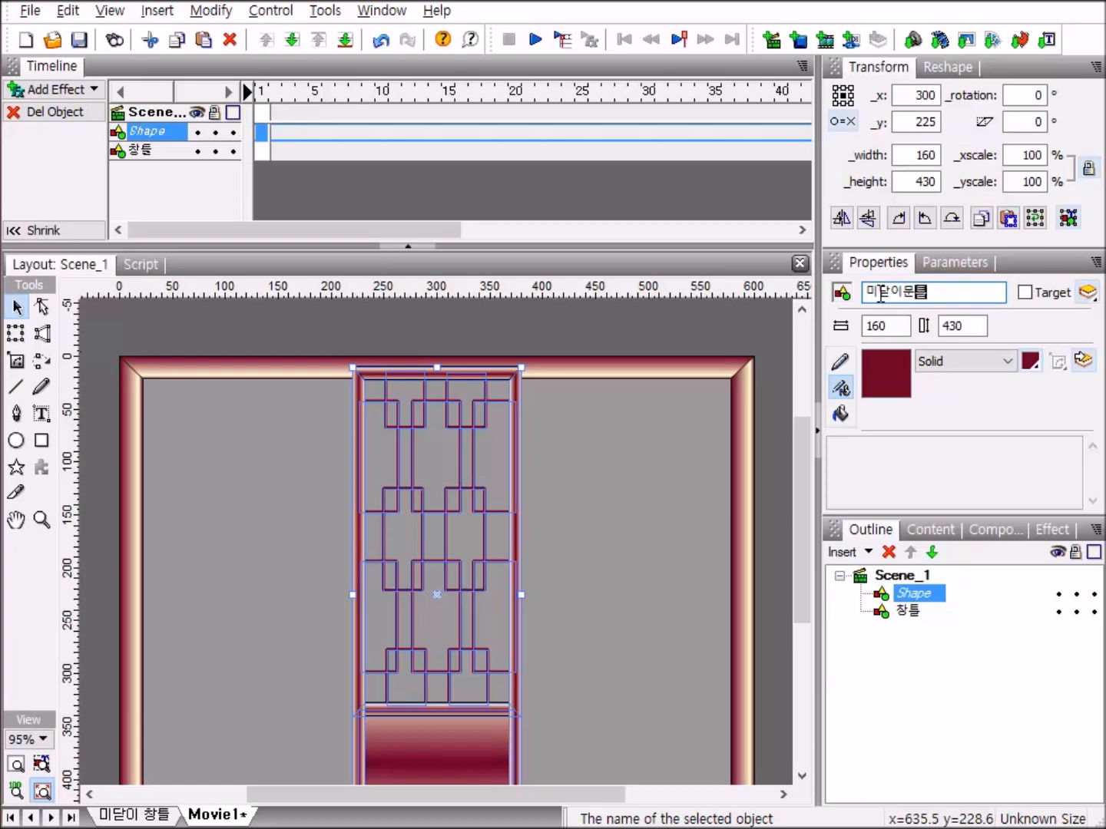
{"action": "key", "text": "Return"}
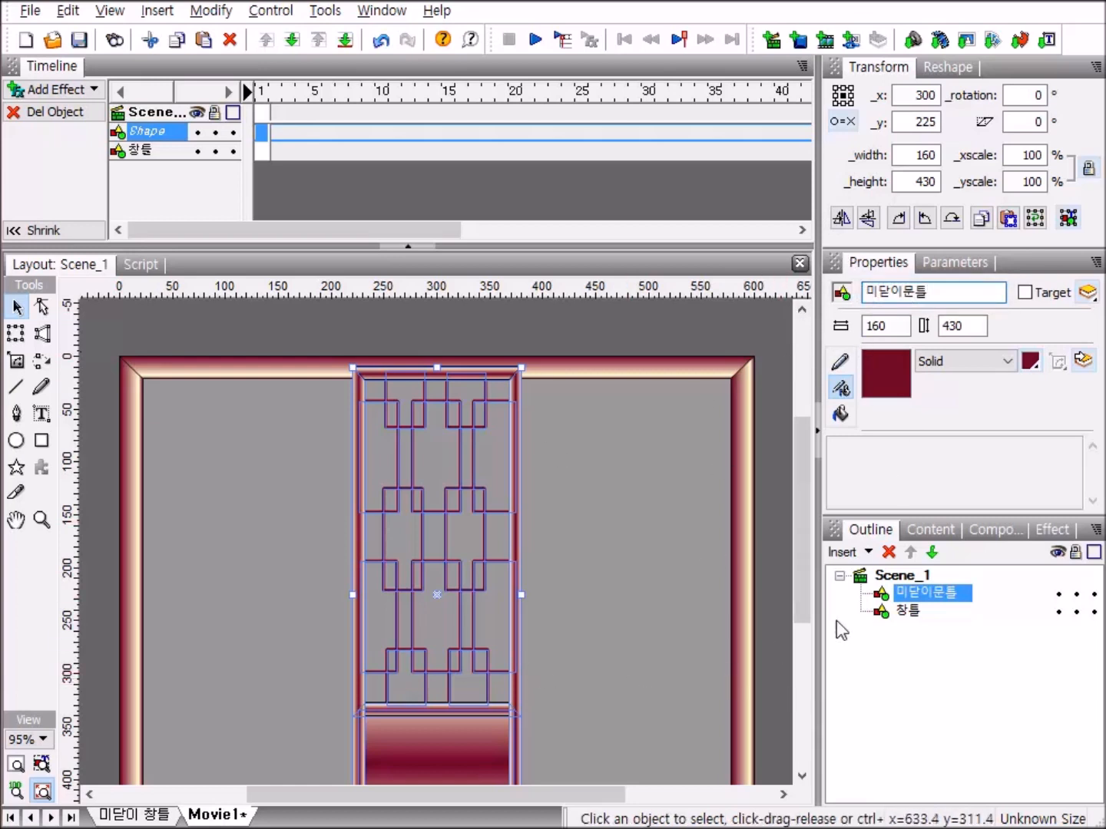
Step: Draw a rectangle about 148 by 318 over the lattice area in the upper part of the sliding door
{"action": "left_click", "coordinate": [891, 577]}
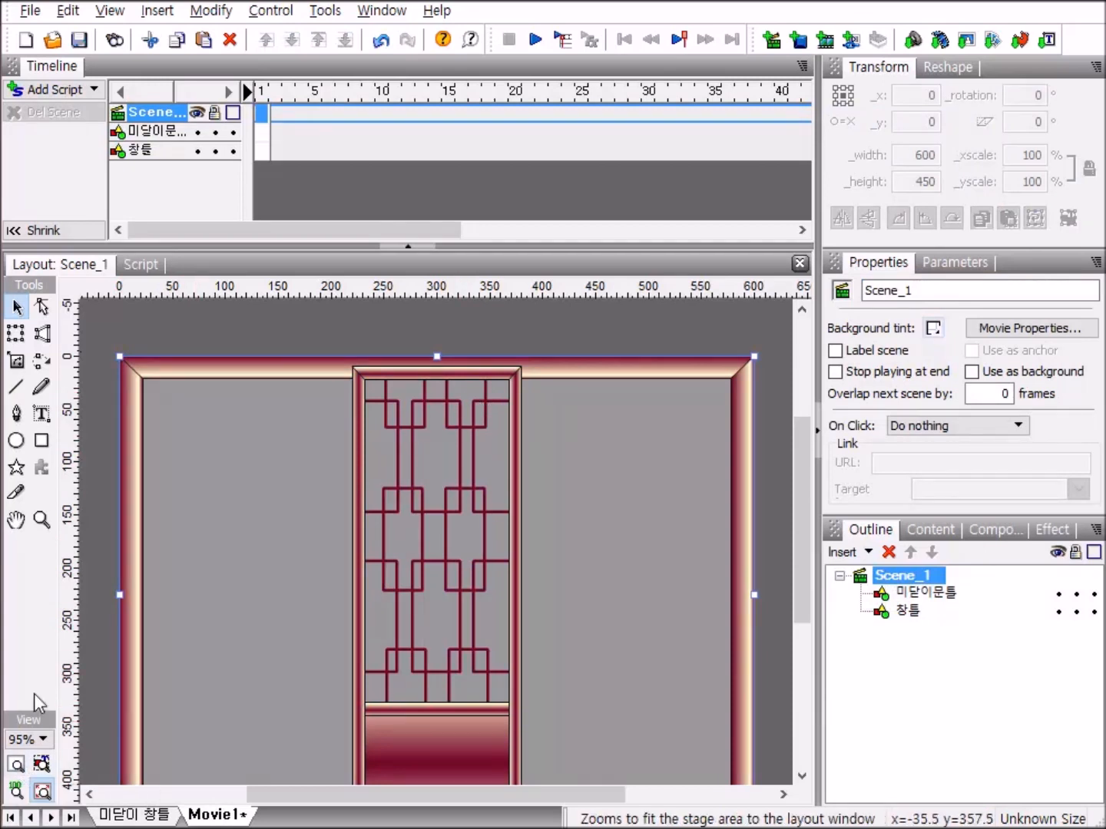
{"action": "left_click", "coordinate": [16, 768]}
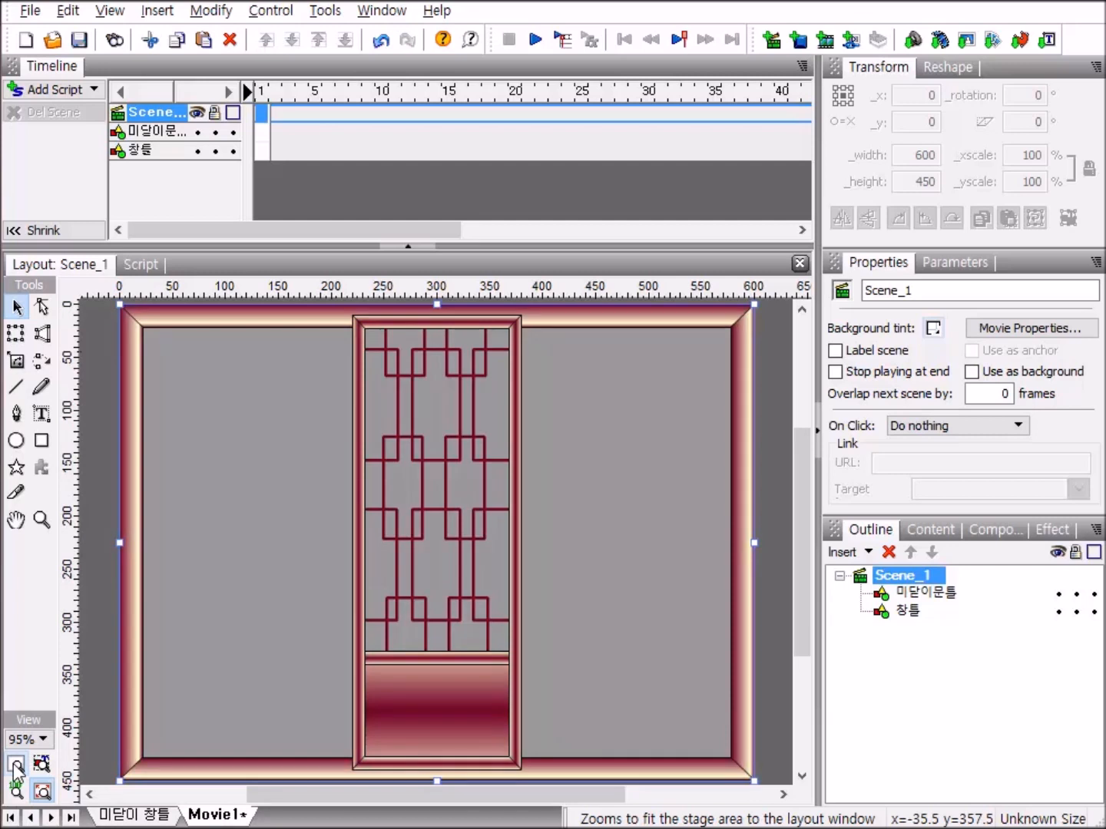
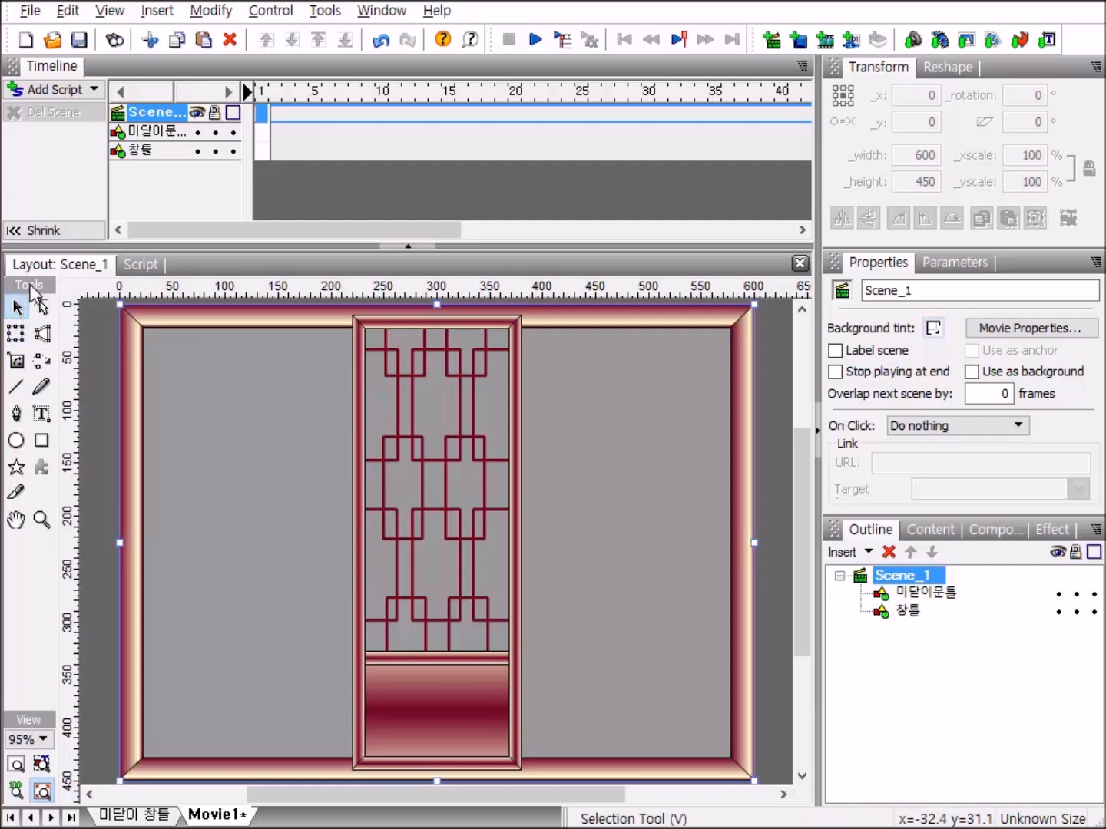
{"action": "left_click", "coordinate": [41, 444]}
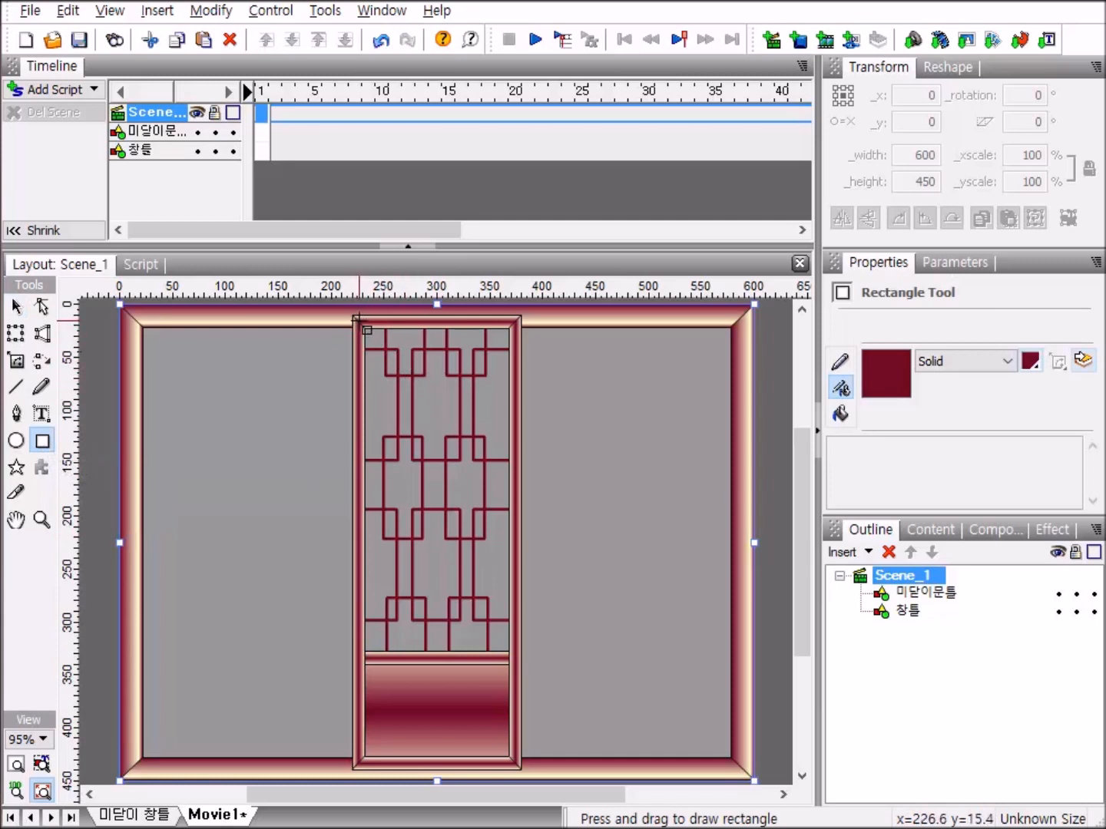
{"action": "left_click_drag", "start_coordinate": [356, 321], "coordinate": [515, 652]}
{"action": "left_click_drag", "start_coordinate": [517, 656], "coordinate": [514, 658]}
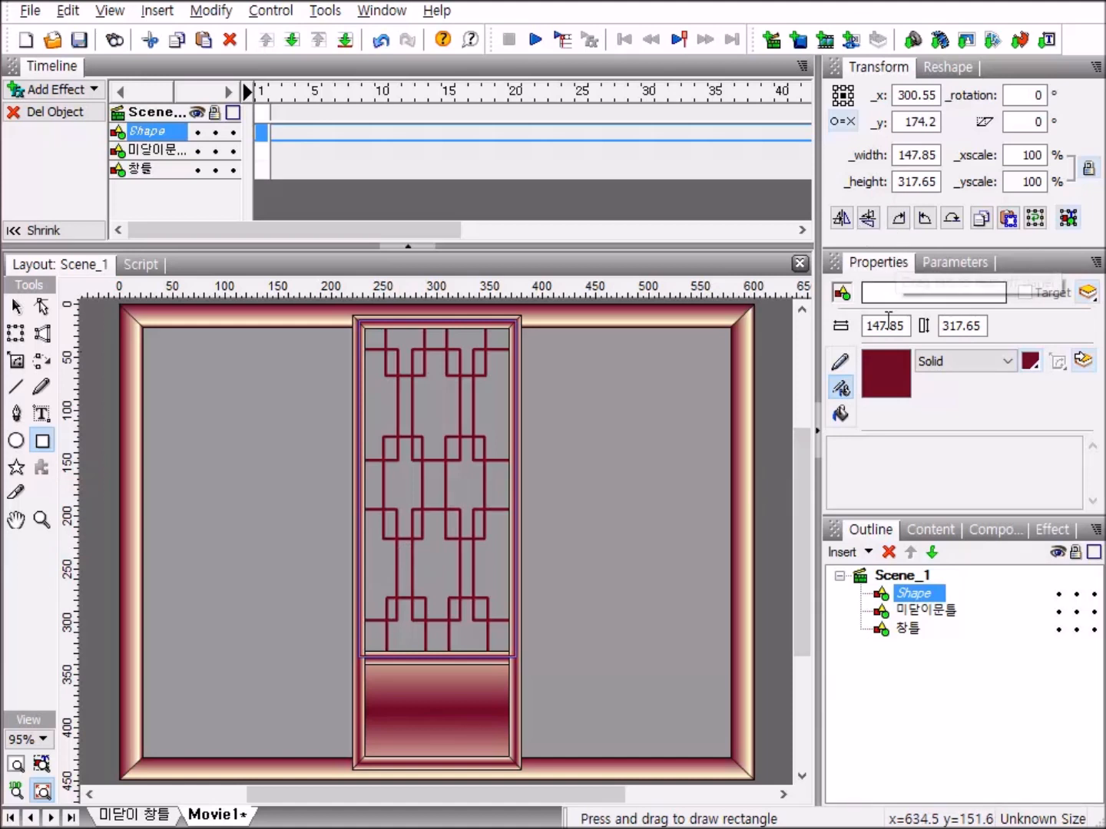
Step: Give the new rectangle a solid light grey fill, colour CCCCCC
{"action": "left_click", "coordinate": [840, 415]}
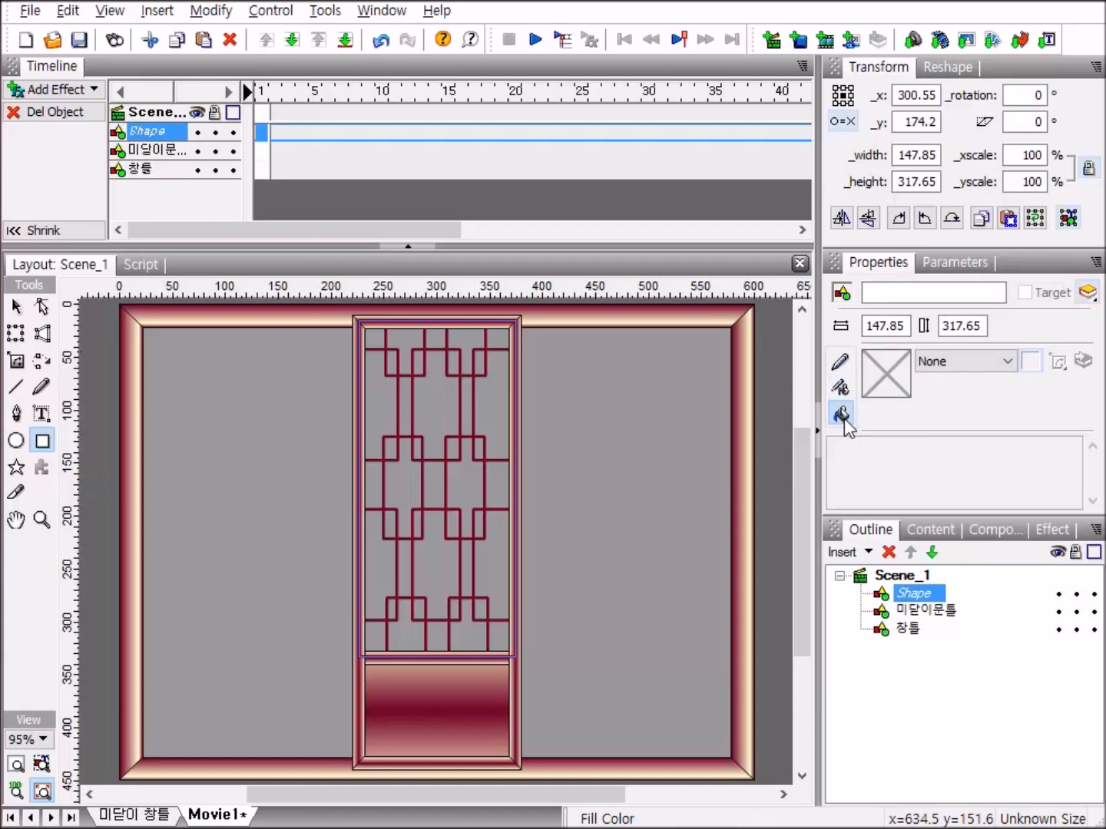
{"action": "left_click", "coordinate": [1009, 362]}
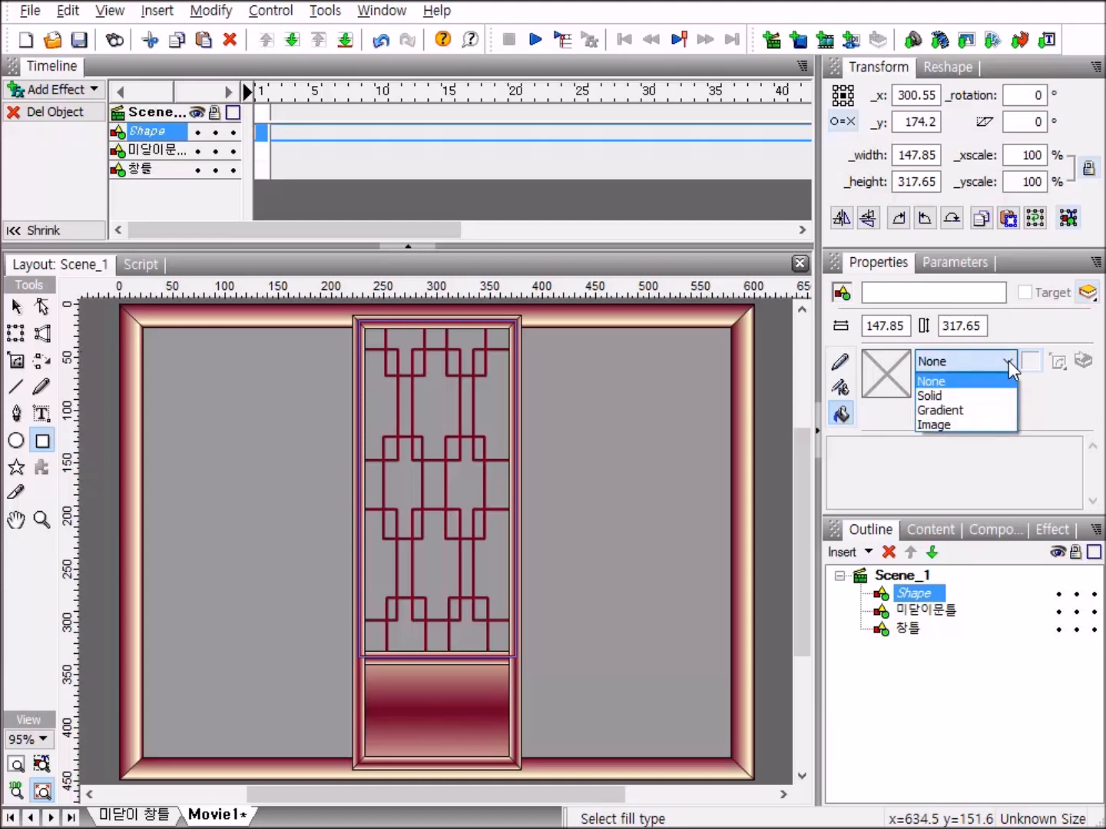
{"action": "left_click", "coordinate": [949, 397]}
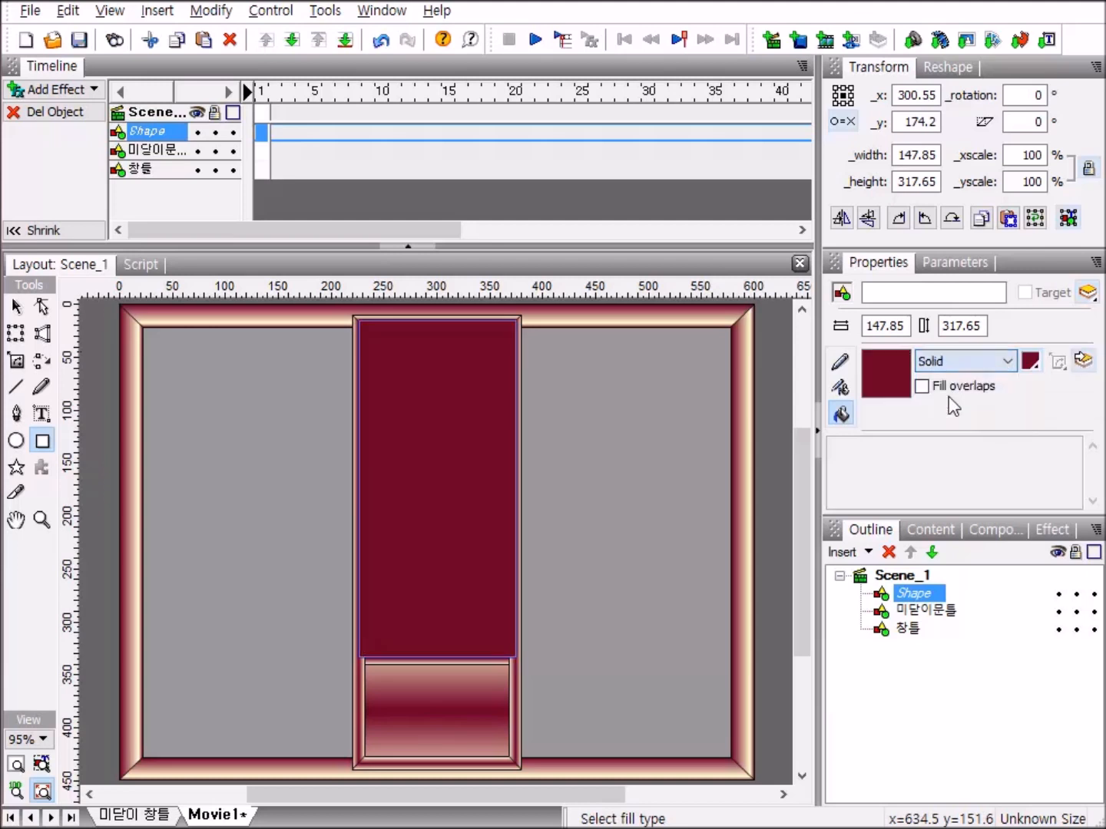
{"action": "left_click", "coordinate": [1031, 361]}
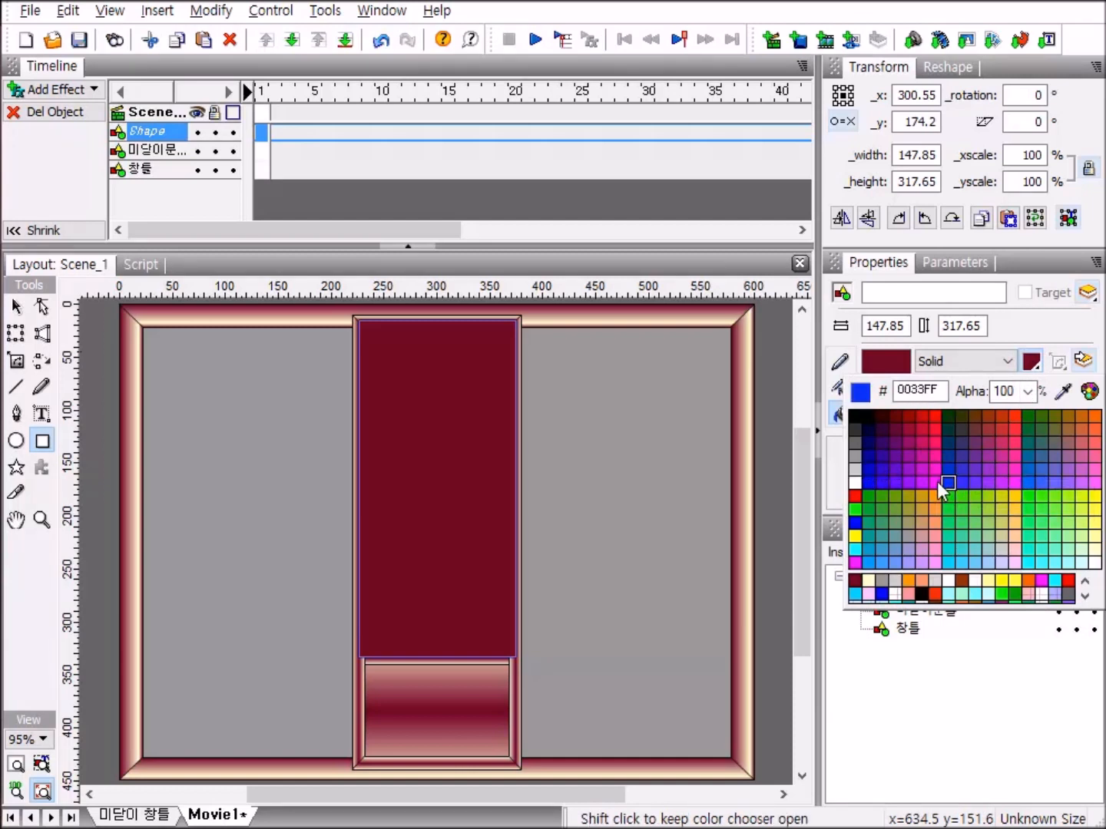
{"action": "left_click", "coordinate": [854, 471]}
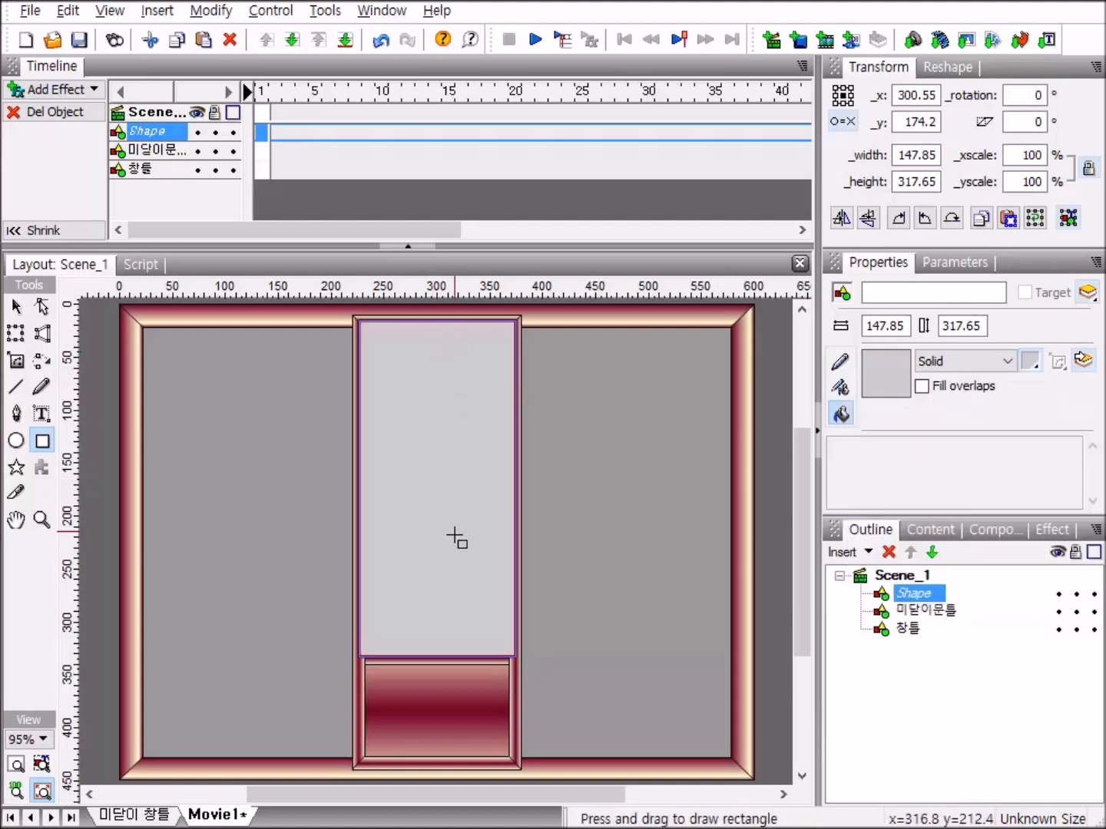
Step: Set the alpha of the rectangle's grey fill to 75%
{"action": "left_click", "coordinate": [1032, 361]}
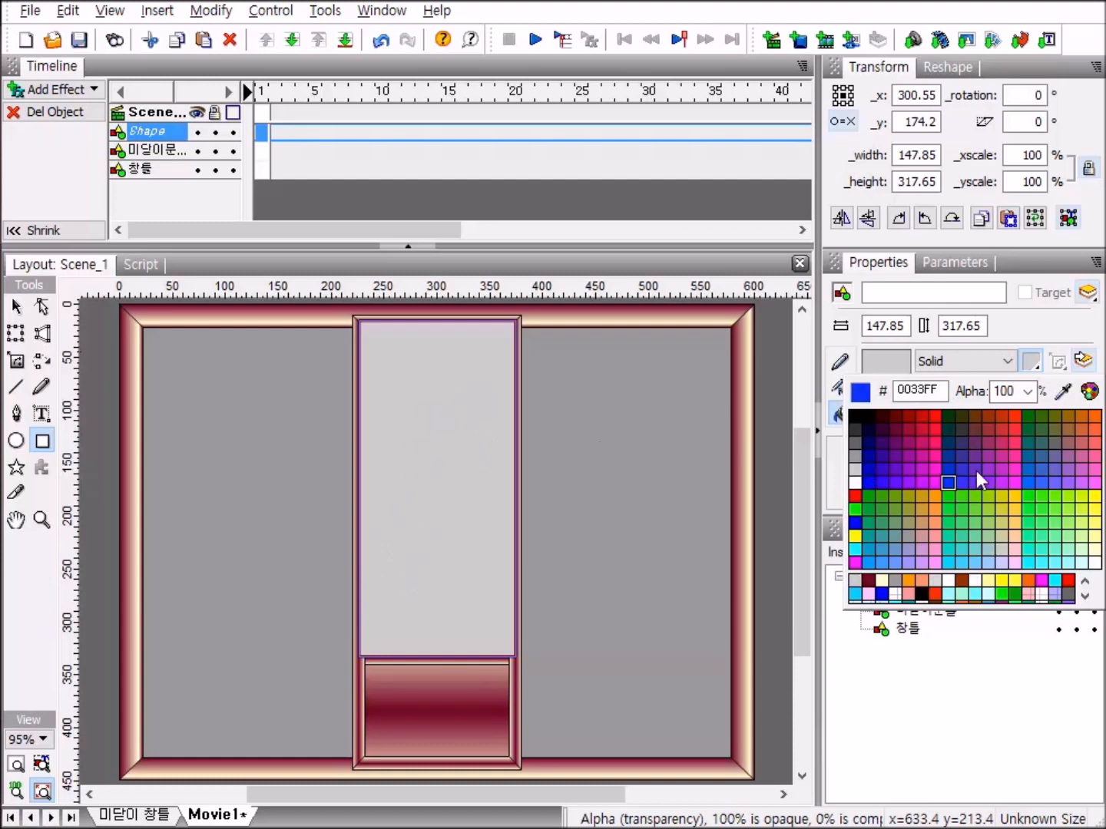
{"action": "left_click", "coordinate": [1027, 393]}
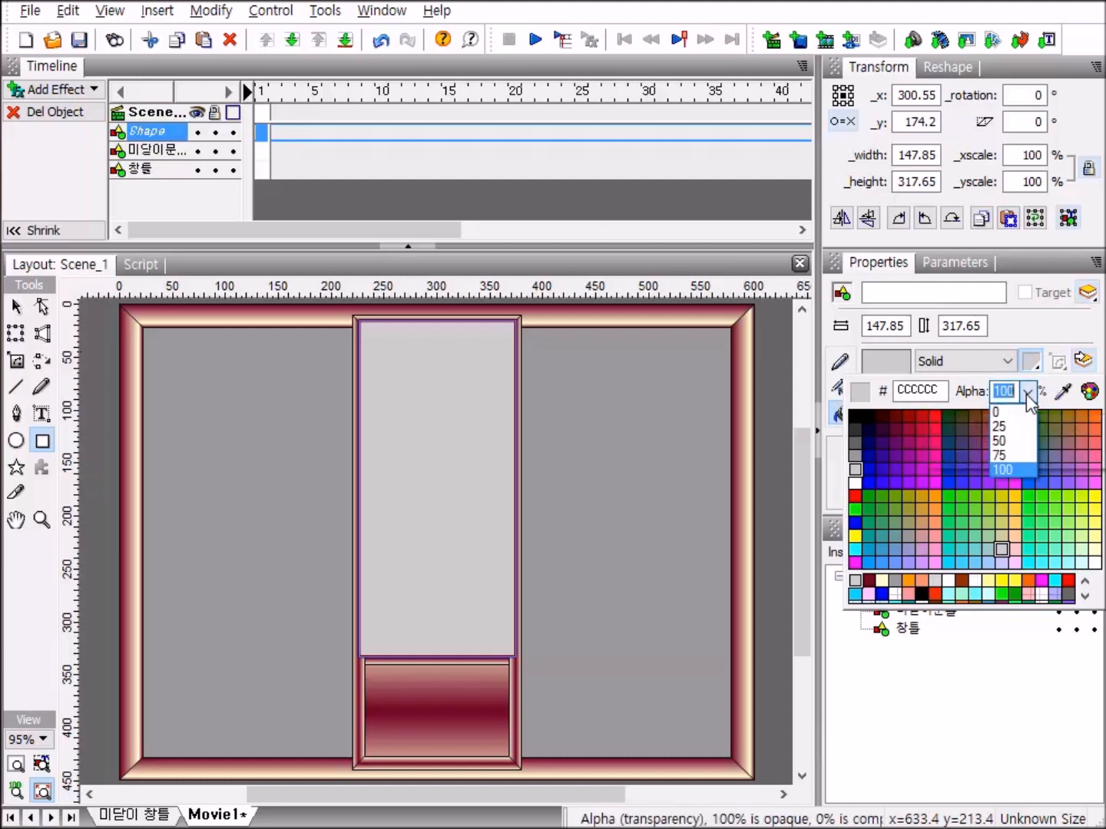
{"action": "left_click", "coordinate": [1012, 453]}
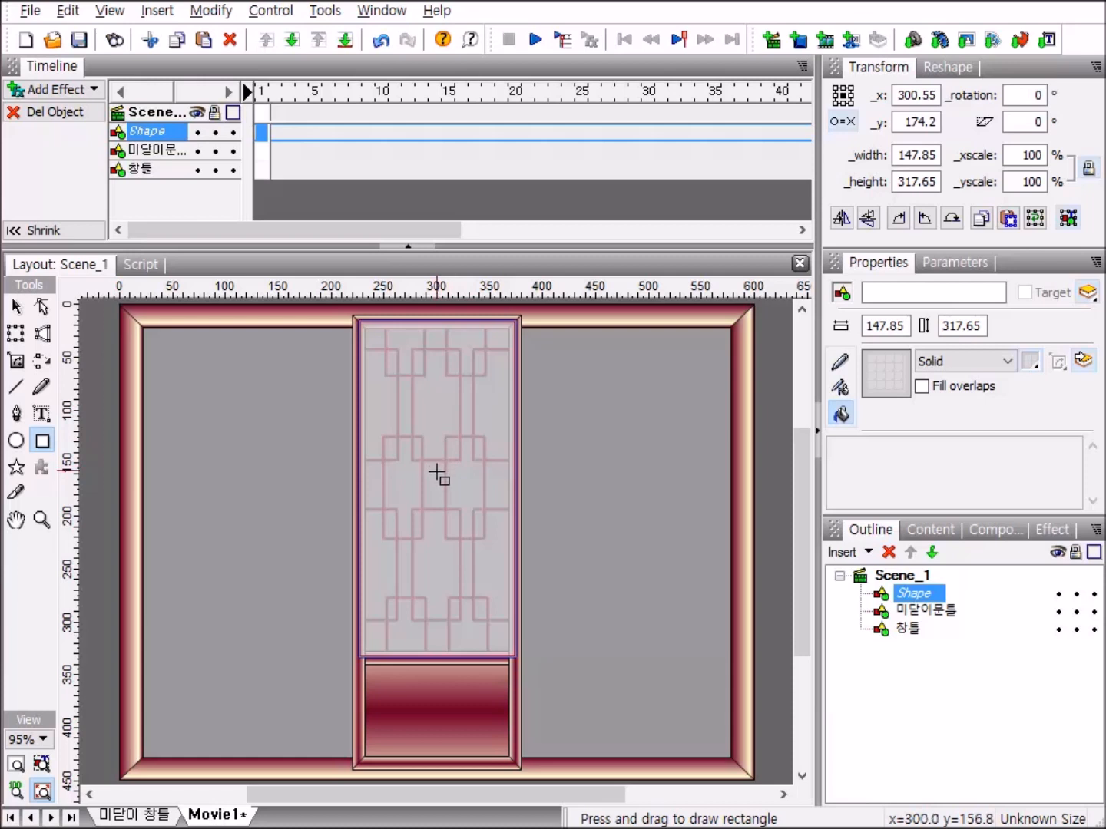
Step: Name the semi-transparent rectangle 한지 and send it one level back, behind 미닫이문틀
{"action": "left_click", "coordinate": [888, 292]}
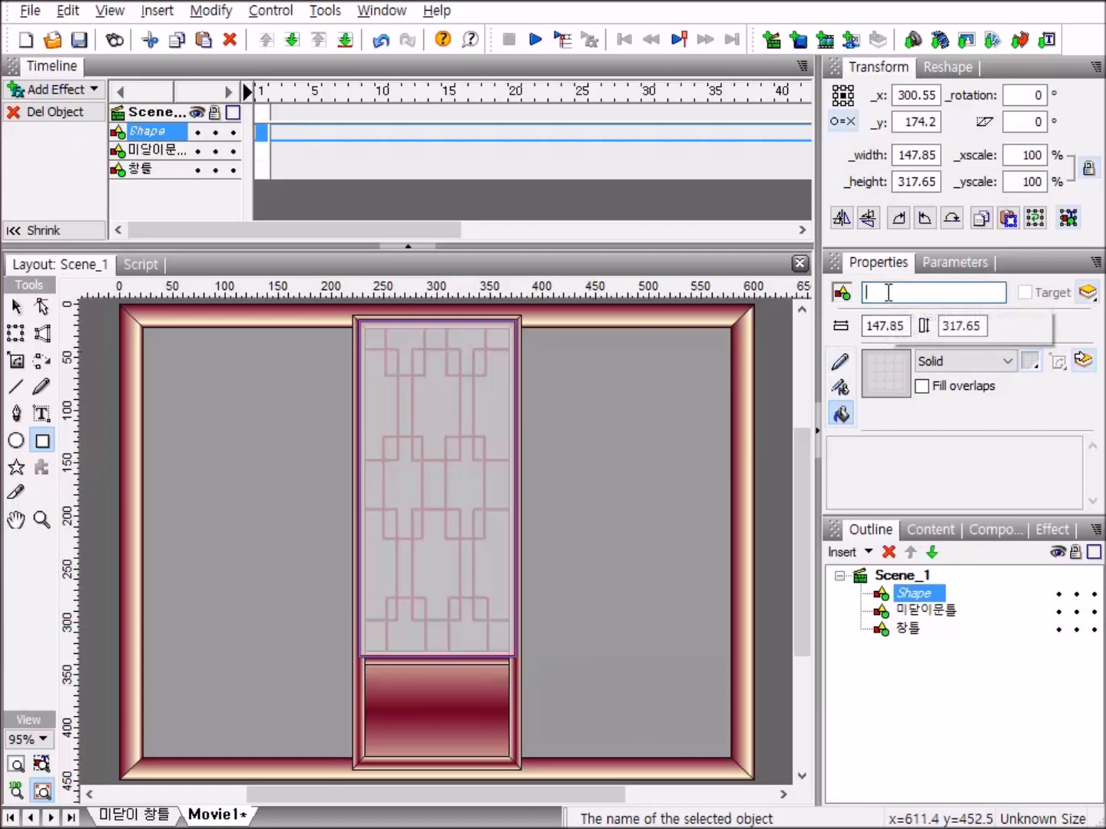
{"action": "type", "text": "미"}
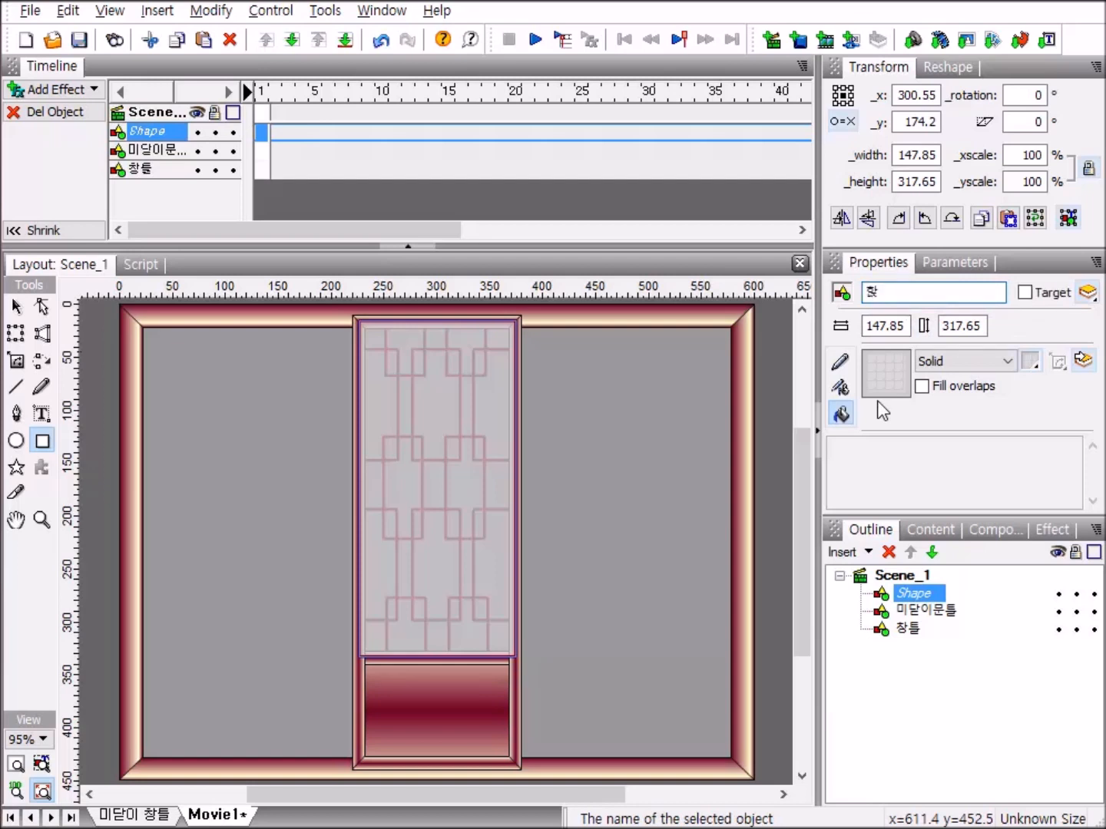
{"action": "type", "text": "지"}
{"action": "key", "text": "Return"}
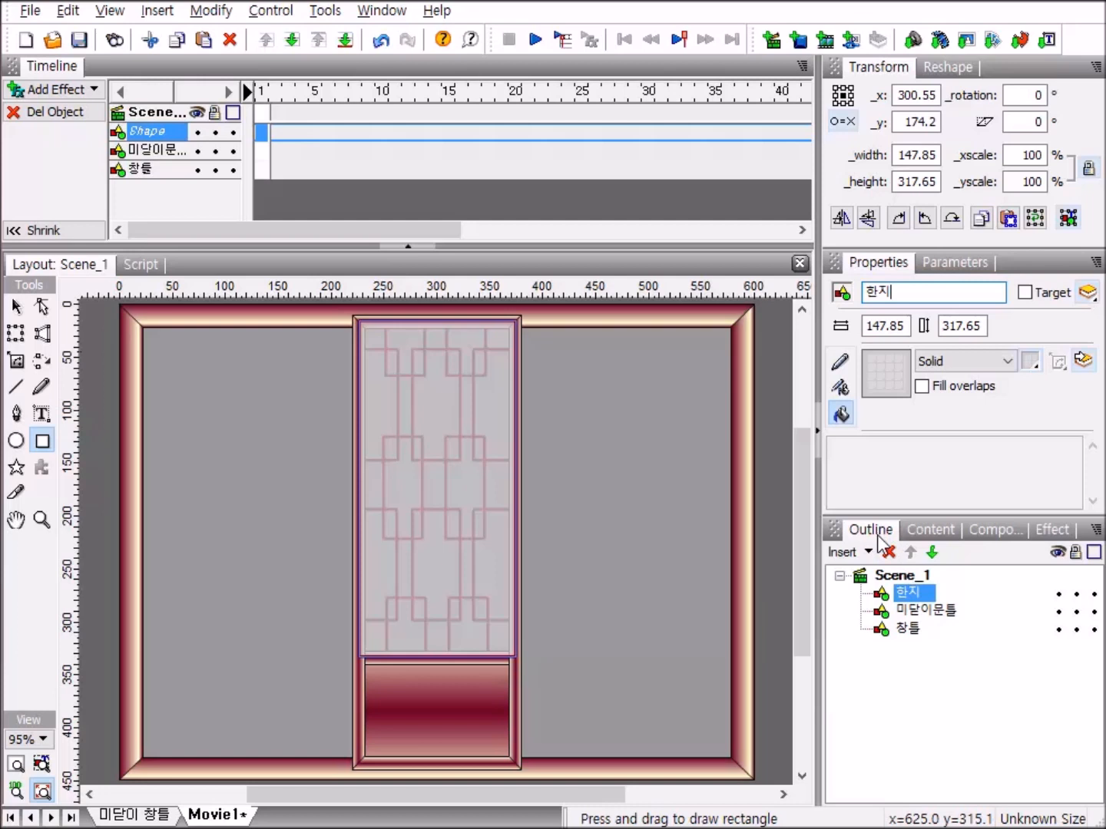
{"action": "key", "text": "Return"}
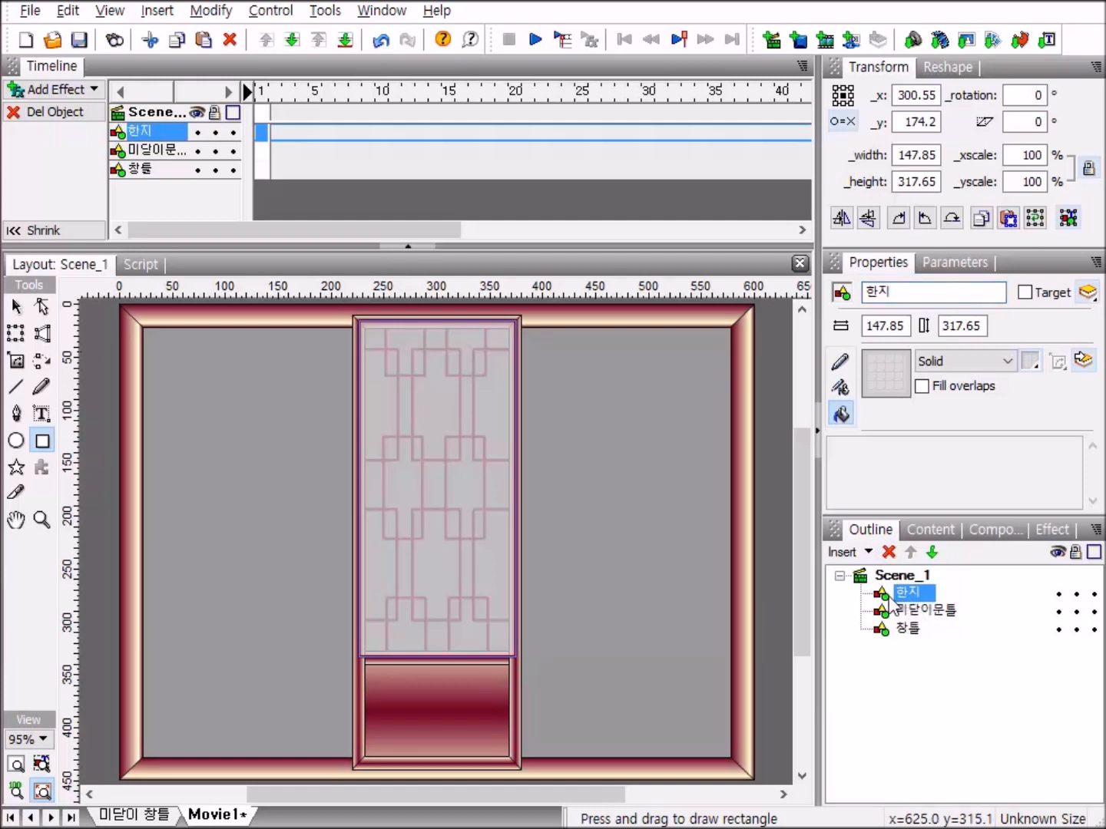
{"action": "left_click", "coordinate": [935, 553]}
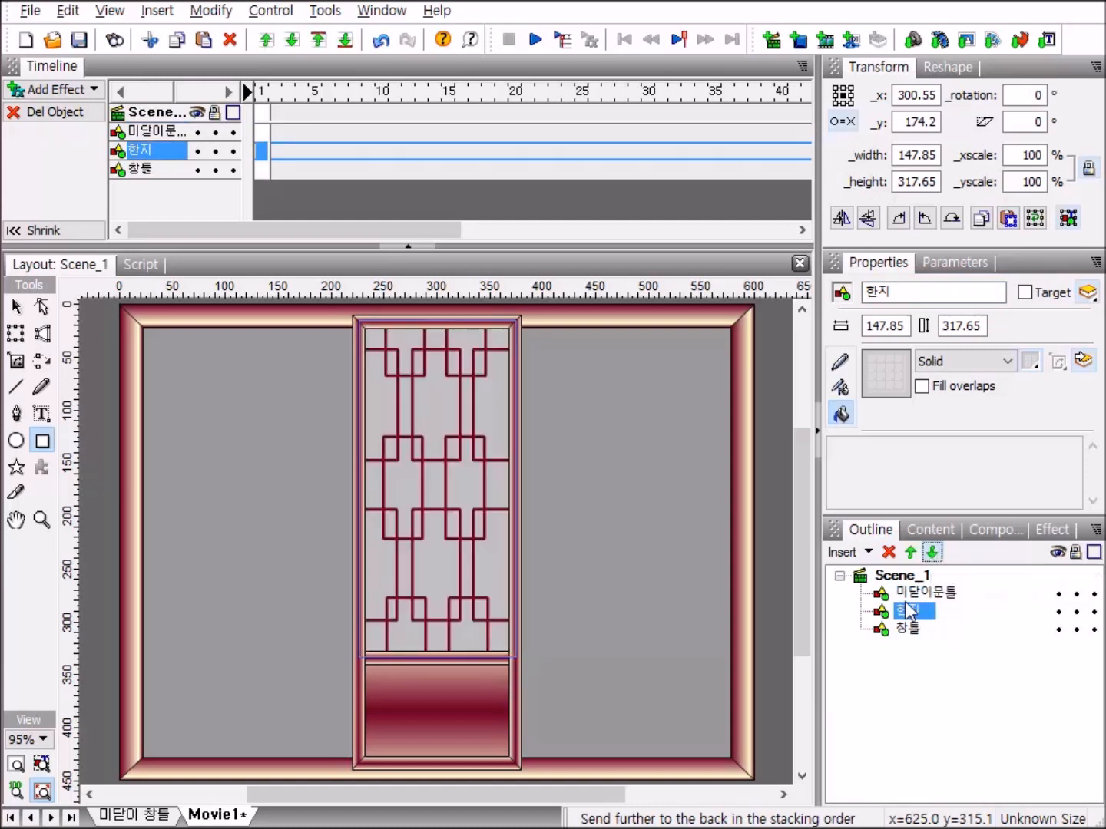
{"action": "left_click", "coordinate": [884, 581]}
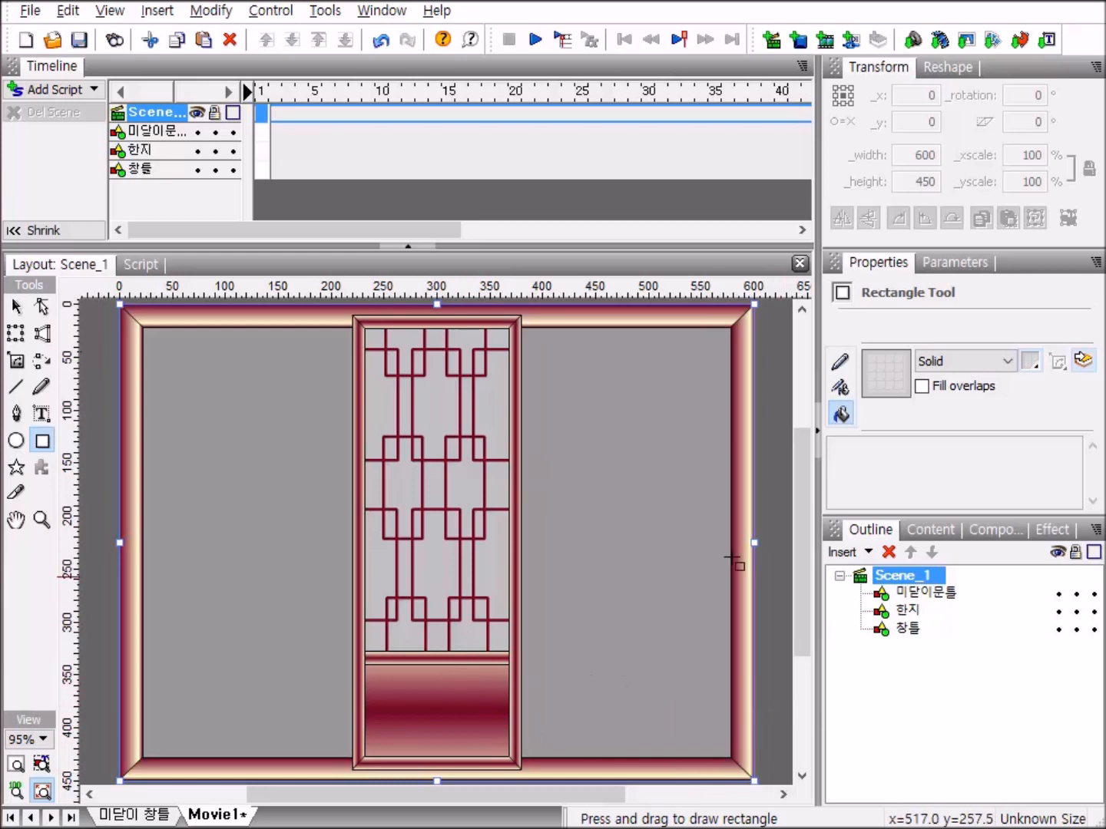
Step: Group 미닫이문틀 and 한지 as one shape, keeping their overlapping regions filled
{"action": "left_click", "coordinate": [891, 605]}
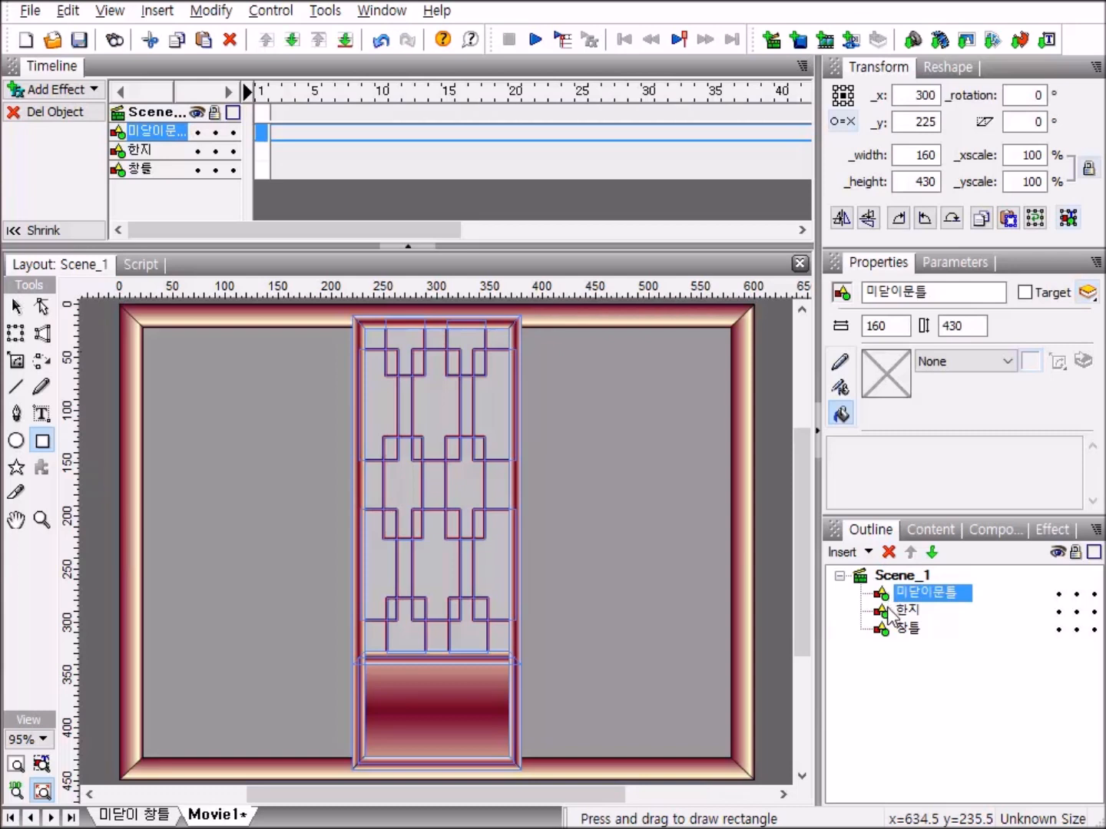
{"action": "left_click", "coordinate": [887, 609], "text": "ctrl"}
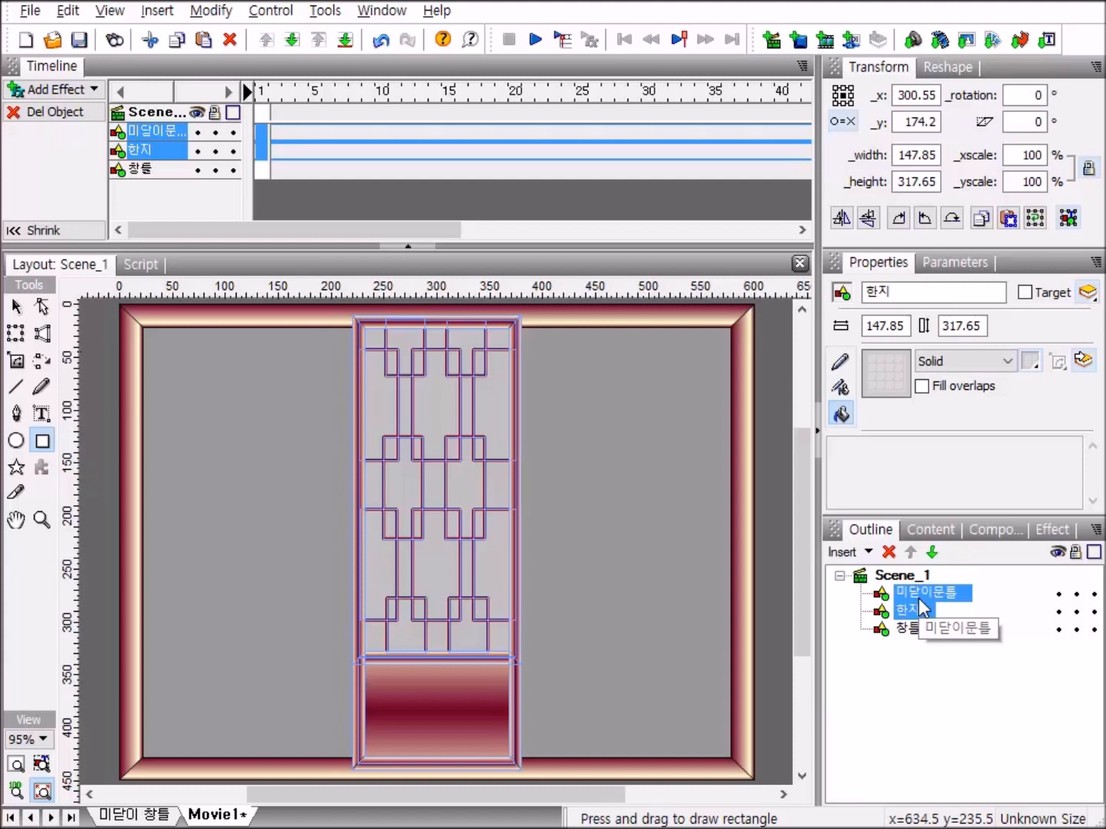
{"action": "right_click", "coordinate": [918, 599]}
{"action": "mouse_move", "coordinate": [950, 363]}
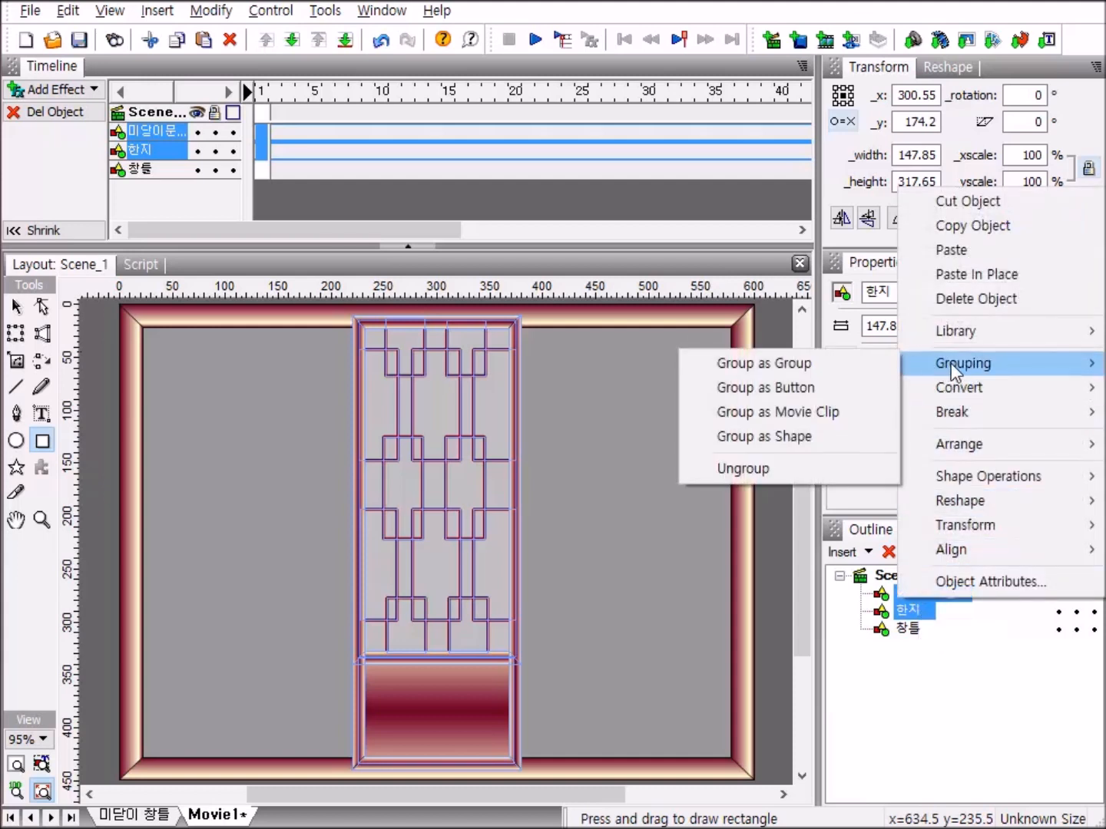
{"action": "left_click", "coordinate": [742, 434]}
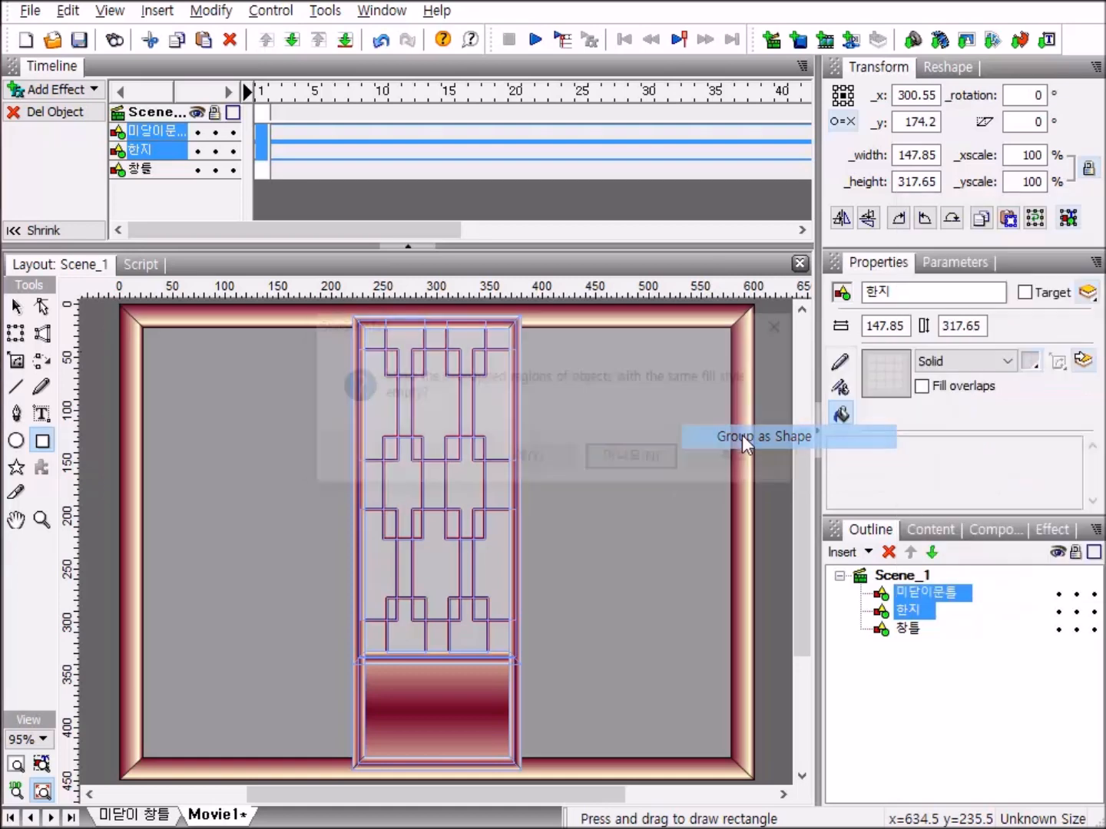
{"action": "left_click", "coordinate": [613, 460]}
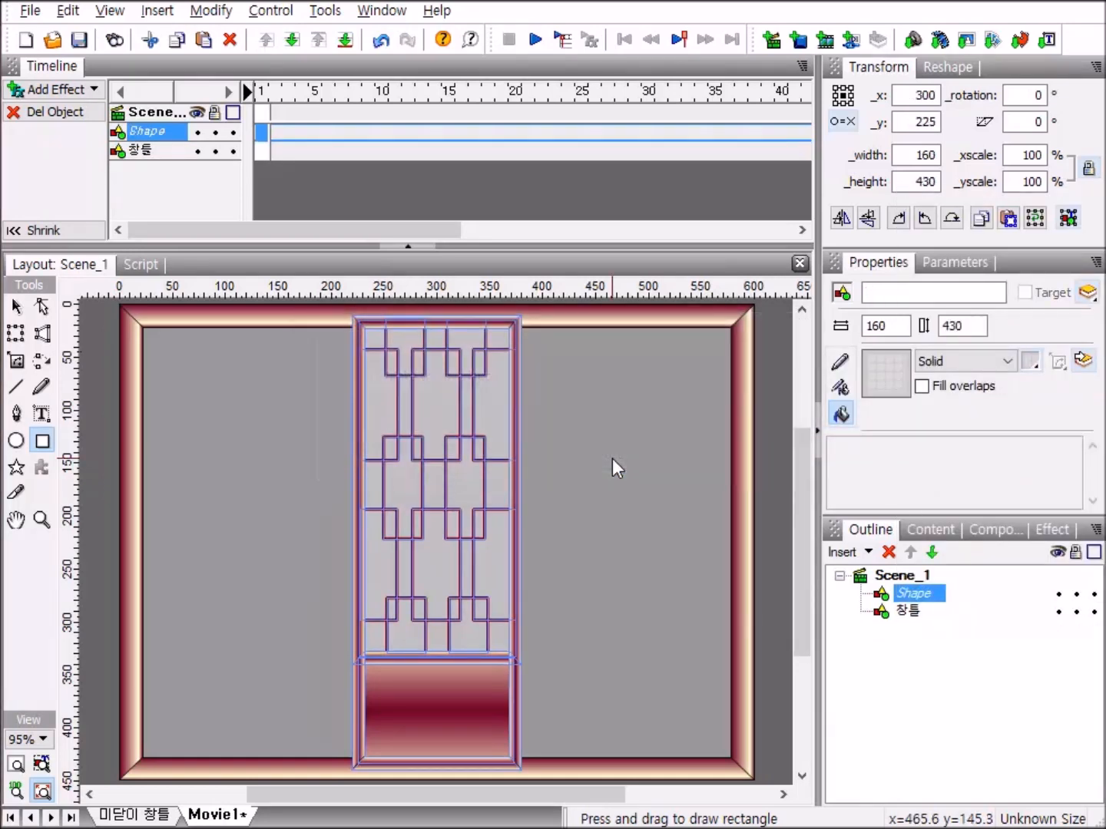
Step: Name the combined door shape 미닫이
{"action": "left_click", "coordinate": [896, 293]}
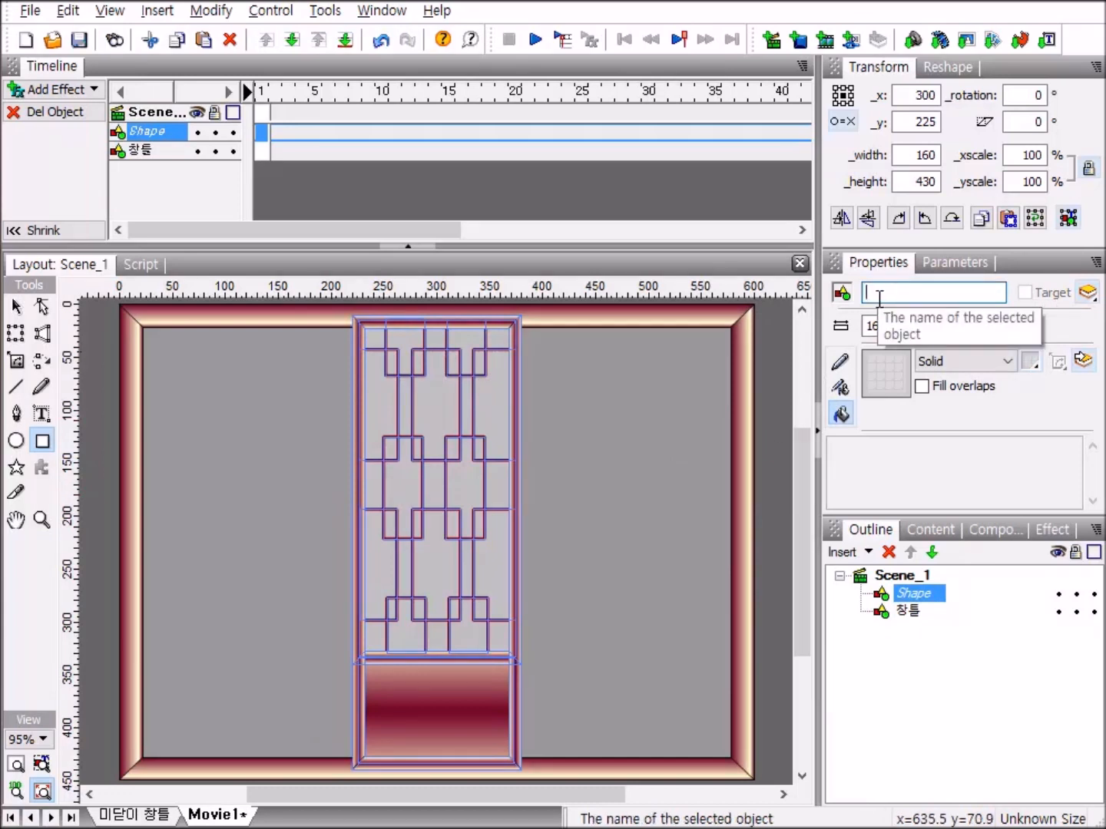
{"action": "type", "text": "미다"}
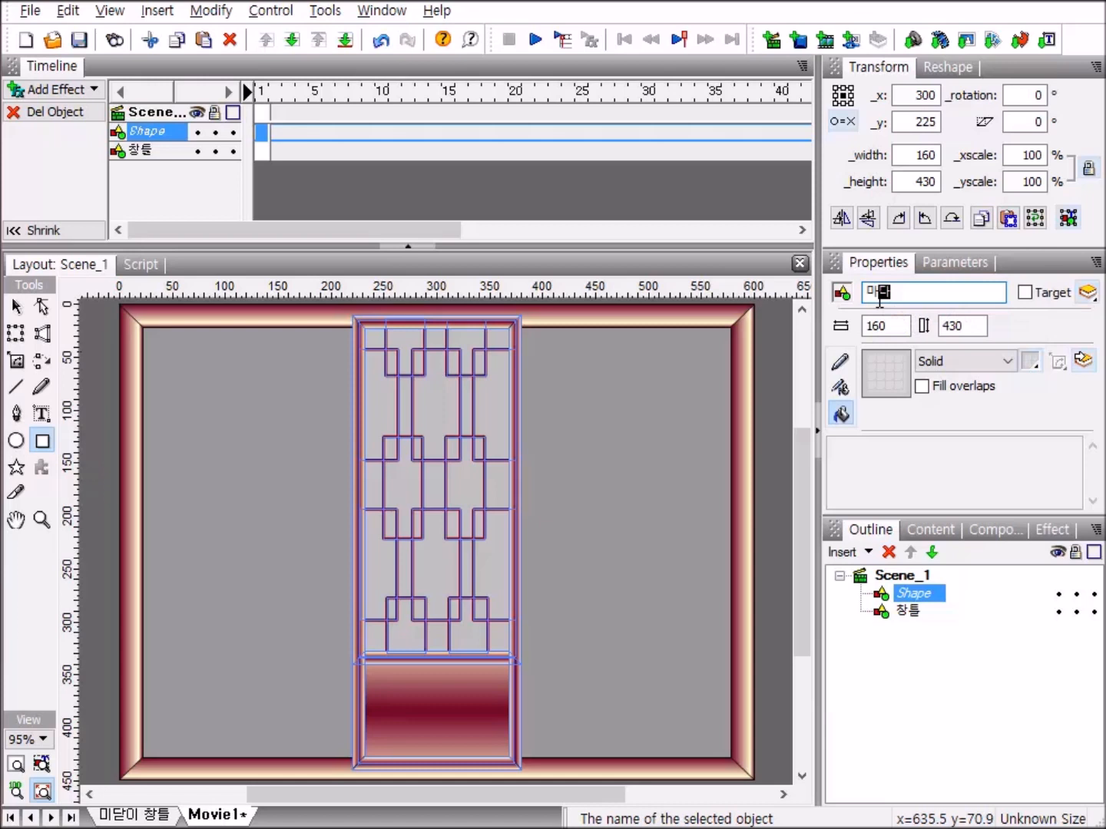
{"action": "type", "text": "ㅇ"}
{"action": "key", "text": "Return"}
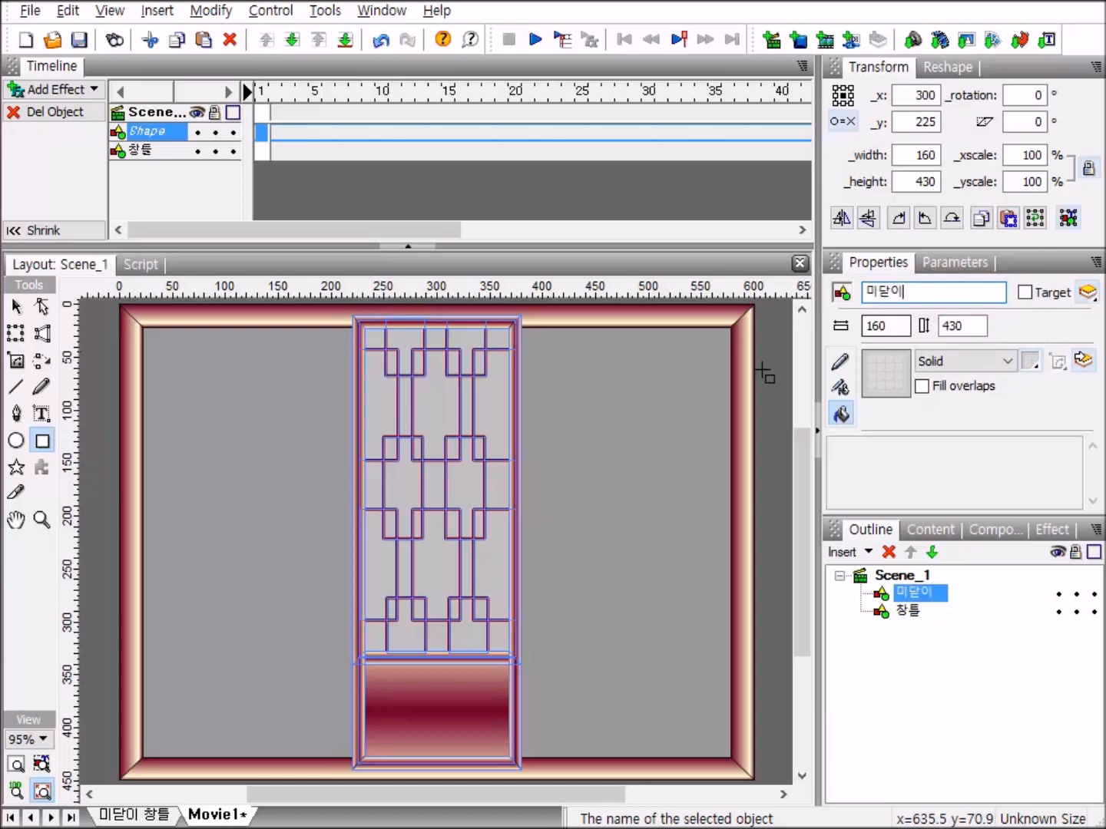
Step: Paste three more copies of the 미닫이 door shape into the scene
{"action": "left_click", "coordinate": [891, 575]}
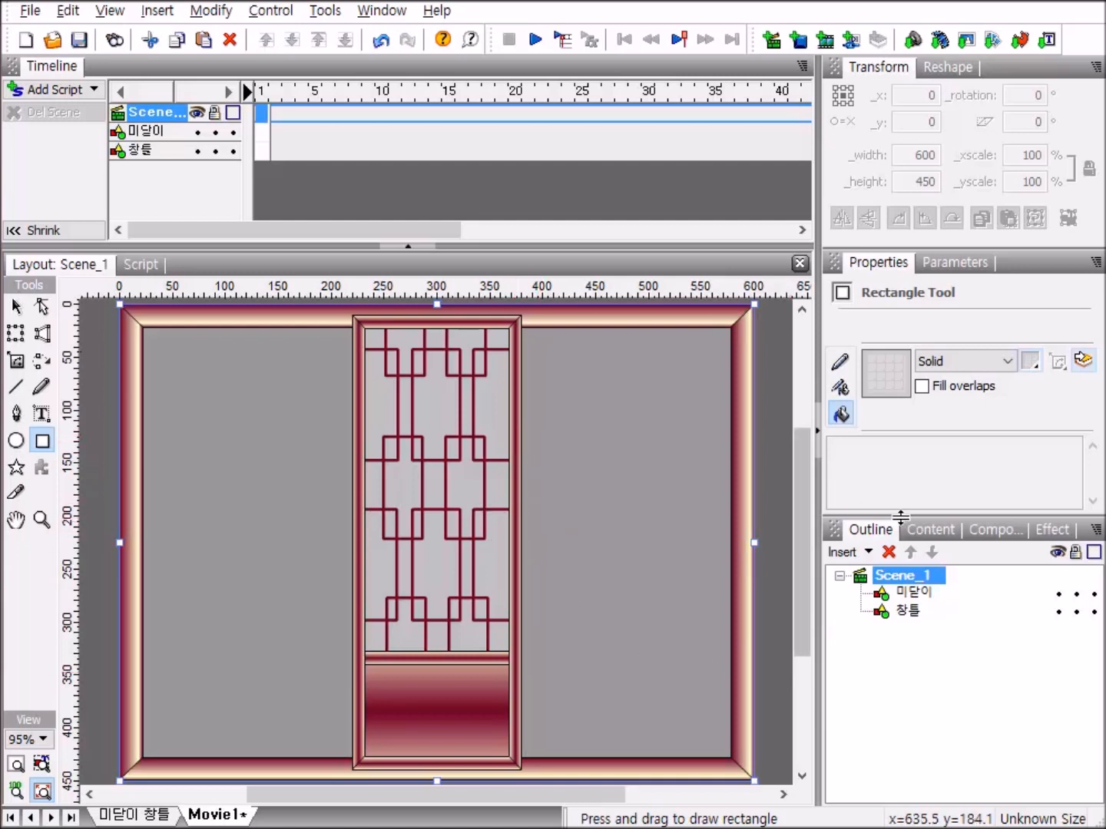
{"action": "left_click", "coordinate": [913, 596]}
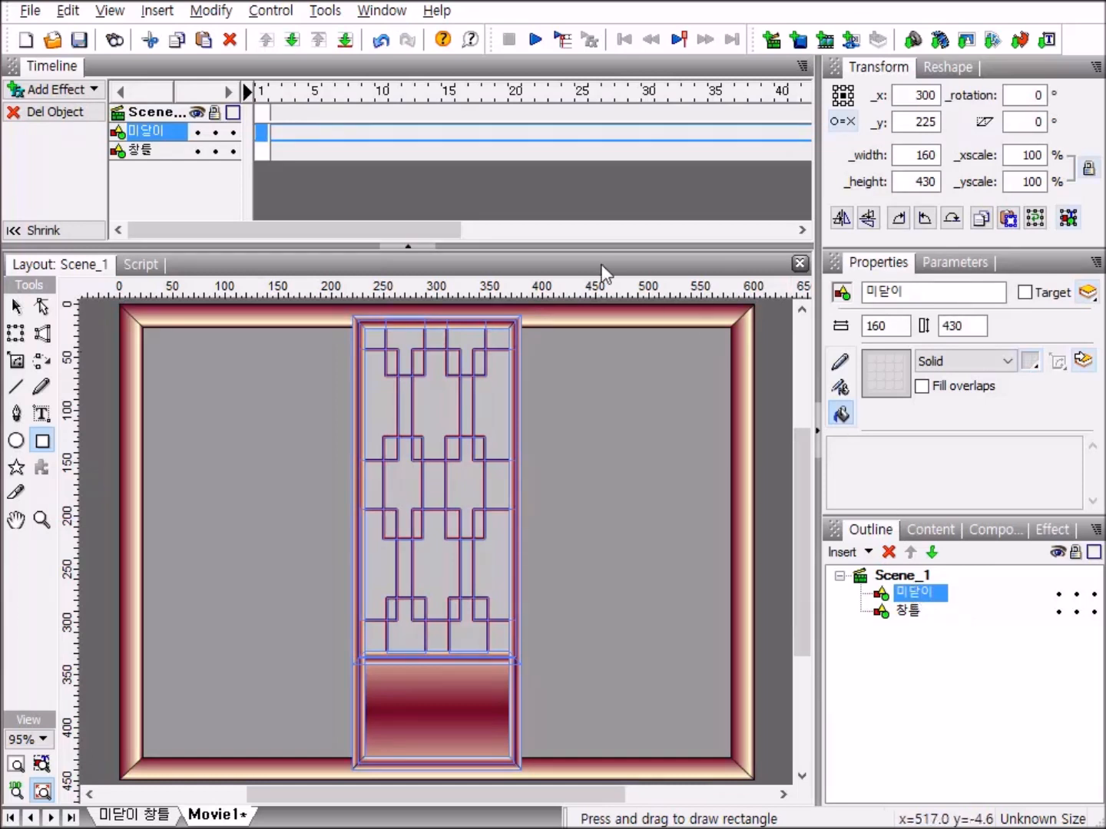
{"action": "left_click", "coordinate": [17, 308]}
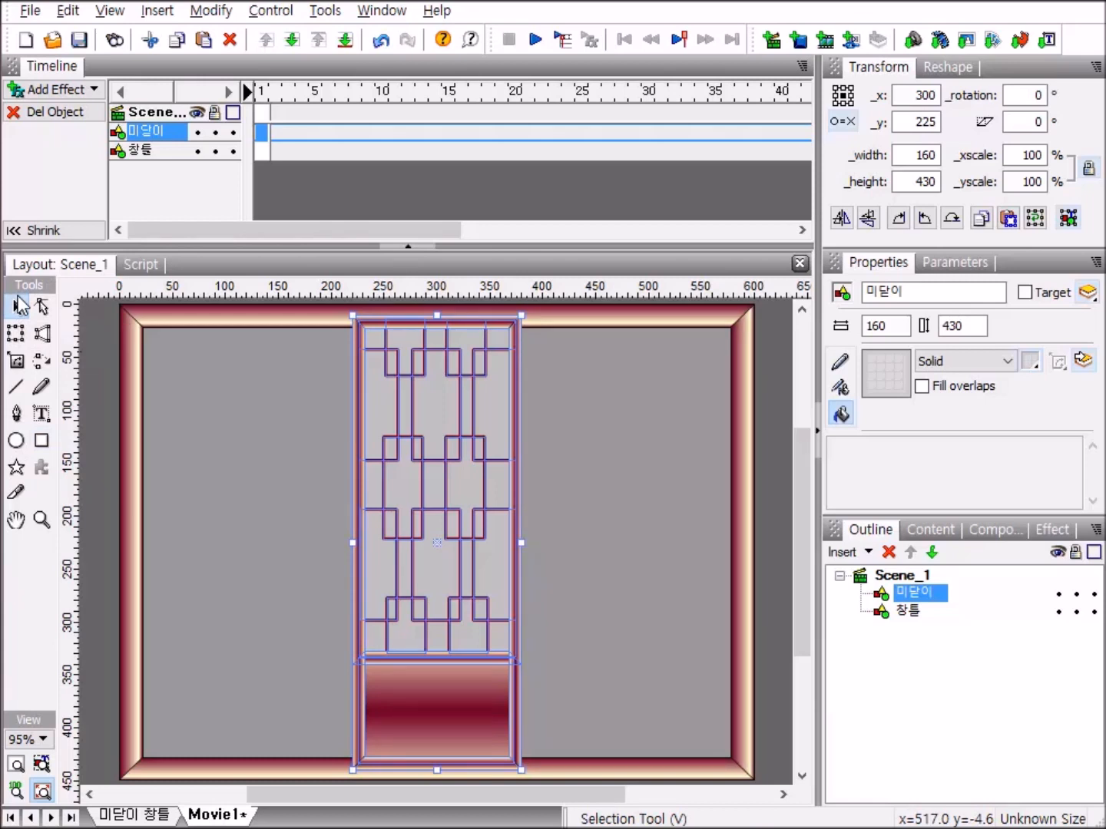
{"action": "key", "text": "ctrl+v"}
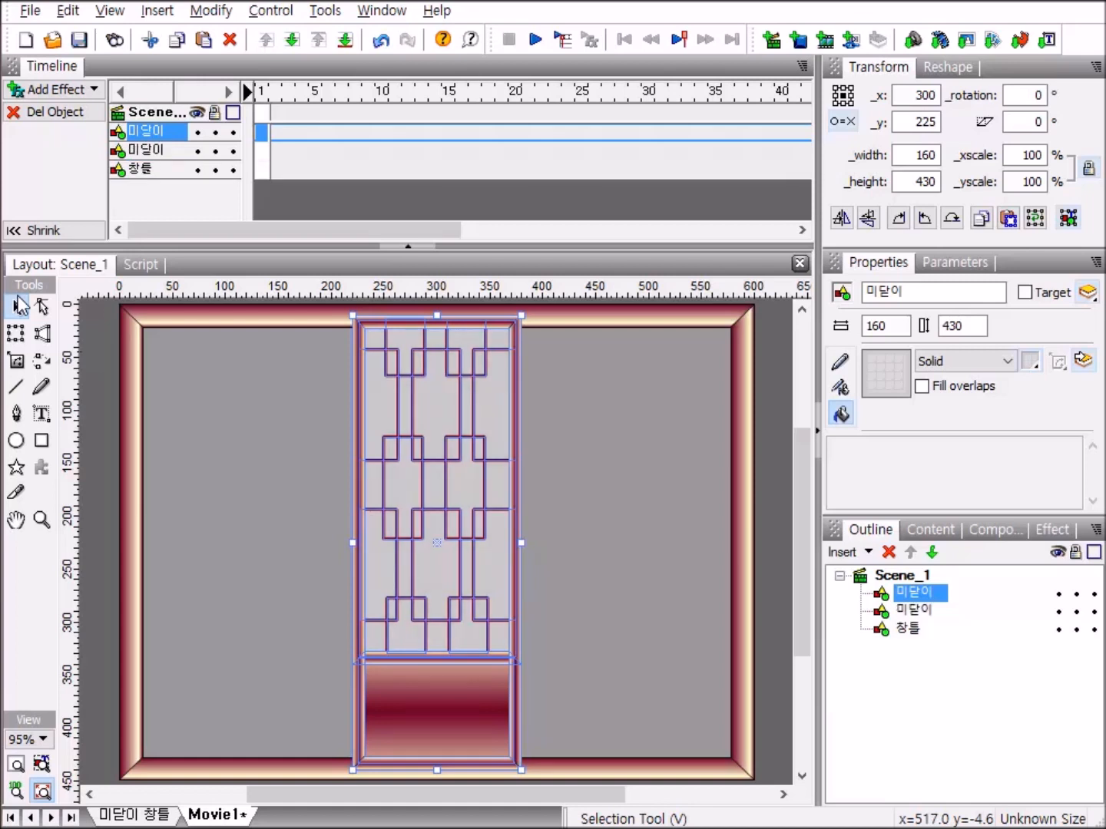
{"action": "key", "text": "ctrl+v"}
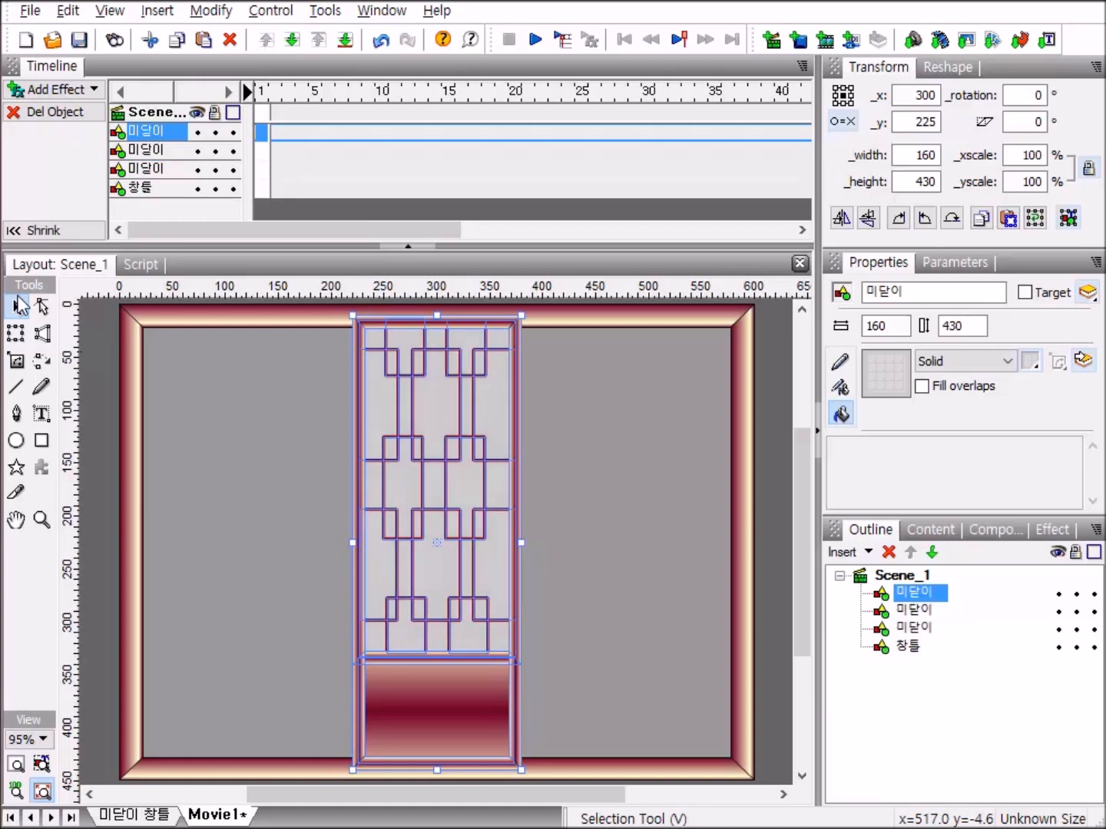
{"action": "key", "text": "ctrl+v"}
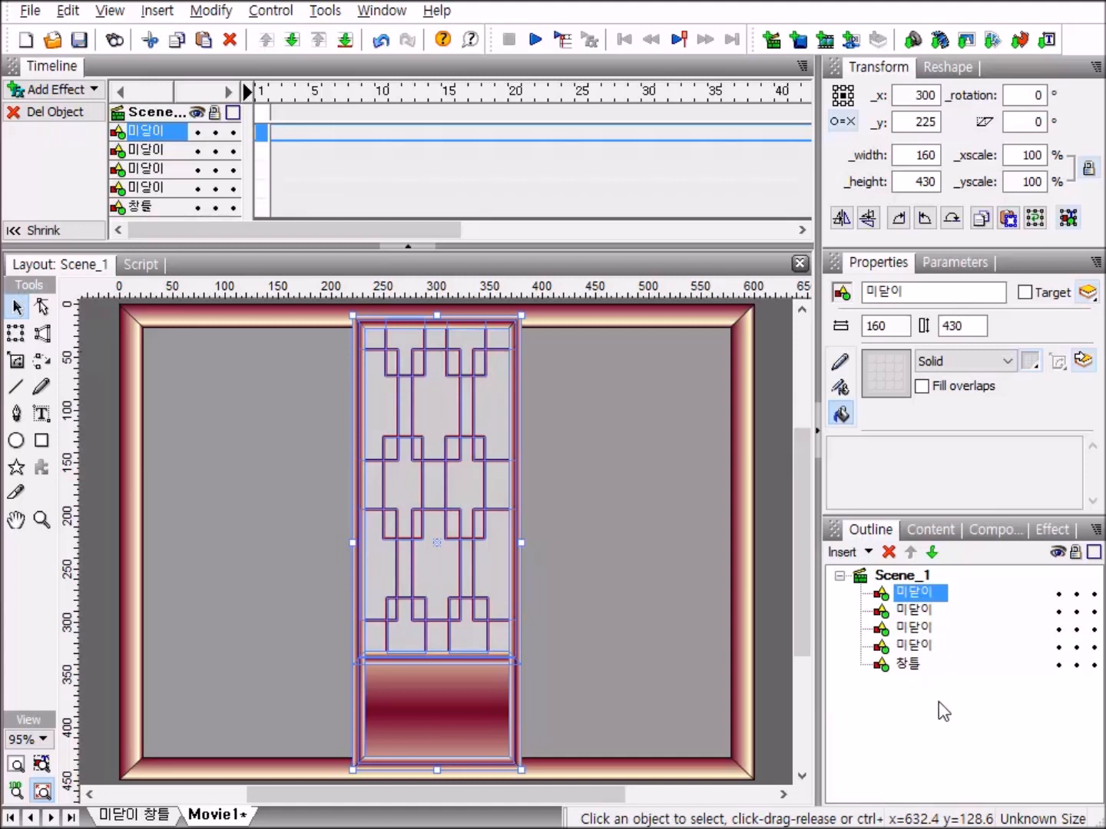
Step: Distribute the four 미닫이 doors horizontally by their centres, aligned to the Stage
{"action": "left_click", "coordinate": [902, 577]}
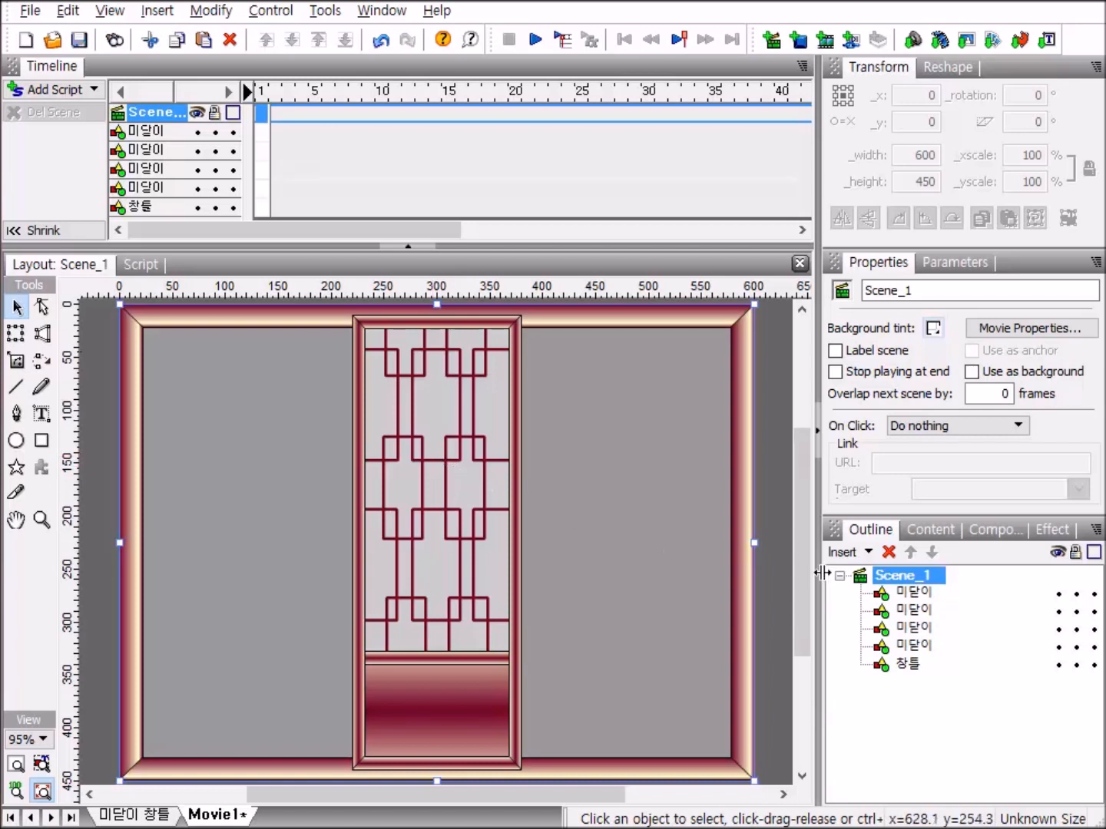
{"action": "left_click", "coordinate": [926, 594]}
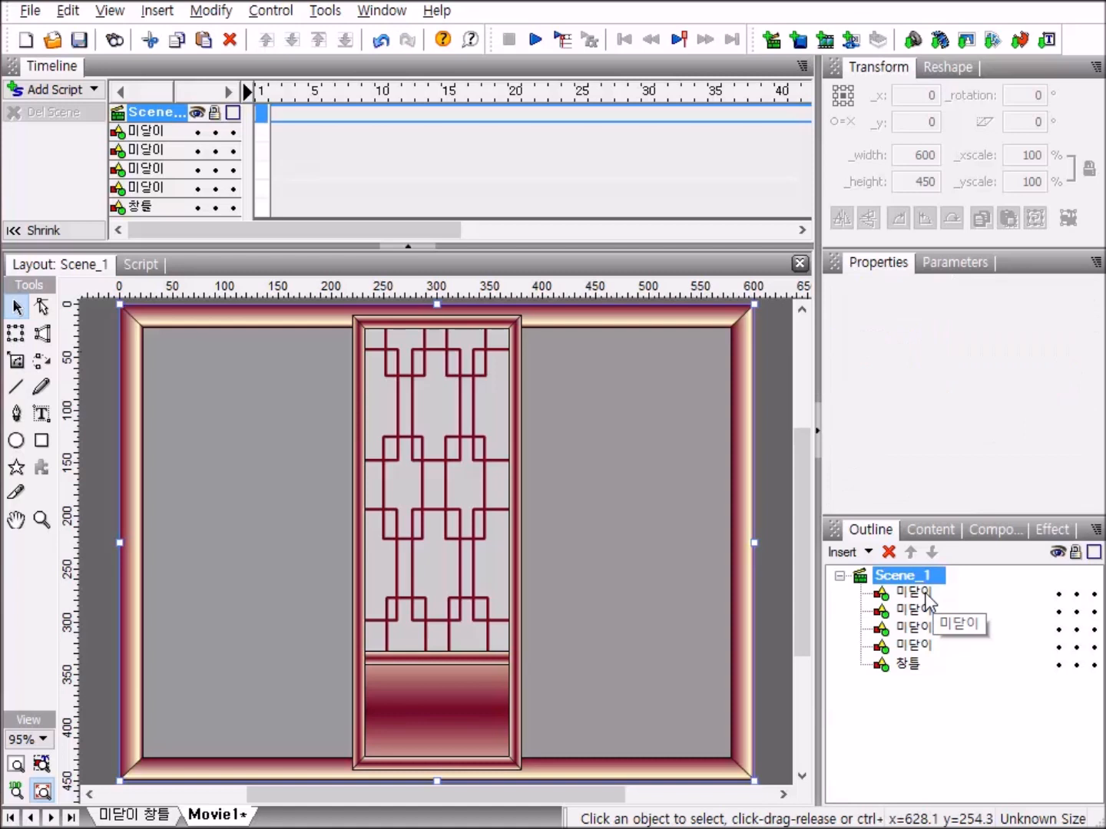
{"action": "left_click", "coordinate": [915, 645], "text": "shift"}
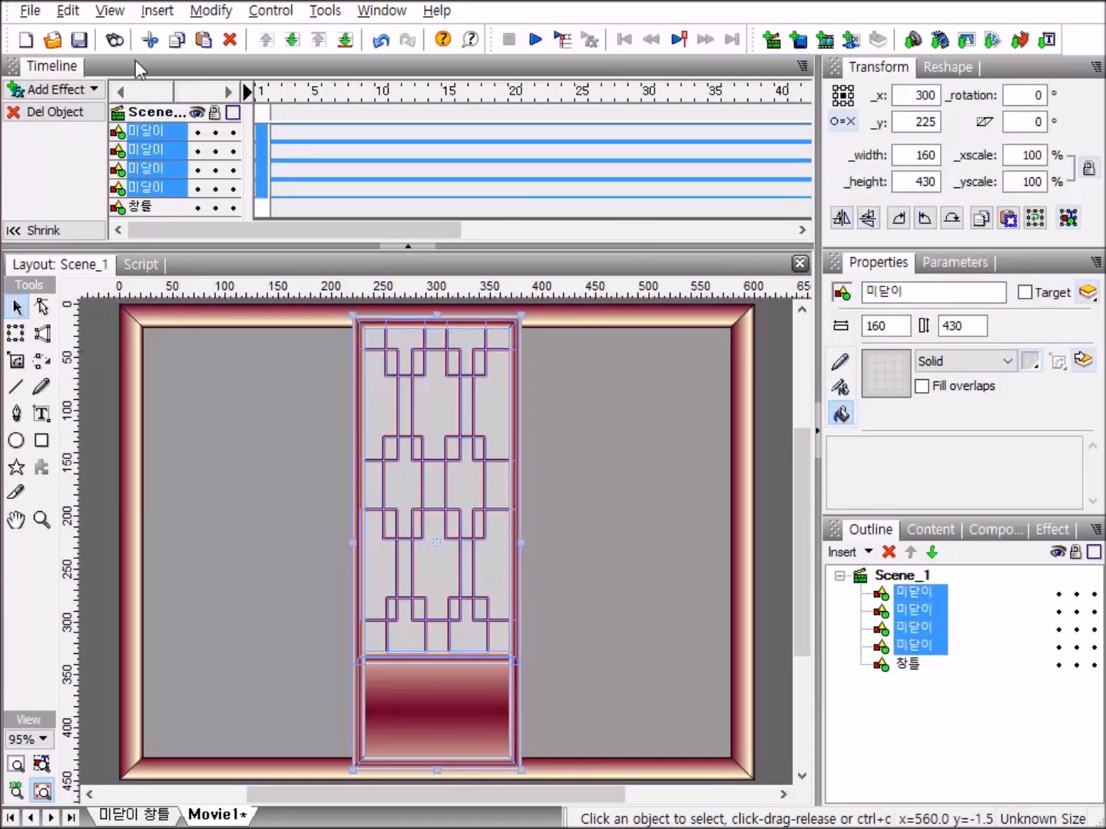
{"action": "left_click", "coordinate": [385, 17]}
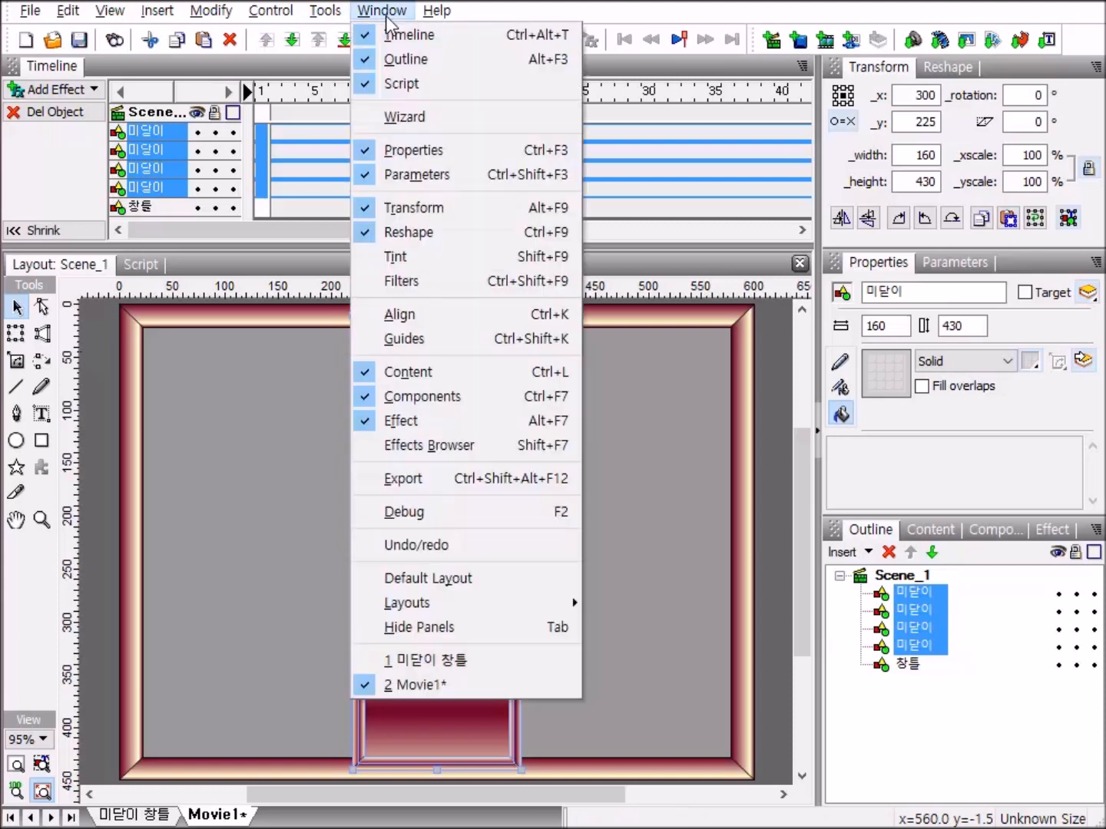
{"action": "left_click", "coordinate": [428, 316]}
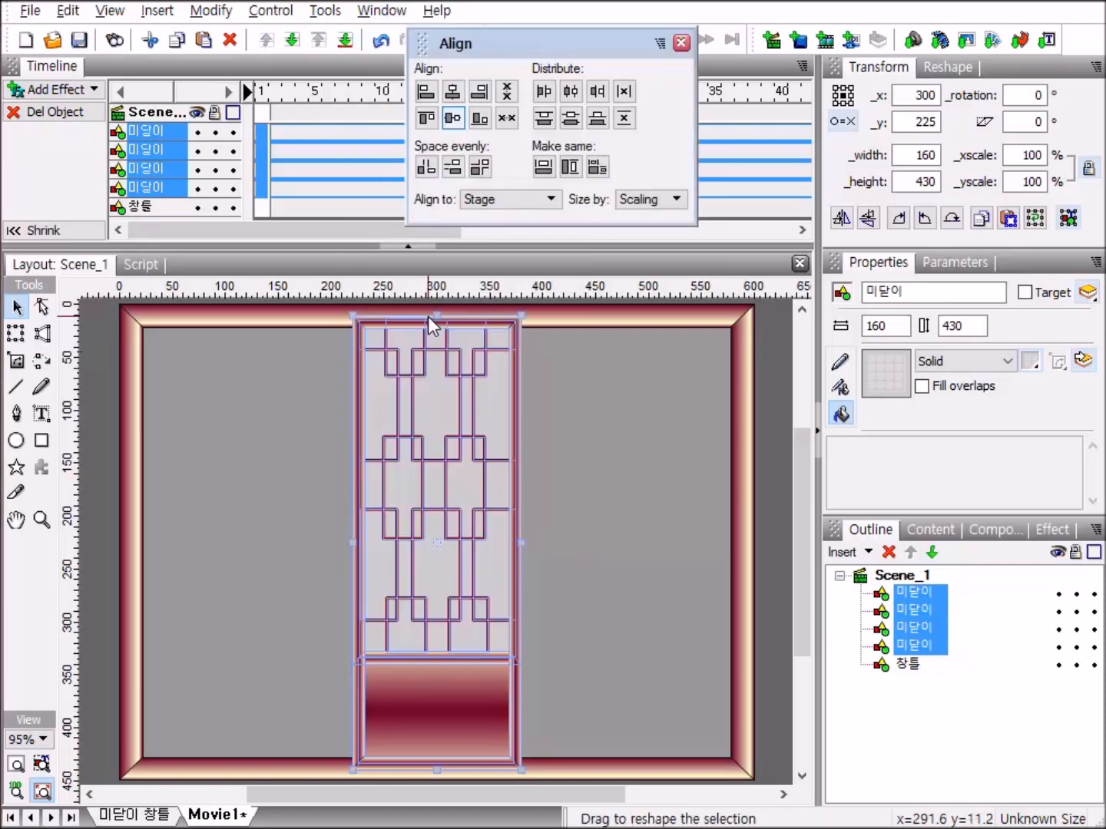
{"action": "left_click", "coordinate": [570, 94]}
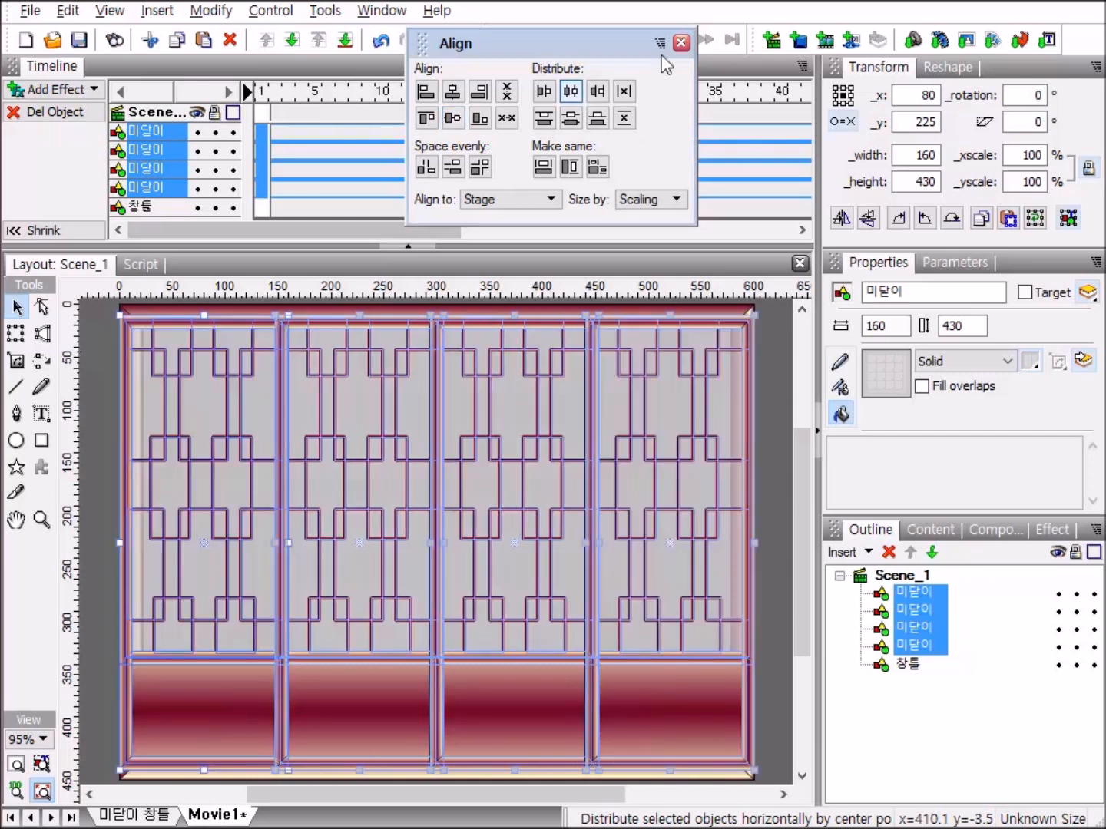
{"action": "left_click", "coordinate": [684, 45]}
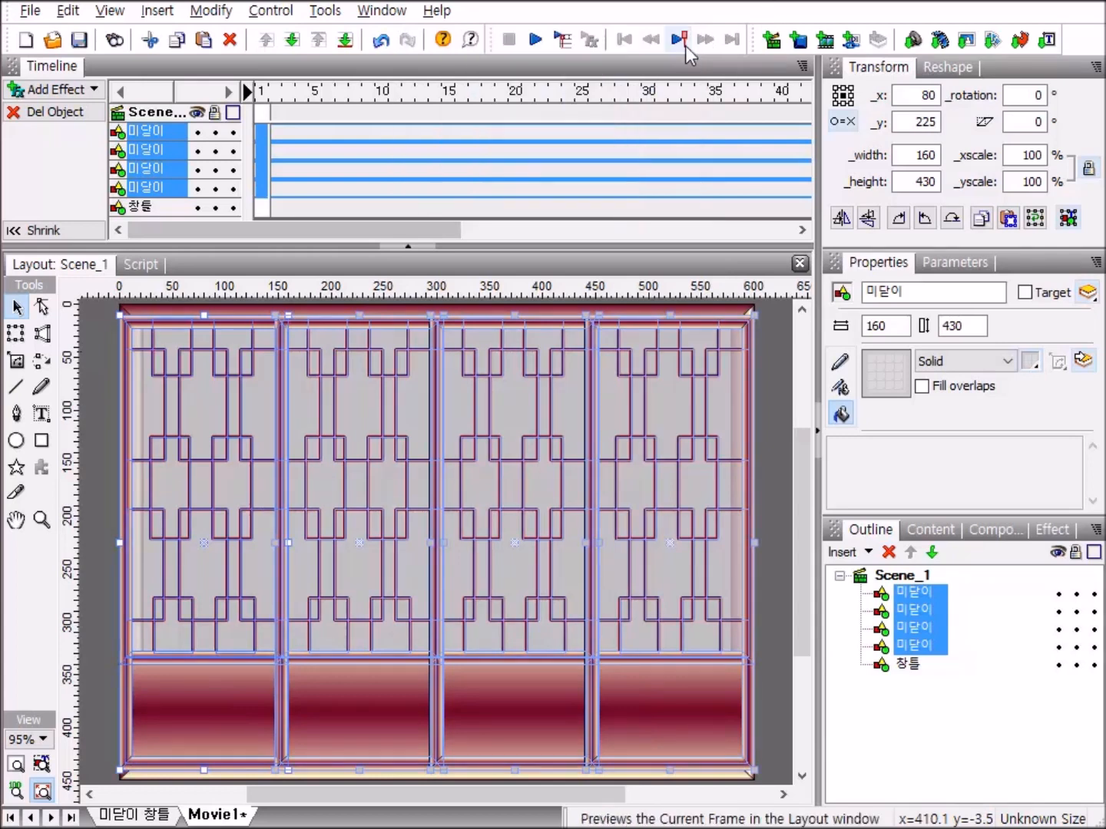
{"action": "left_click", "coordinate": [882, 581]}
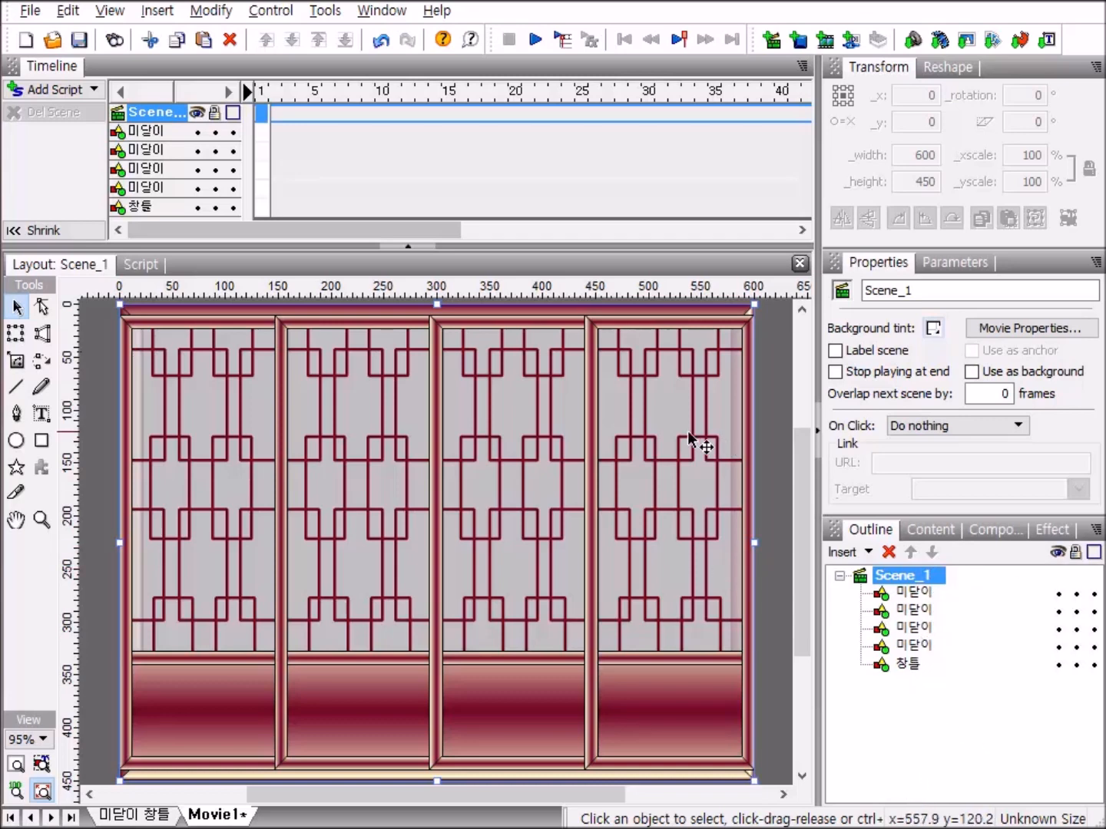
Step: Move the third door from the left to the front of the stacking order and name it 우1 미닫이
{"action": "left_click", "coordinate": [501, 349]}
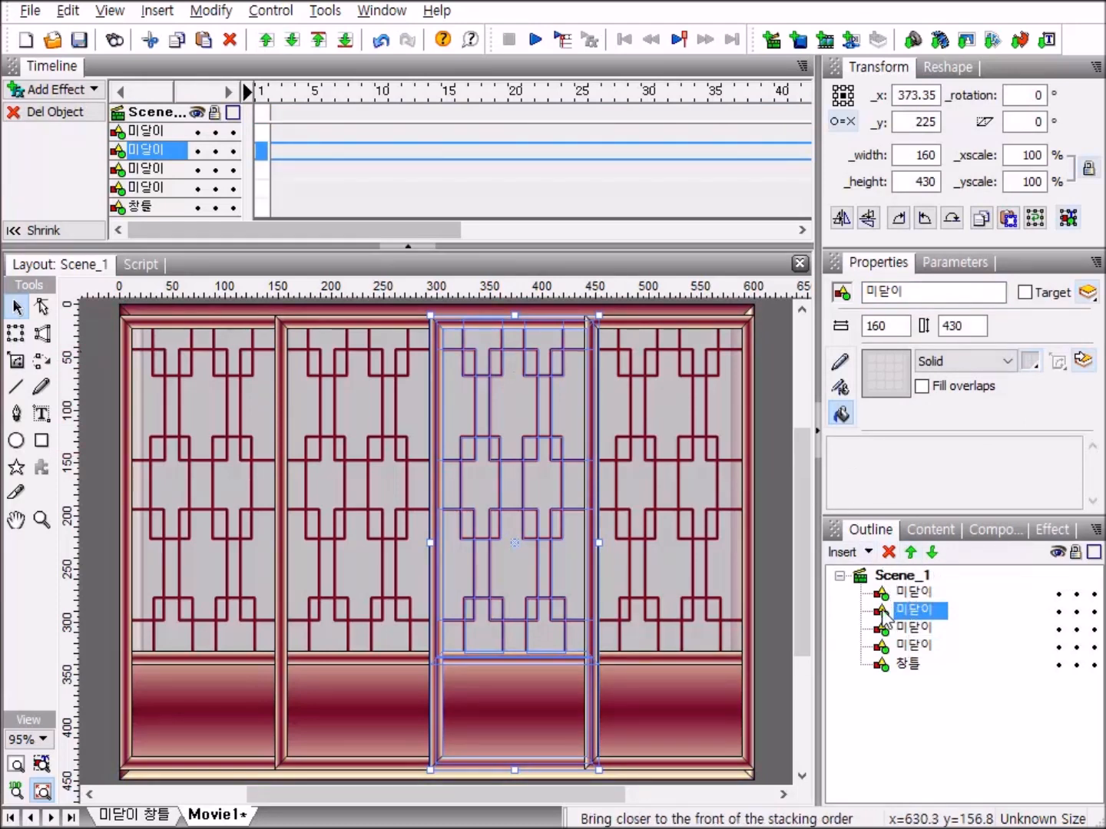
{"action": "left_click_drag", "start_coordinate": [885, 614], "coordinate": [884, 591]}
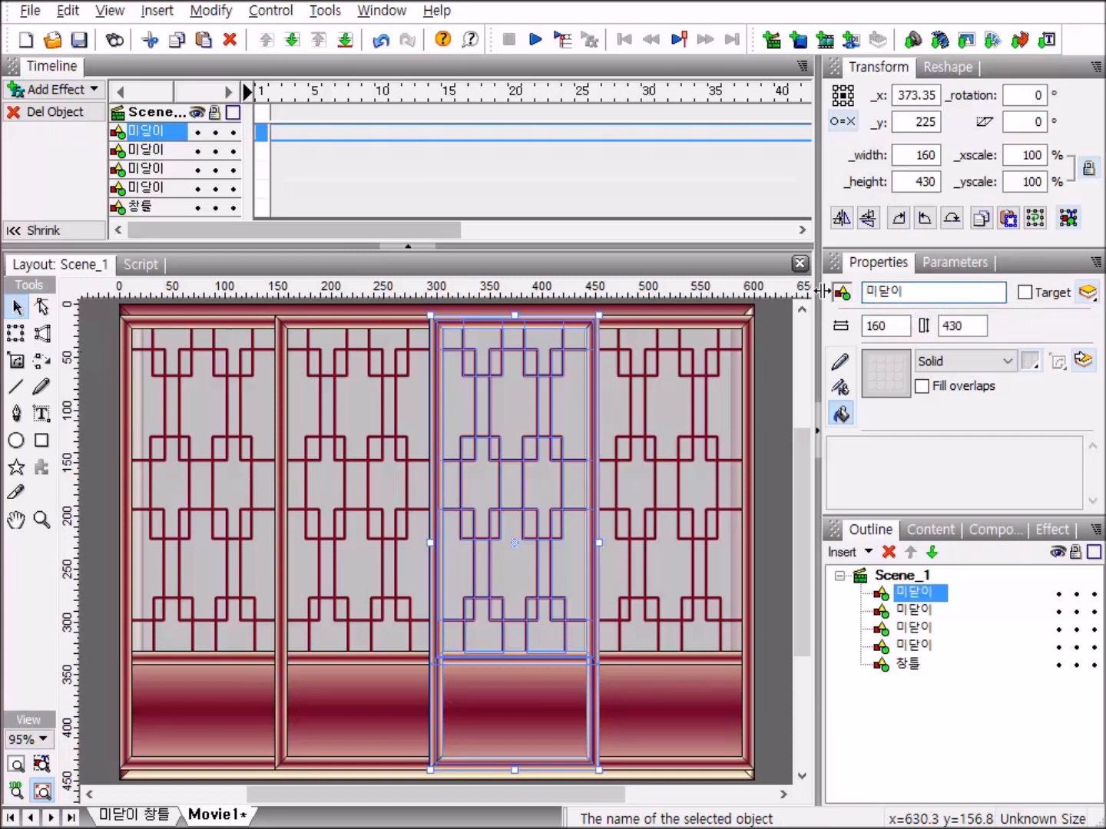
{"action": "type", "text": "ㅇ"}
{"action": "type", "text": "1"}
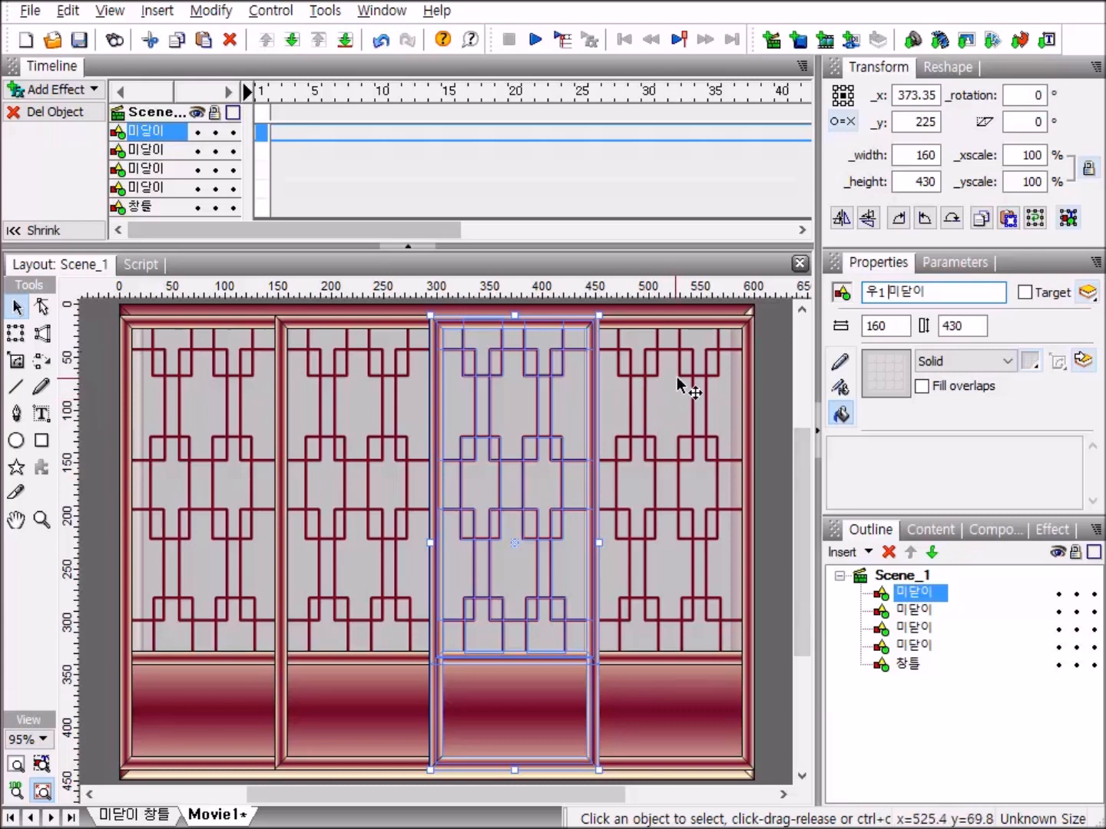
Step: Name the rightmost door 우2 미닫이 and the second door from the left 좌1 미닫이
{"action": "left_click", "coordinate": [717, 384]}
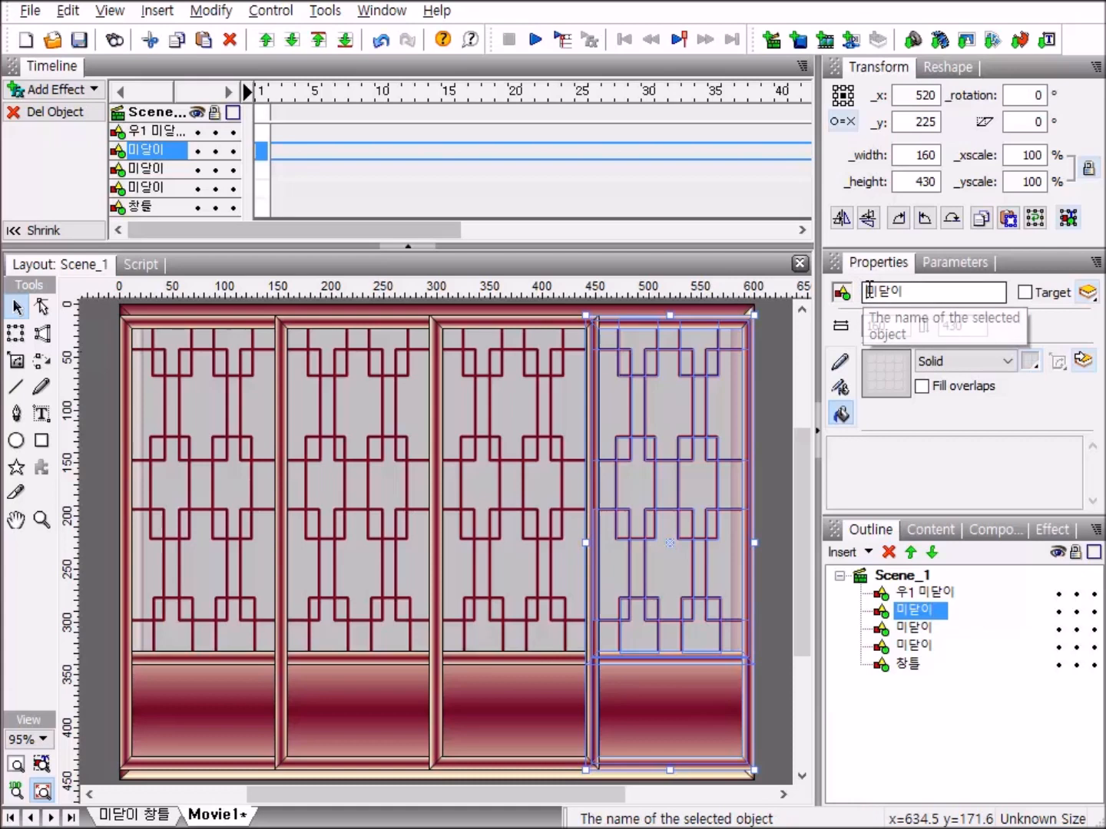
{"action": "type", "text": "우2"}
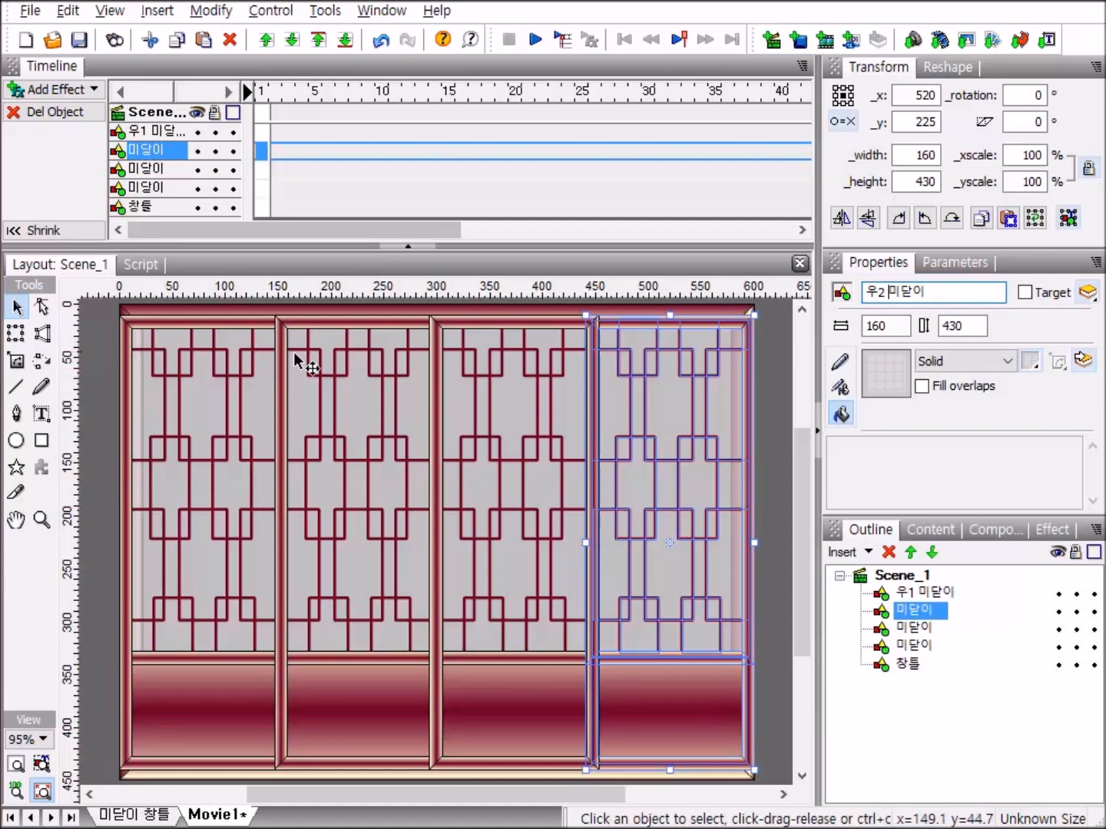
{"action": "left_click", "coordinate": [387, 367]}
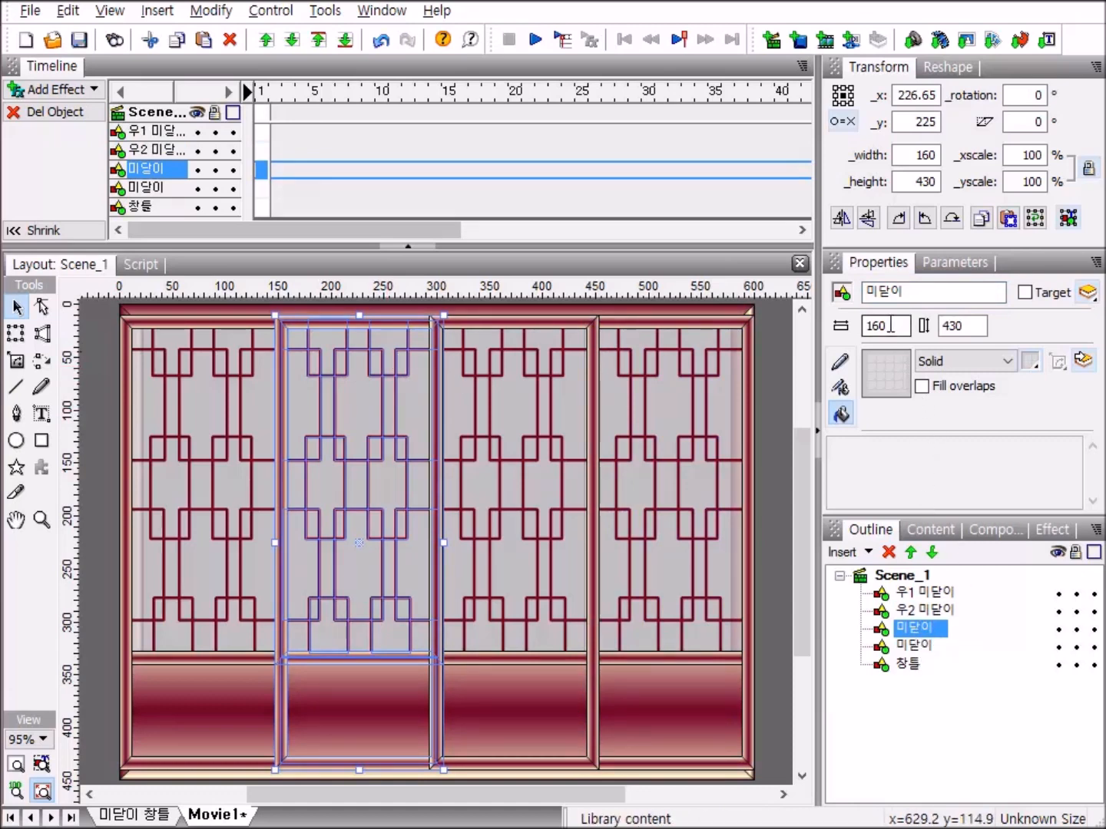
{"action": "left_click", "coordinate": [869, 294]}
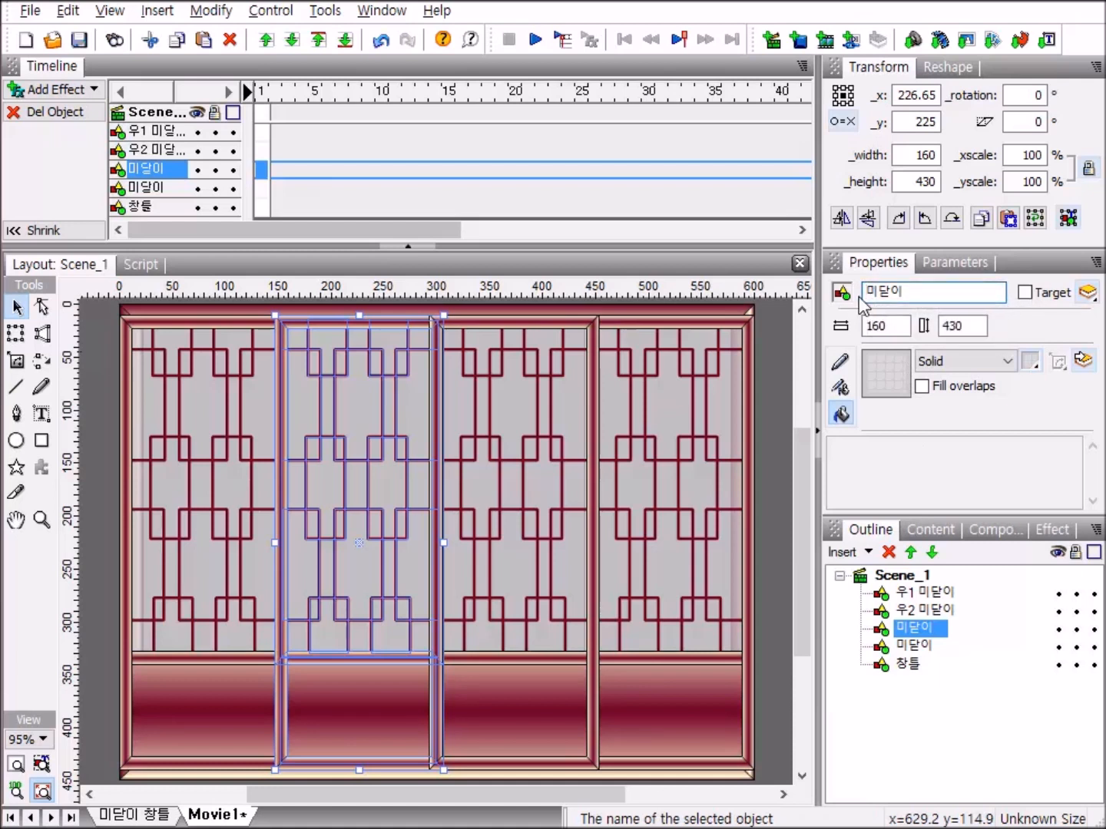
{"action": "type", "text": "조"}
{"action": "type", "text": "좌1"}
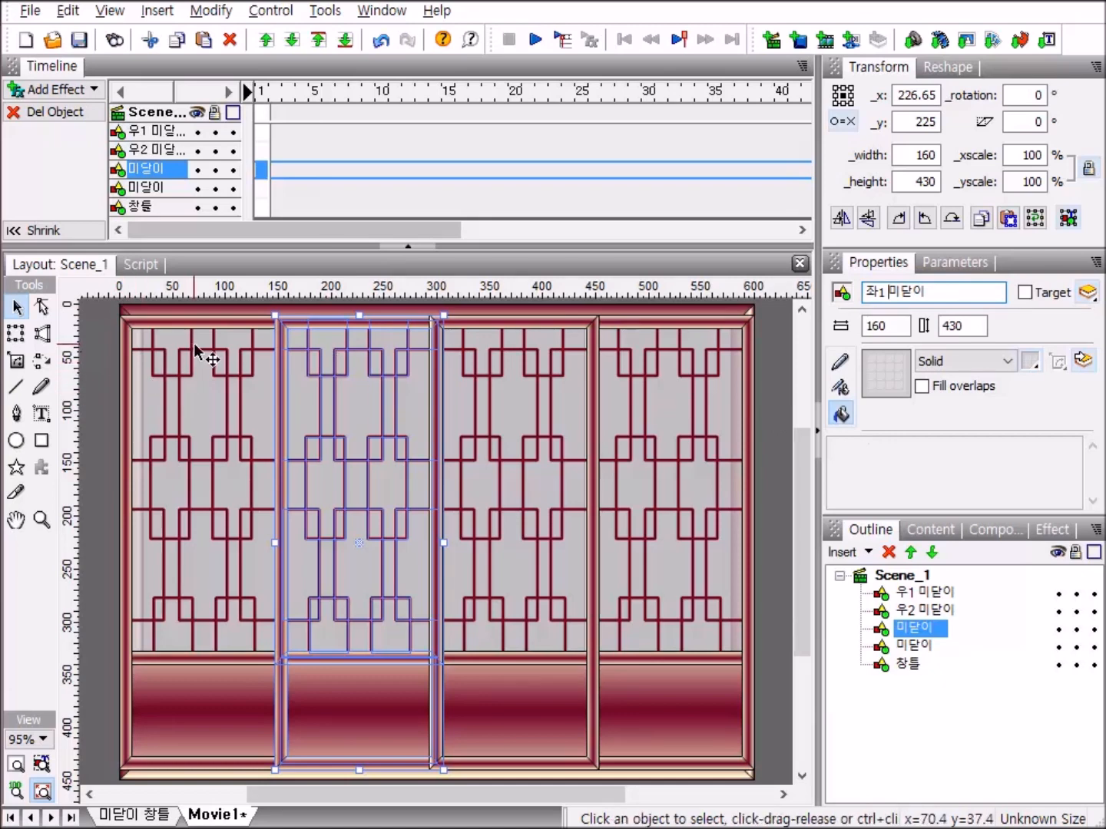
Step: Name the leftmost door 좌2 미닫이
{"action": "left_click", "coordinate": [226, 400]}
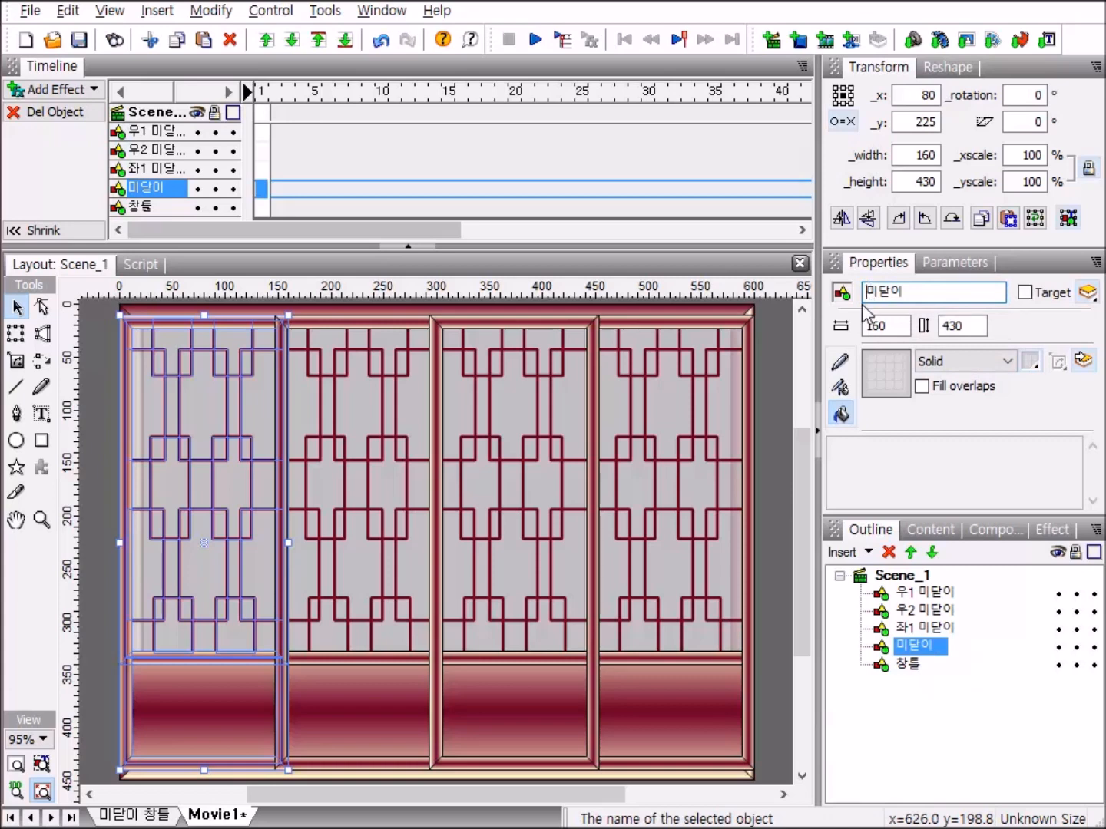
{"action": "type", "text": "ㅈ"}
{"action": "type", "text": "2"}
{"action": "key", "text": "Return"}
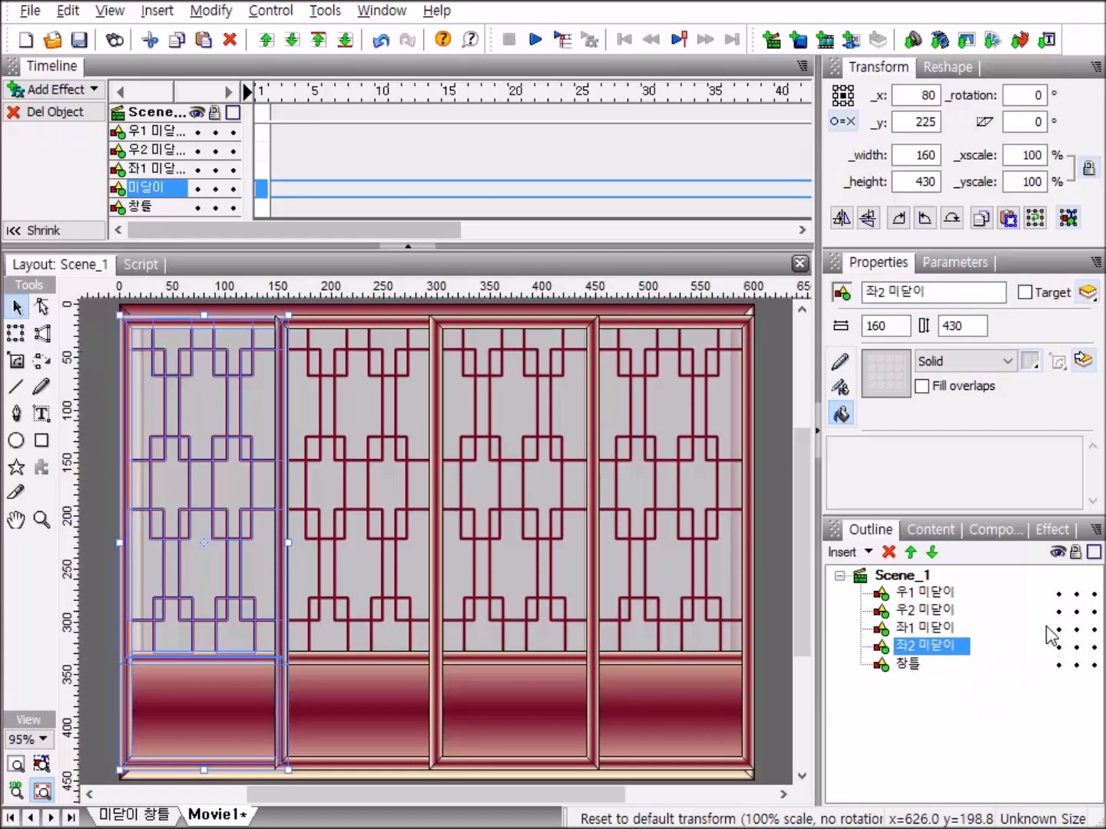
{"action": "left_click", "coordinate": [897, 577]}
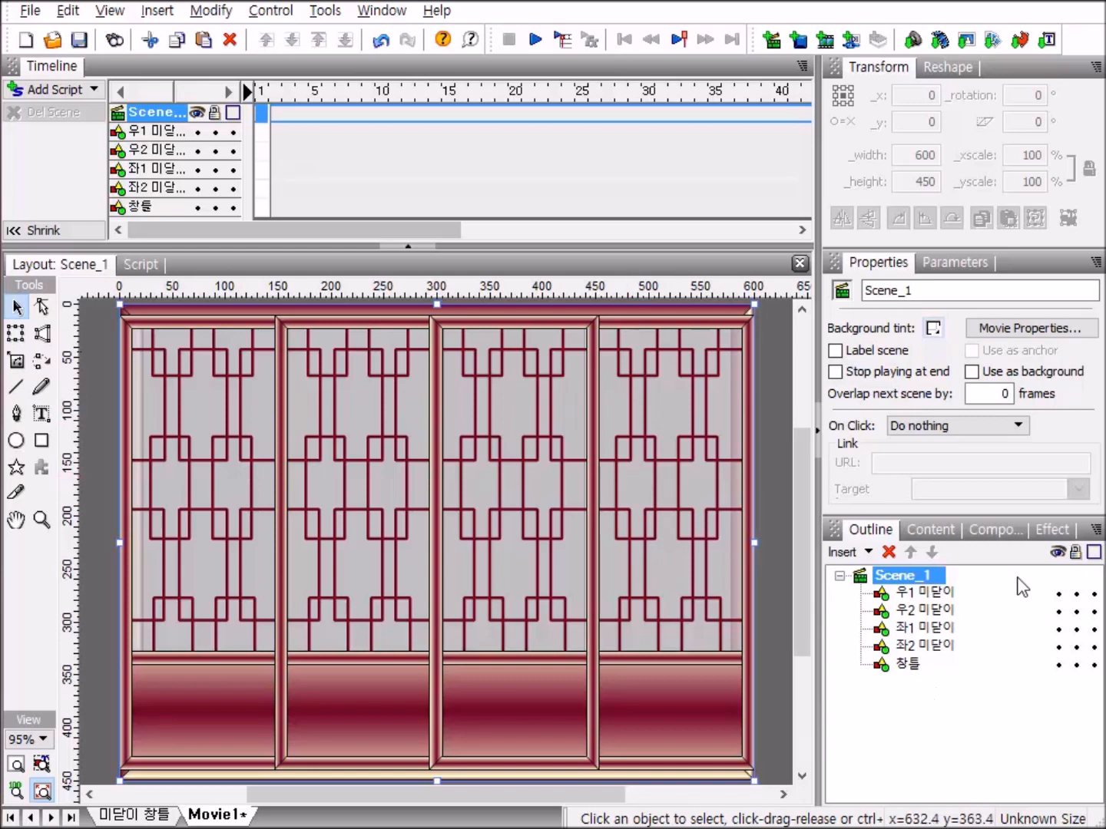
Step: Make transformation and reference points move together, and set the transformation point of 우1 미닫이 and 우2 미닫이 to their top-left corners
{"action": "left_click", "coordinate": [892, 599]}
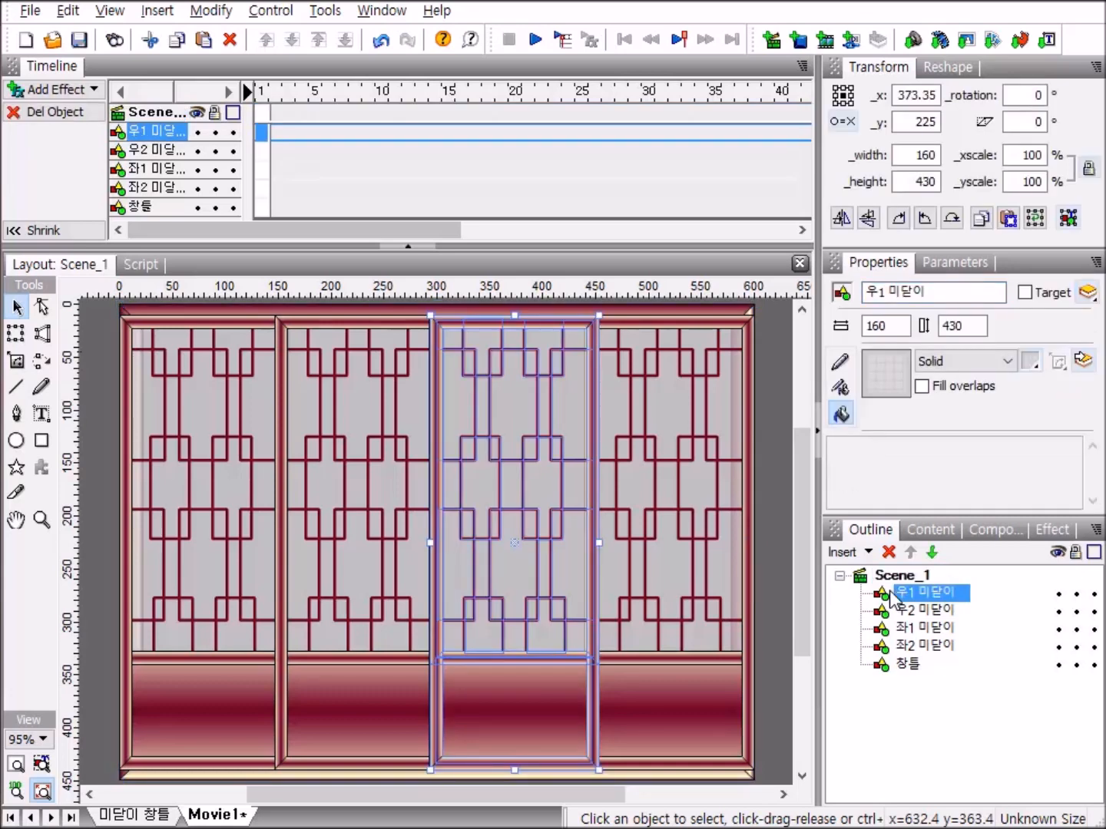
{"action": "left_click", "coordinate": [888, 615], "text": "ctrl"}
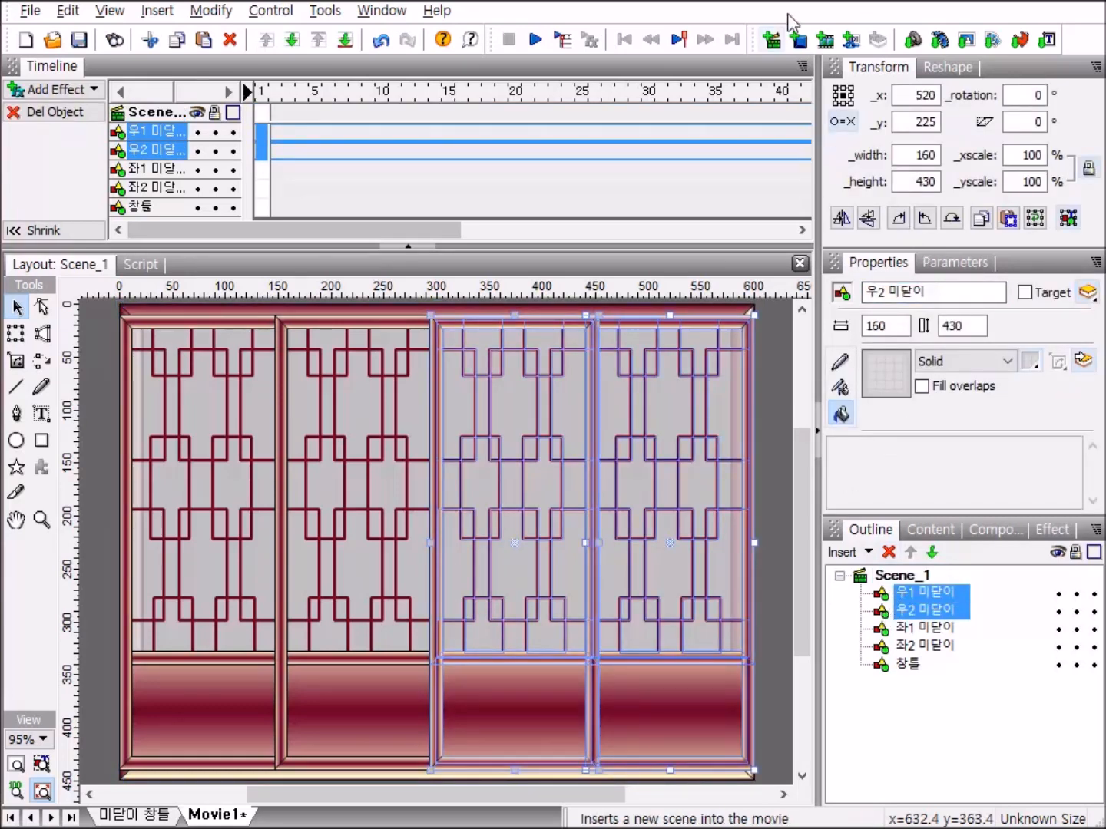
{"action": "left_click", "coordinate": [845, 123]}
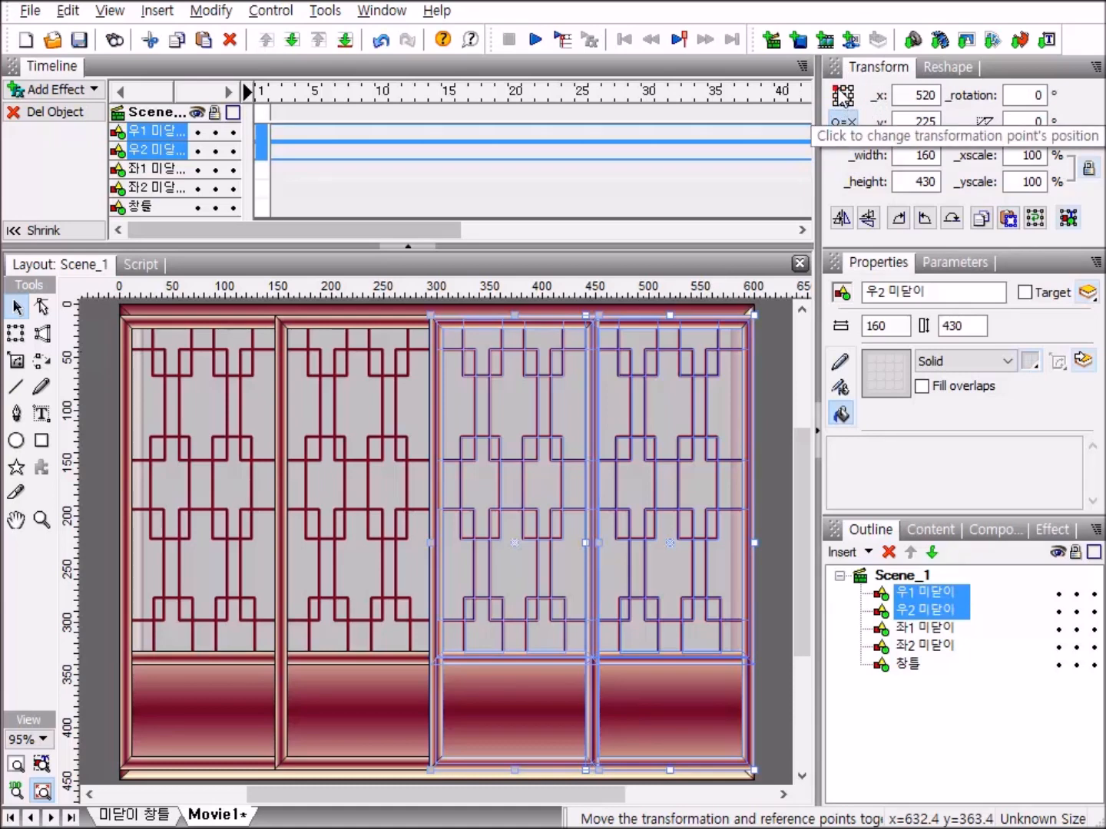
{"action": "left_click", "coordinate": [842, 96]}
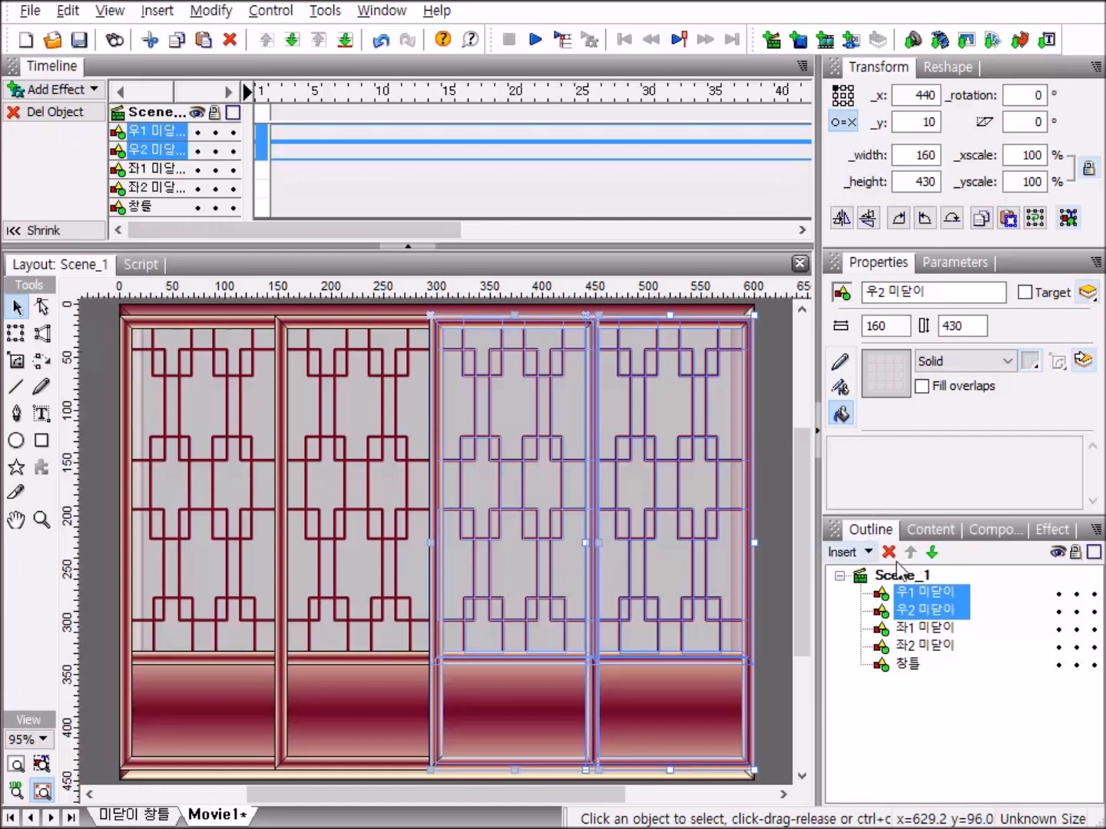
Step: Set the transformation point of 좌1 미닫이 and 좌2 미닫이 to their top-right corners
{"action": "left_click", "coordinate": [885, 631]}
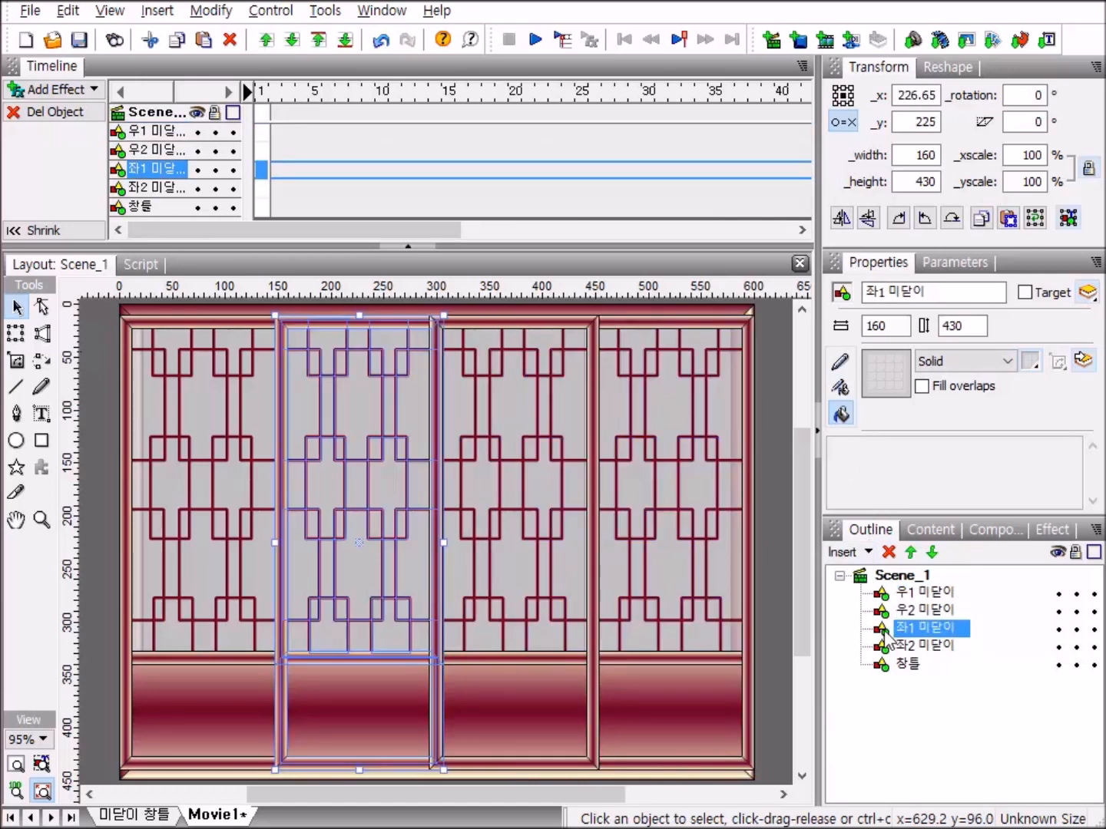
{"action": "left_click", "coordinate": [888, 647], "text": "ctrl"}
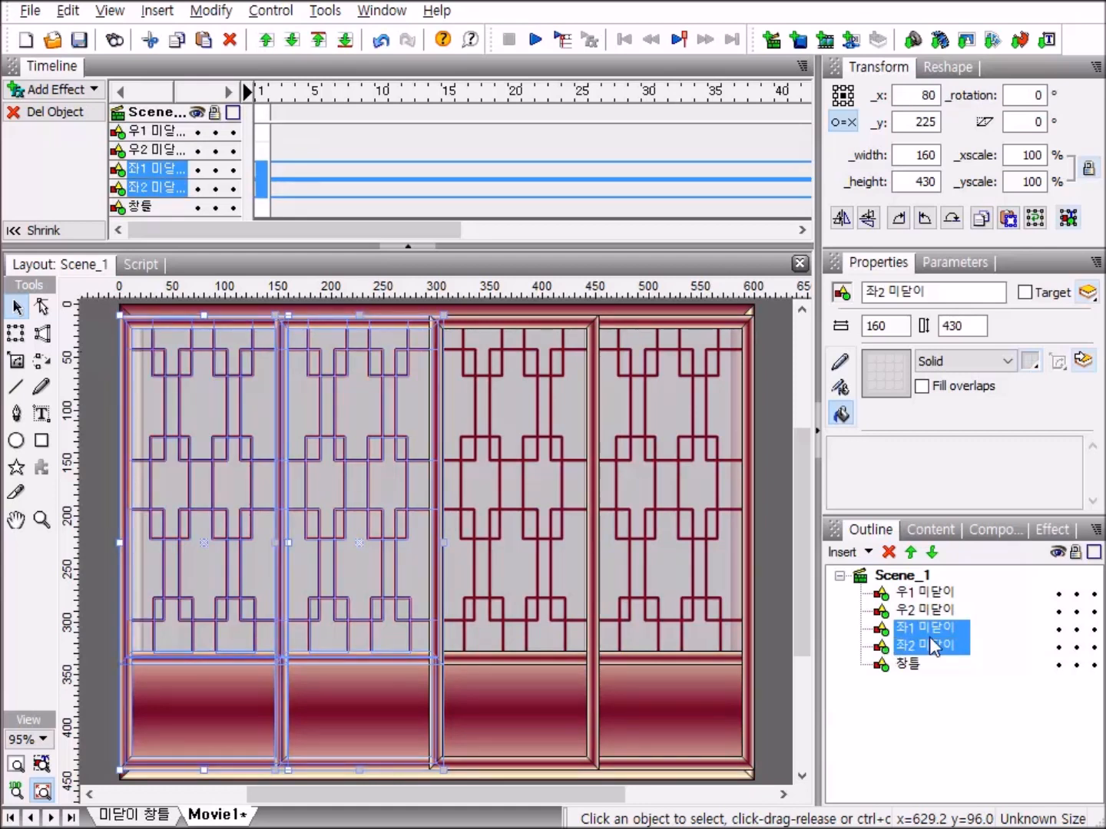
{"action": "left_click", "coordinate": [851, 97]}
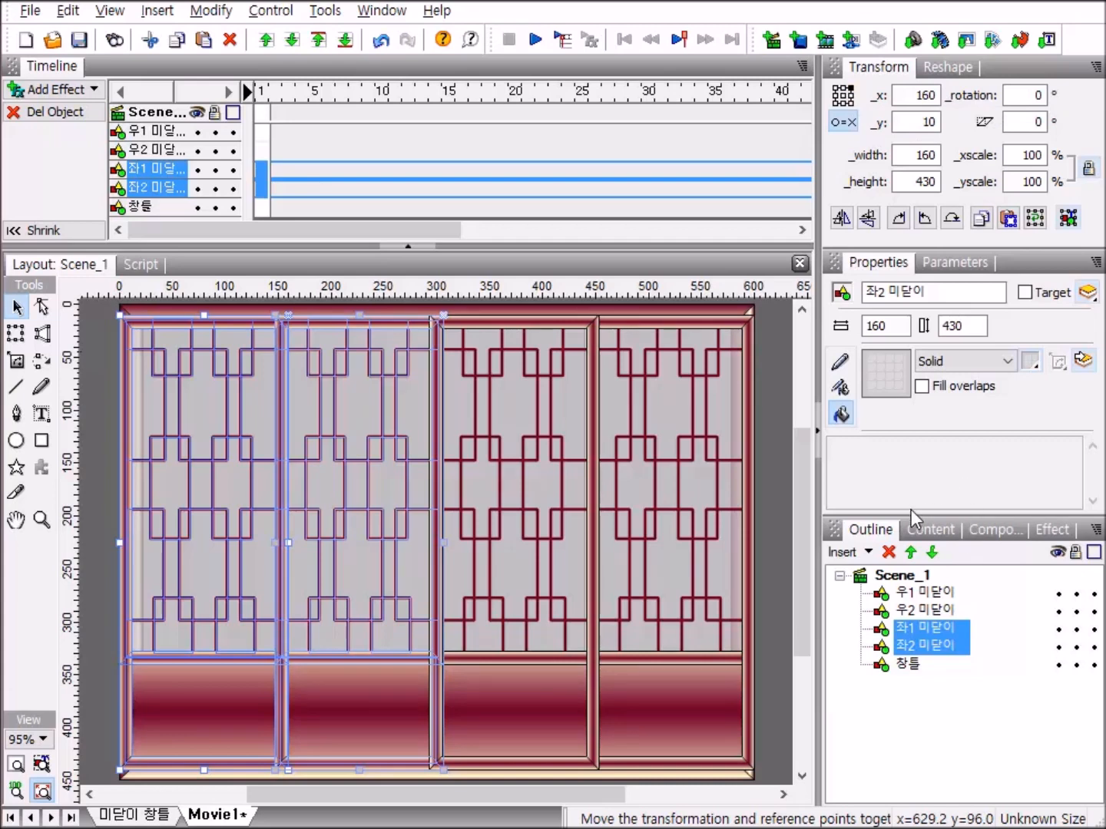
{"action": "left_click", "coordinate": [909, 593]}
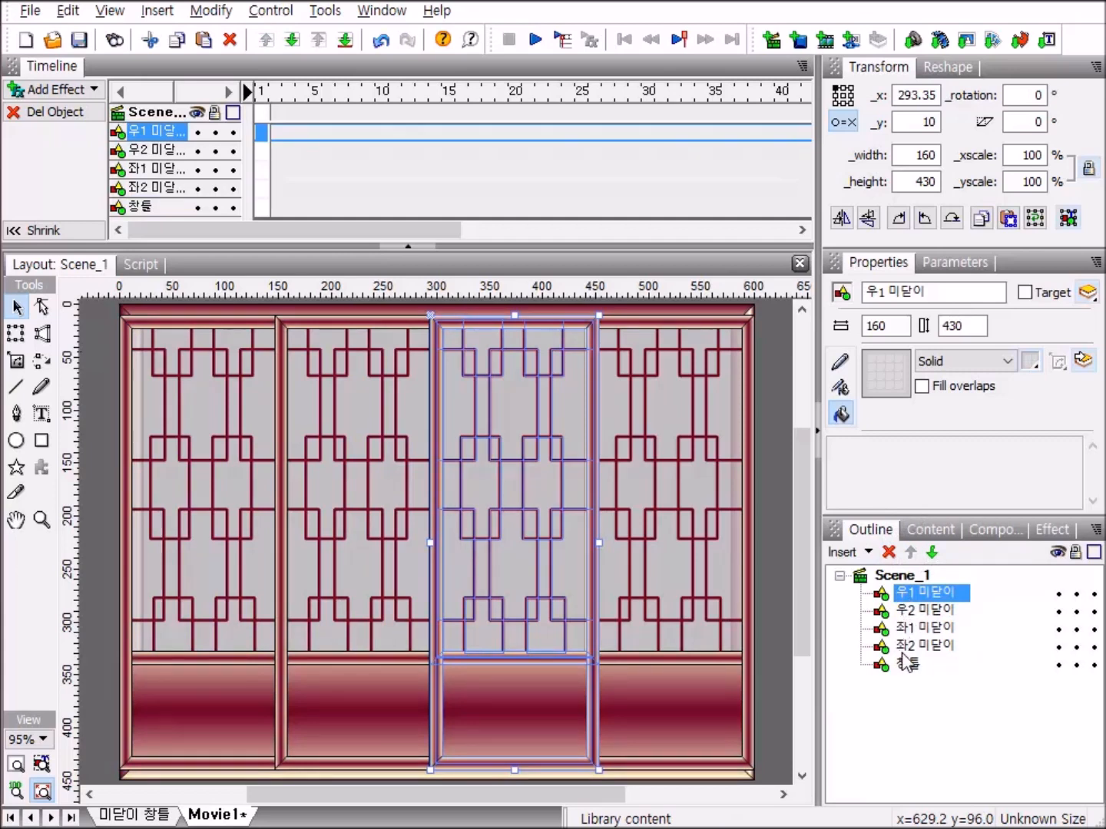
{"action": "left_click", "coordinate": [912, 646], "text": "shift"}
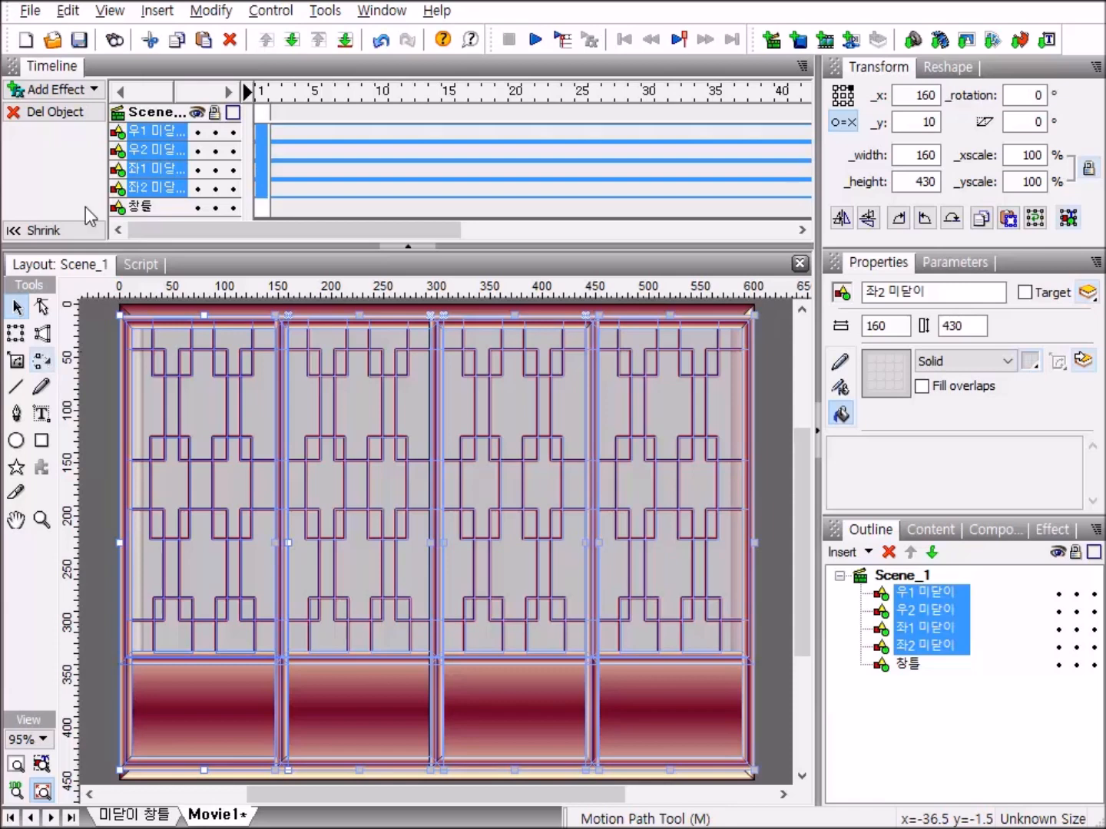
{"action": "left_click", "coordinate": [893, 576]}
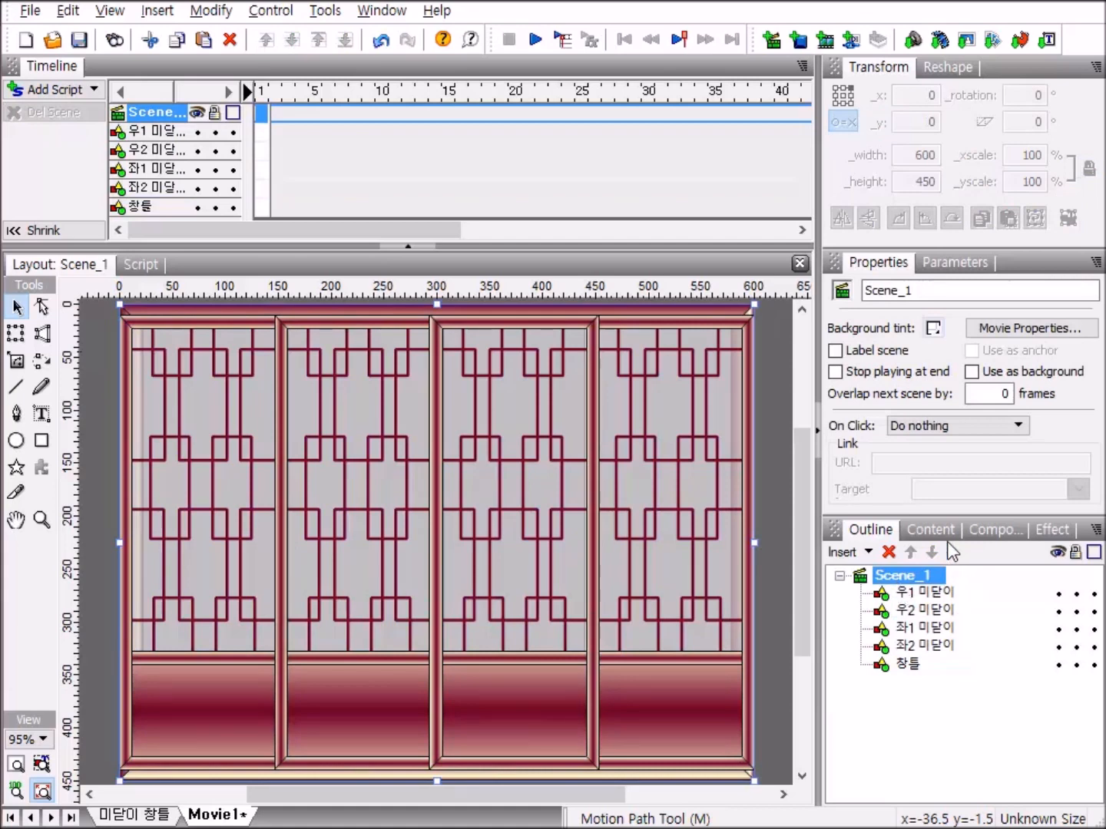
Step: Select all four sliding doors and activate the Motion Path tool, then clear the door selection
{"action": "left_click", "coordinate": [930, 594]}
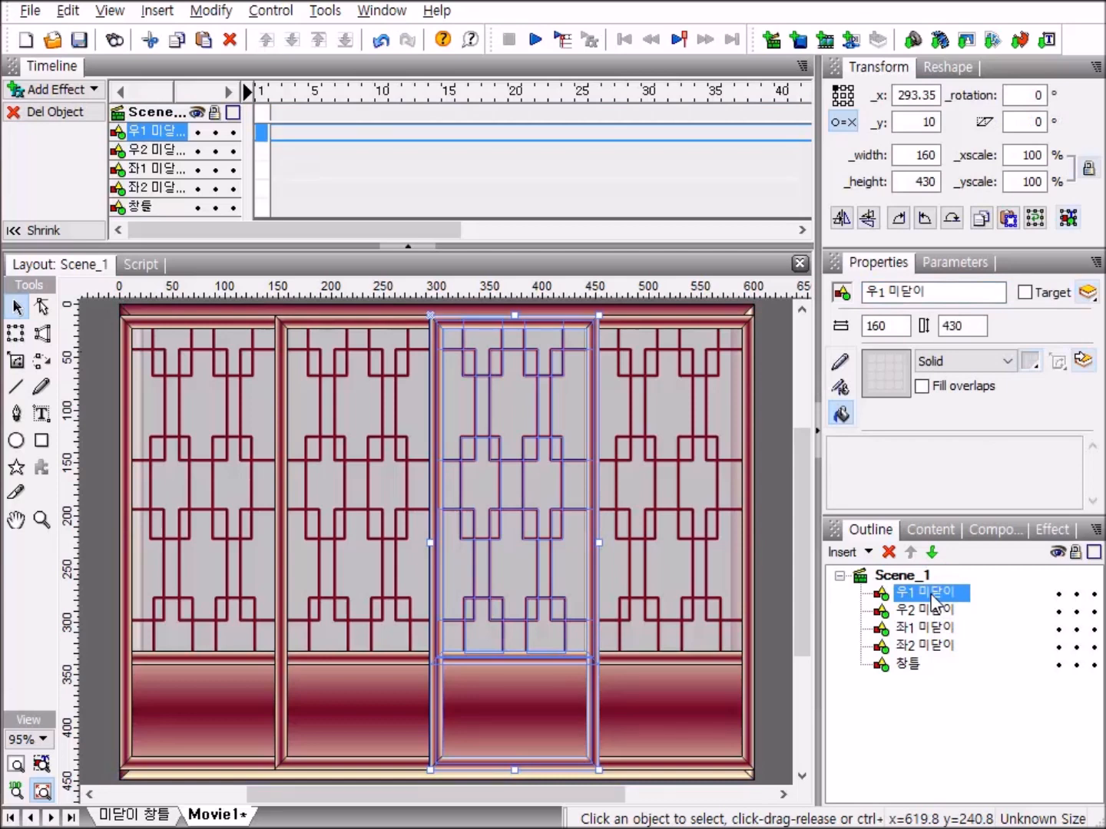
{"action": "left_click", "coordinate": [930, 646], "text": "shift"}
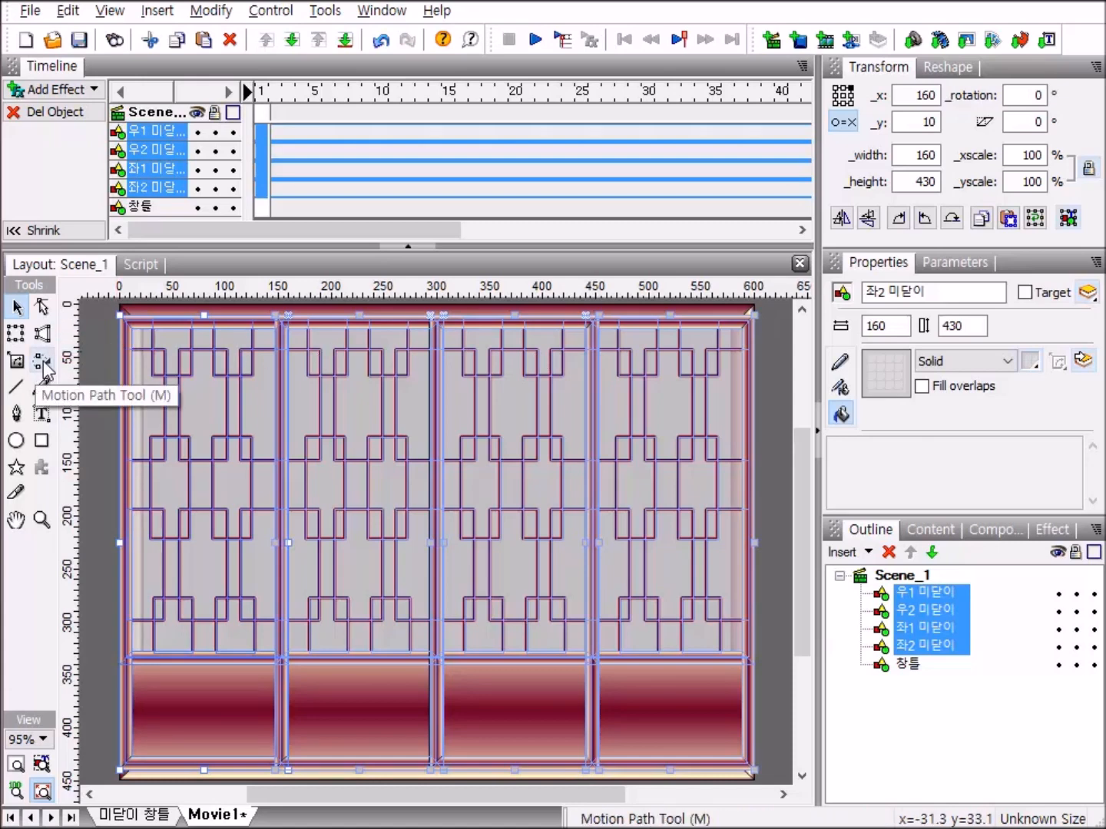
{"action": "left_click", "coordinate": [45, 364]}
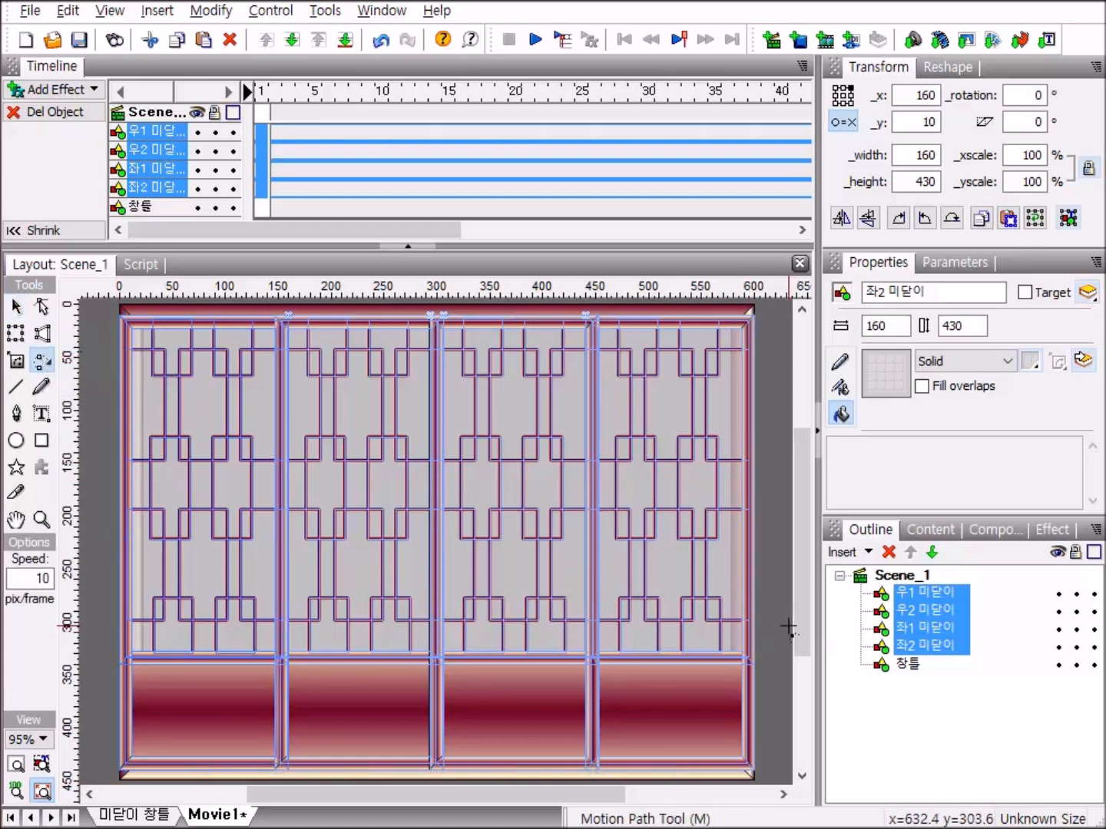
{"action": "left_click", "coordinate": [887, 578]}
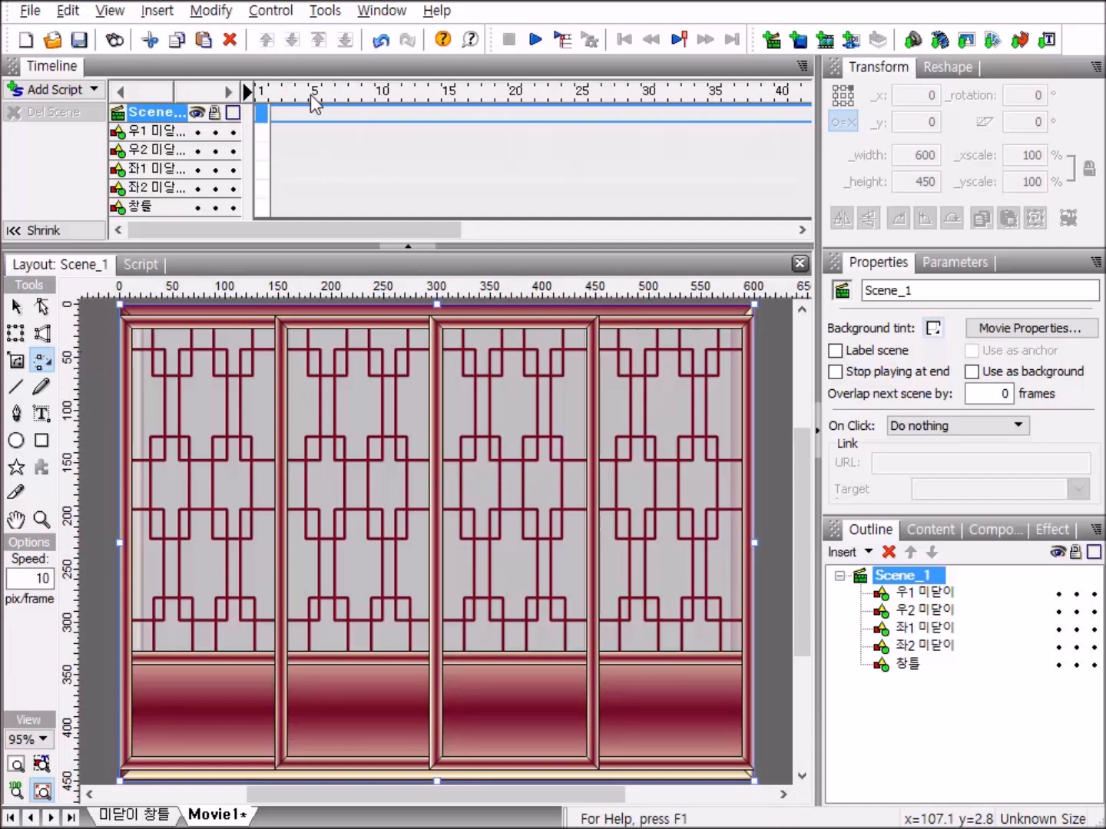
Step: Add a Place effect to 우1 미닫이 at frame 1 and set its x position to 300
{"action": "left_click", "coordinate": [262, 112]}
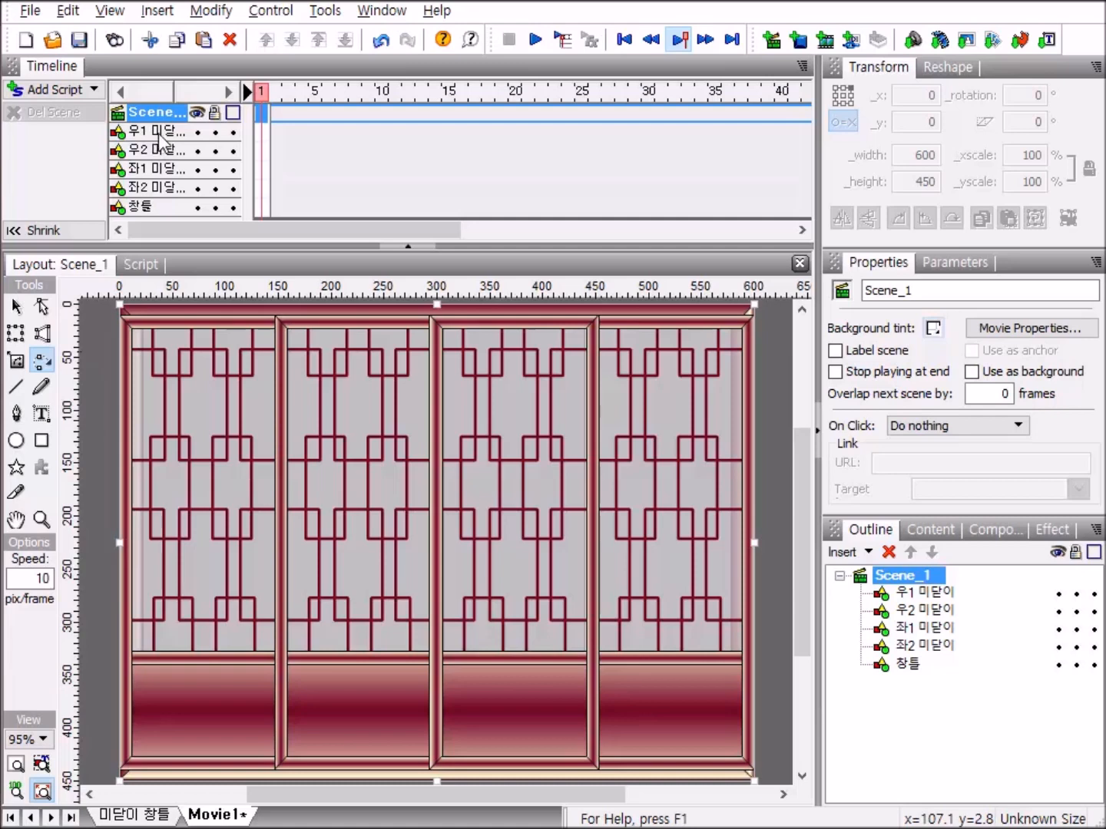
{"action": "left_click", "coordinate": [261, 132]}
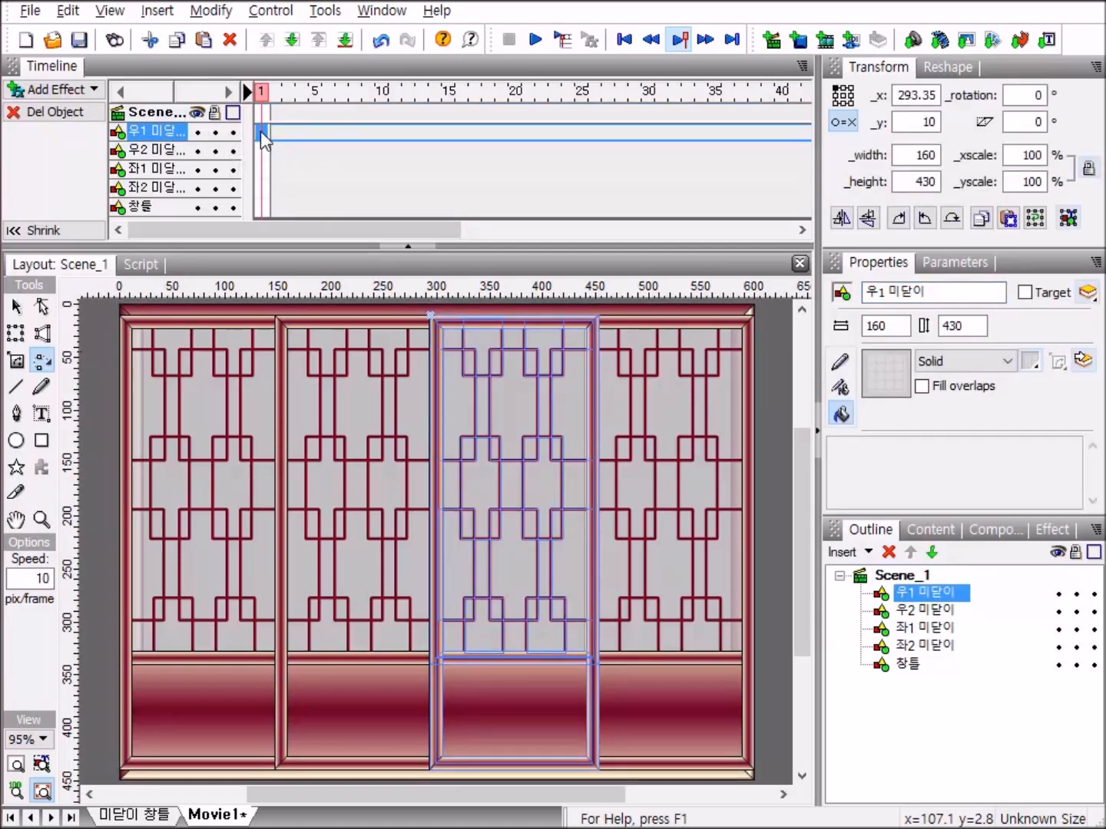
{"action": "right_click", "coordinate": [260, 131]}
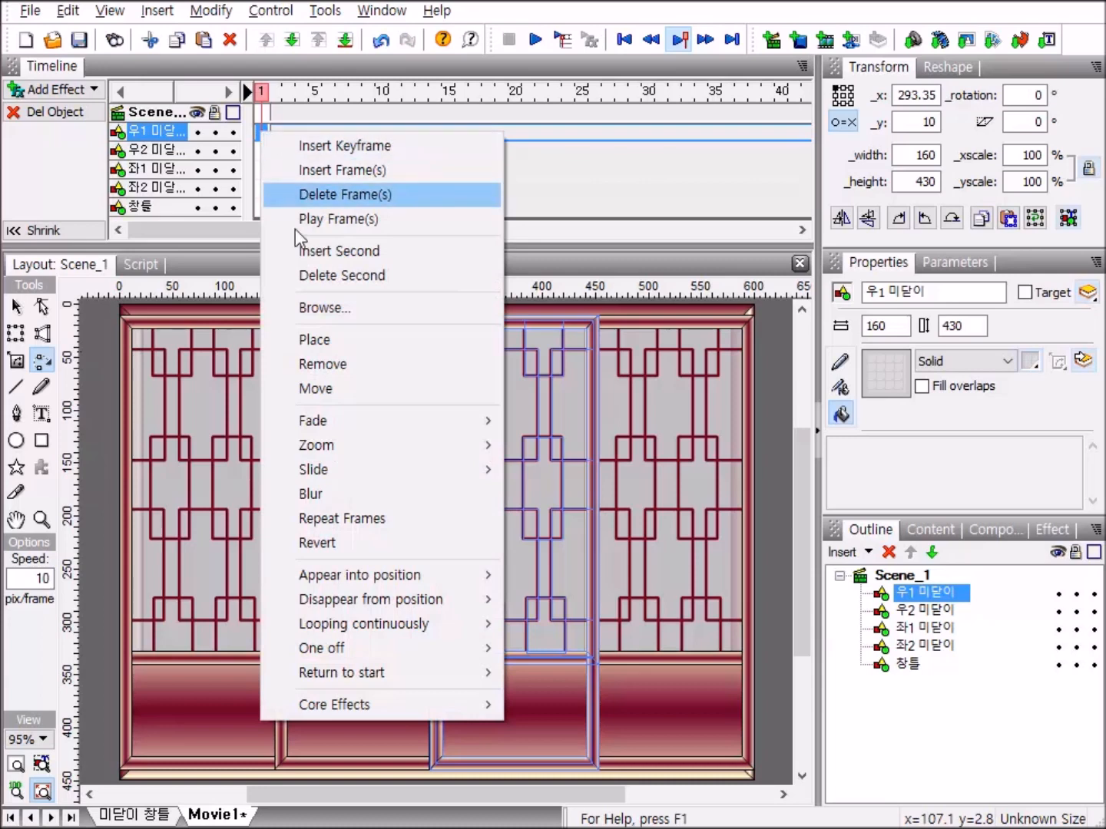
{"action": "left_click", "coordinate": [309, 338]}
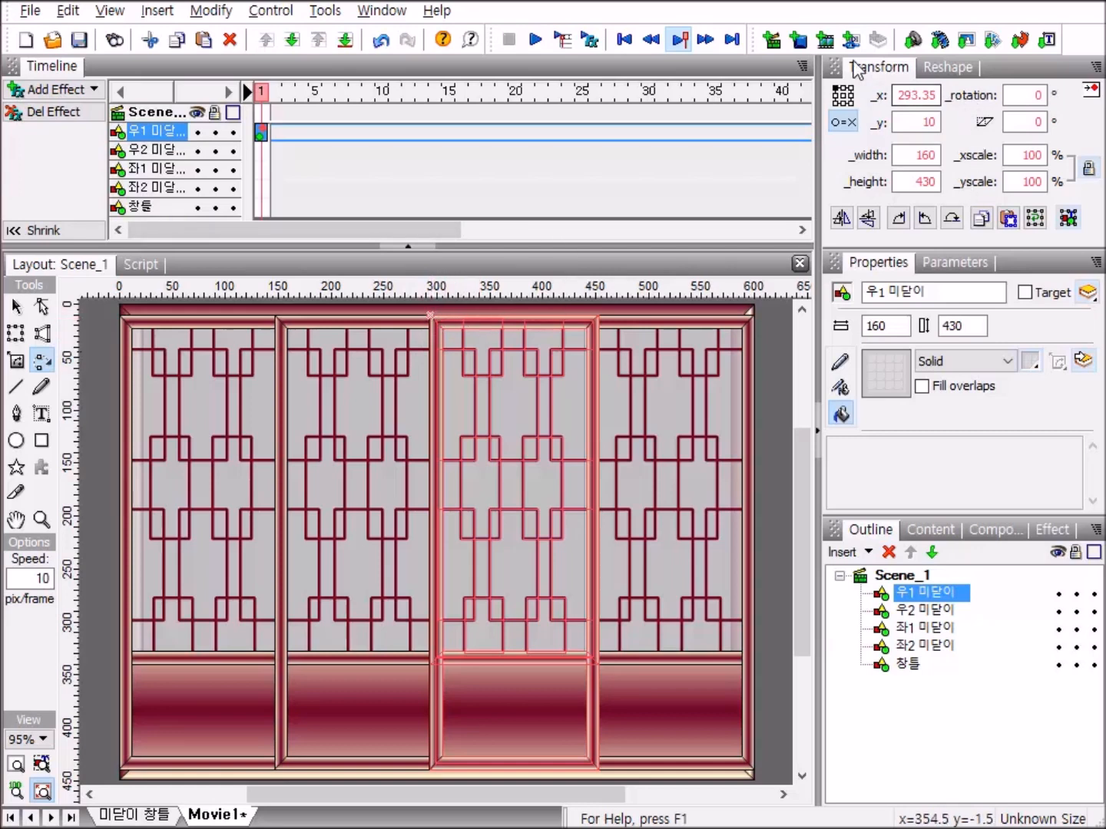
{"action": "left_click", "coordinate": [935, 95]}
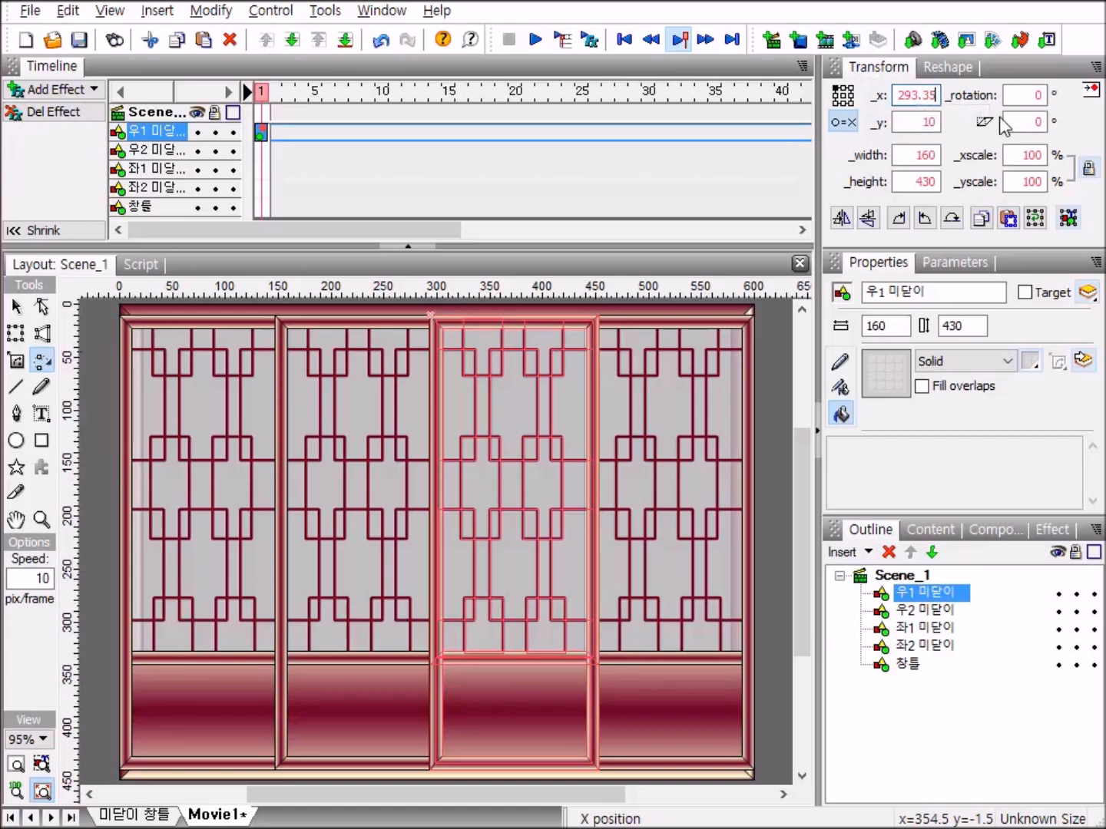
{"action": "key", "text": "BackSpace"}
{"action": "key", "text": "Return"}
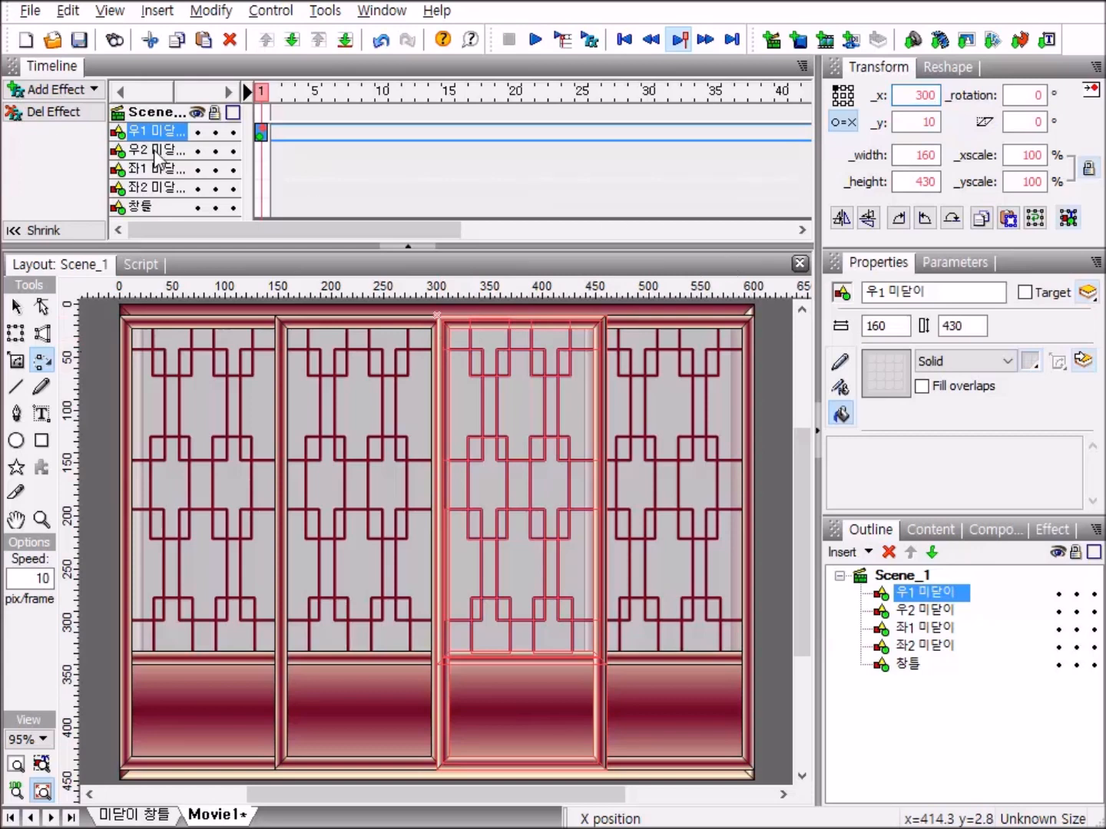
Step: Add a Place effect to 우2 미닫이 at frame 1 and set its x position to 450
{"action": "left_click", "coordinate": [263, 153]}
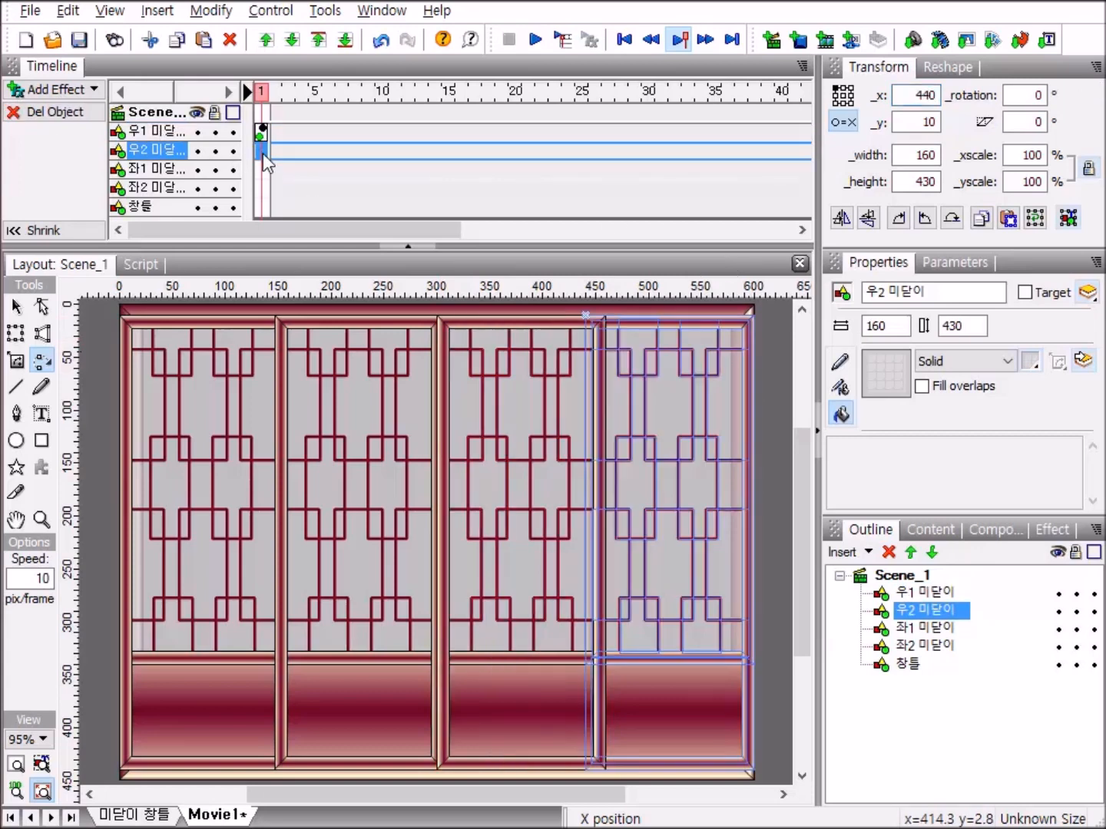
{"action": "right_click", "coordinate": [262, 152]}
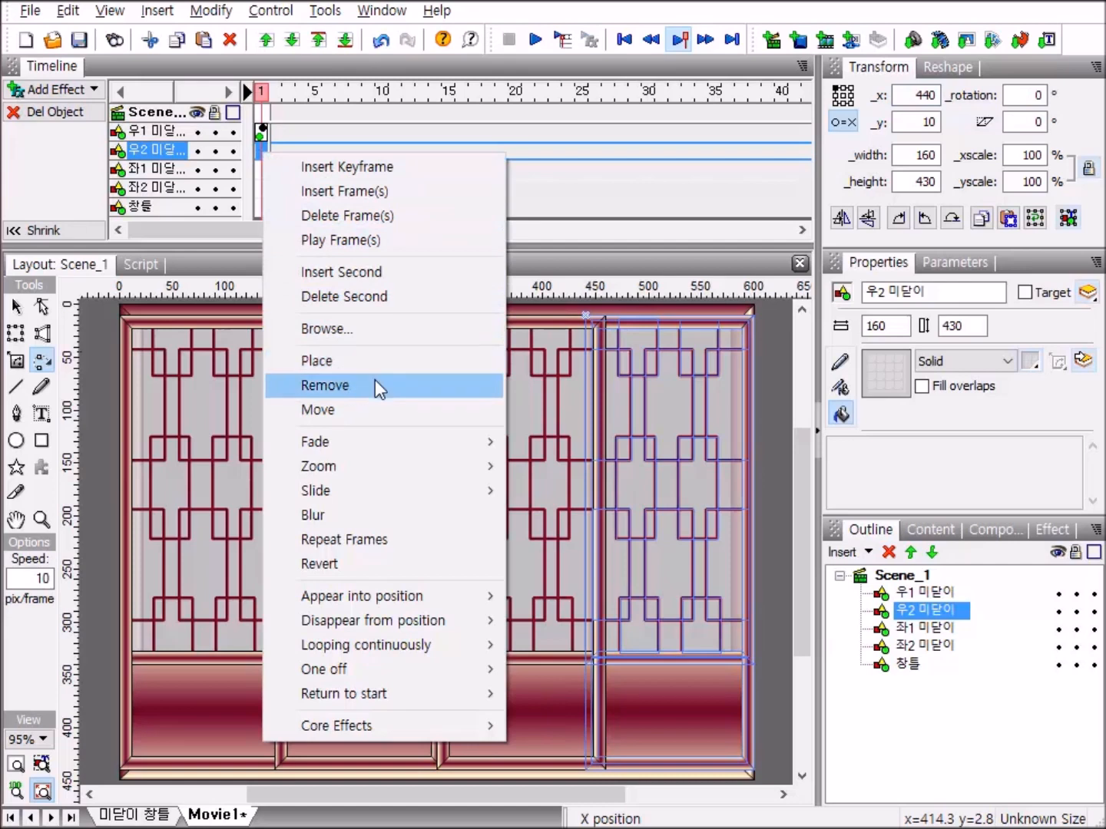
{"action": "left_click", "coordinate": [363, 363]}
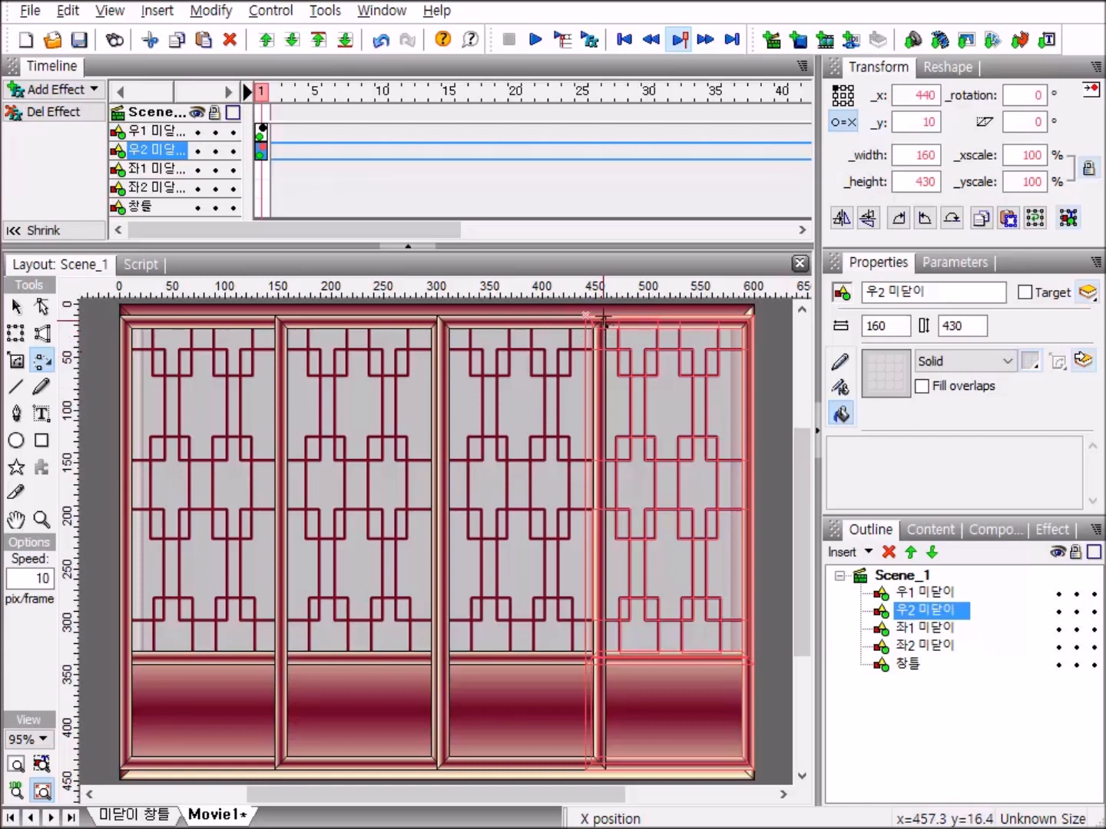
{"action": "left_click", "coordinate": [937, 95]}
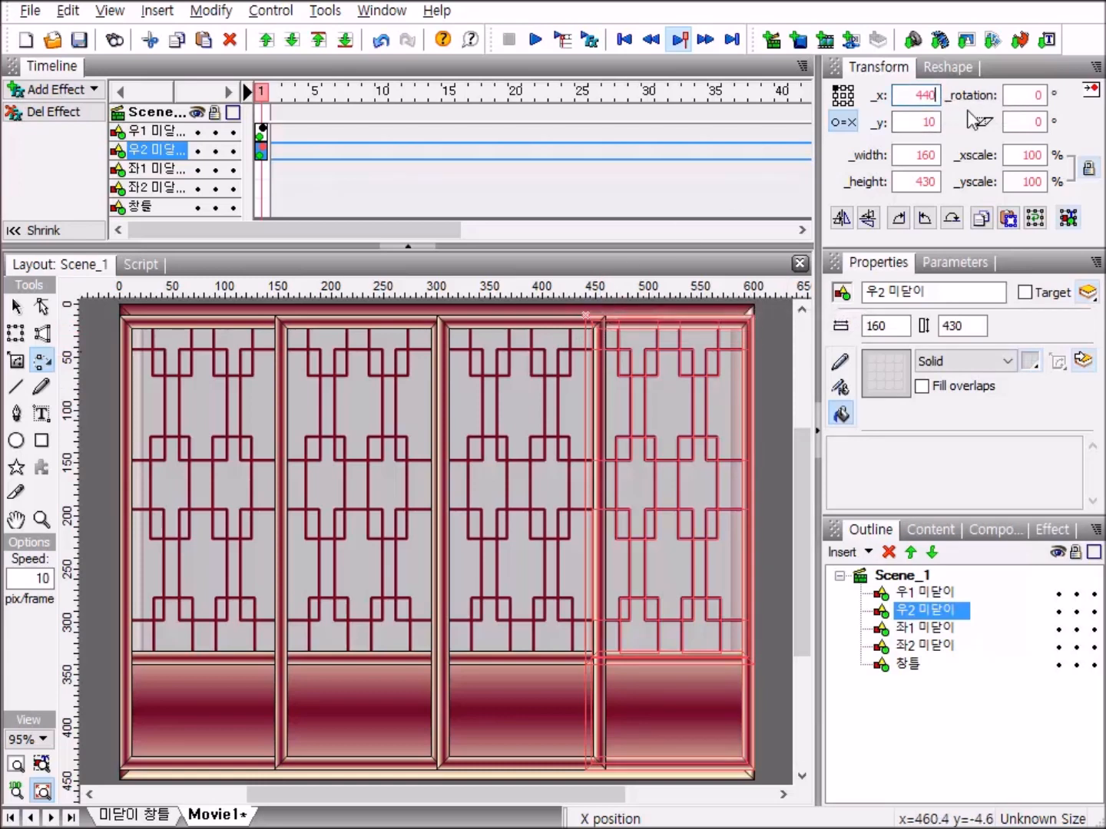
{"action": "key", "text": "BackSpace"}
{"action": "key", "text": "BackSpace"}
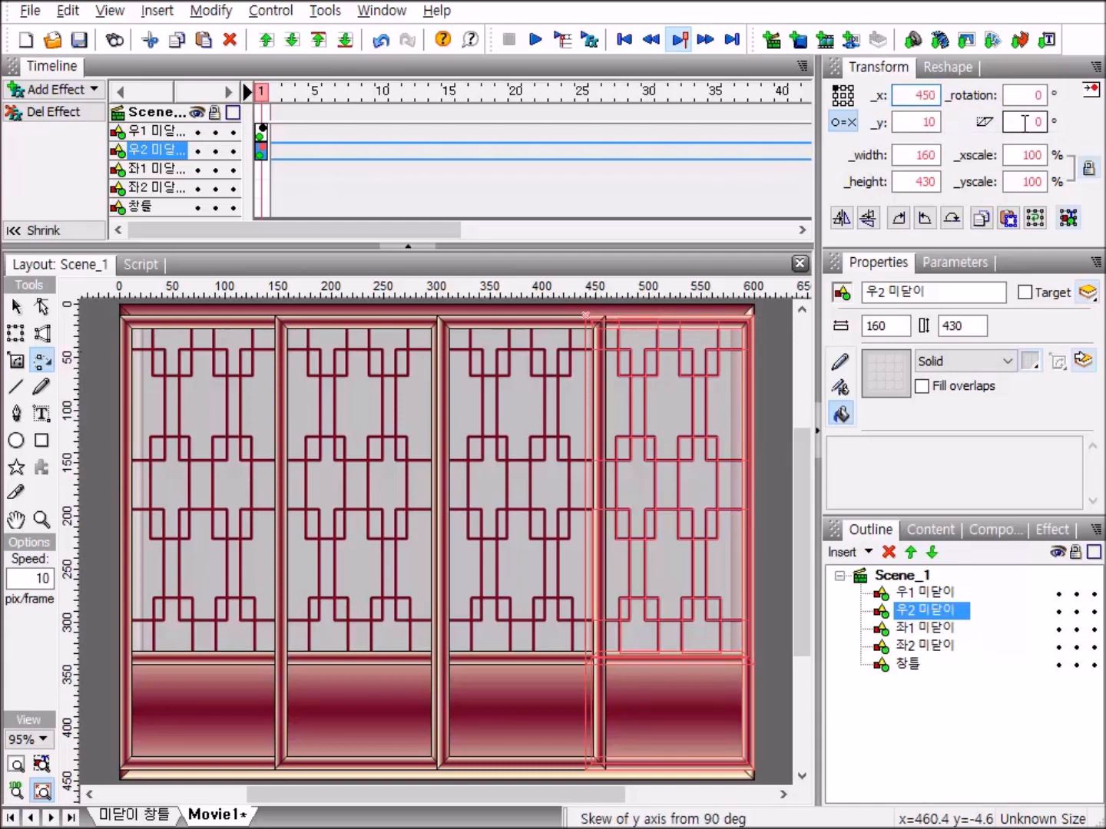
{"action": "key", "text": "Return"}
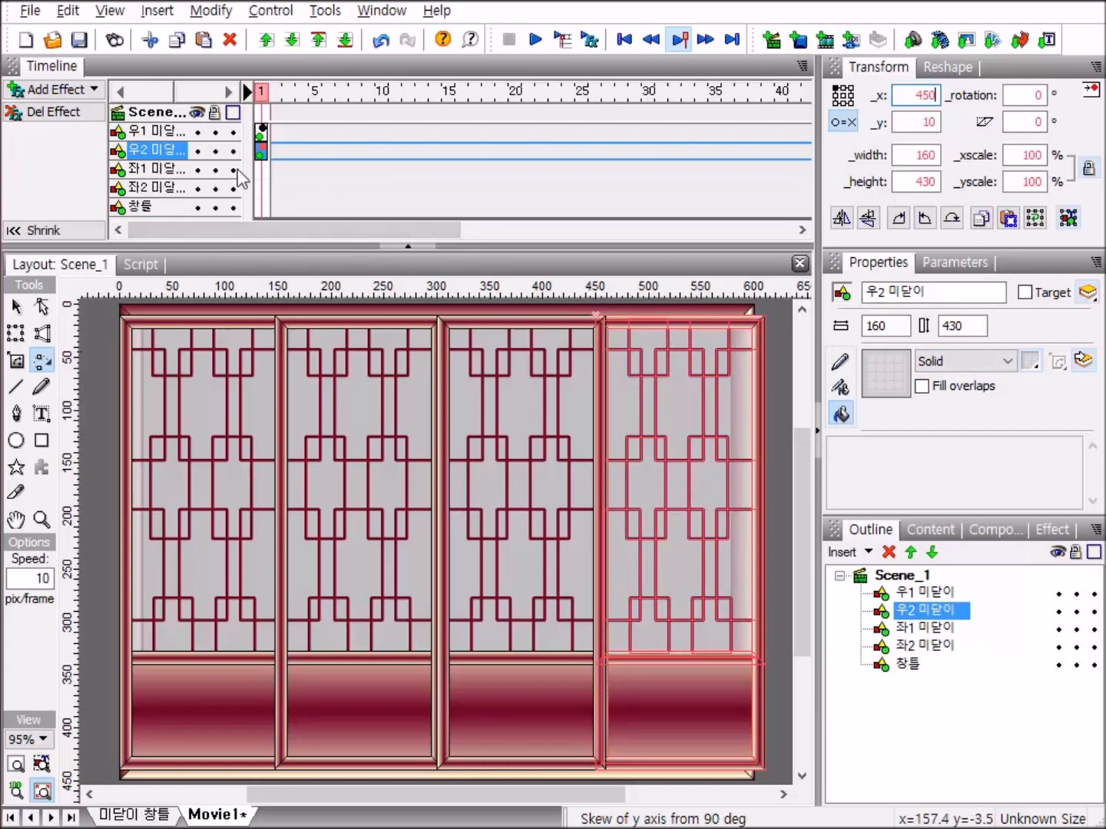
Step: Add a Place effect to 좌1 미닫이 at frame 1 and set its x position to 299
{"action": "left_click", "coordinate": [264, 169]}
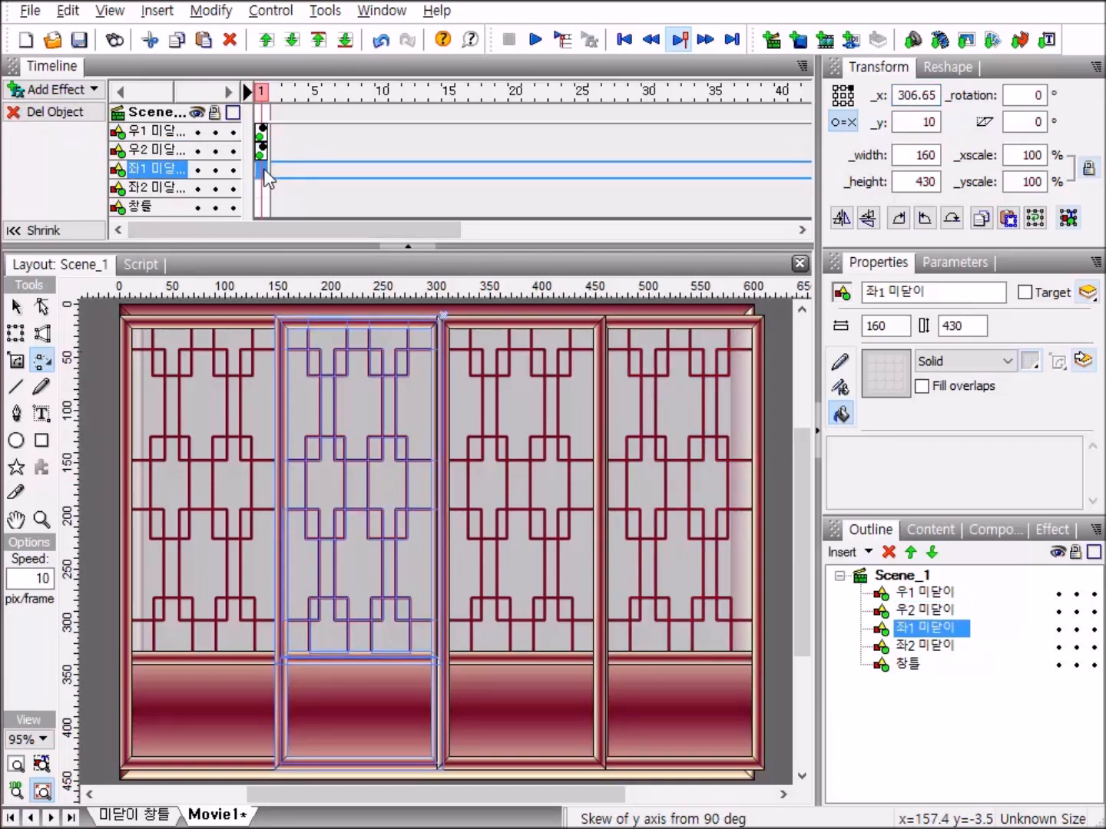
{"action": "right_click", "coordinate": [264, 170]}
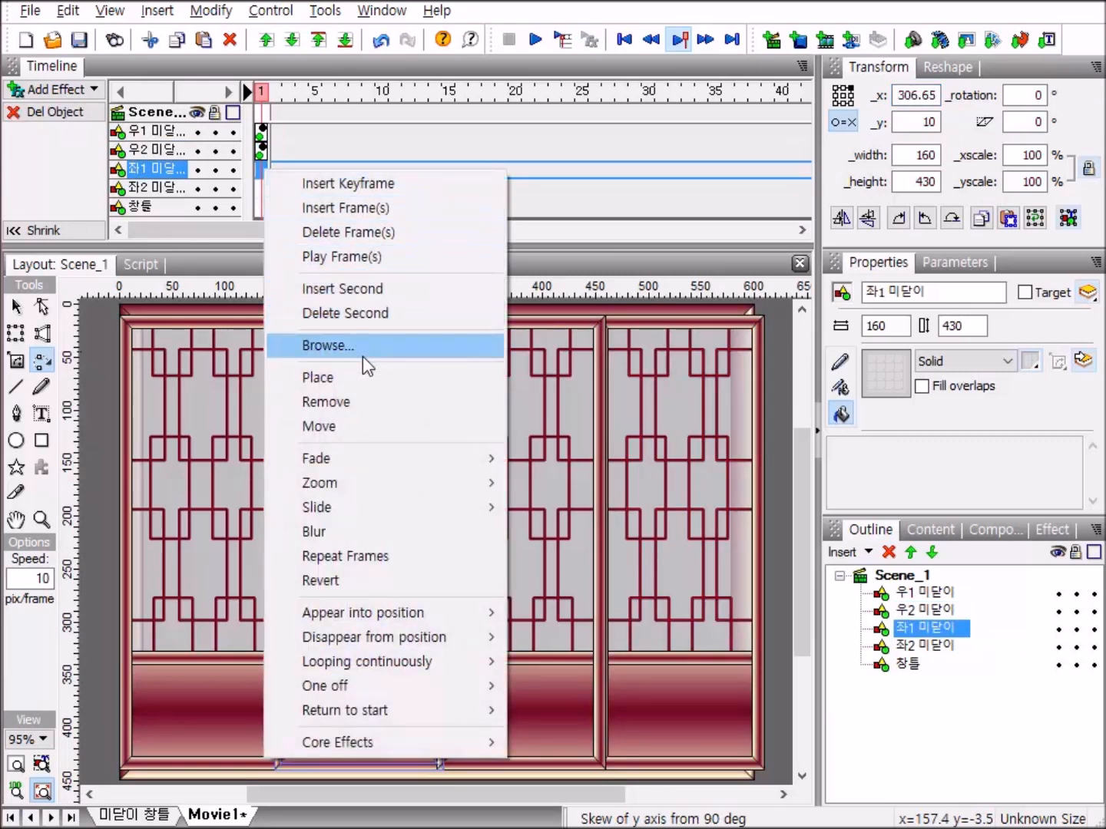
{"action": "left_click", "coordinate": [345, 377]}
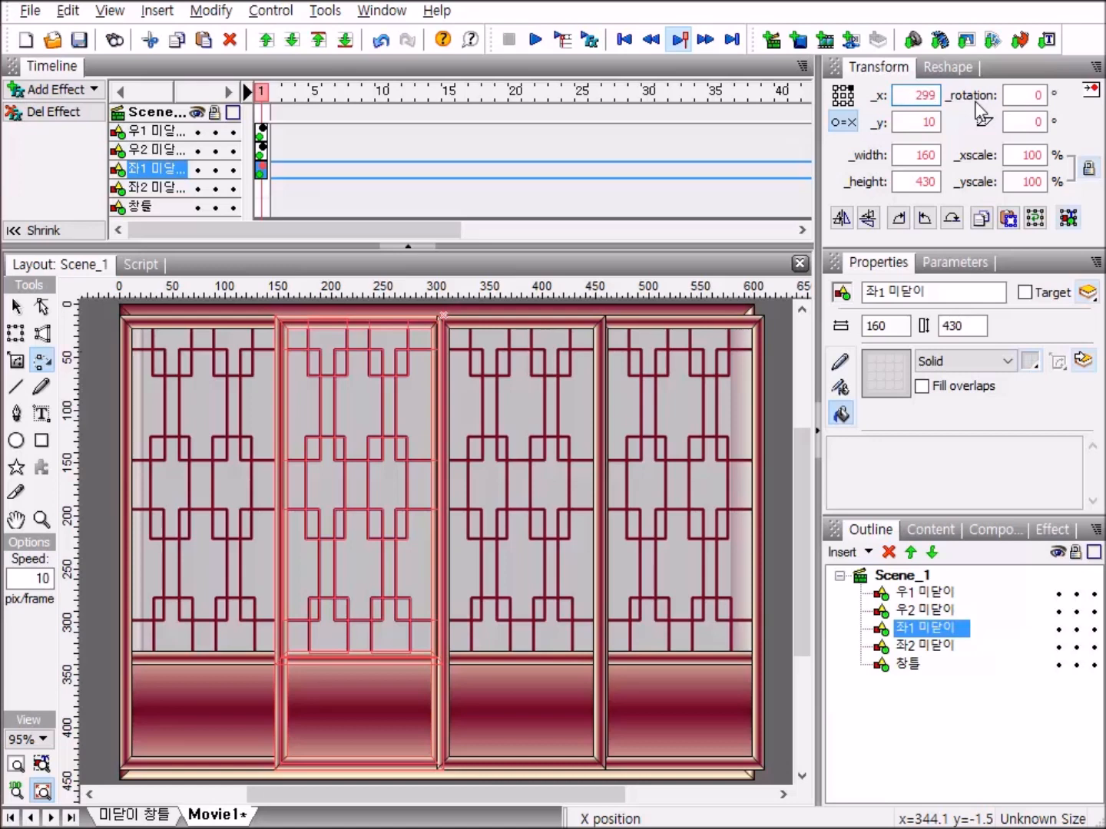
{"action": "key", "text": "Return"}
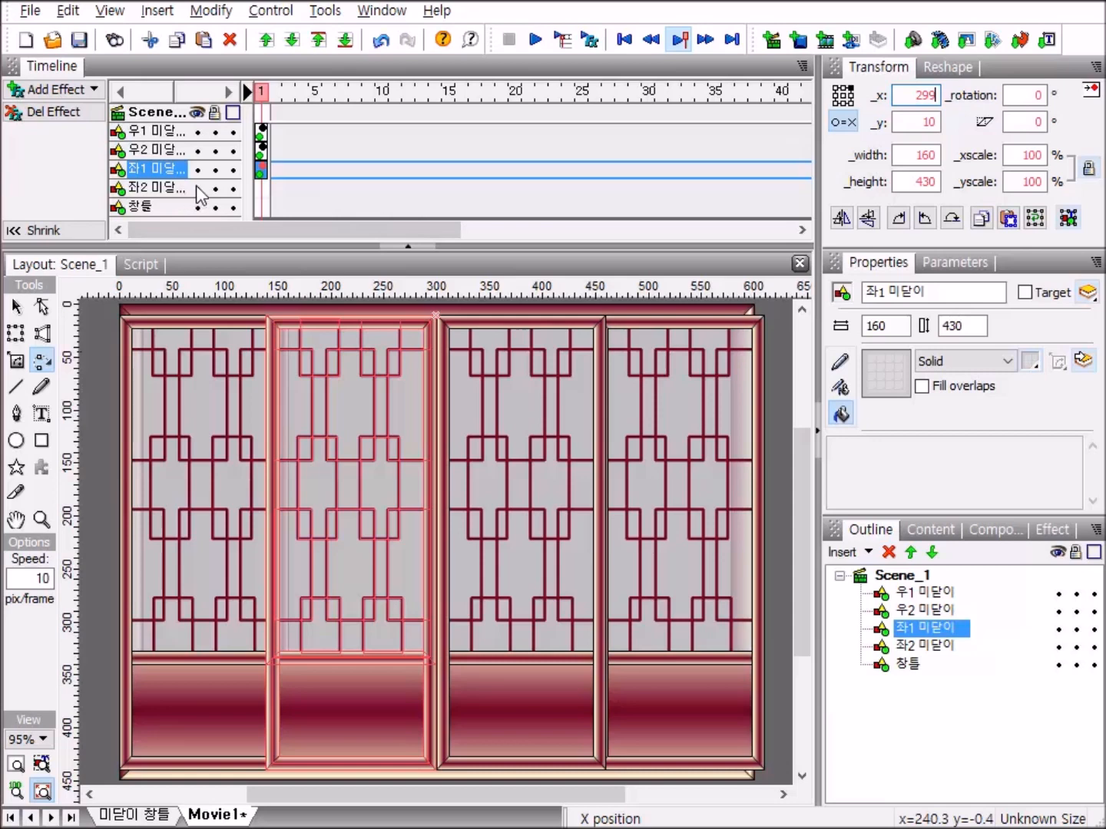
Step: Add a Place effect to 좌2 미닫이 at frame 1 and set its x position to 150
{"action": "left_click", "coordinate": [263, 189]}
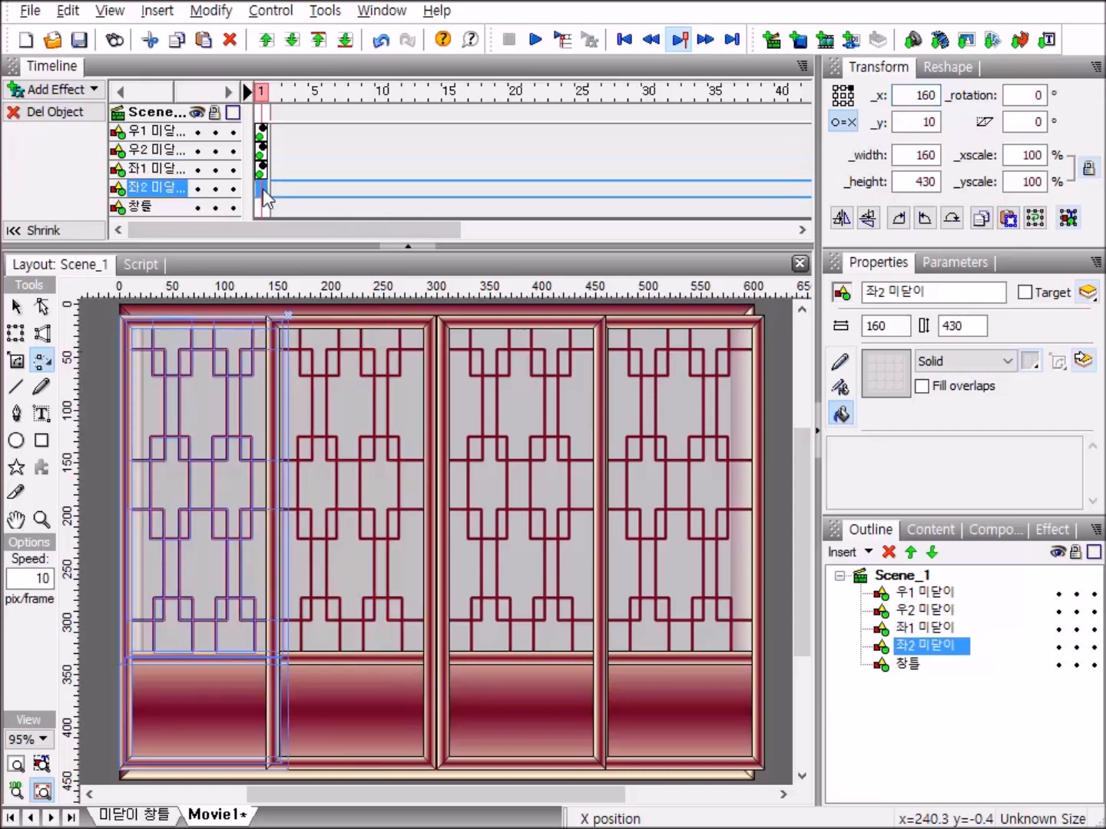
{"action": "right_click", "coordinate": [263, 189]}
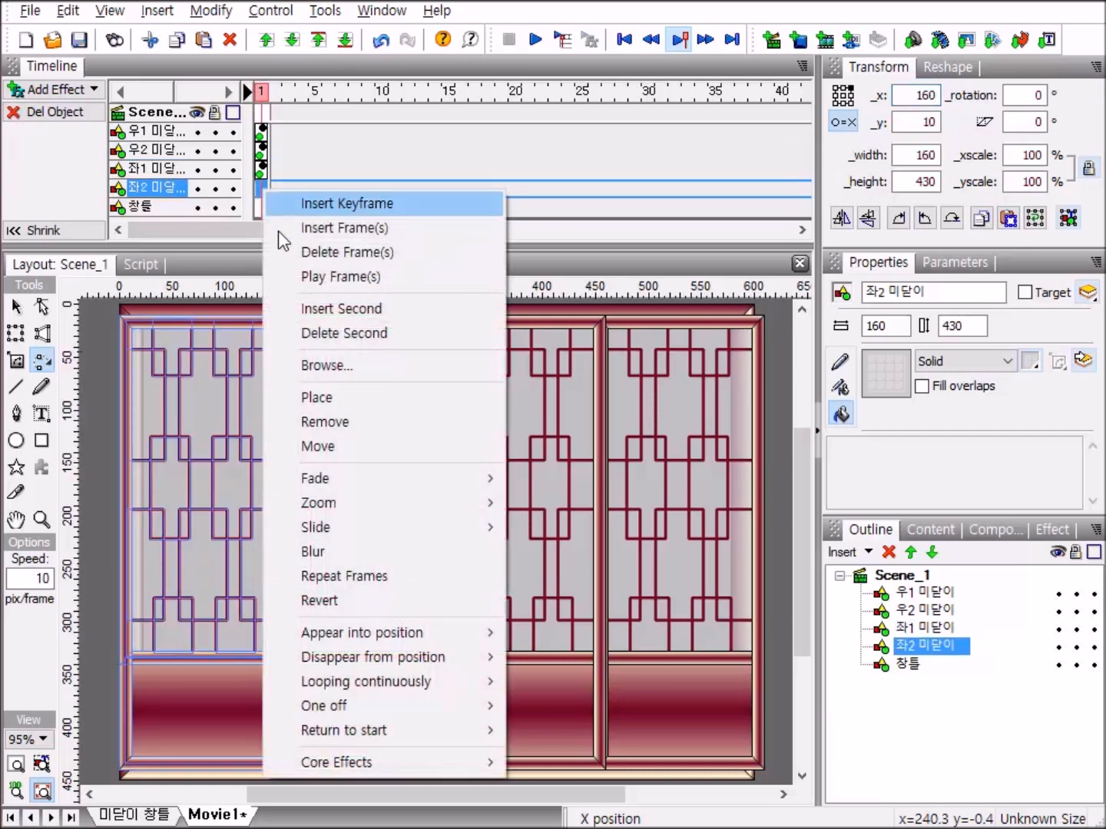
{"action": "left_click", "coordinate": [354, 415]}
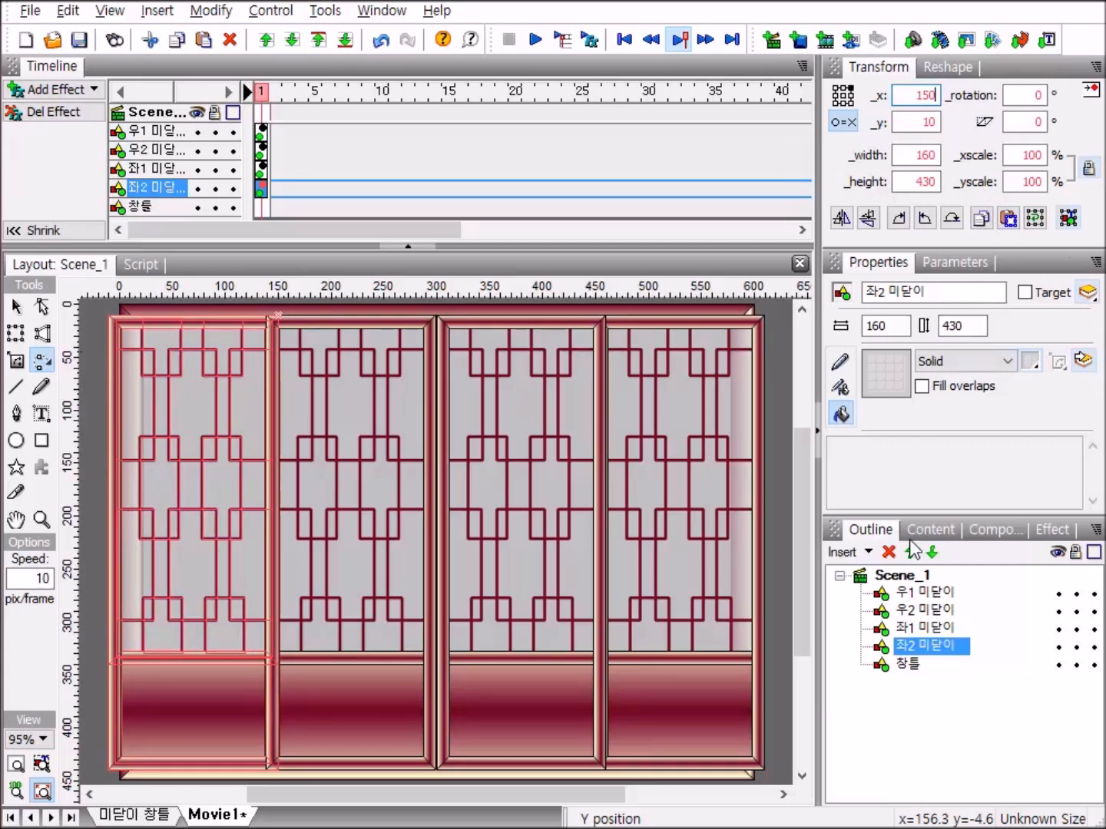
{"action": "left_click", "coordinate": [914, 576]}
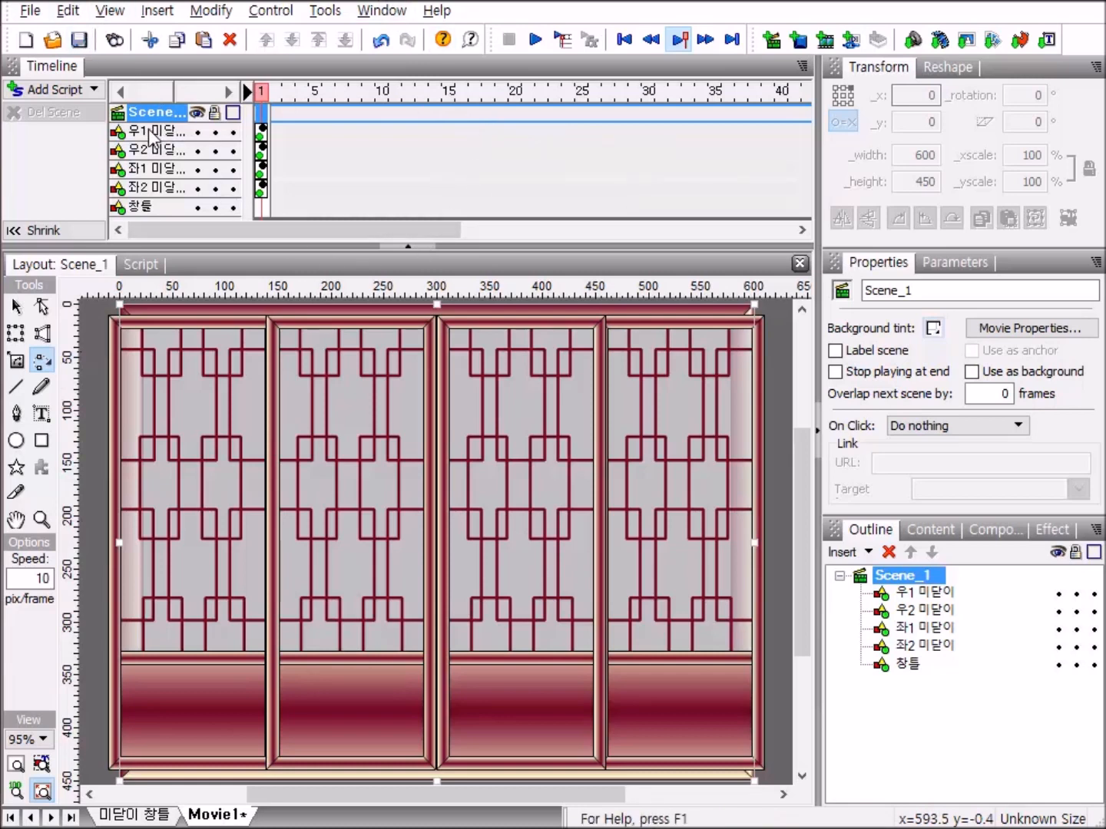
Step: Give 우1 미닫이 a Move effect from frame 2 to 41, lasting 40 frames, that ends at x position 600
{"action": "right_click", "coordinate": [274, 129]}
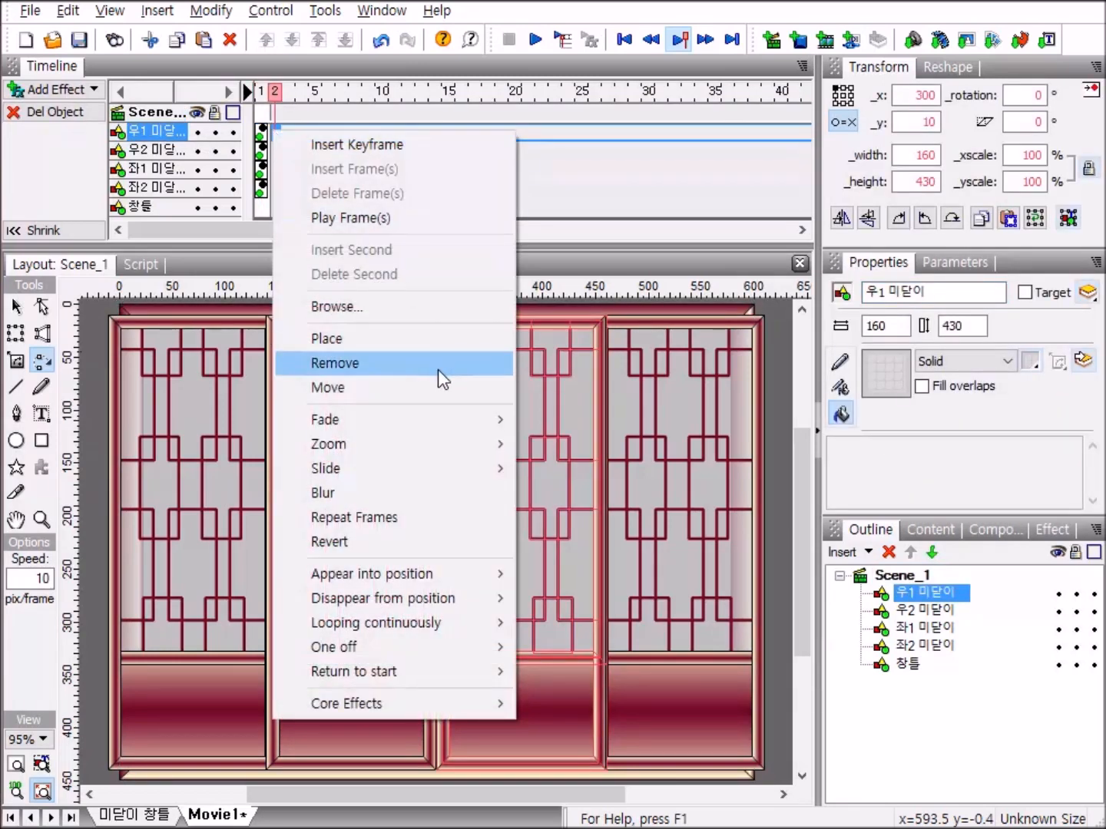
{"action": "left_click", "coordinate": [415, 387]}
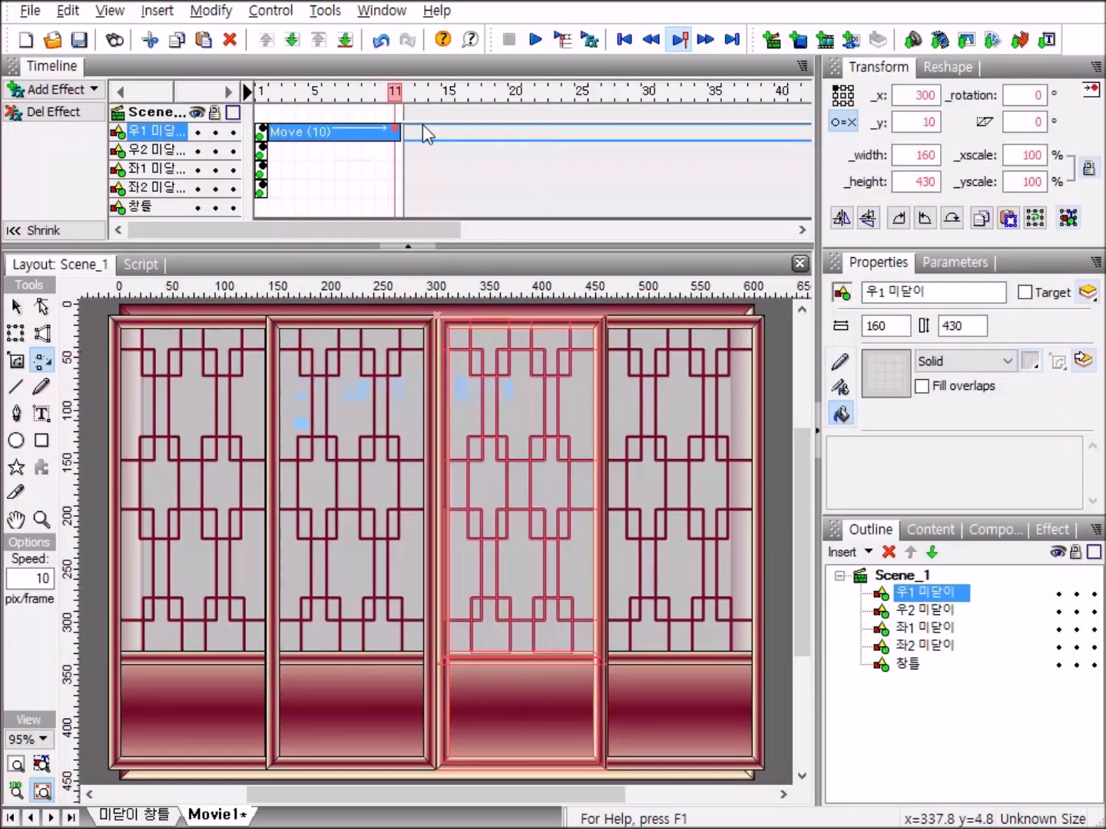
{"action": "left_click_drag", "start_coordinate": [397, 132], "coordinate": [424, 132]}
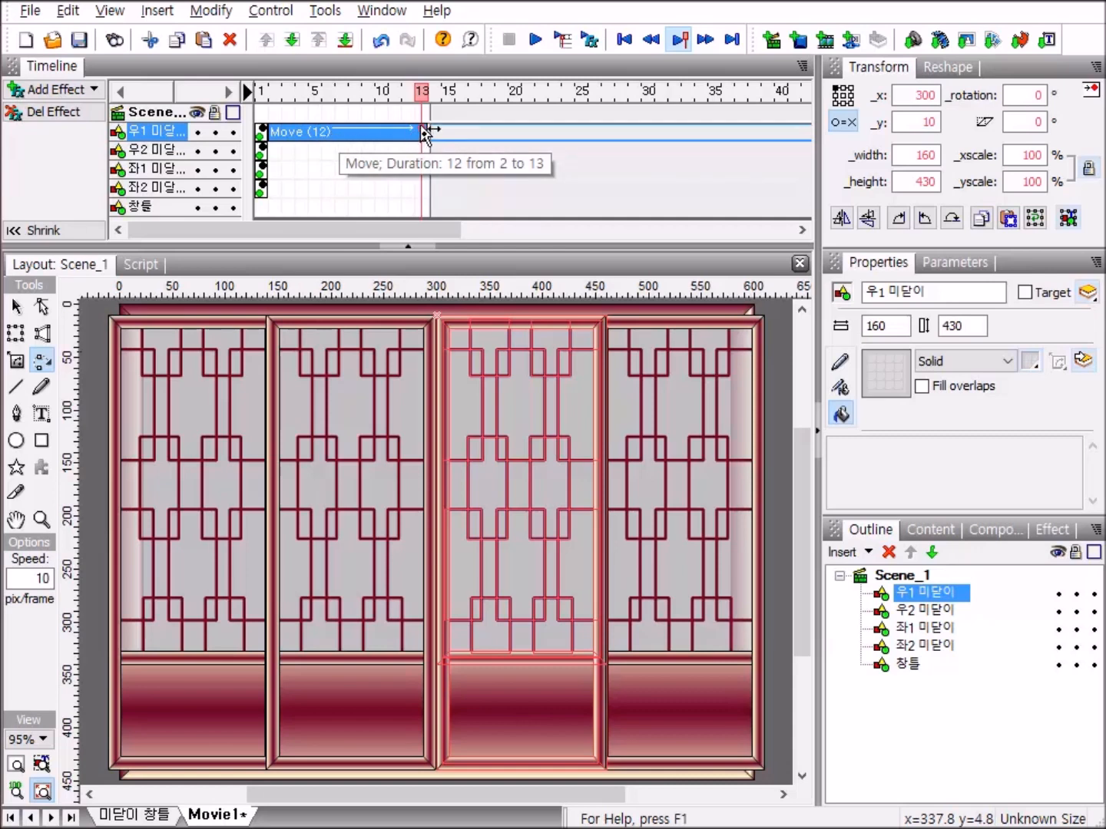
{"action": "left_click_drag", "start_coordinate": [428, 133], "coordinate": [796, 147]}
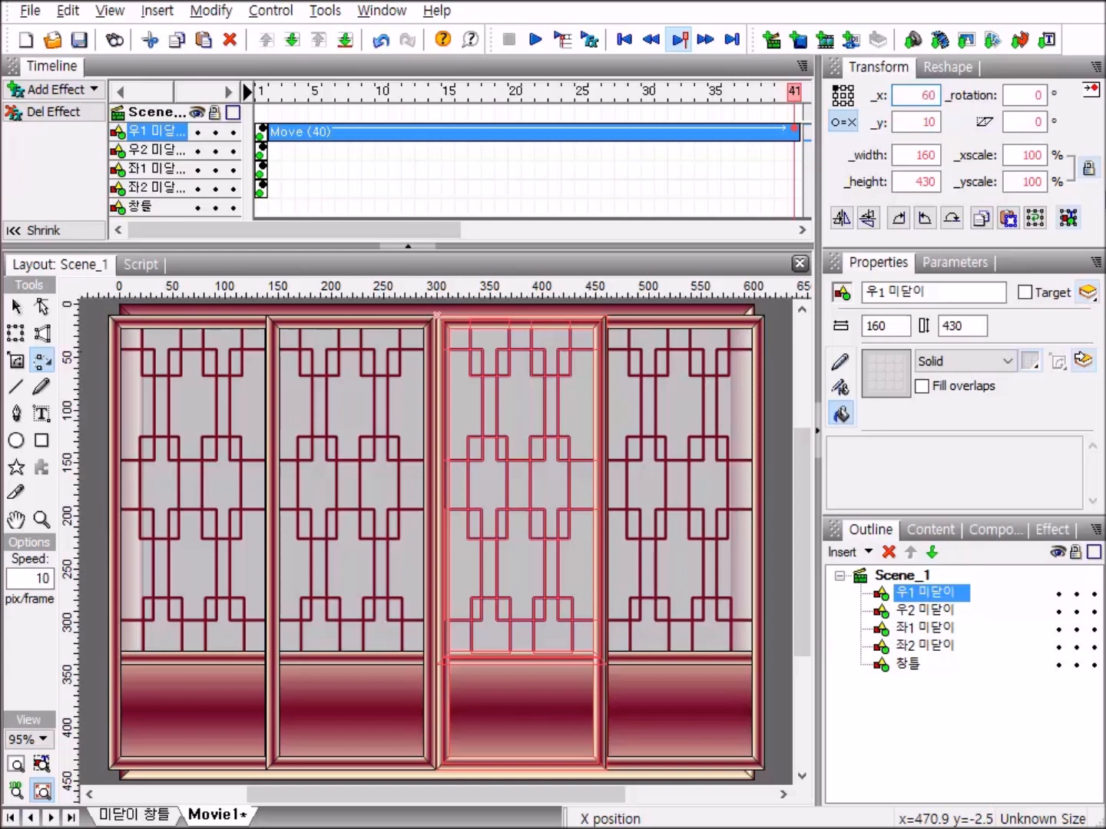
{"action": "key", "text": "Return"}
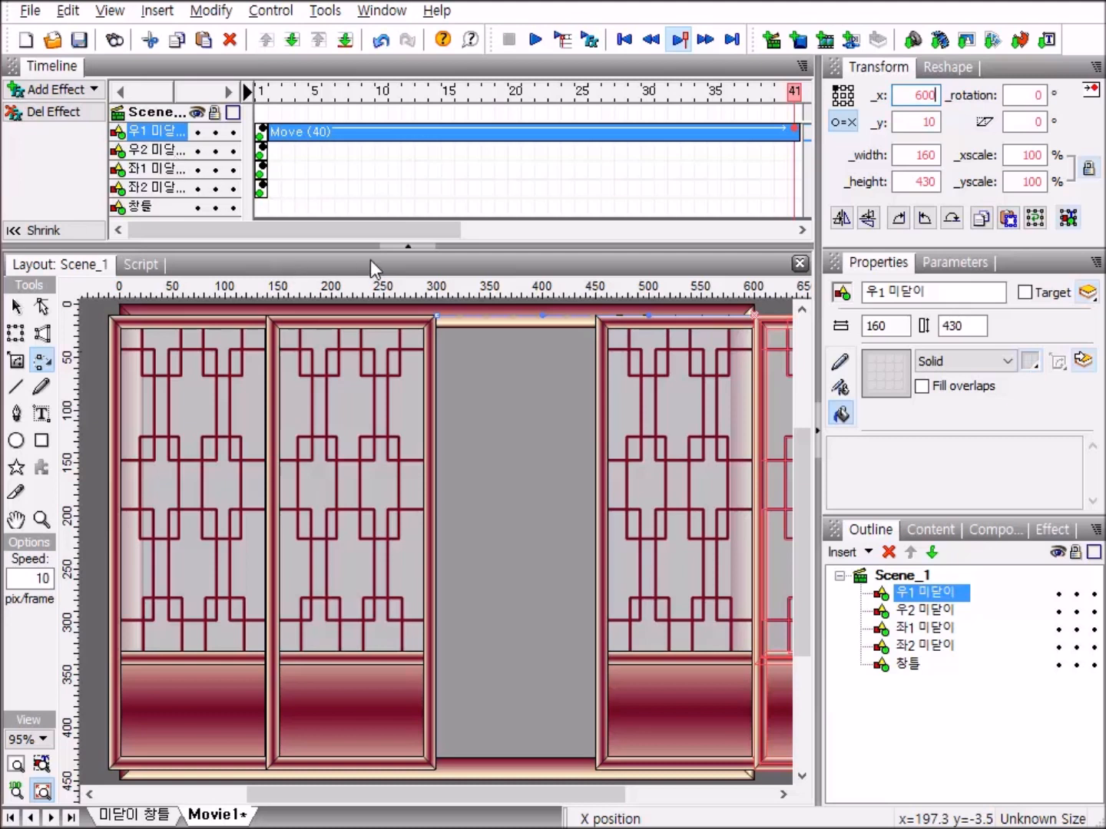
Step: Give 우2 미닫이 a Move effect from frame 42 to 61, lasting 20 frames, that ends at x position 600
{"action": "left_click_drag", "start_coordinate": [387, 229], "coordinate": [474, 230]}
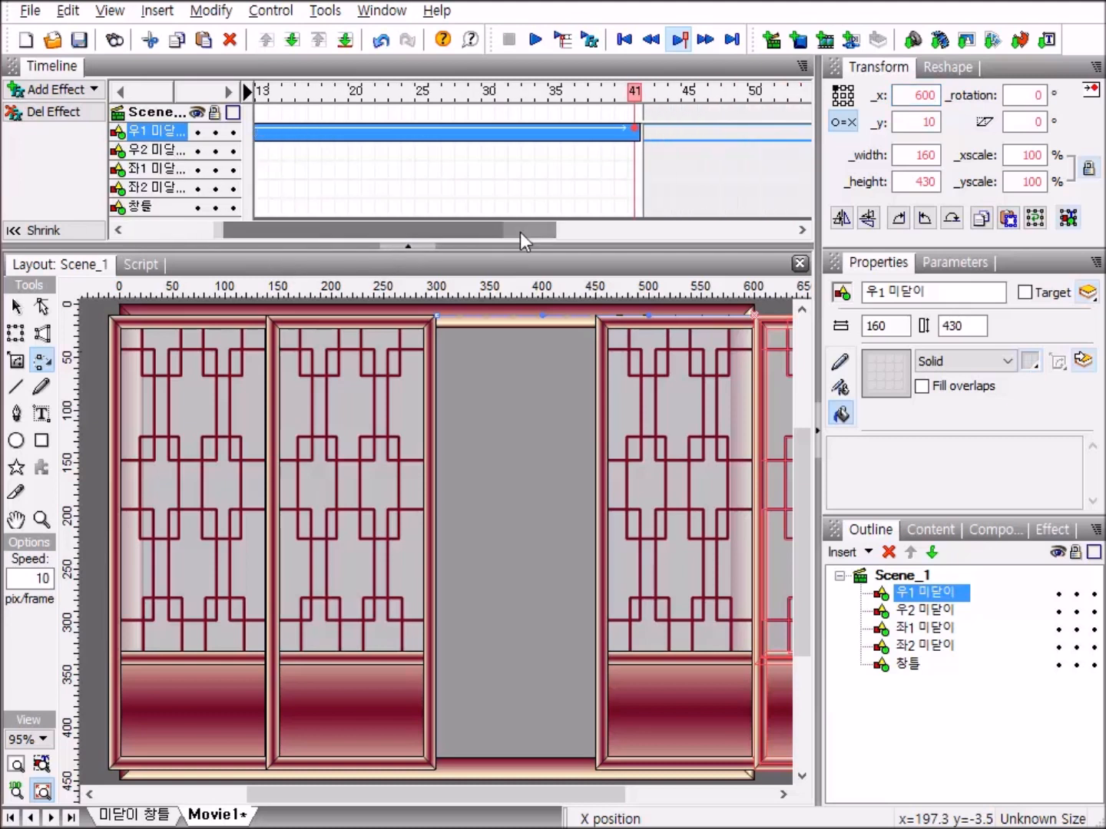
{"action": "left_click", "coordinate": [646, 153]}
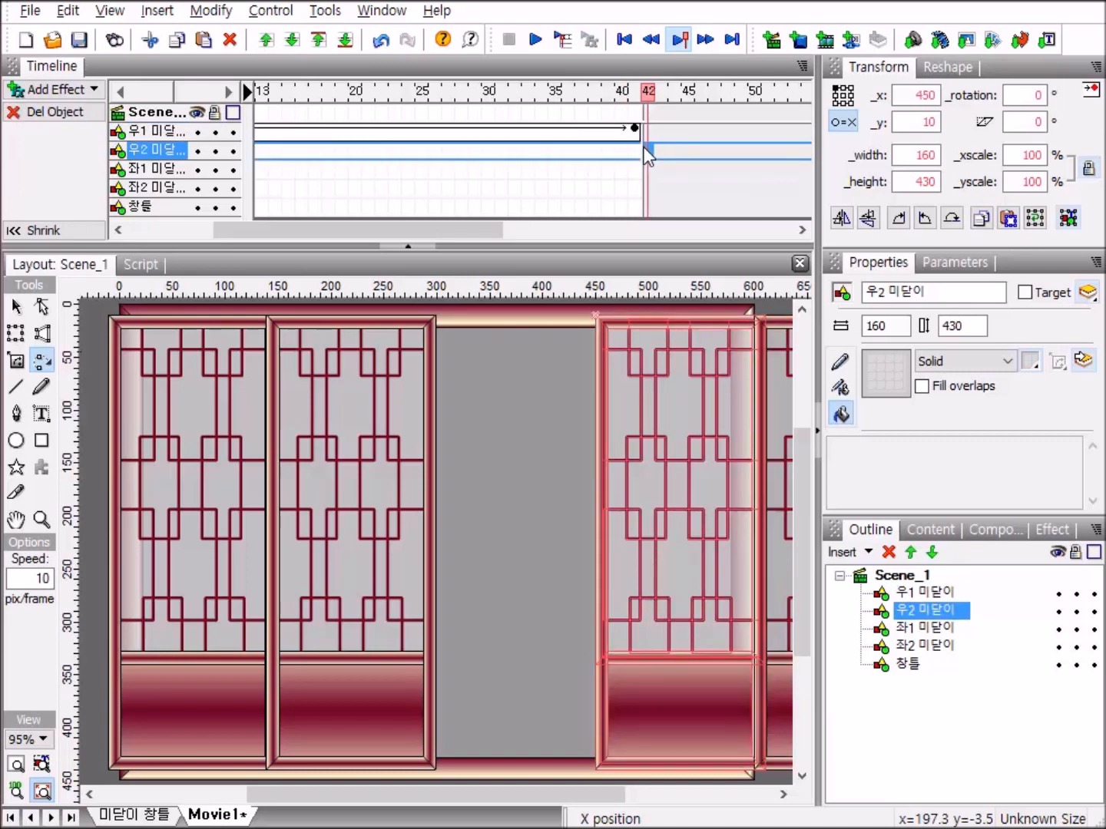
{"action": "right_click", "coordinate": [646, 149]}
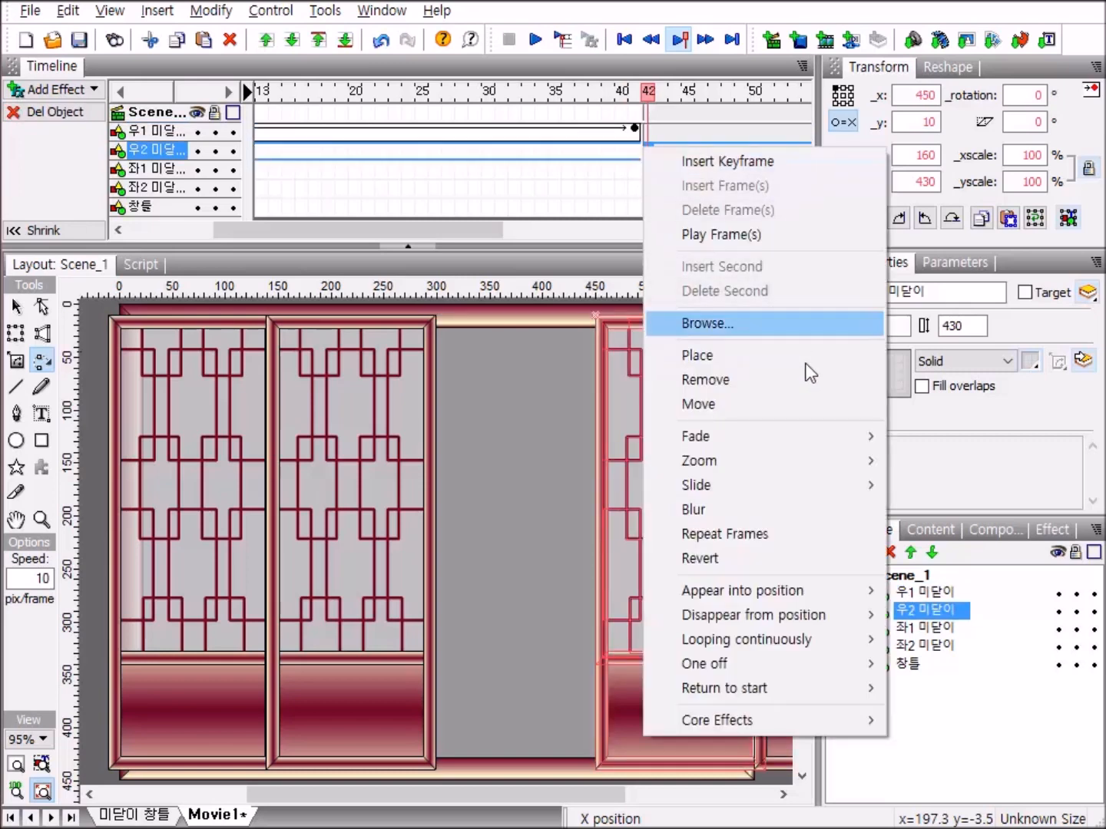
{"action": "left_click", "coordinate": [786, 402]}
{"action": "left_click_drag", "start_coordinate": [443, 225], "coordinate": [523, 235]}
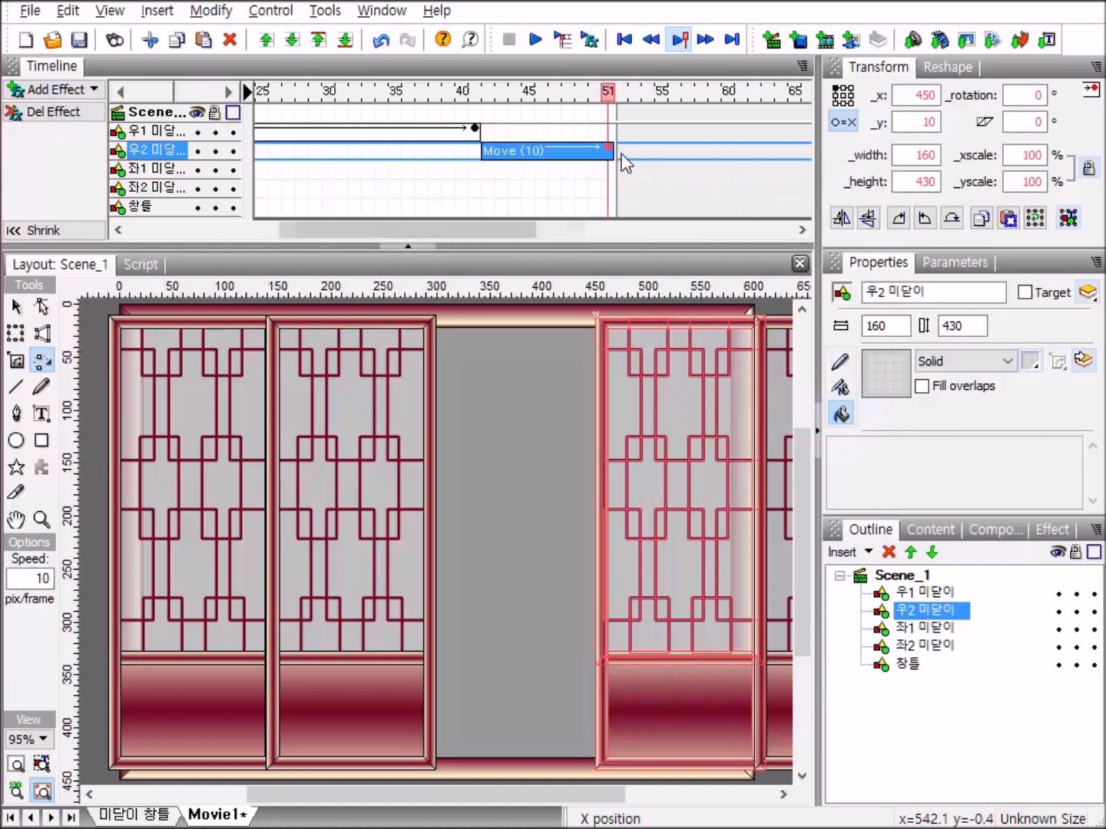
{"action": "left_click_drag", "start_coordinate": [615, 152], "coordinate": [740, 153]}
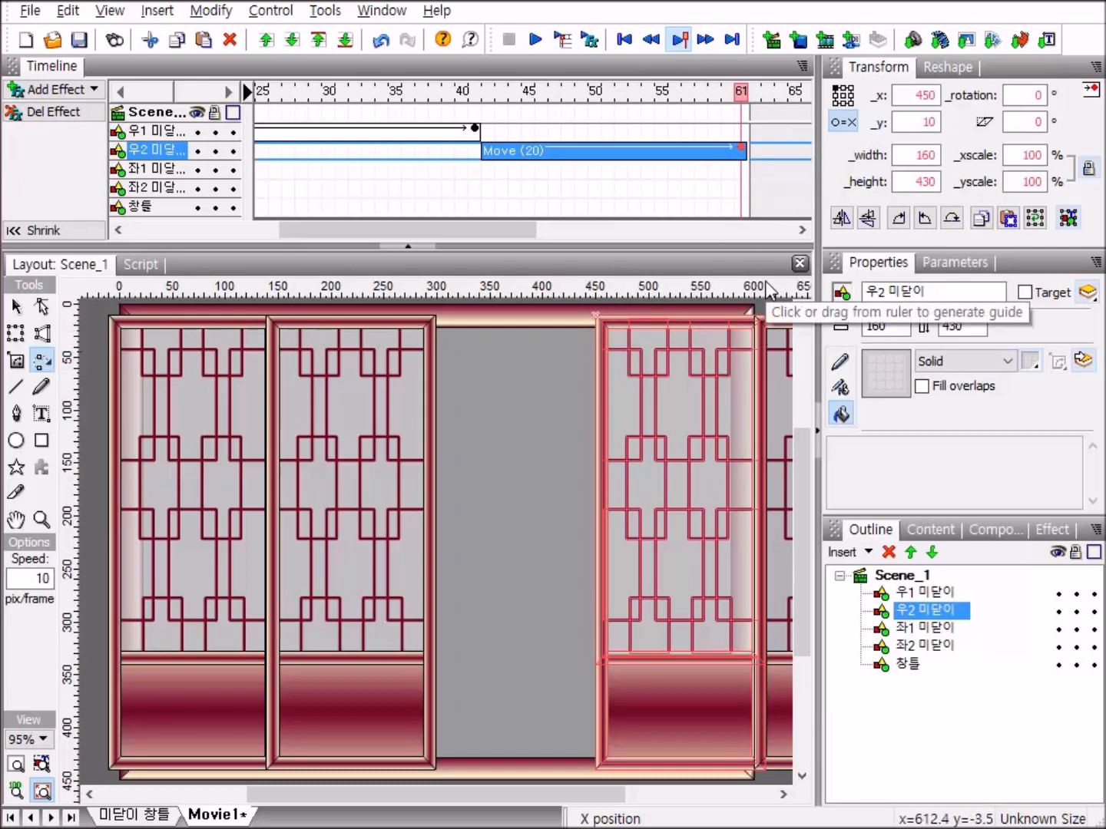
{"action": "left_click", "coordinate": [937, 94]}
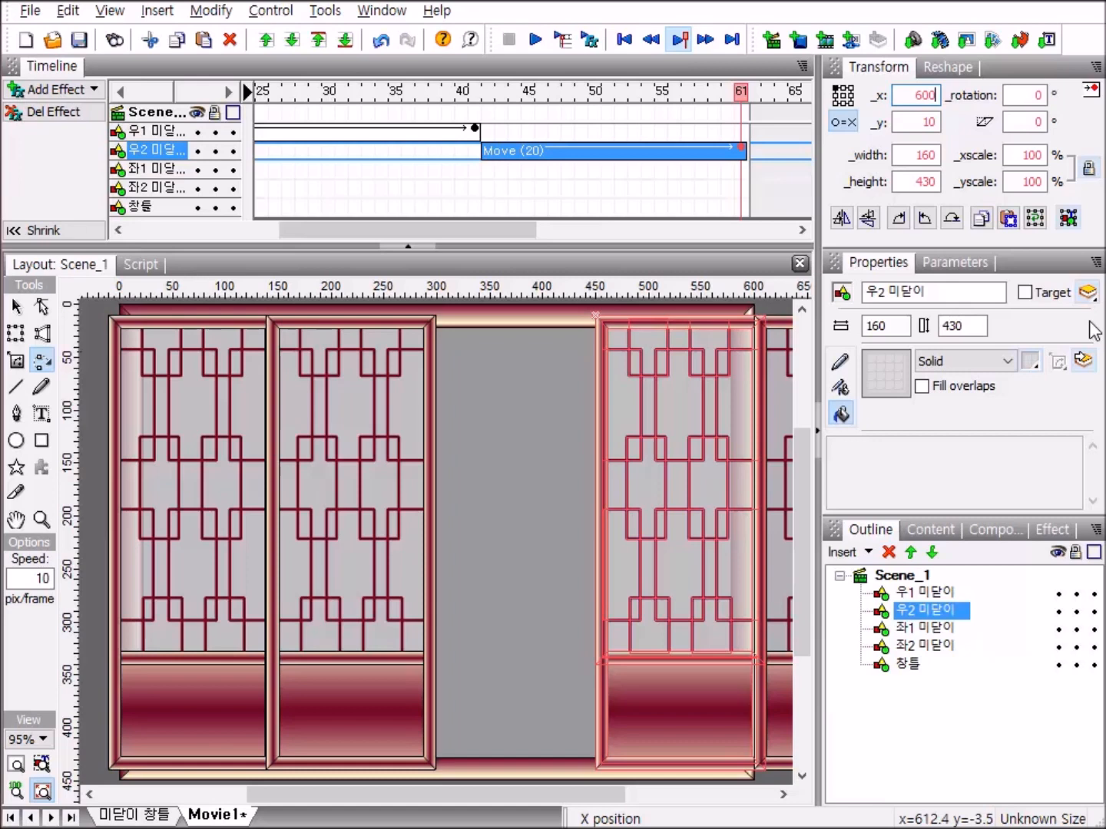
{"action": "key", "text": "Return"}
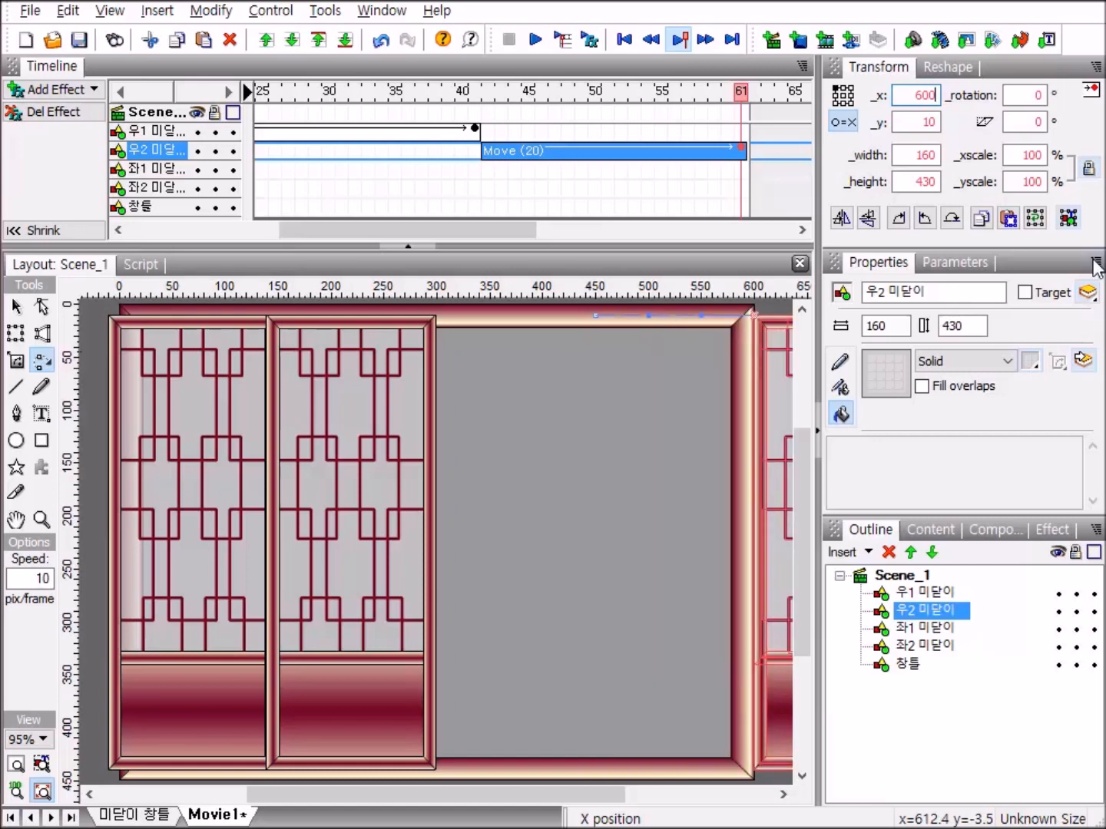
Step: Add a second Move effect to 우2 미닫이 starting at frame 110
{"action": "left_click_drag", "start_coordinate": [490, 225], "coordinate": [557, 229]}
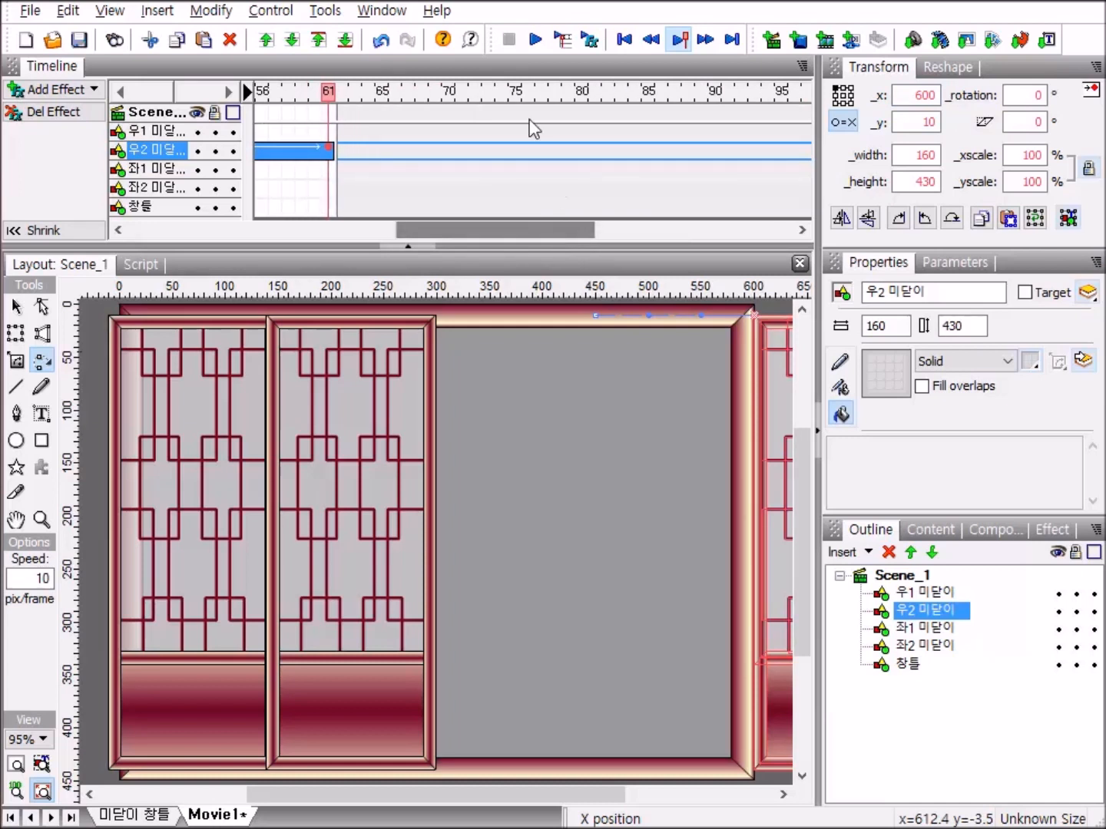
{"action": "left_click", "coordinate": [449, 93]}
{"action": "left_click", "coordinate": [583, 96]}
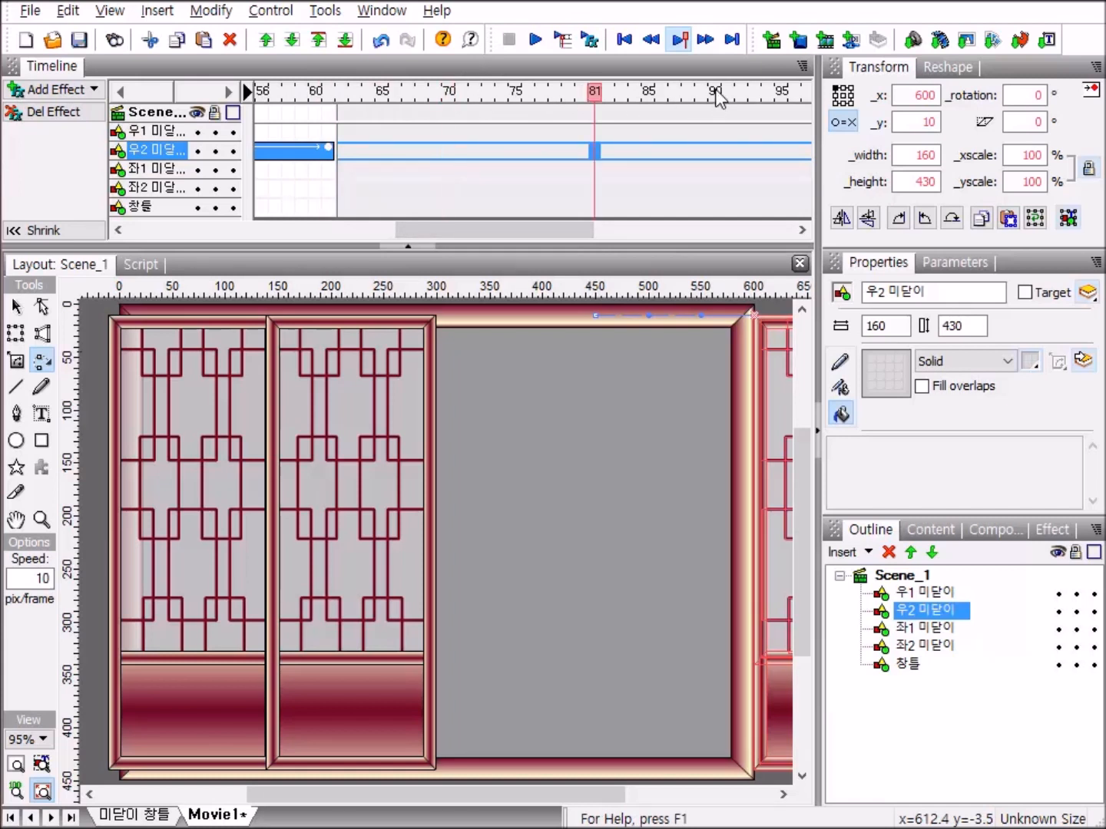
{"action": "left_click", "coordinate": [715, 96]}
{"action": "left_click_drag", "start_coordinate": [580, 229], "coordinate": [662, 227]}
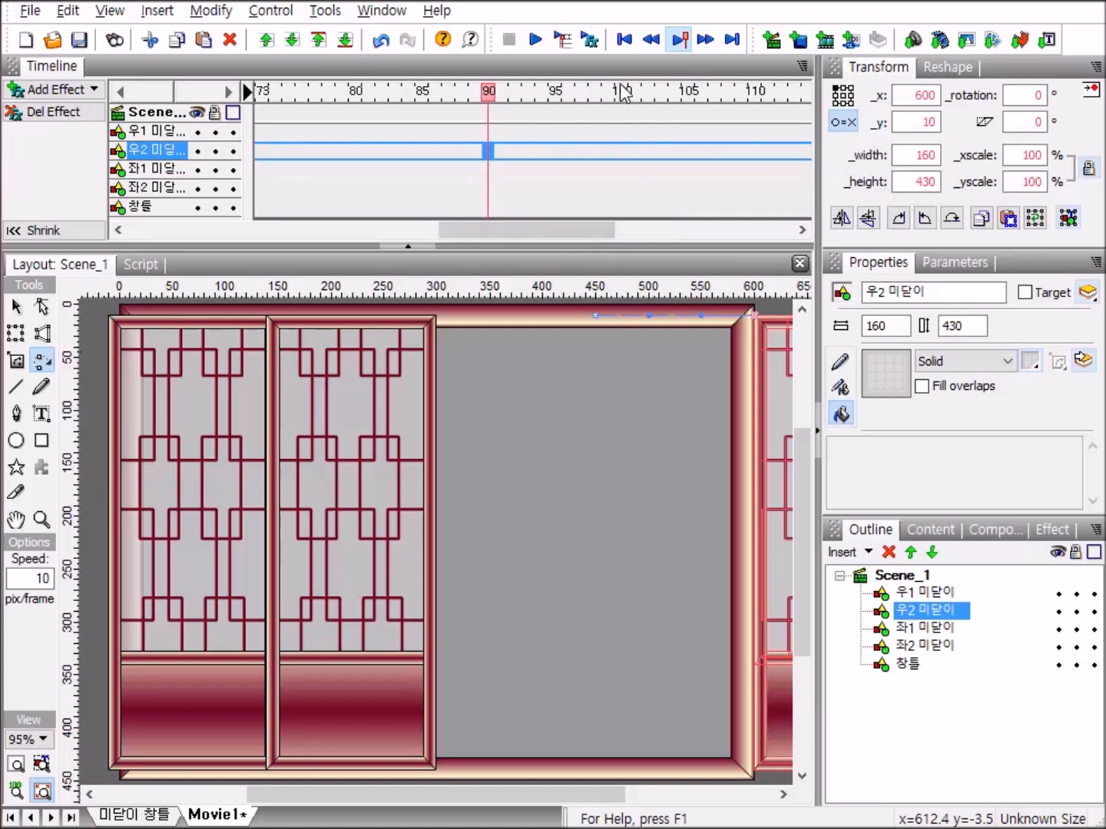
{"action": "left_click", "coordinate": [623, 92]}
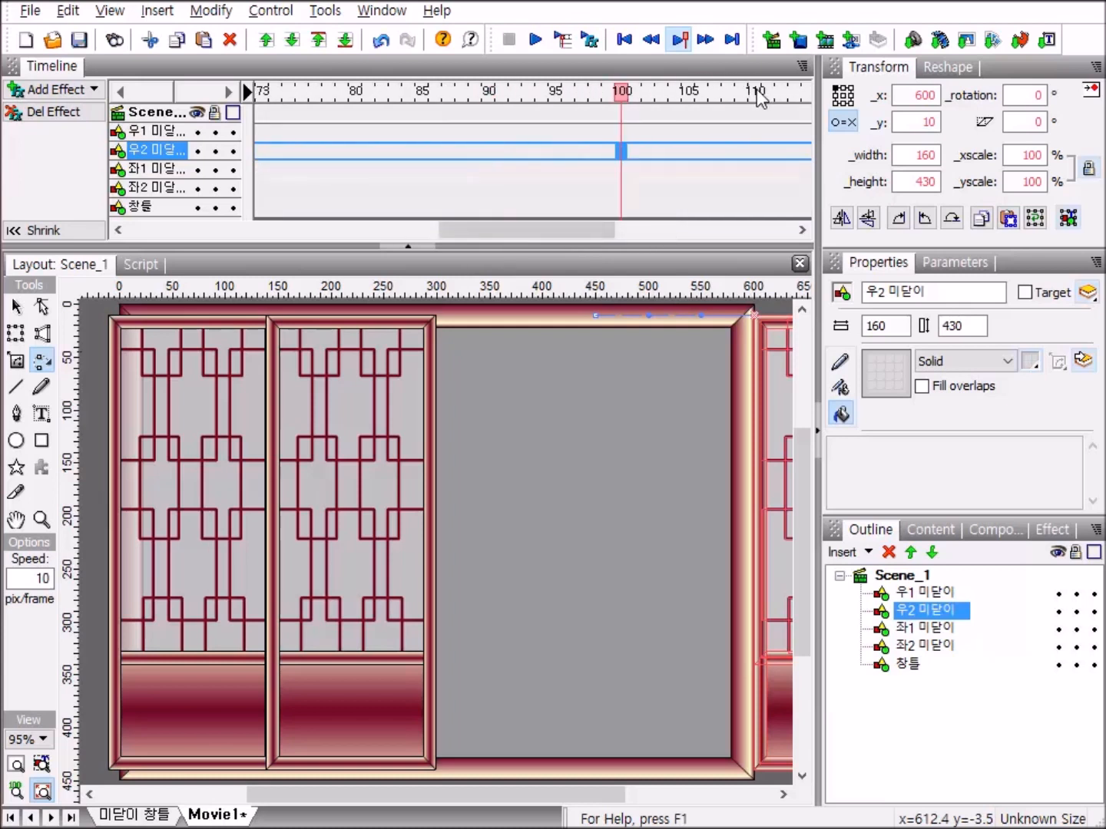
{"action": "left_click", "coordinate": [756, 90]}
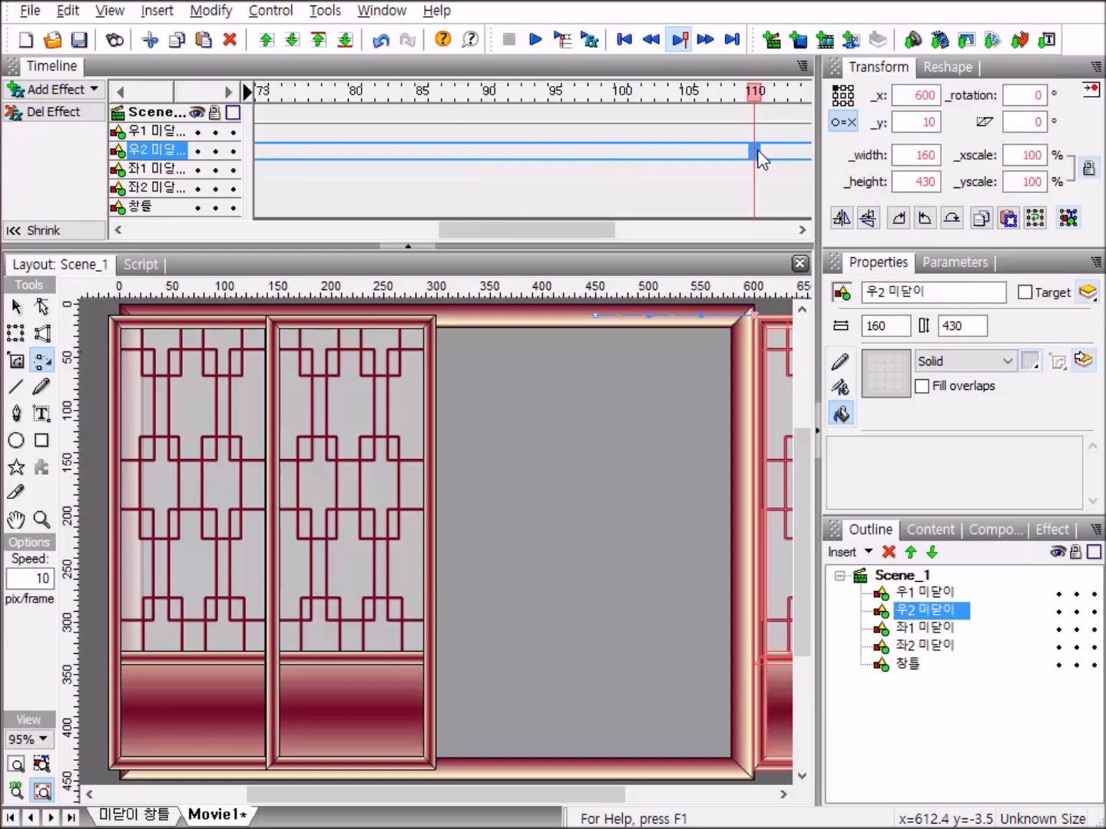
{"action": "right_click", "coordinate": [759, 153]}
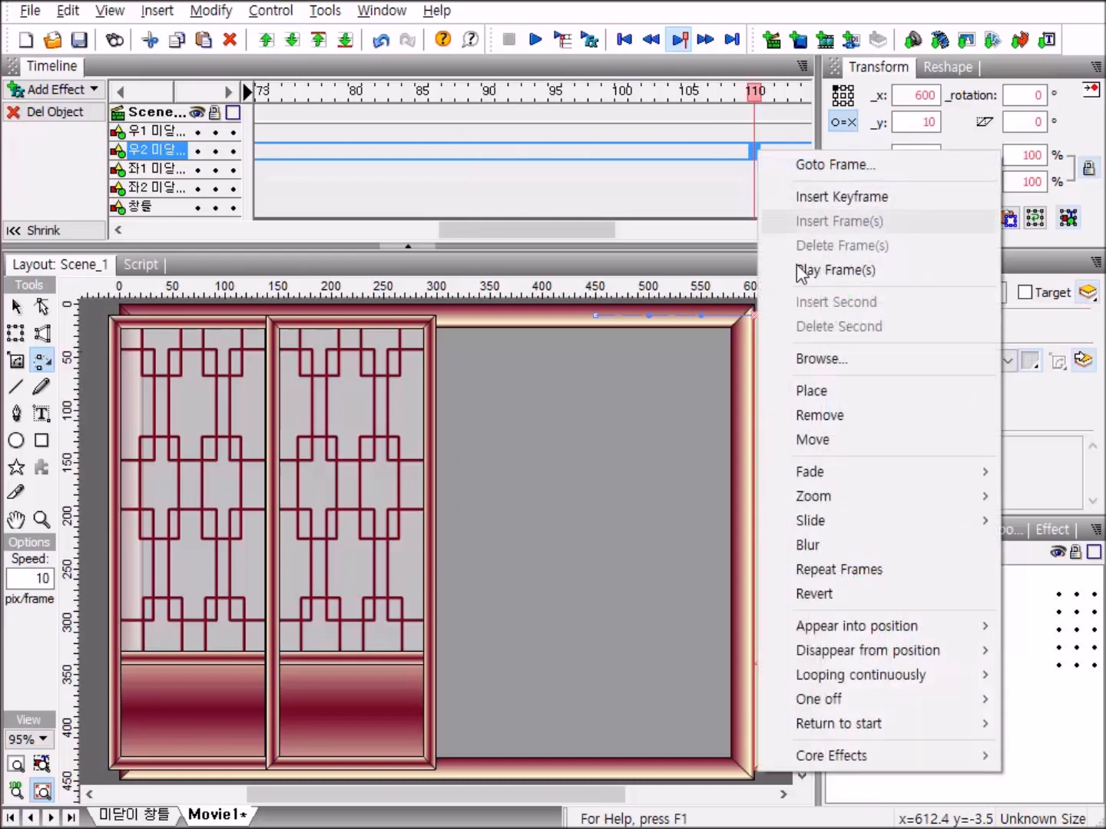
{"action": "left_click", "coordinate": [852, 445]}
Step: Extend 우2 미닫이's second Move effect to 20 frames, ending at frame 129, and set its end x position to 450
{"action": "left_click_drag", "start_coordinate": [562, 225], "coordinate": [659, 226]}
{"action": "left_click_drag", "start_coordinate": [589, 152], "coordinate": [719, 162]}
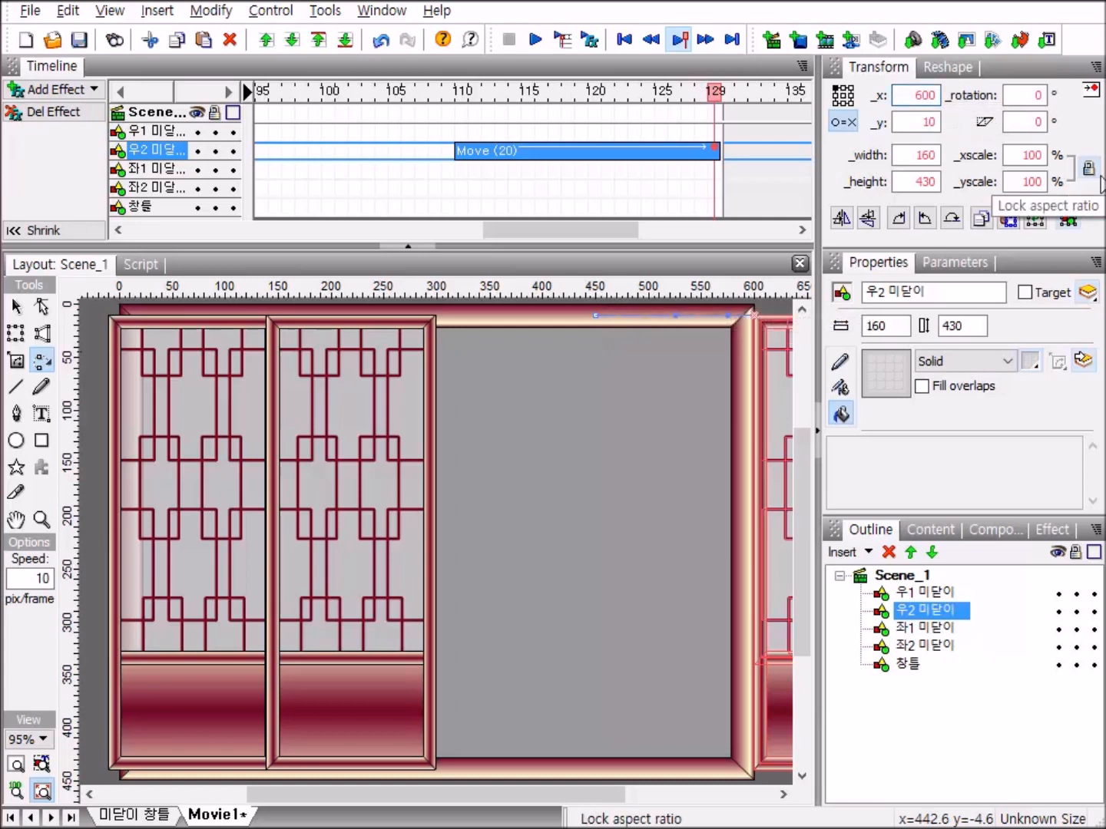
{"action": "key", "text": "BackSpace"}
{"action": "key", "text": "BackSpace"}
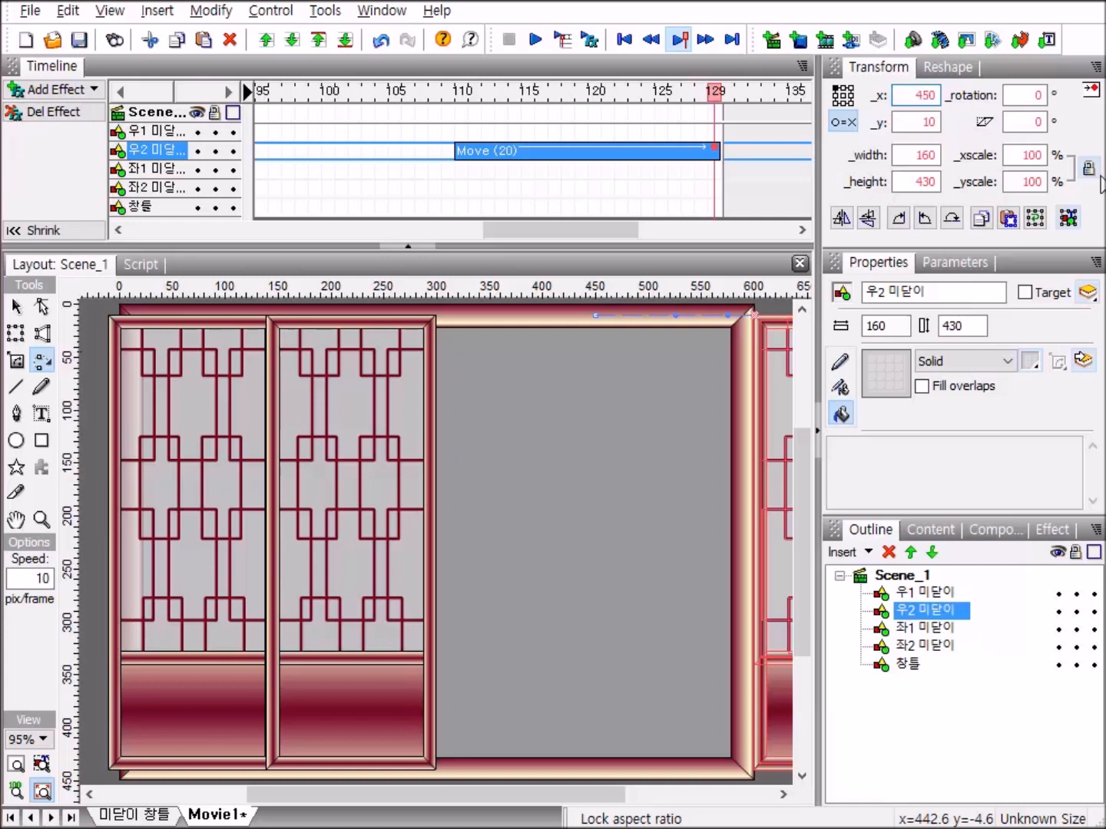
{"action": "key", "text": "Return"}
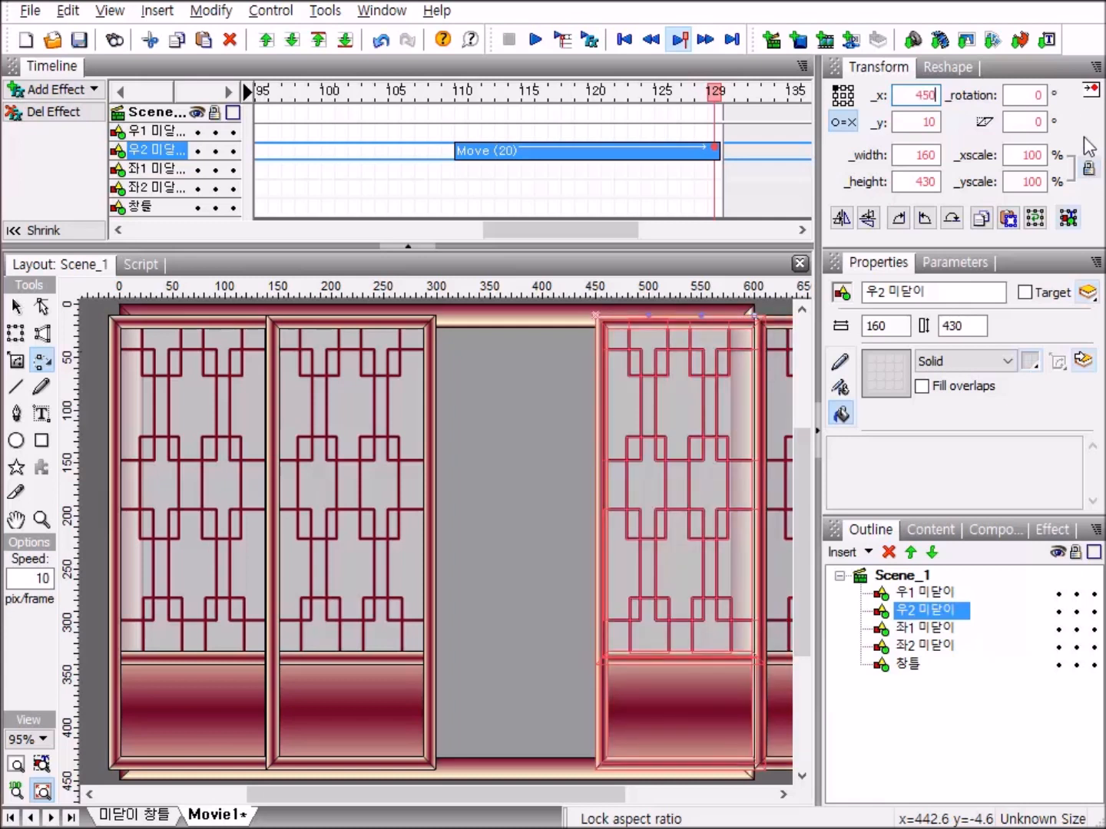
Step: Add a second Move effect to 우1 미닫이 starting at frame 130
{"action": "left_click_drag", "start_coordinate": [552, 226], "coordinate": [603, 231]}
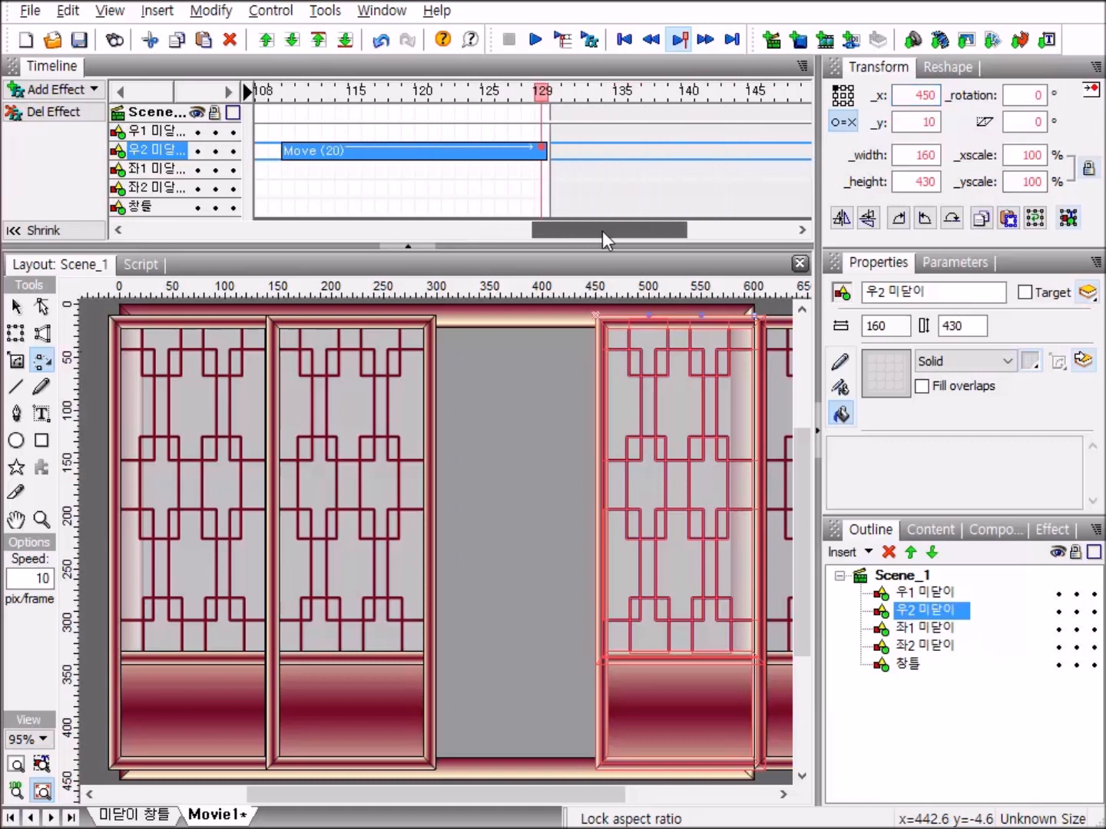
{"action": "left_click", "coordinate": [553, 132]}
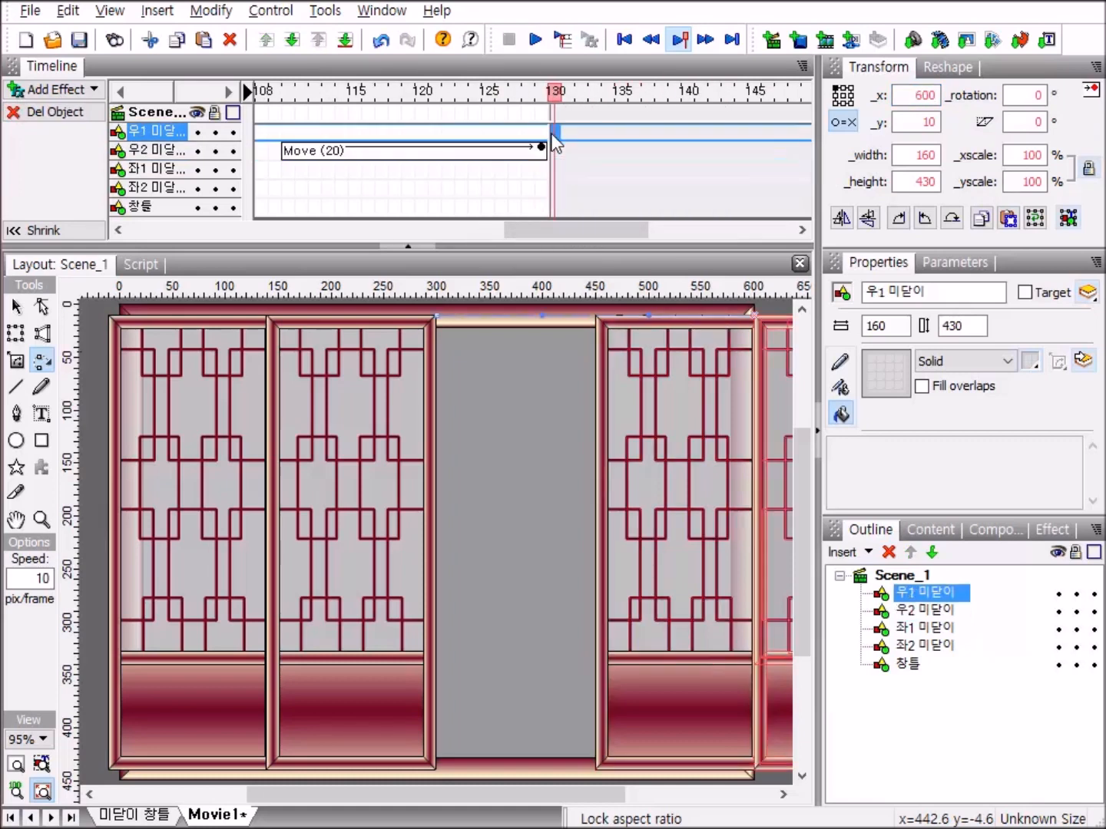
{"action": "right_click", "coordinate": [552, 136]}
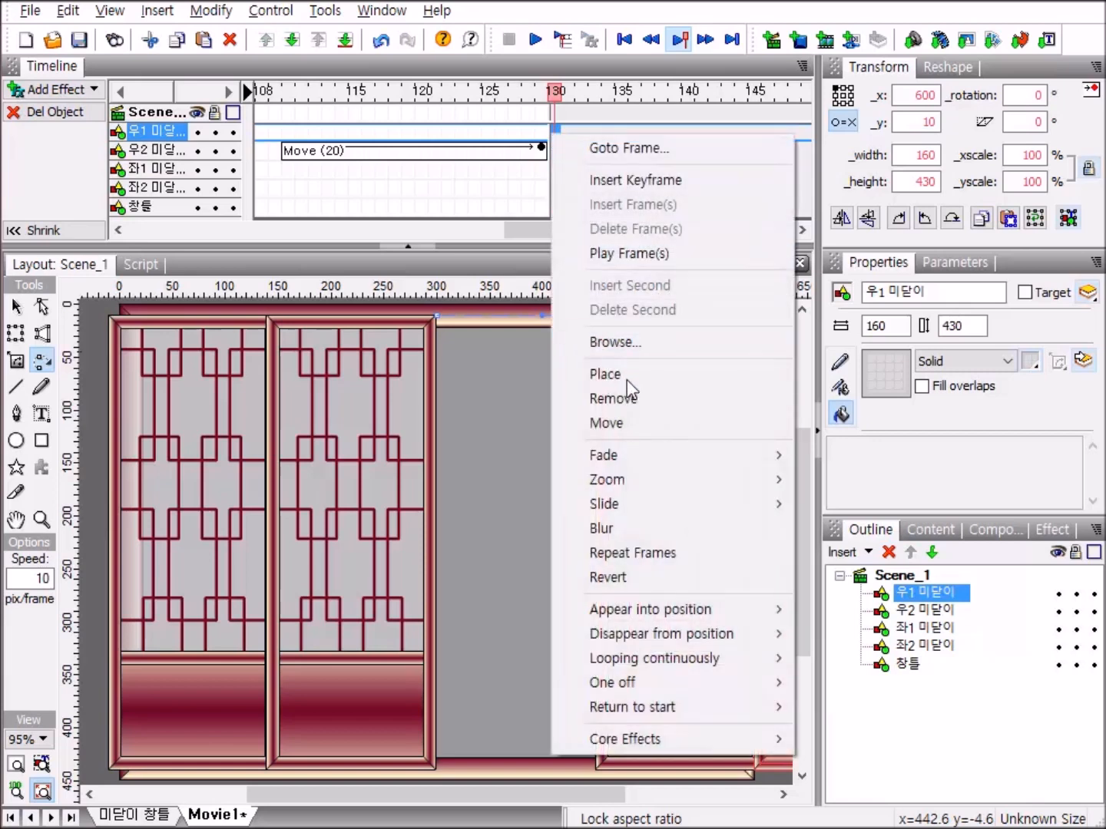
{"action": "left_click", "coordinate": [658, 424]}
Step: Stretch 우1 미닫이's second Move effect to 40 frames, ending at frame 169, and set its end x position to 300
{"action": "left_click_drag", "start_coordinate": [563, 230], "coordinate": [603, 241]}
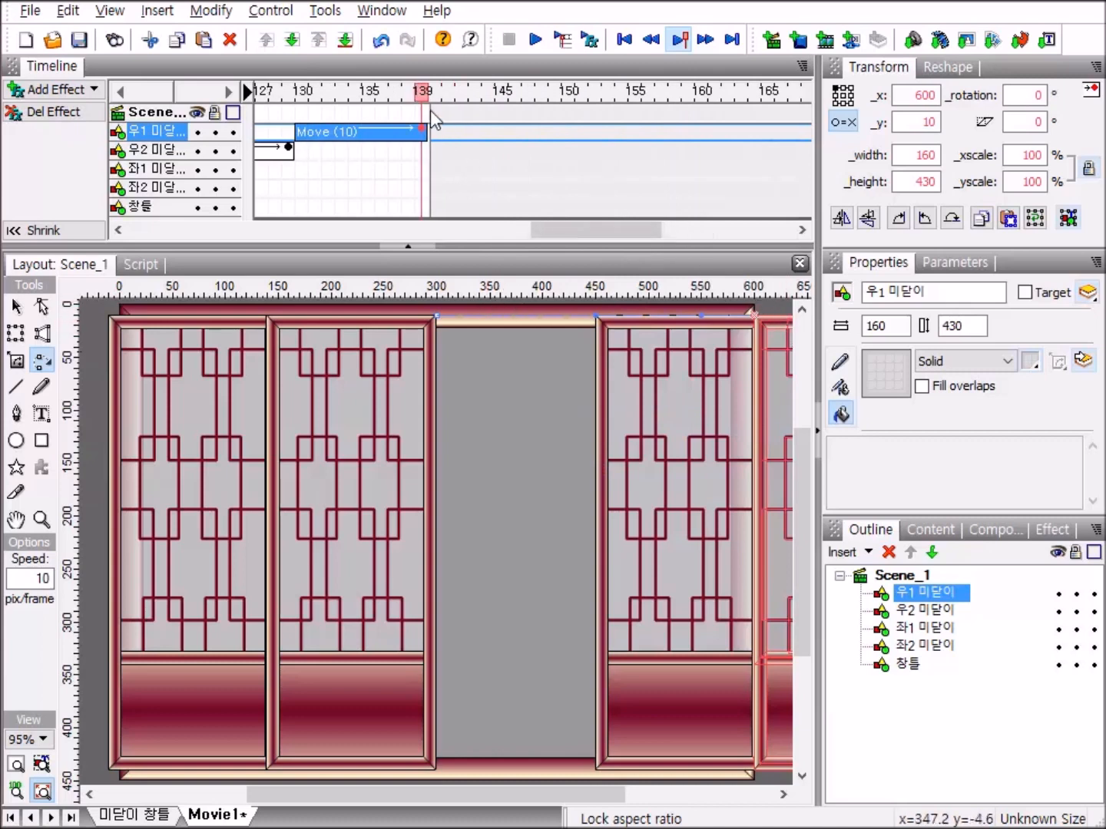
{"action": "left_click_drag", "start_coordinate": [422, 133], "coordinate": [818, 153]}
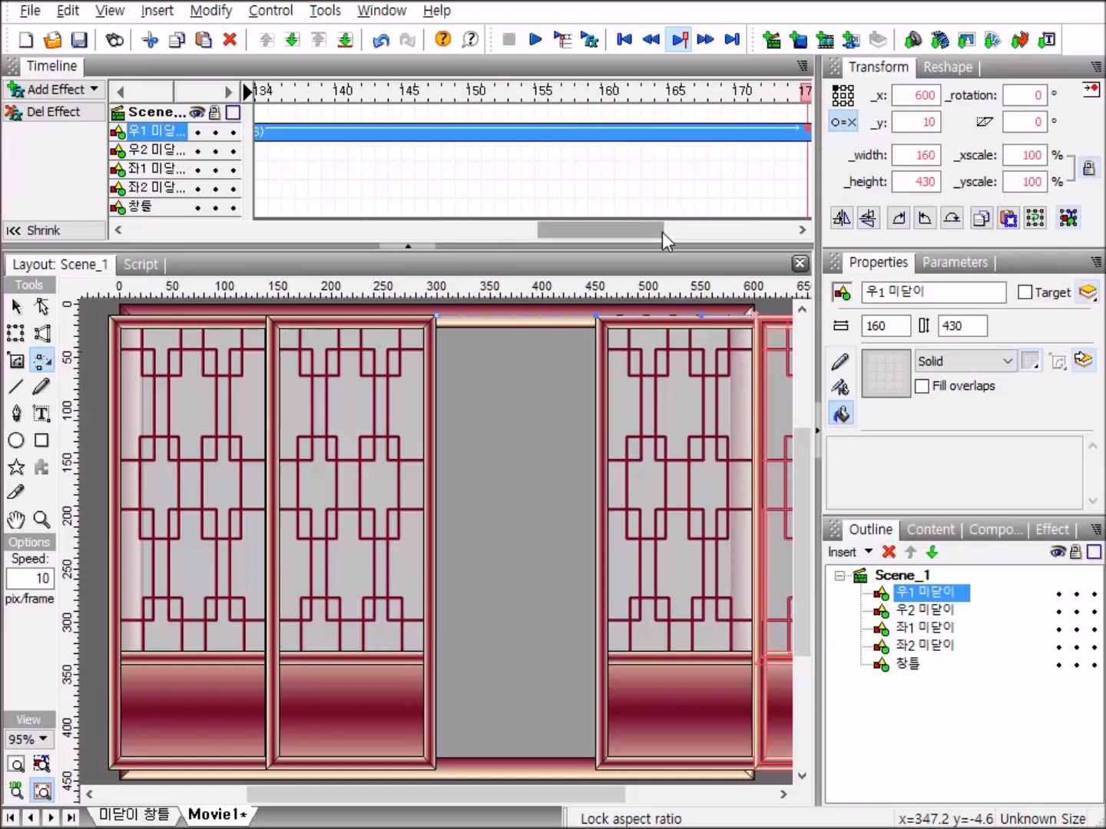
{"action": "left_click_drag", "start_coordinate": [626, 235], "coordinate": [622, 234]}
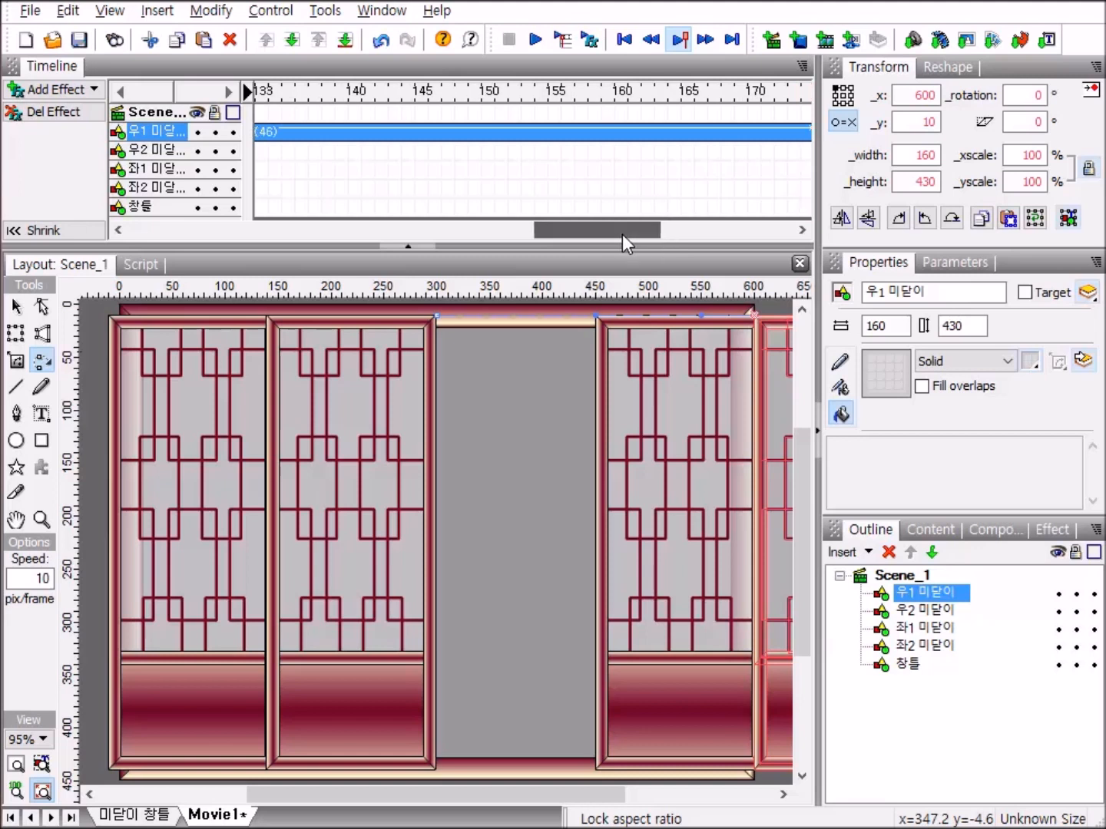
{"action": "left_click_drag", "start_coordinate": [650, 226], "coordinate": [660, 228]}
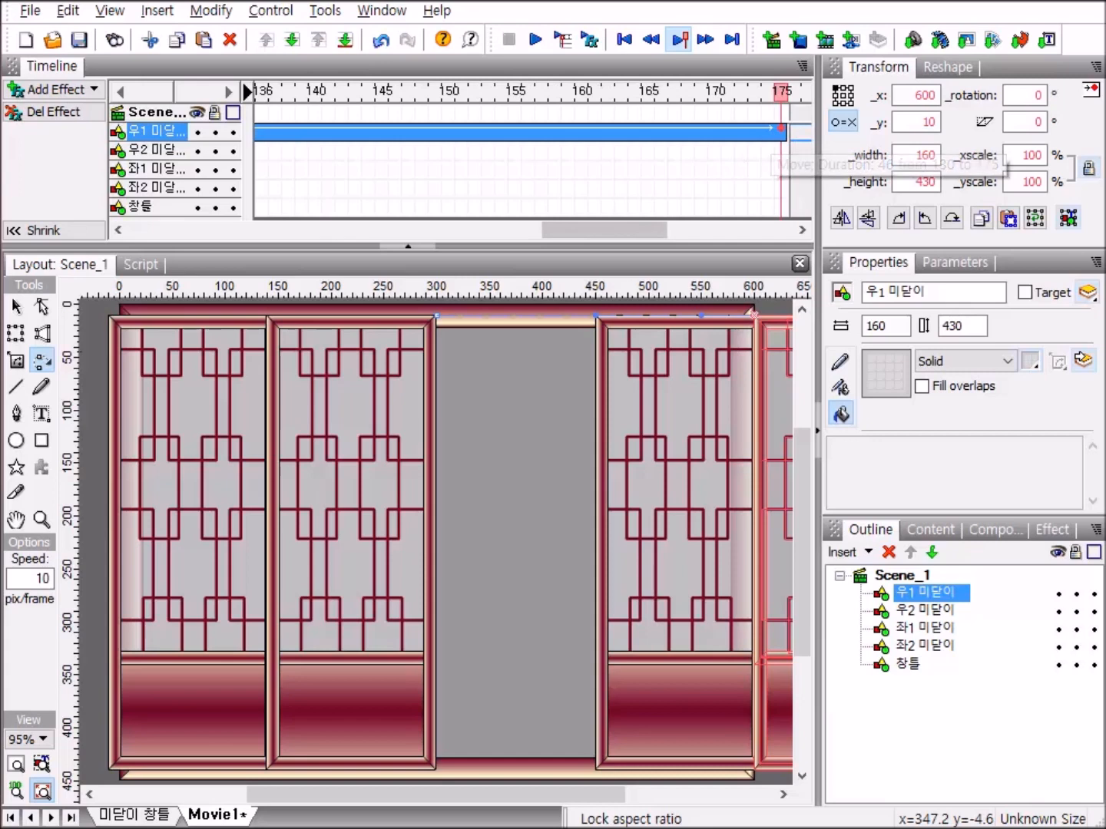
{"action": "left_click", "coordinate": [25, 230]}
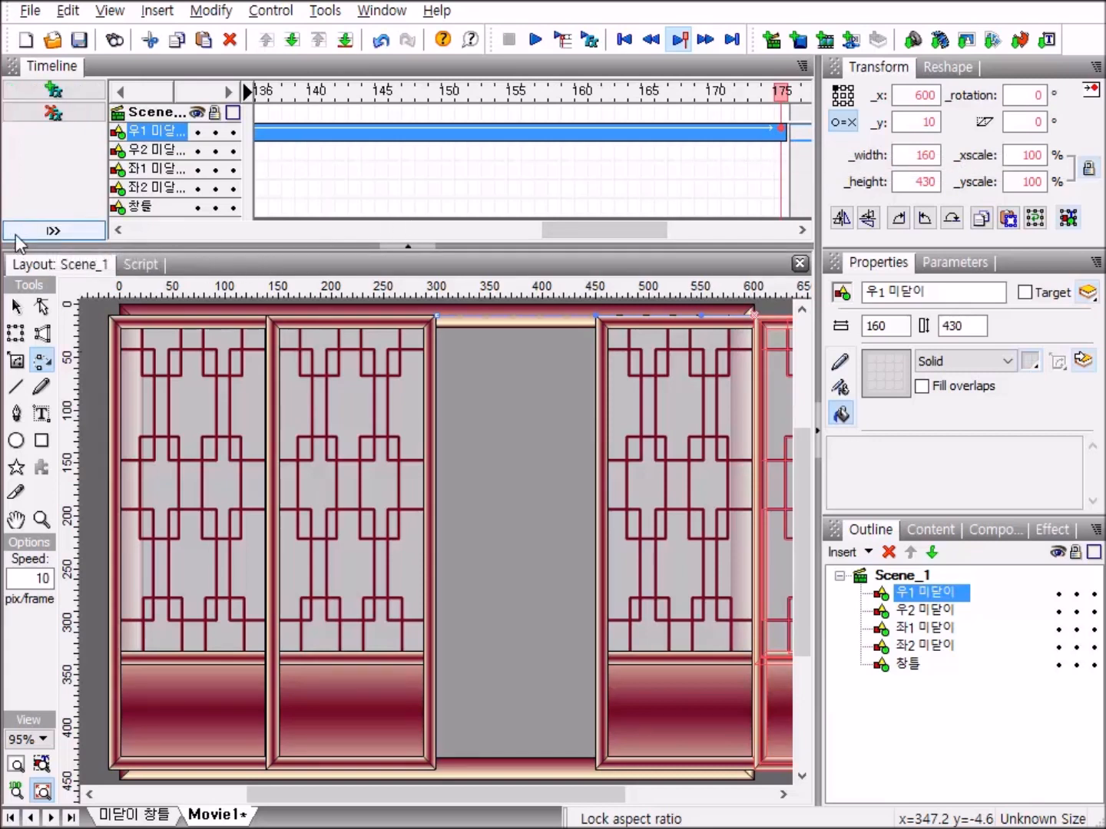
{"action": "left_click", "coordinate": [56, 230]}
{"action": "left_click_drag", "start_coordinate": [615, 223], "coordinate": [615, 224]}
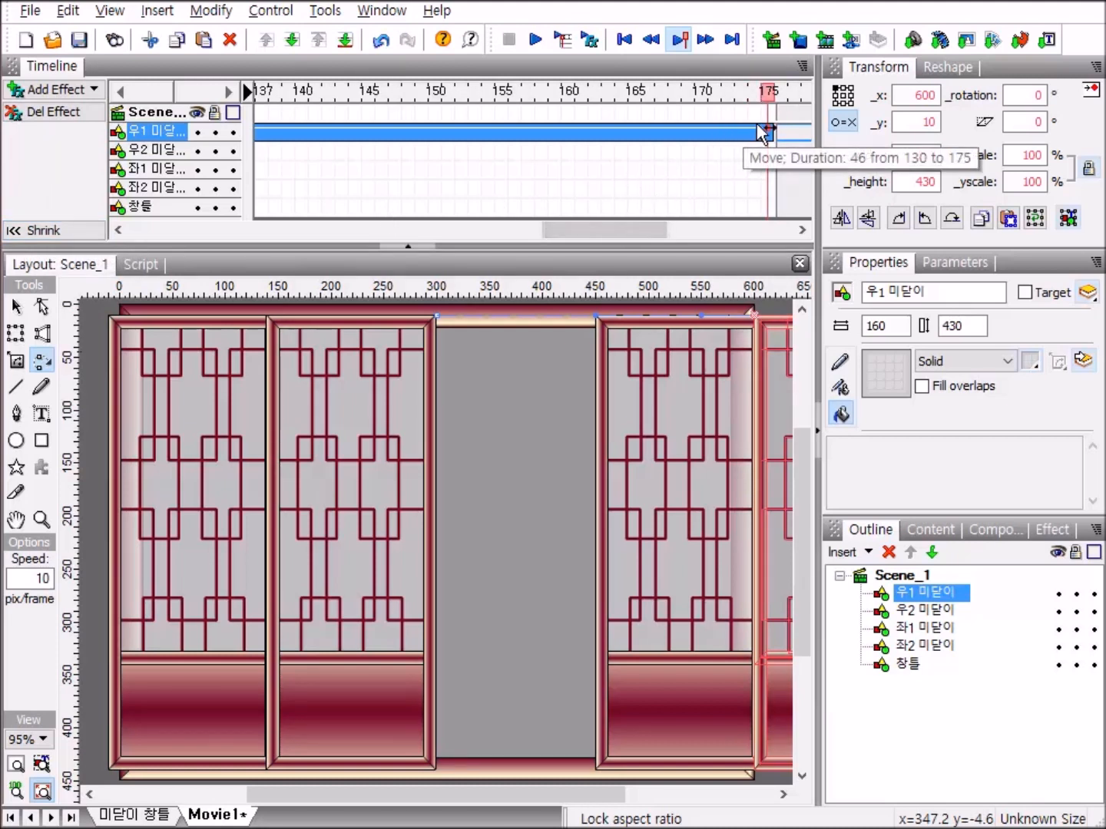
{"action": "left_click_drag", "start_coordinate": [770, 132], "coordinate": [715, 133]}
{"action": "left_click_drag", "start_coordinate": [630, 235], "coordinate": [612, 241]}
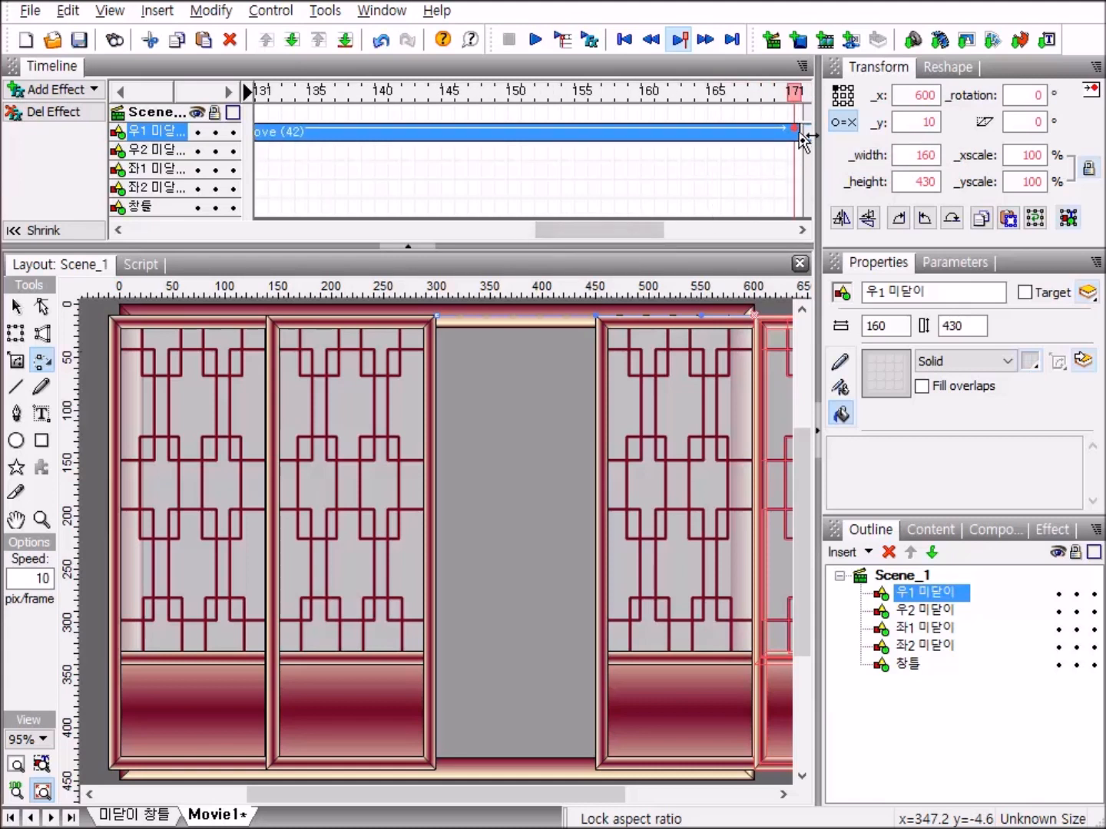
{"action": "left_click_drag", "start_coordinate": [799, 128], "coordinate": [770, 135]}
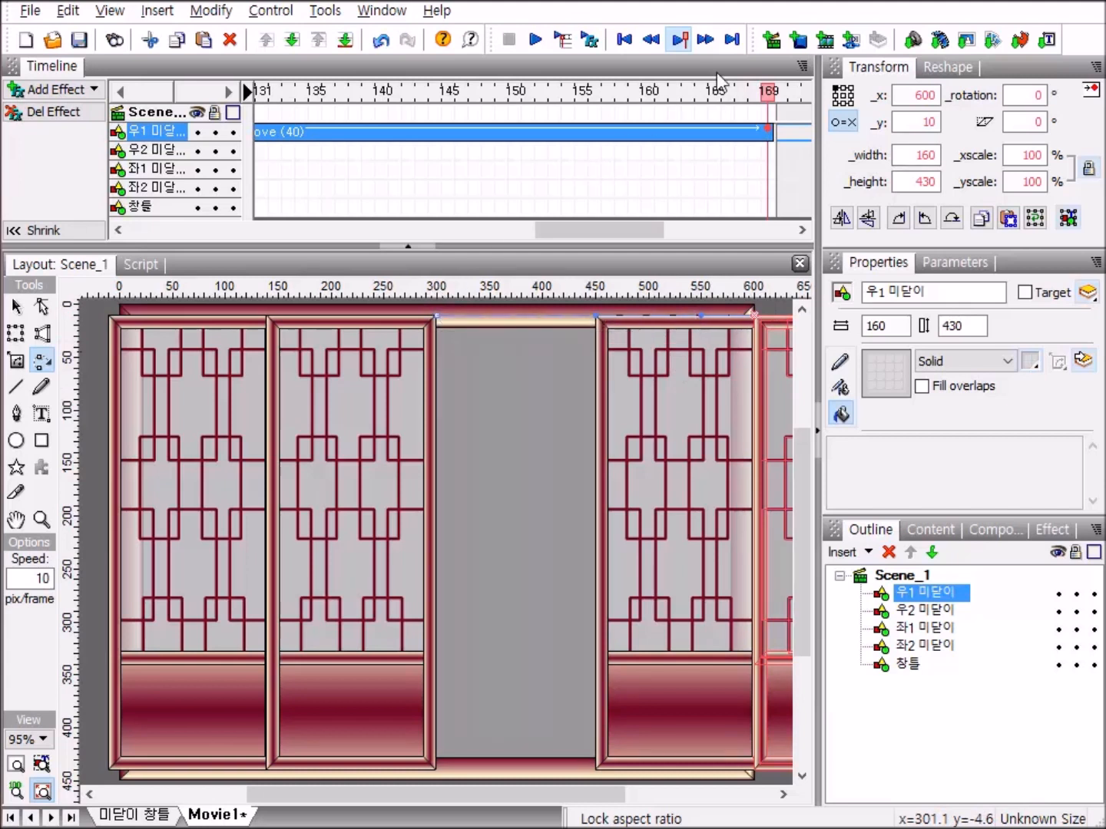
{"action": "left_click", "coordinate": [937, 95]}
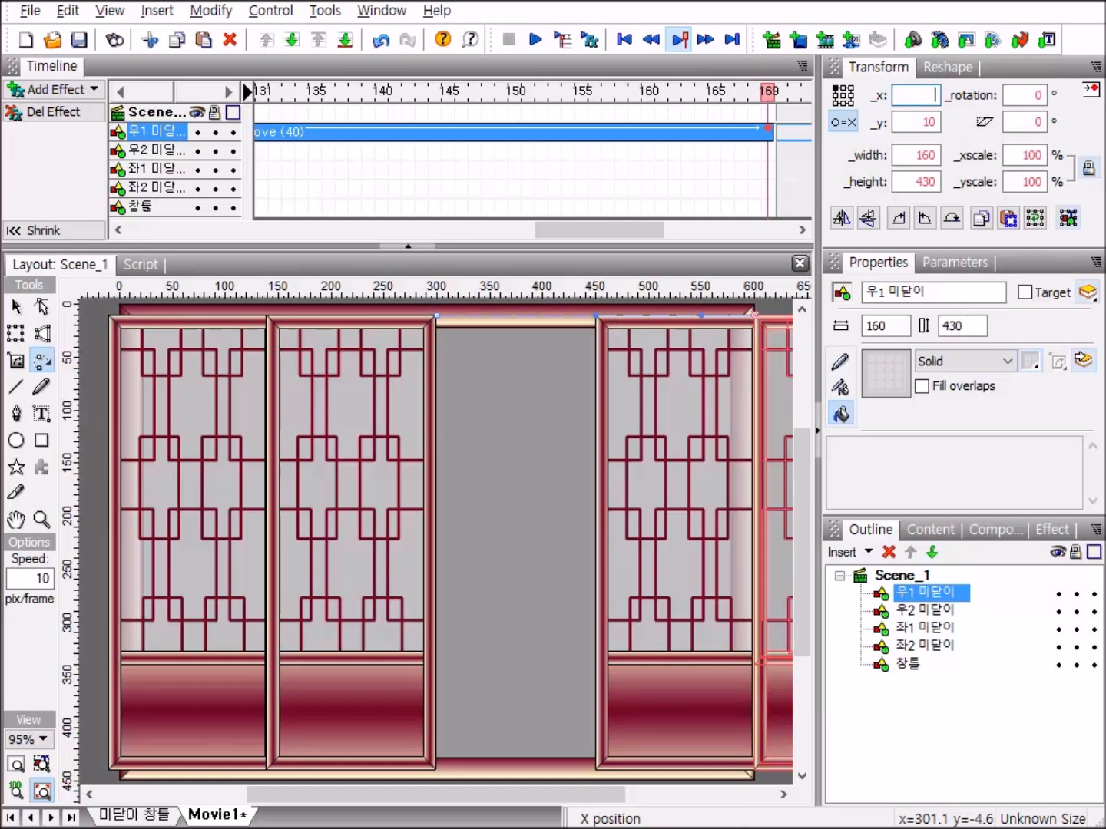
{"action": "key", "text": "Return"}
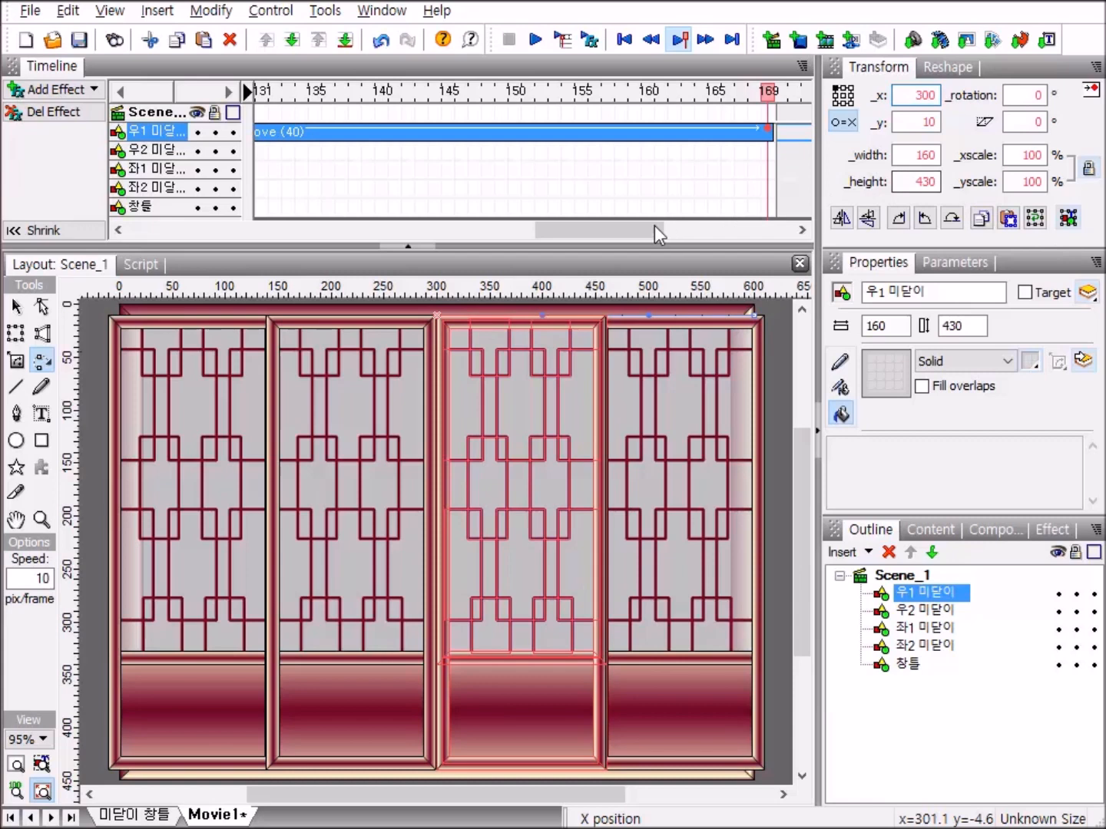
Step: Add a Place effect to 우1 미닫이 at frame 200
{"action": "left_click_drag", "start_coordinate": [555, 225], "coordinate": [660, 263]}
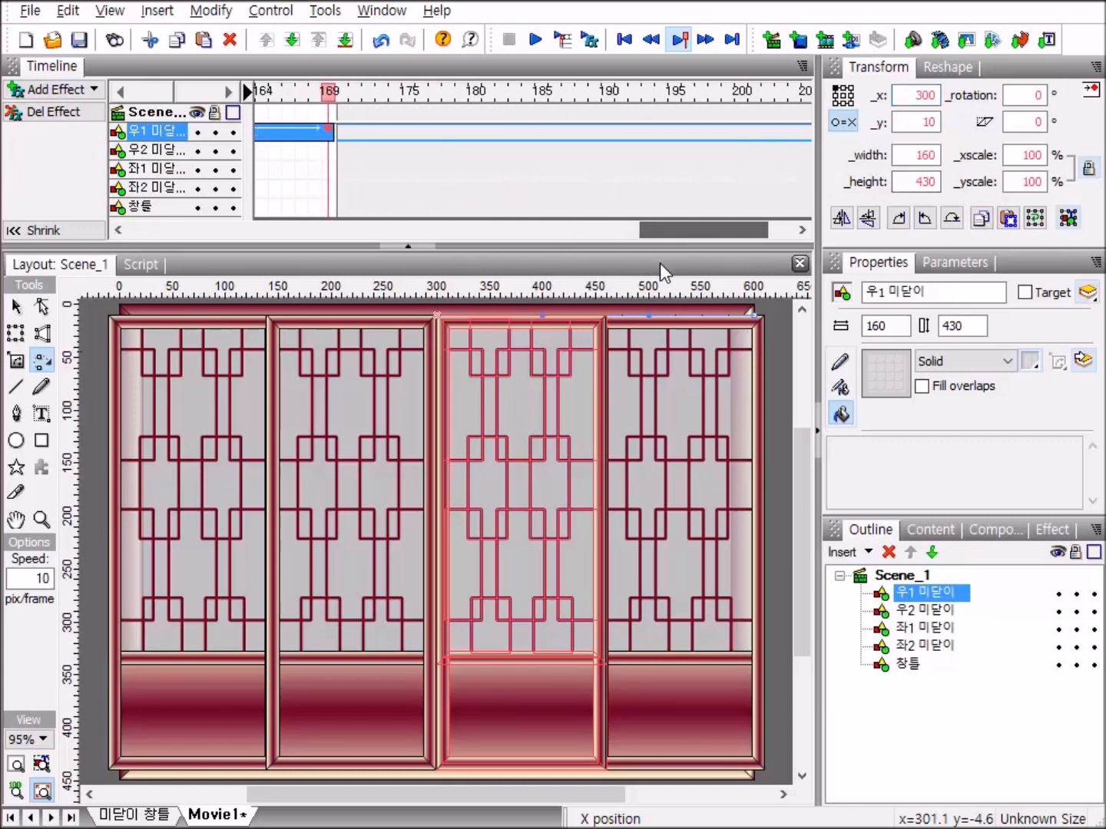
{"action": "left_click", "coordinate": [476, 91]}
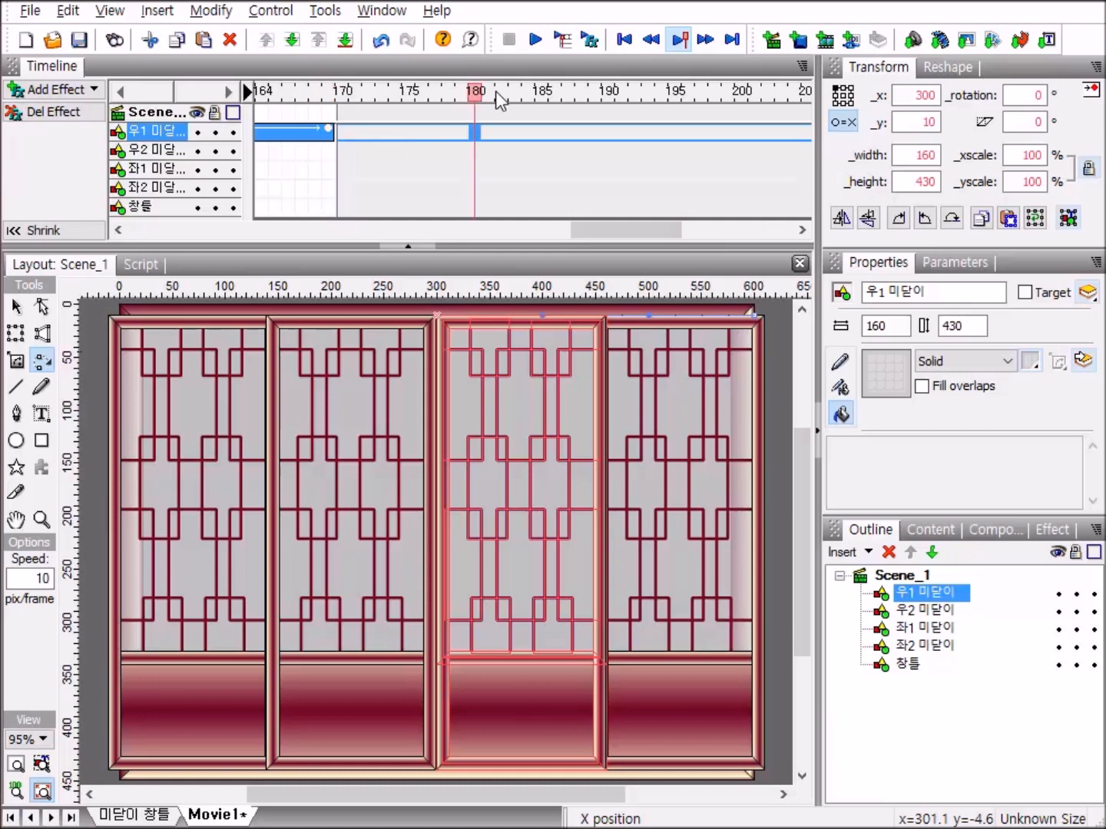
{"action": "left_click", "coordinate": [620, 91]}
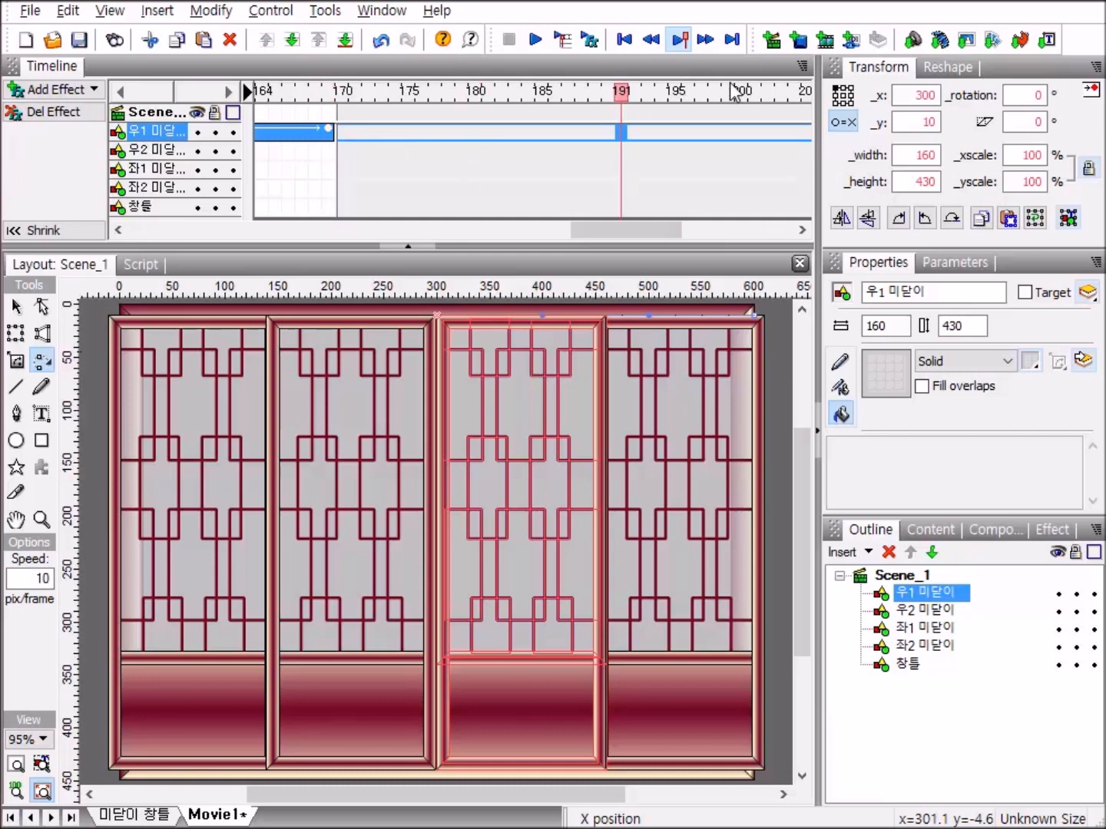
{"action": "left_click", "coordinate": [742, 107]}
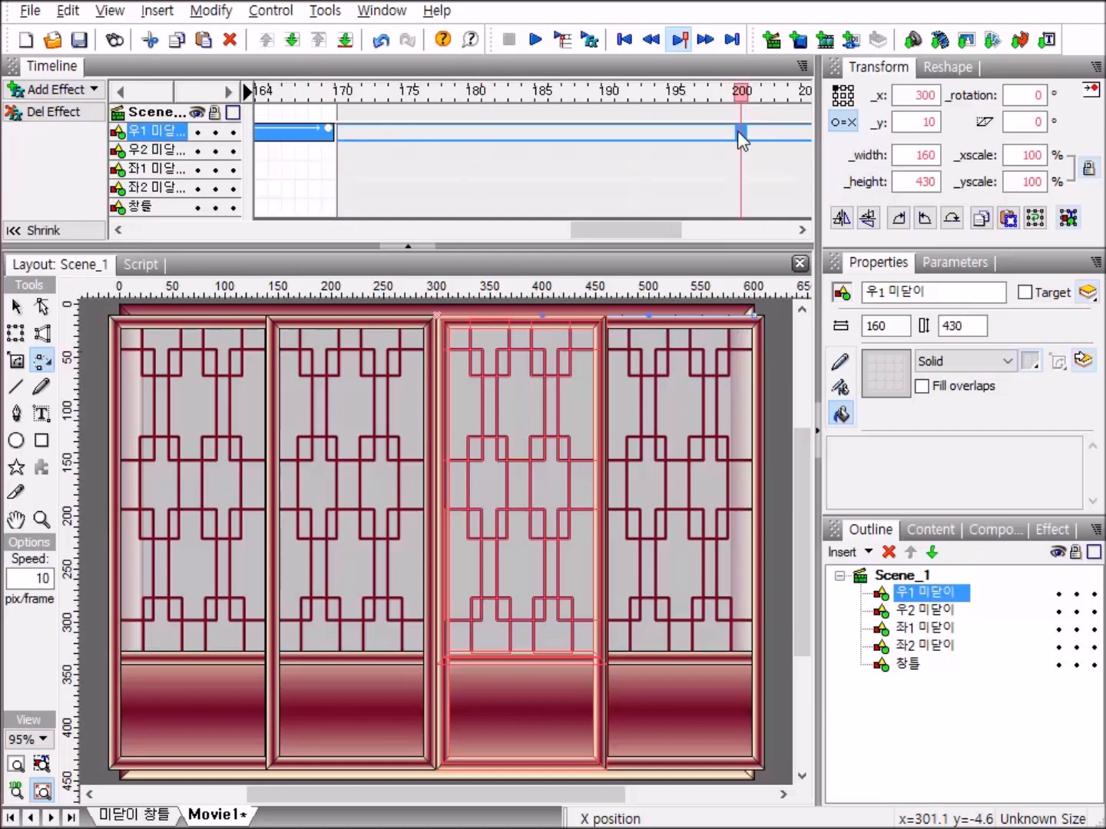
{"action": "right_click", "coordinate": [737, 133]}
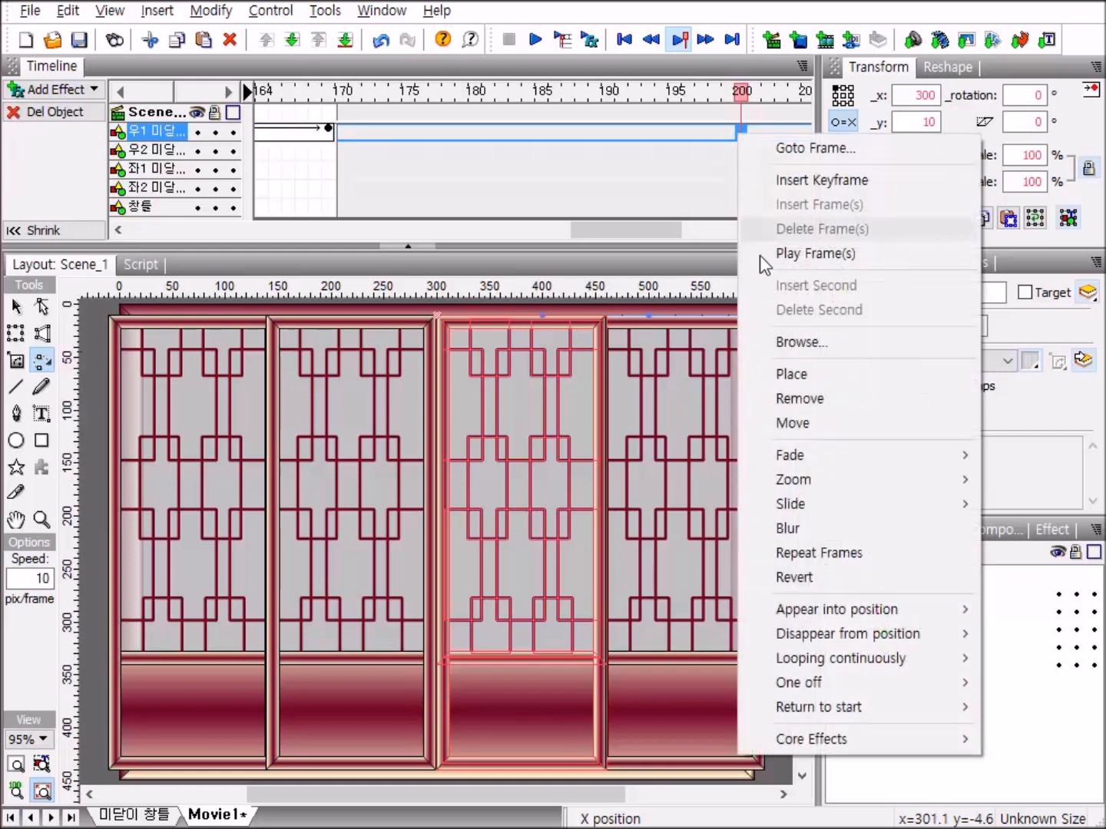
{"action": "left_click", "coordinate": [805, 374]}
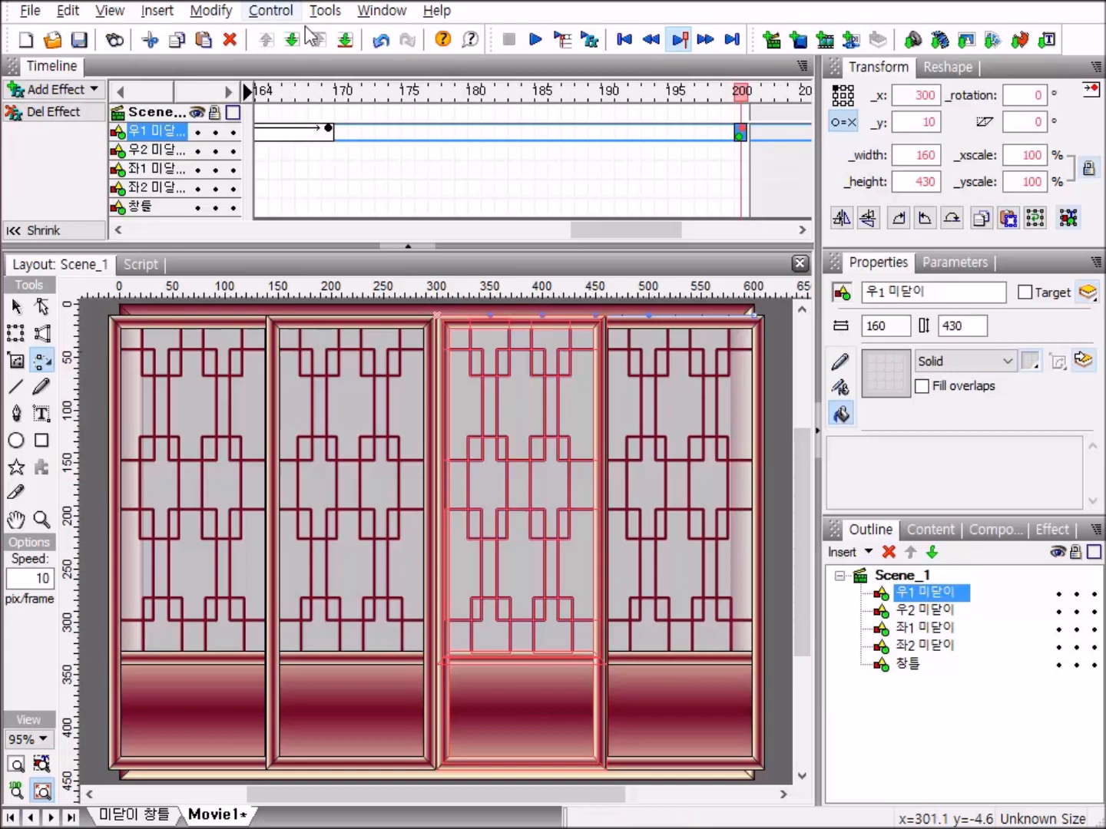
Step: Play the movie to preview the right doors' sliding animation, and stop playback
{"action": "left_click", "coordinate": [536, 40]}
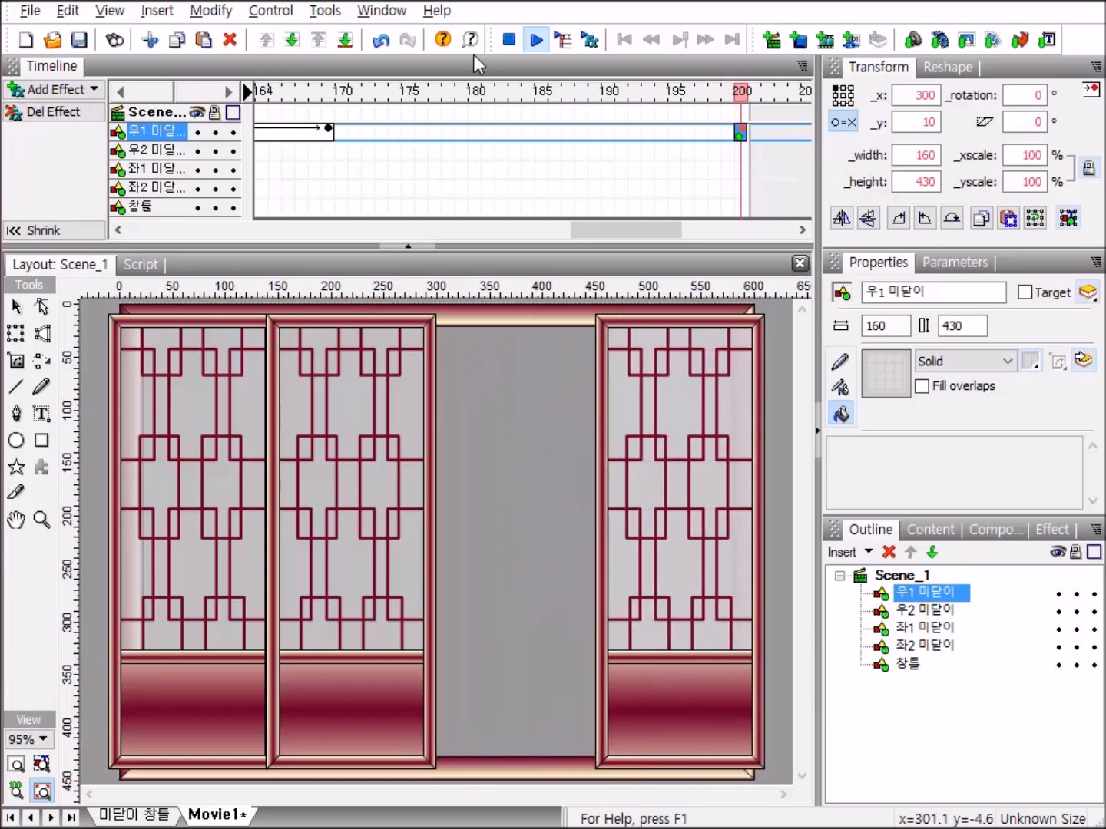
{"action": "left_click", "coordinate": [507, 39]}
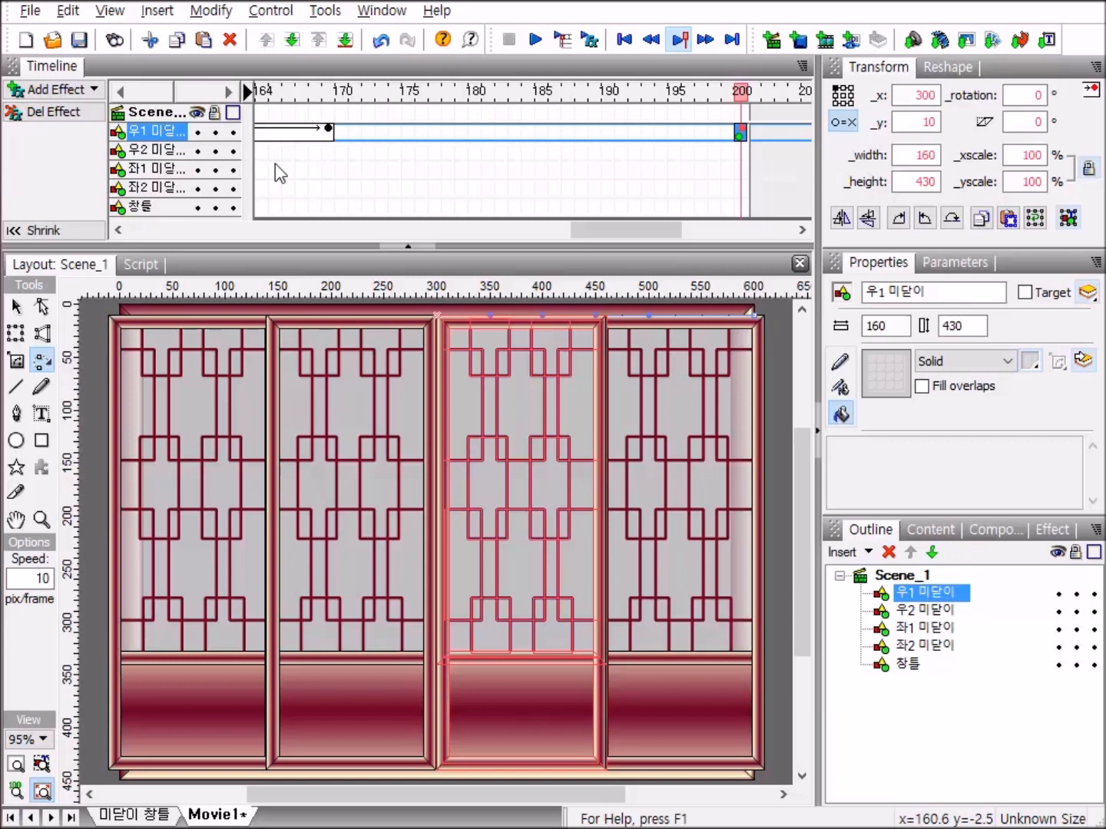
Step: Add a 40-frame Move effect to 좌1 미닫이 from frame 2 to 41 and set its end x position to 0
{"action": "left_click_drag", "start_coordinate": [652, 228], "coordinate": [159, 253]}
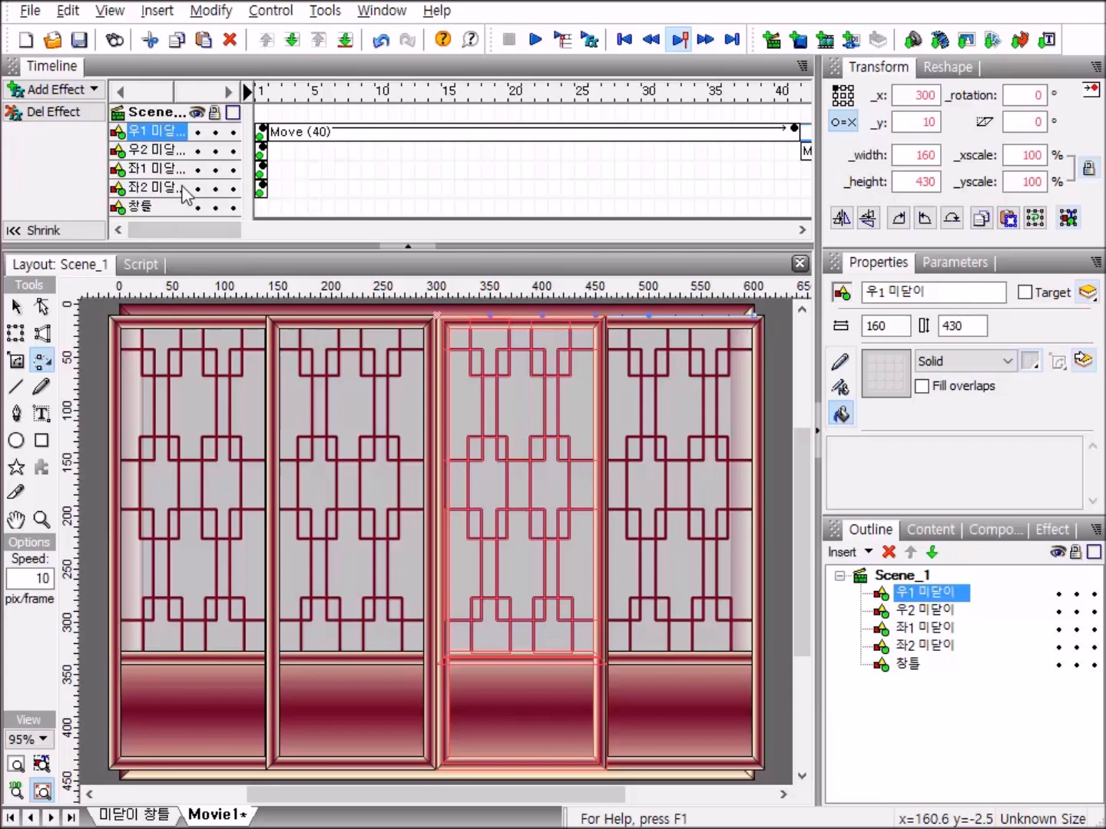
{"action": "left_click", "coordinate": [275, 169]}
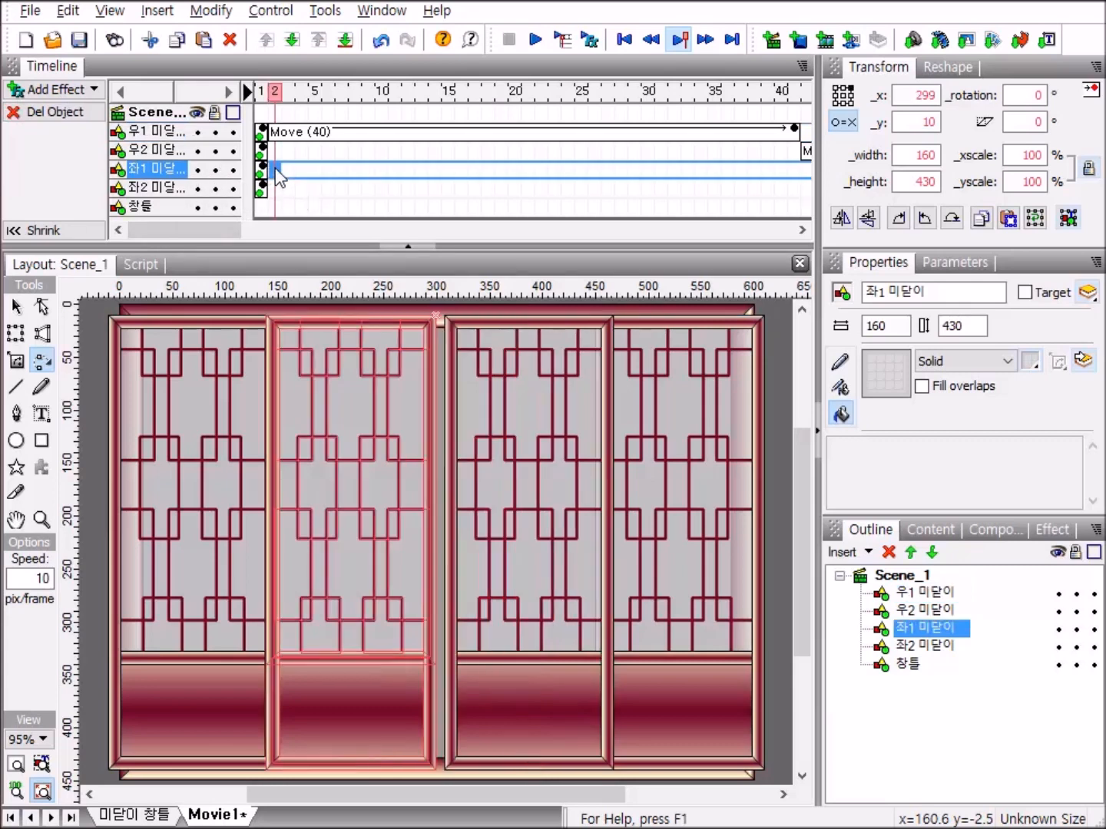
{"action": "right_click", "coordinate": [275, 168]}
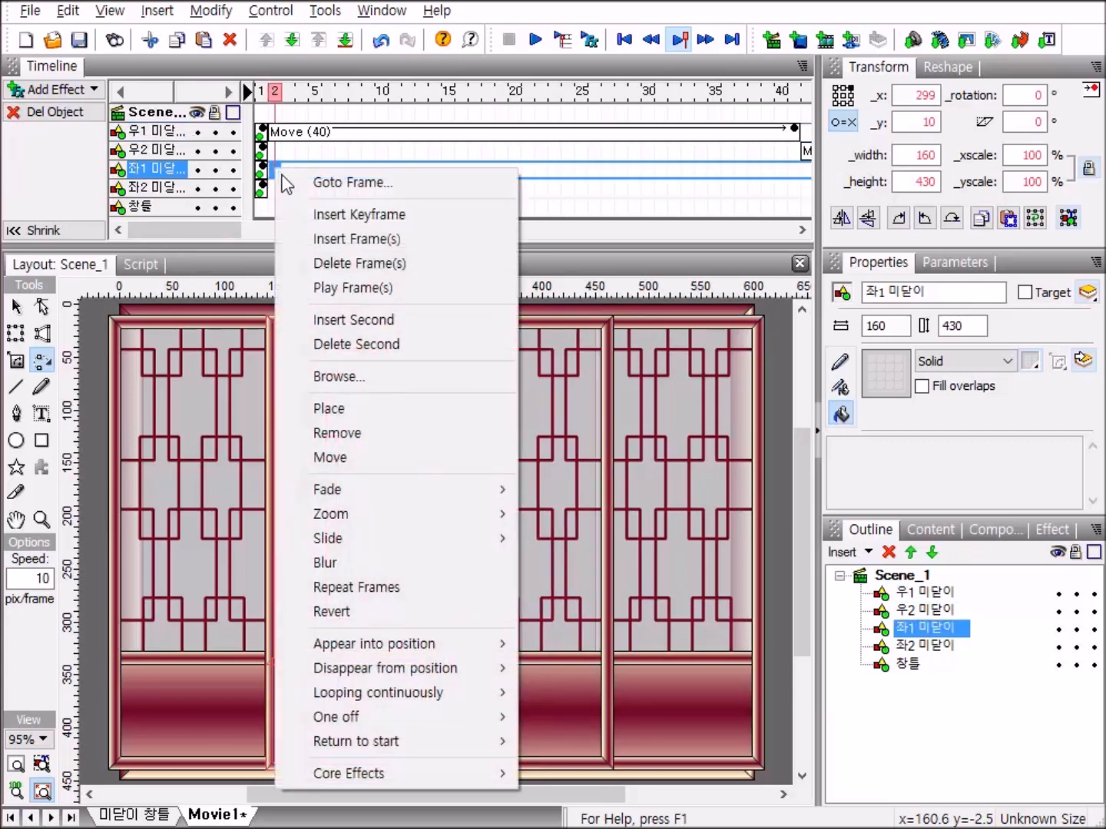
{"action": "left_click", "coordinate": [373, 460]}
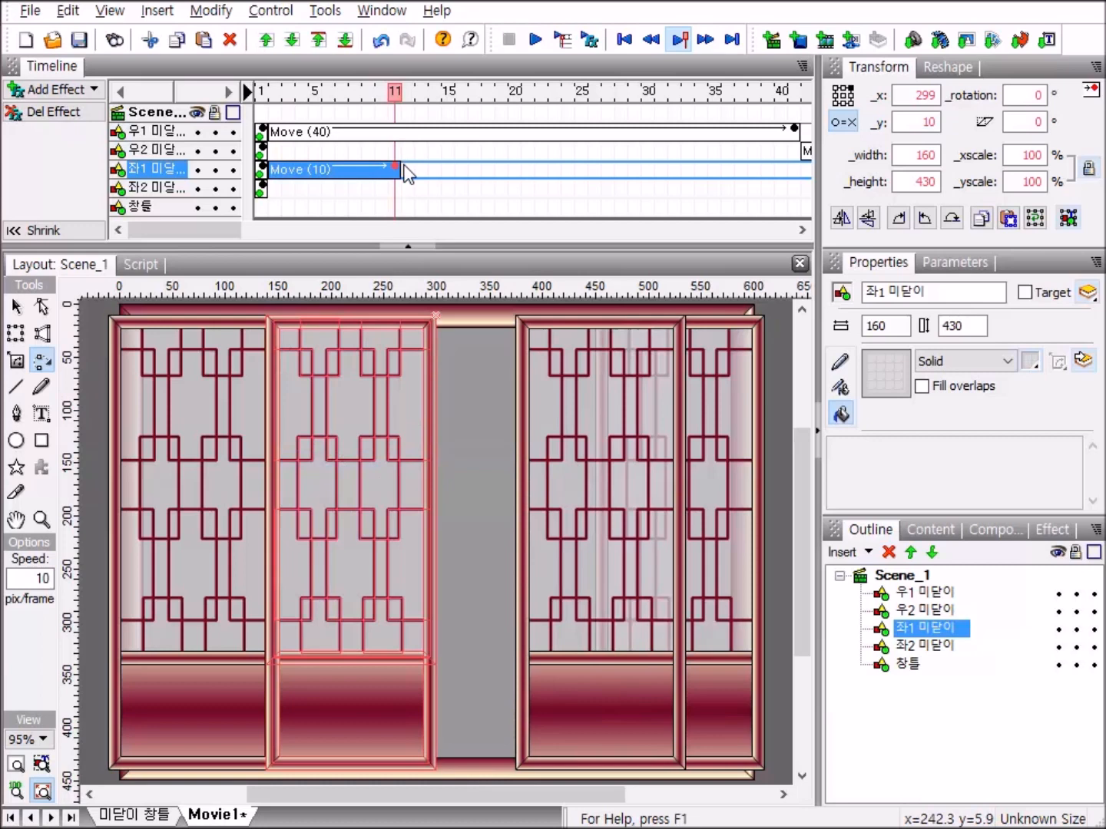
{"action": "left_click_drag", "start_coordinate": [412, 170], "coordinate": [801, 225]}
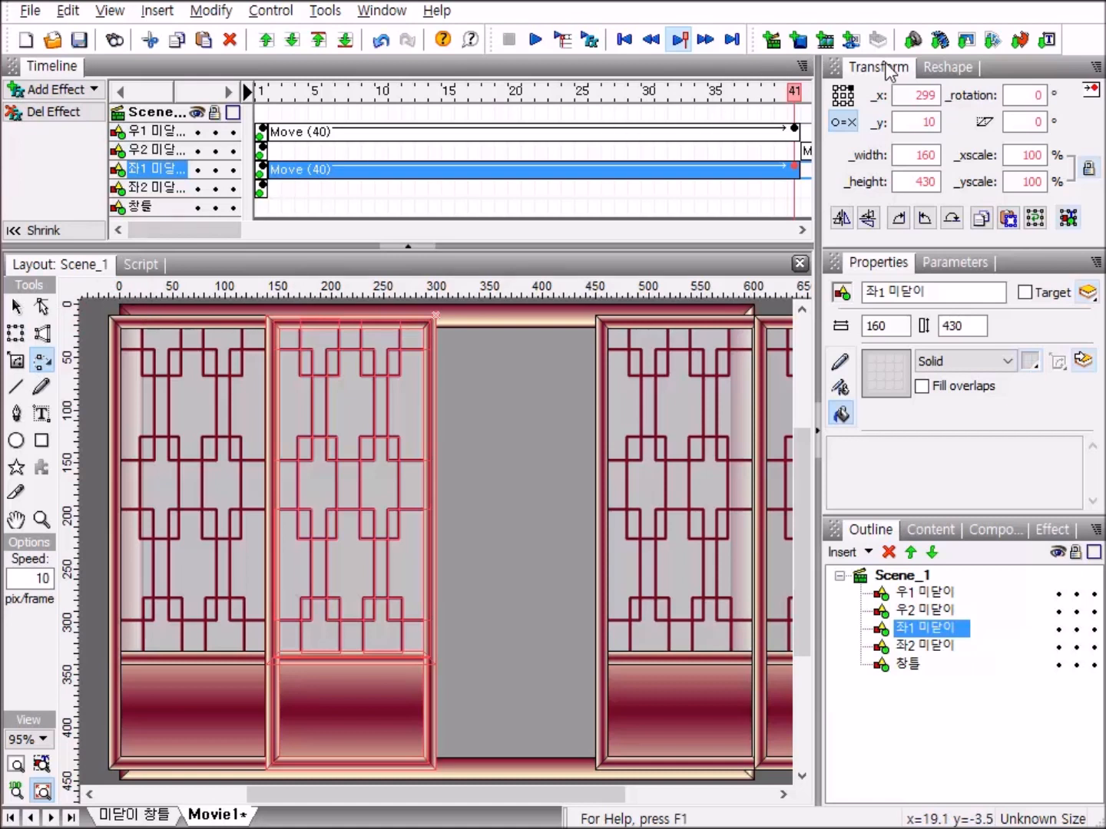
{"action": "left_click", "coordinate": [938, 95]}
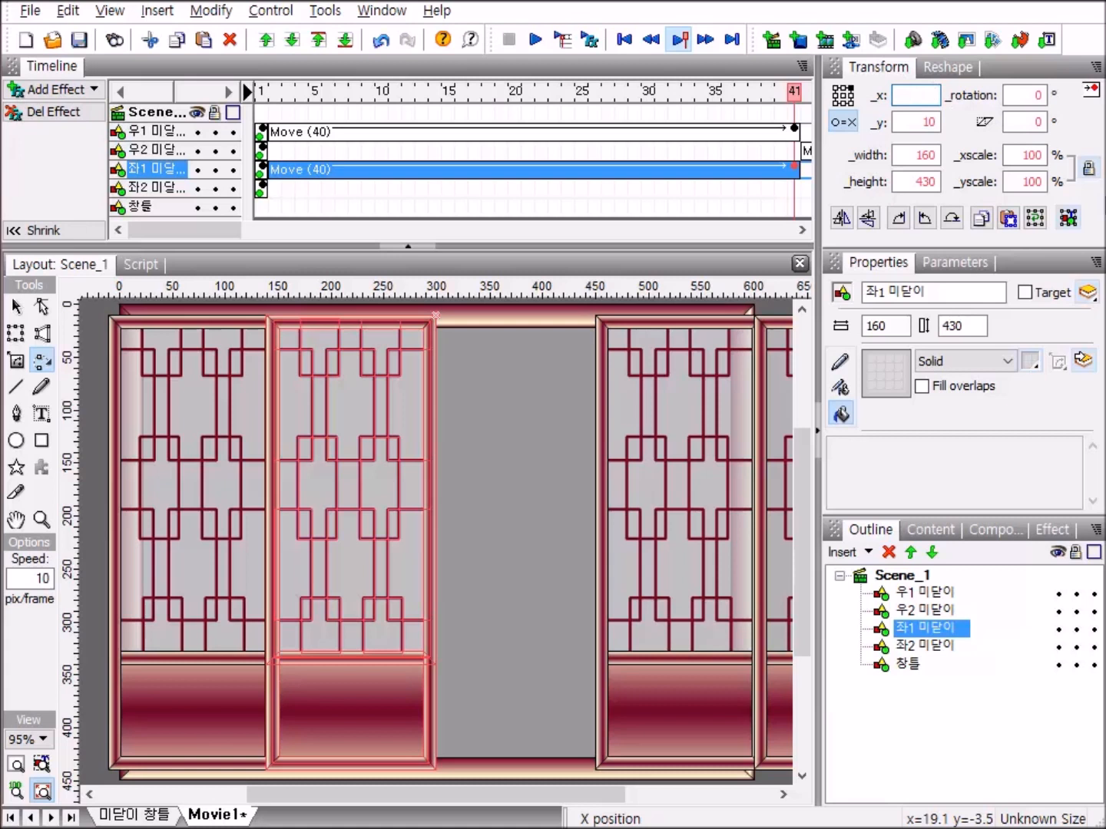
{"action": "type", "text": "0"}
{"action": "key", "text": "Return"}
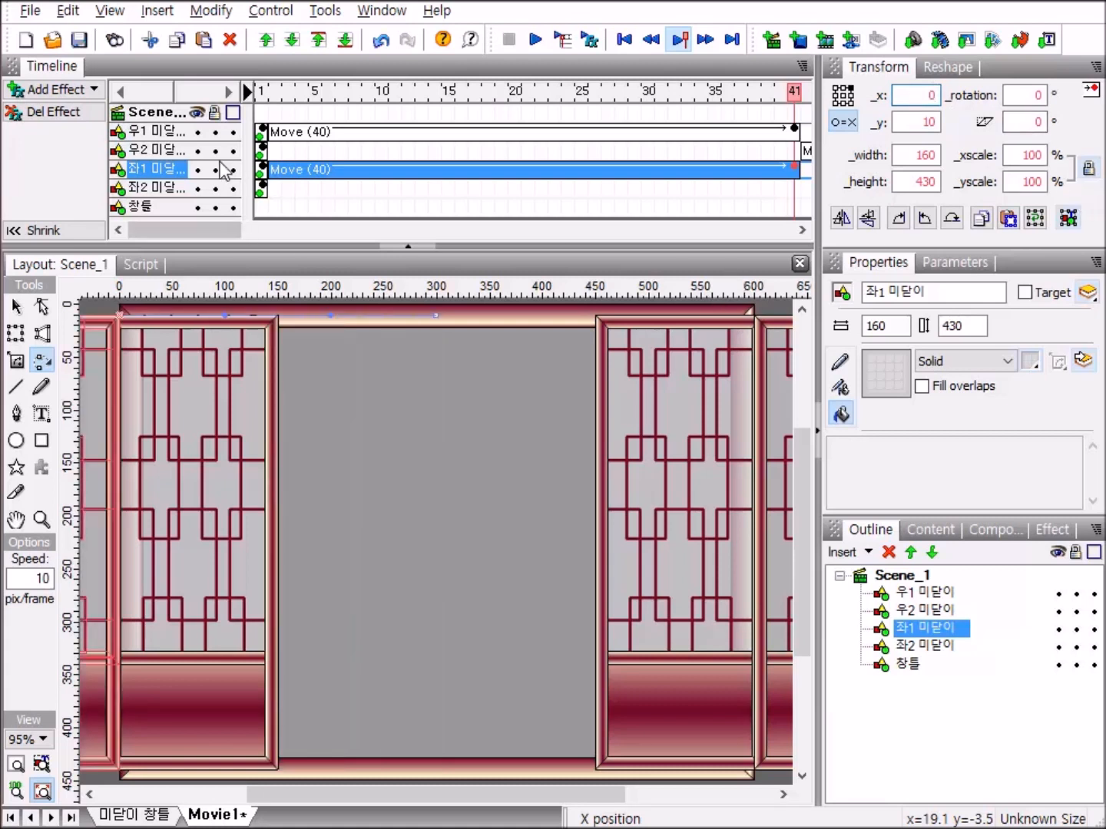
Step: Add a 20-frame Move effect to 좌2 미닫이 from frame 42 to 61 and set its end x position to 0
{"action": "left_click_drag", "start_coordinate": [221, 232], "coordinate": [357, 205]}
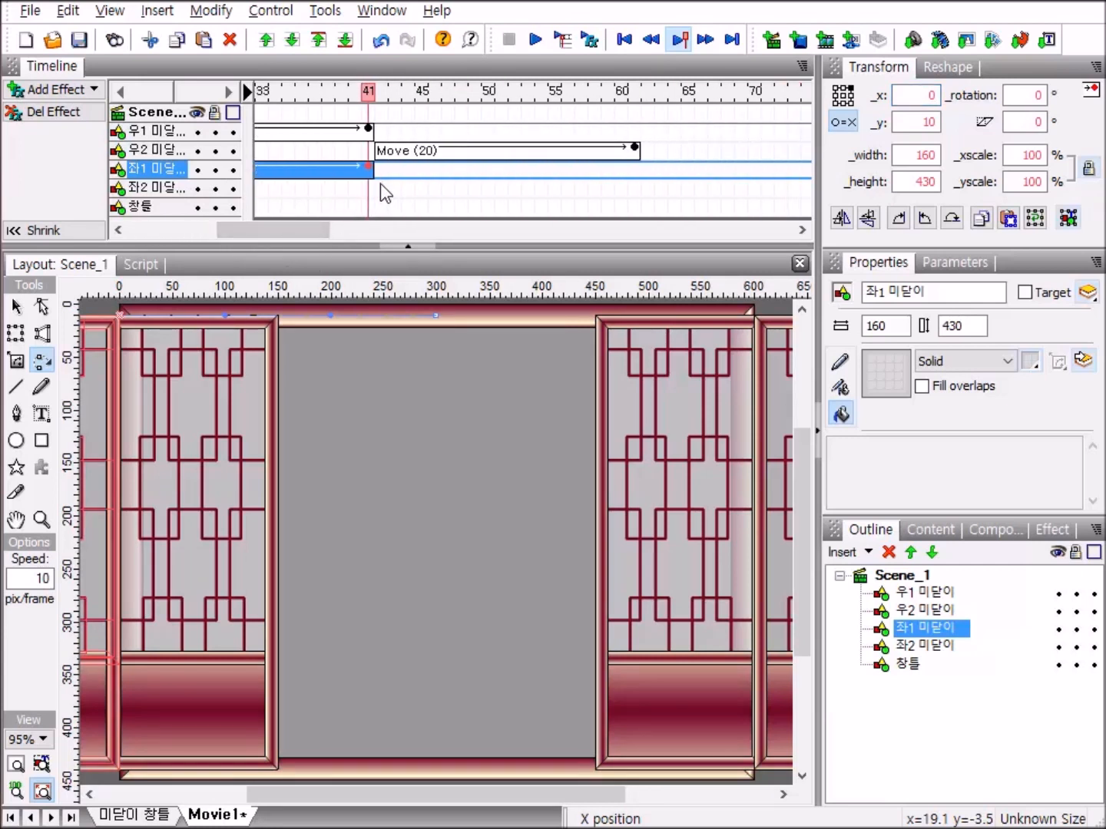
{"action": "left_click", "coordinate": [381, 190]}
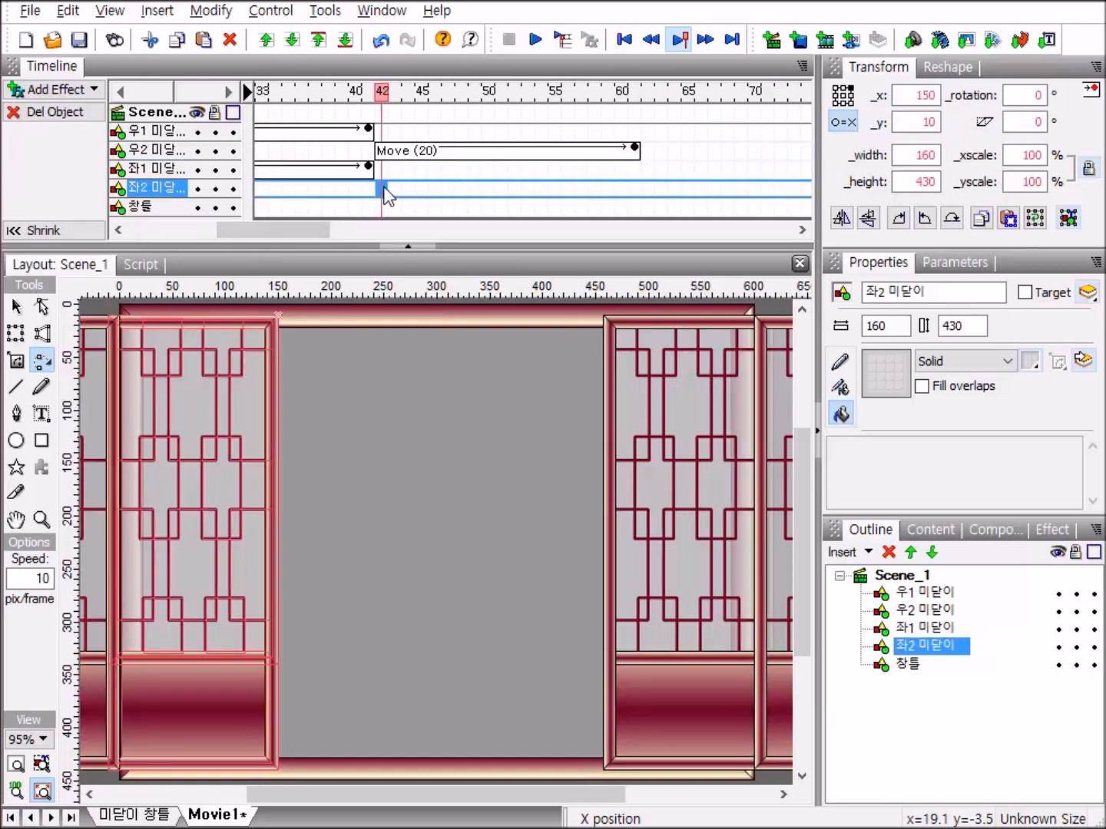
{"action": "right_click", "coordinate": [386, 194]}
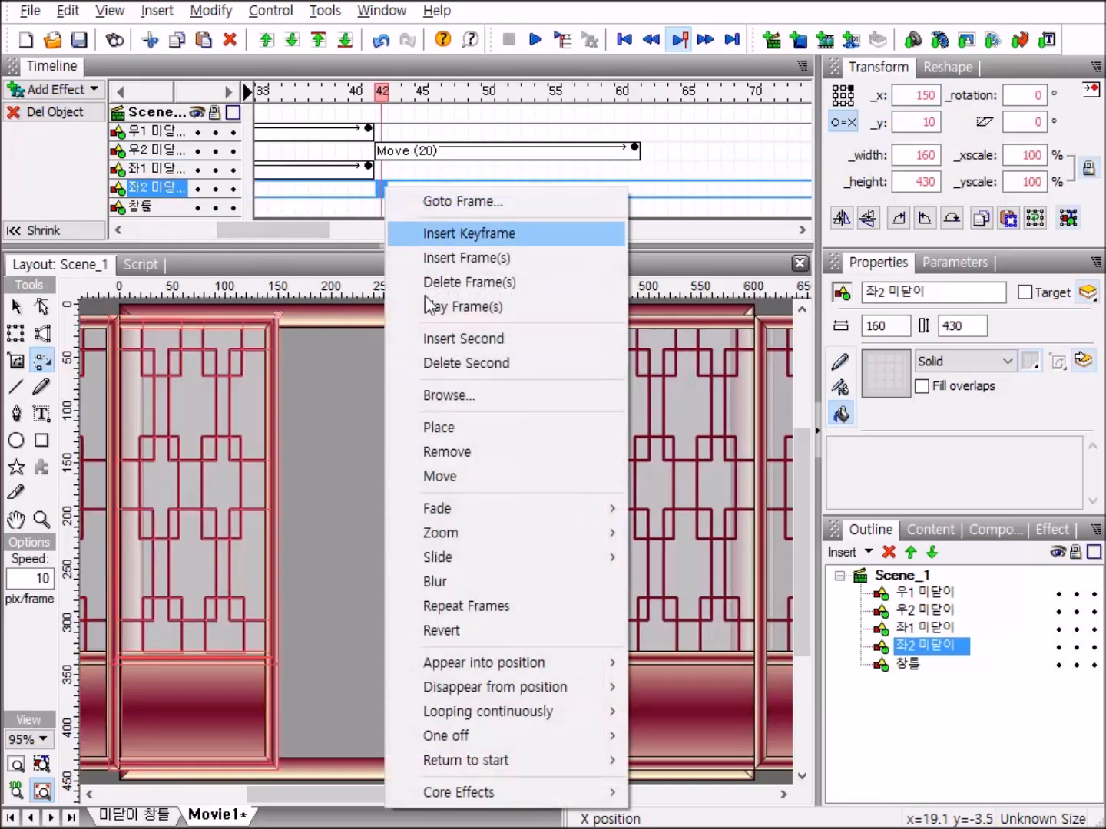
{"action": "left_click", "coordinate": [482, 480]}
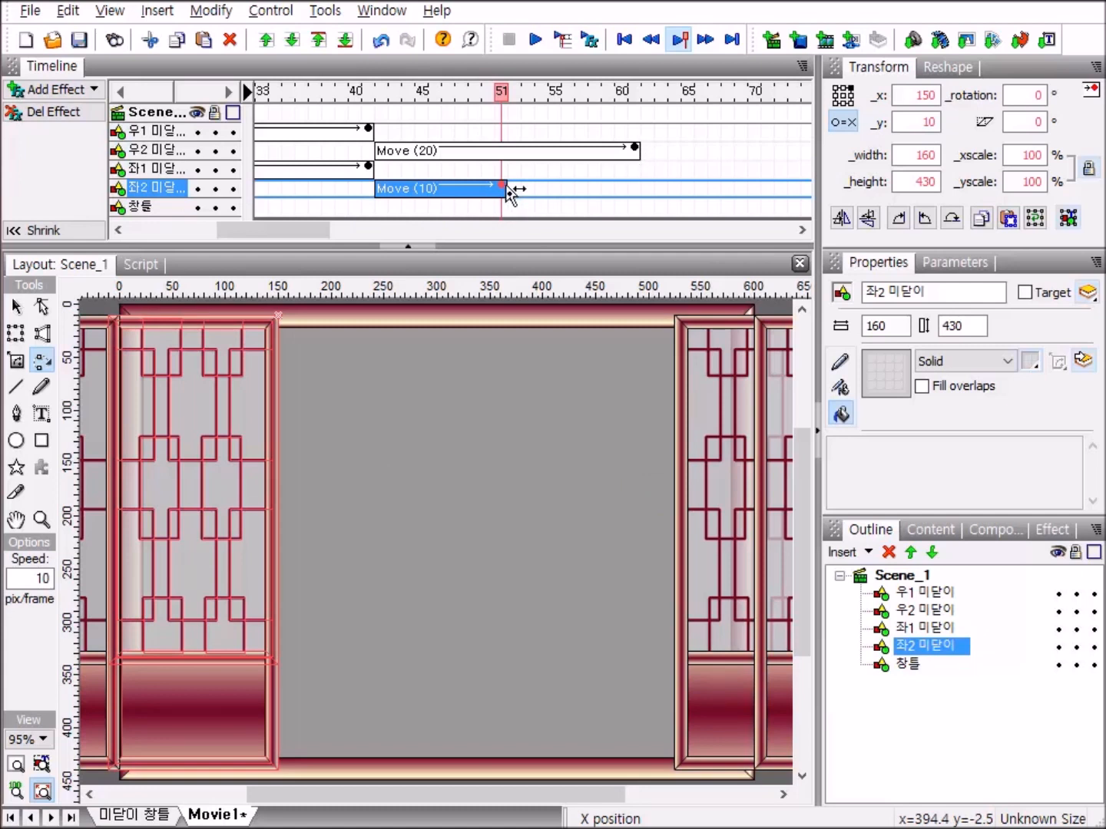
{"action": "left_click_drag", "start_coordinate": [507, 192], "coordinate": [637, 203]}
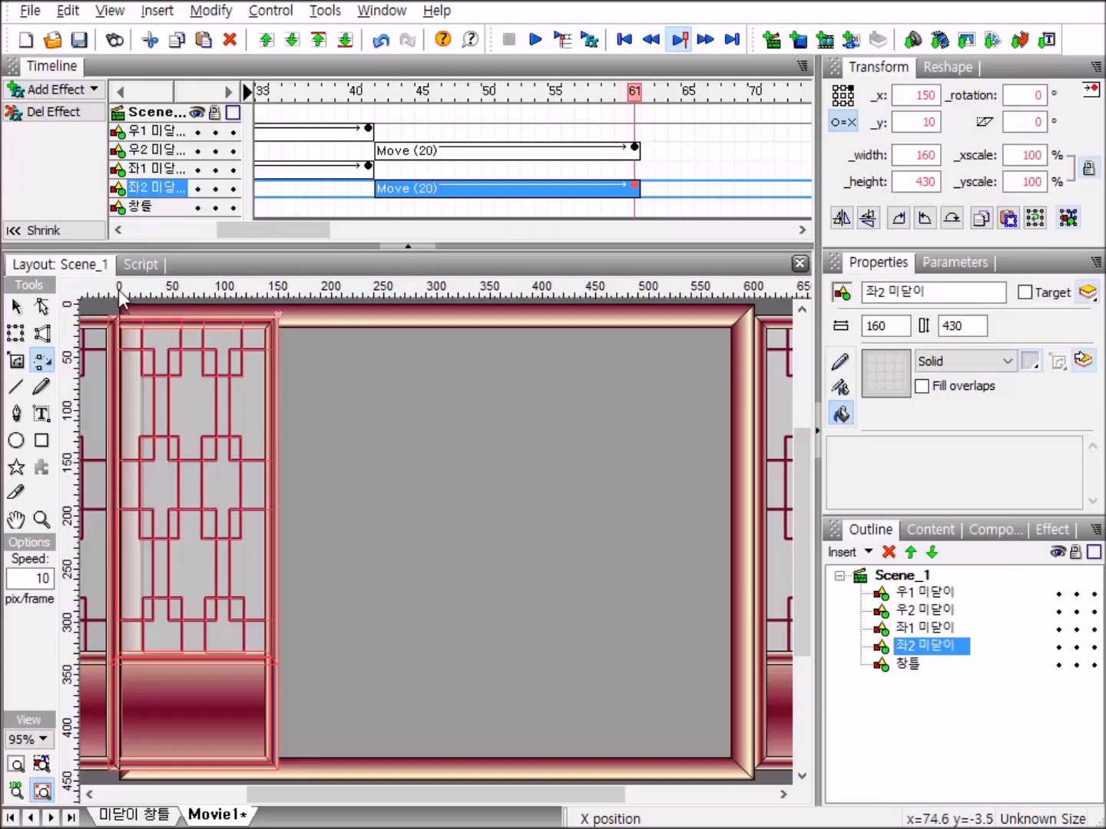
{"action": "left_click", "coordinate": [937, 95]}
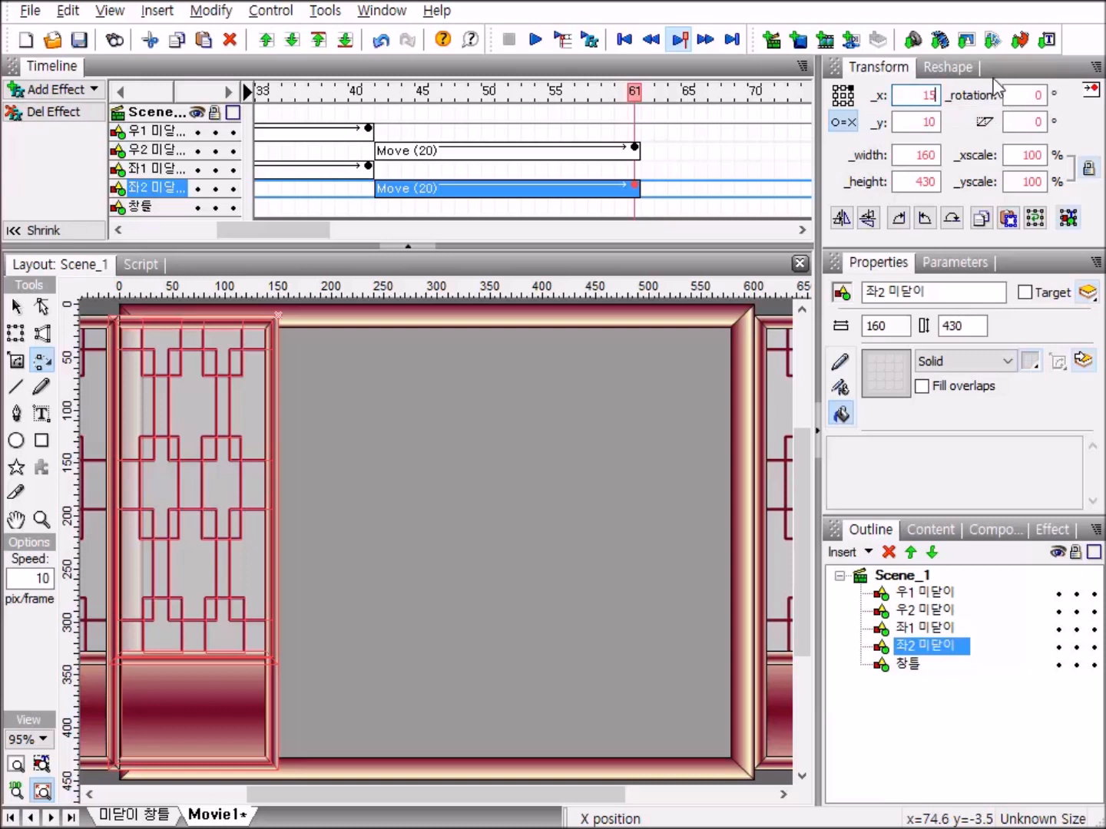
{"action": "key", "text": "BackSpace"}
{"action": "key", "text": "BackSpace"}
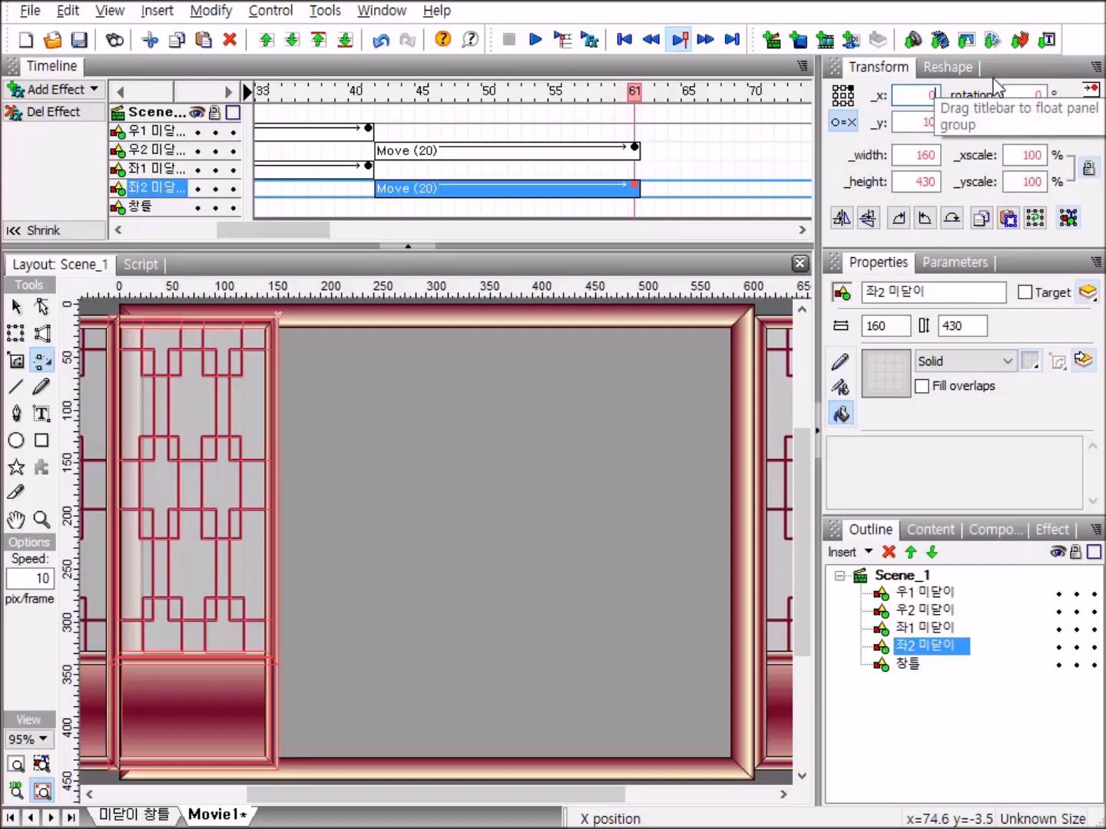
{"action": "key", "text": "Return"}
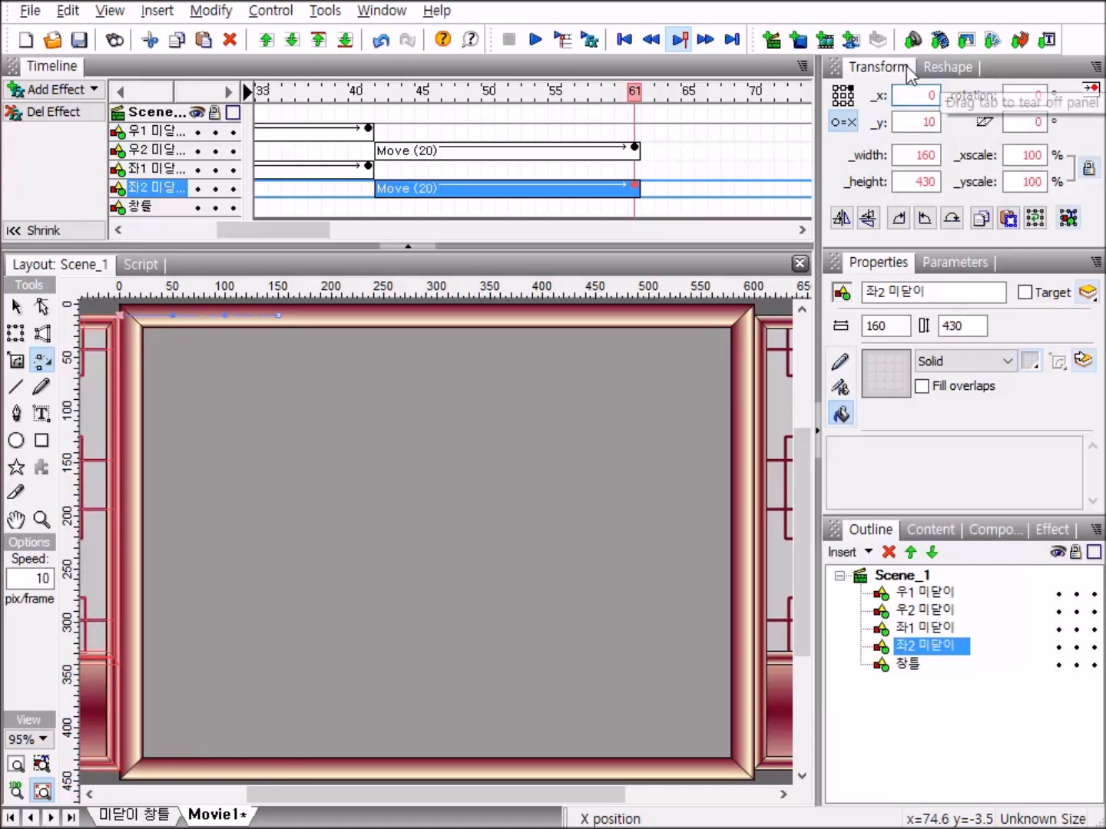
Step: Add a second Move effect to 좌2 미닫이 from frame 110 to 129, 20 frames long, with an end x position of 150
{"action": "left_click_drag", "start_coordinate": [301, 228], "coordinate": [462, 267]}
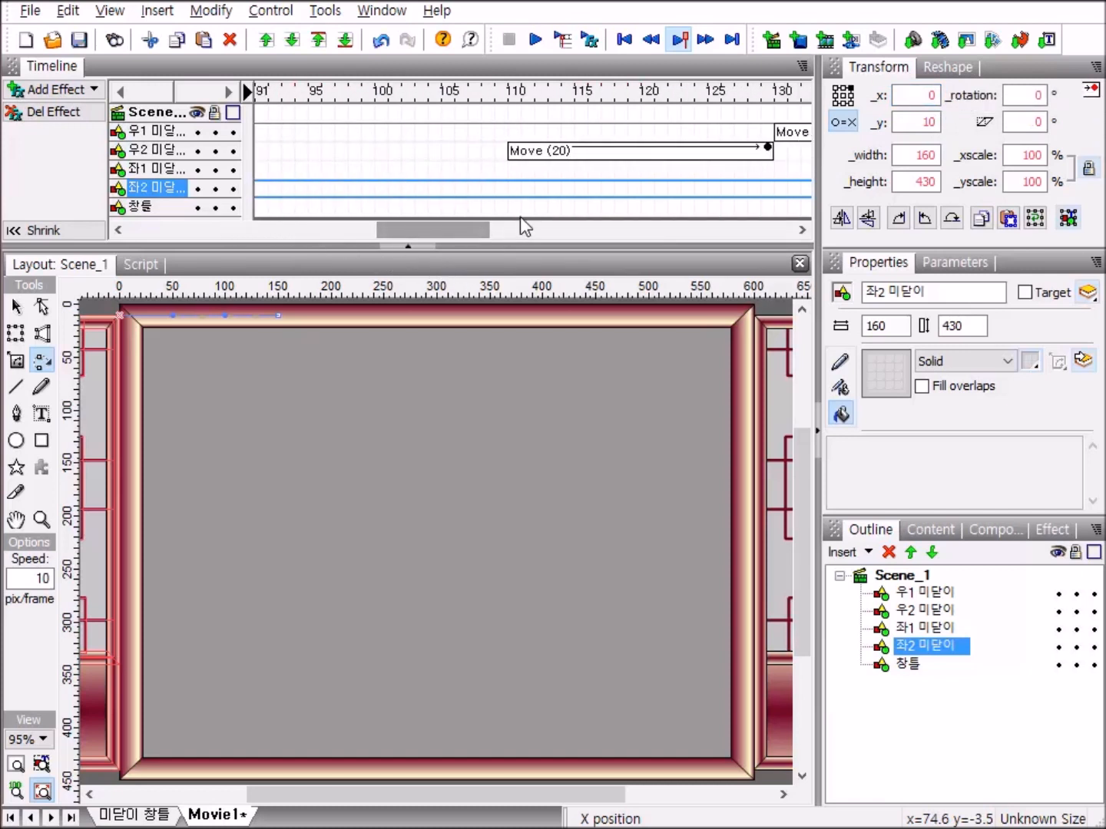
{"action": "left_click", "coordinate": [515, 176]}
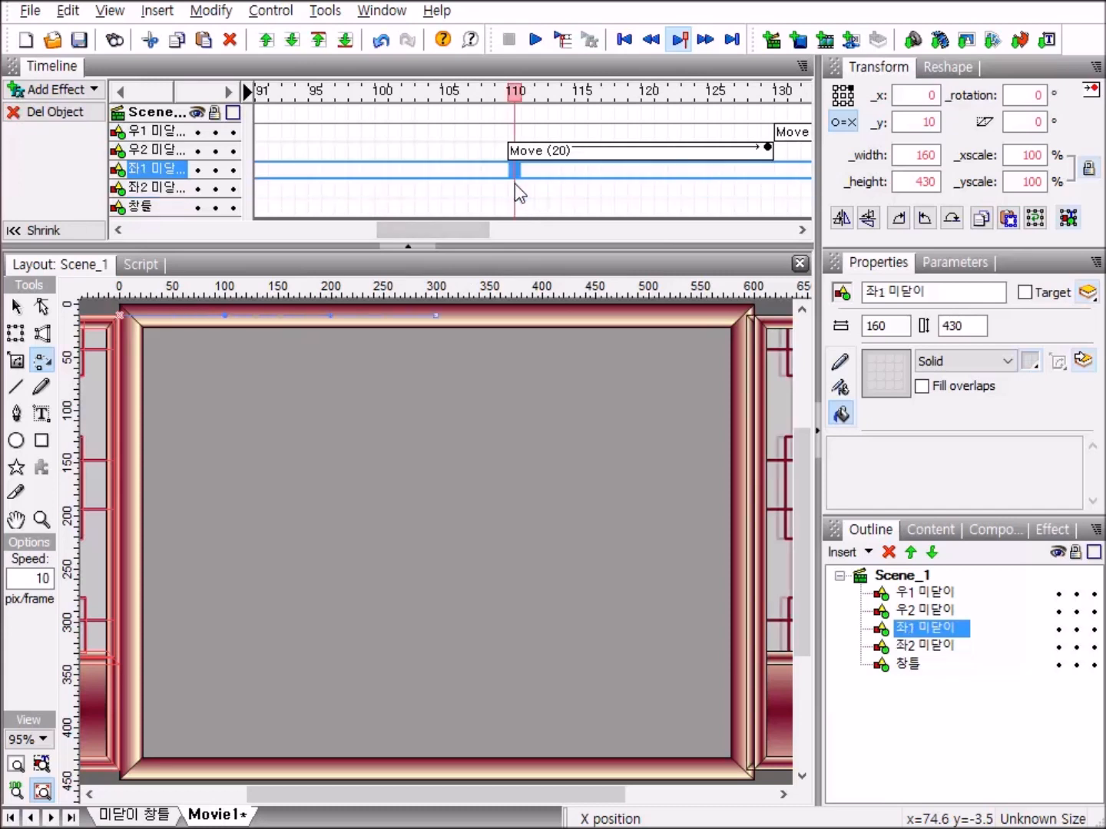
{"action": "left_click", "coordinate": [516, 188]}
{"action": "right_click", "coordinate": [518, 188]}
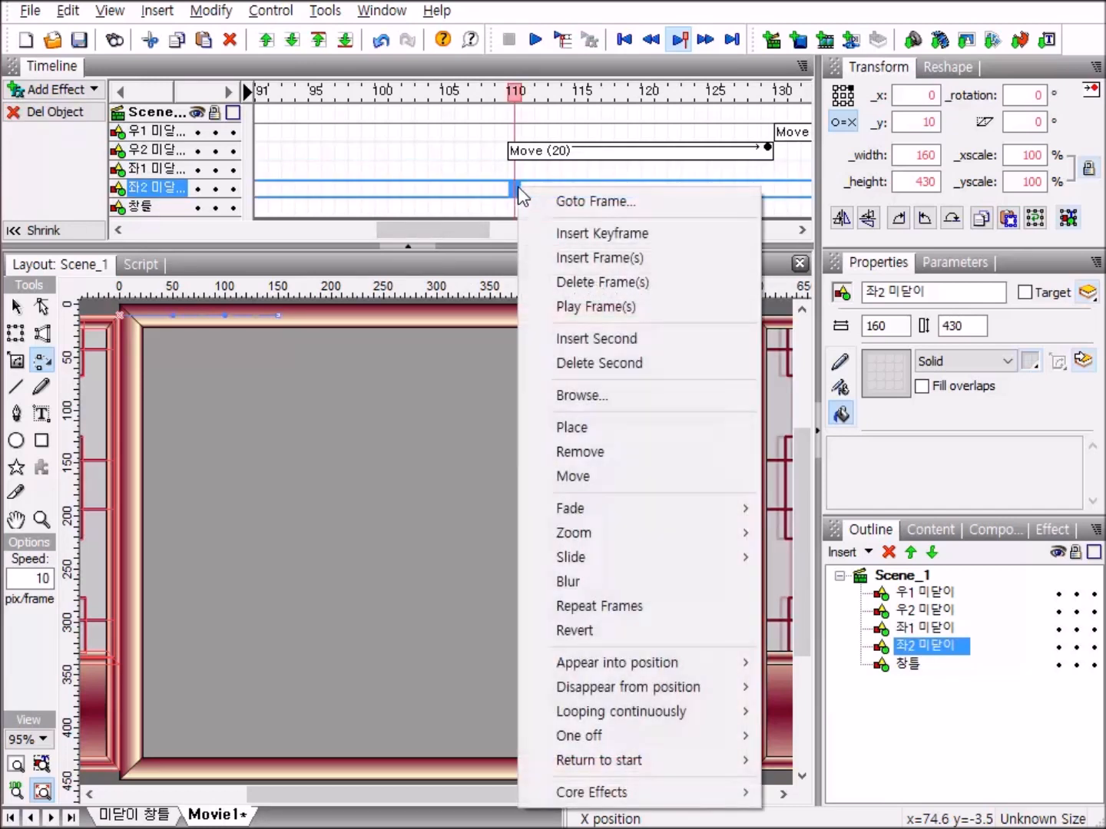
{"action": "left_click", "coordinate": [577, 476]}
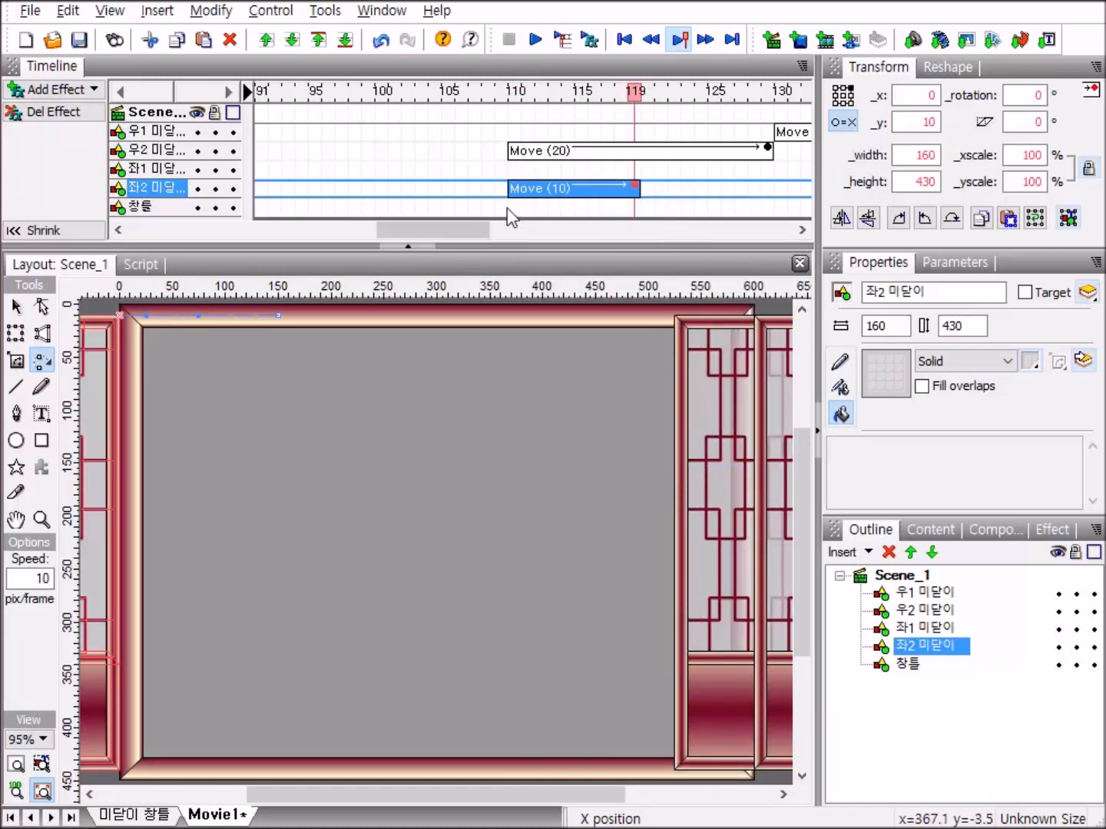
{"action": "left_click_drag", "start_coordinate": [635, 190], "coordinate": [764, 190]}
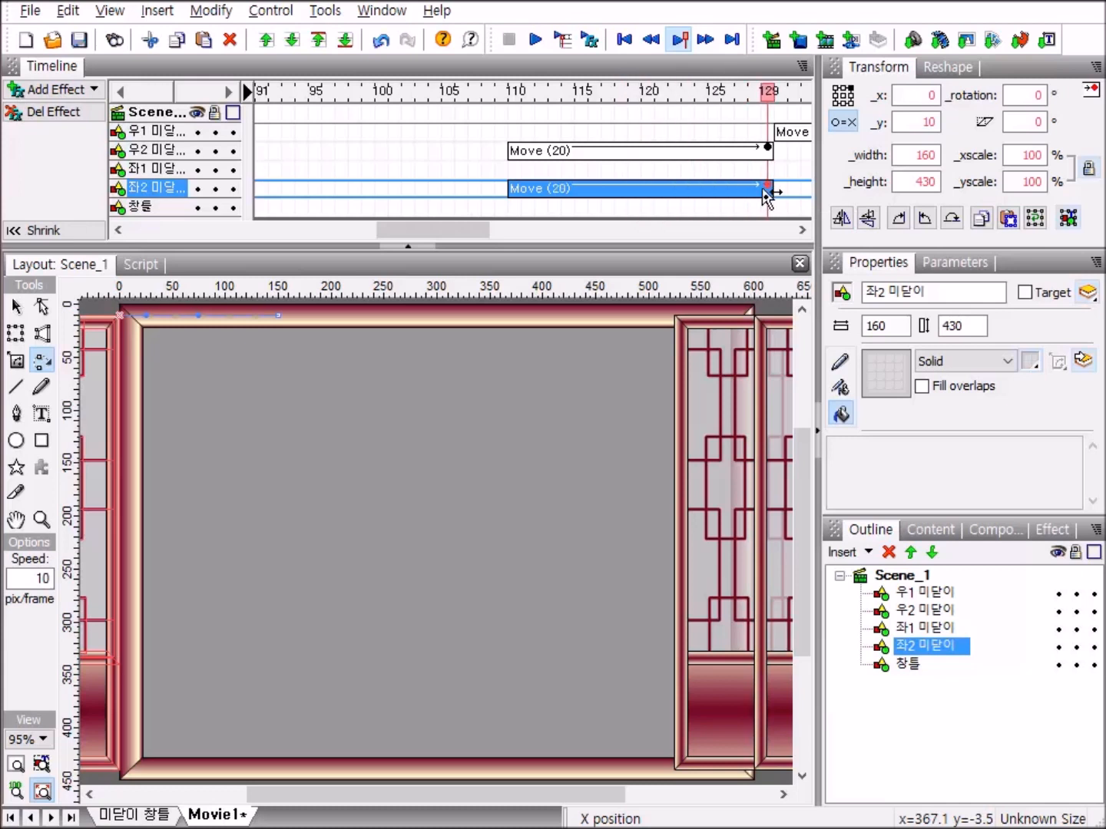
{"action": "left_click_drag", "start_coordinate": [453, 230], "coordinate": [467, 232]}
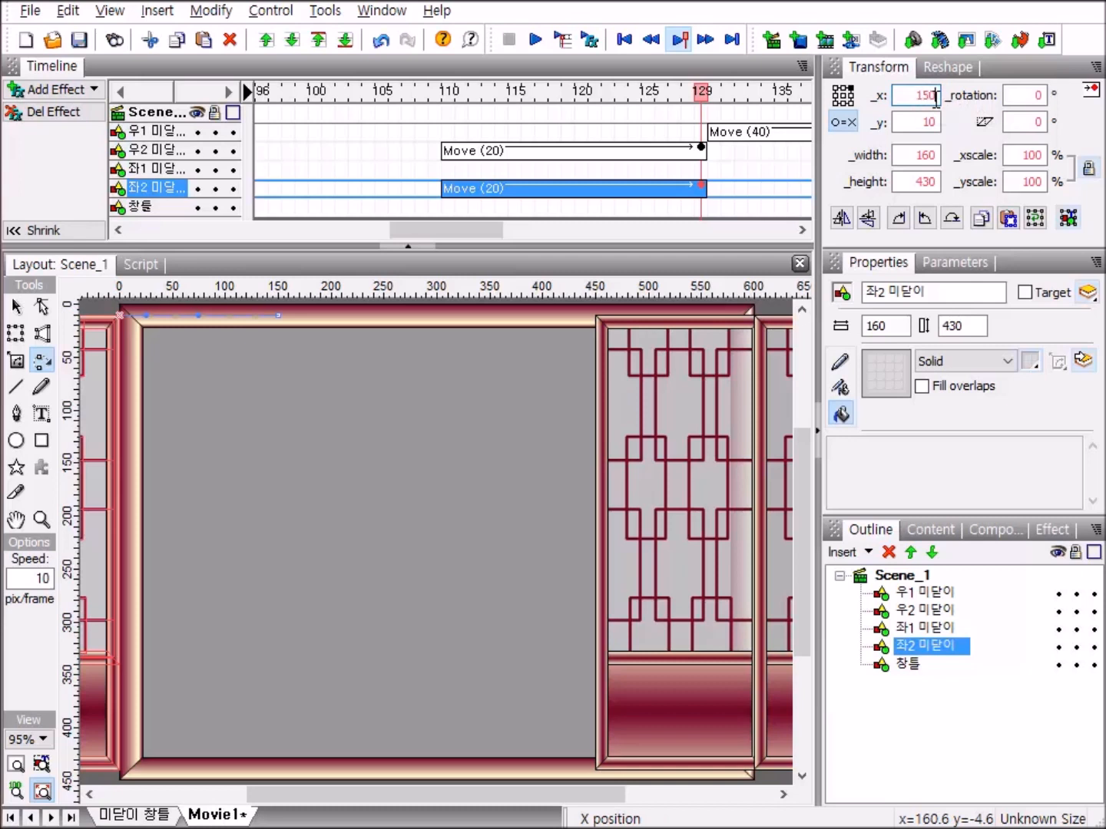
{"action": "key", "text": "Return"}
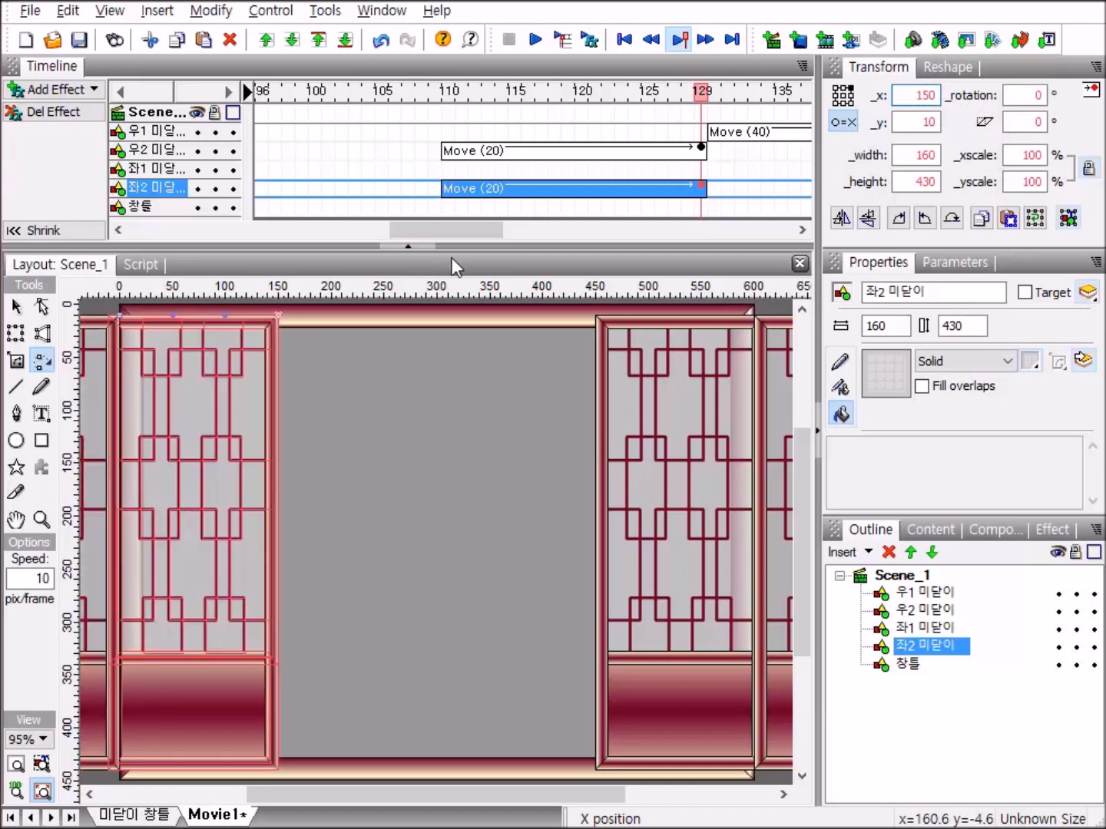
Step: Add a second Move effect to 좌1 미닫이 at frame 130 and stretch it to 40 frames, ending at frame 169
{"action": "left_click_drag", "start_coordinate": [451, 238], "coordinate": [497, 225]}
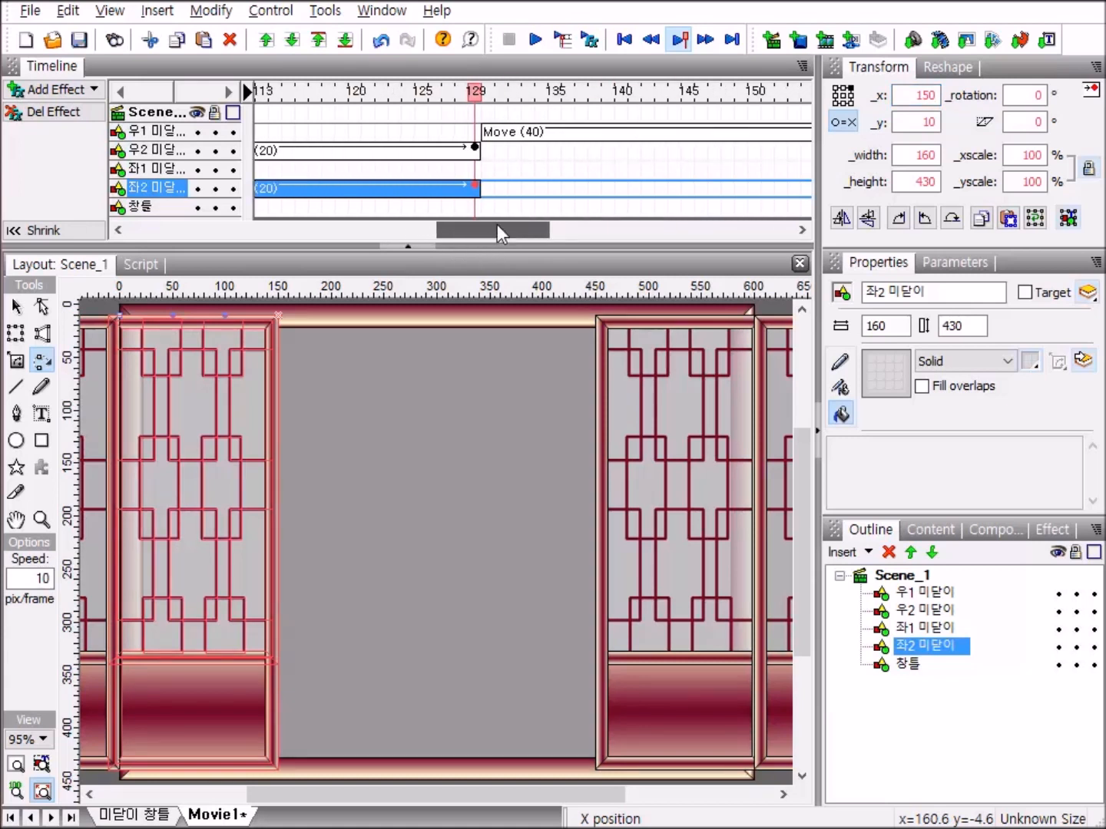
{"action": "left_click", "coordinate": [486, 168]}
{"action": "right_click", "coordinate": [485, 168]}
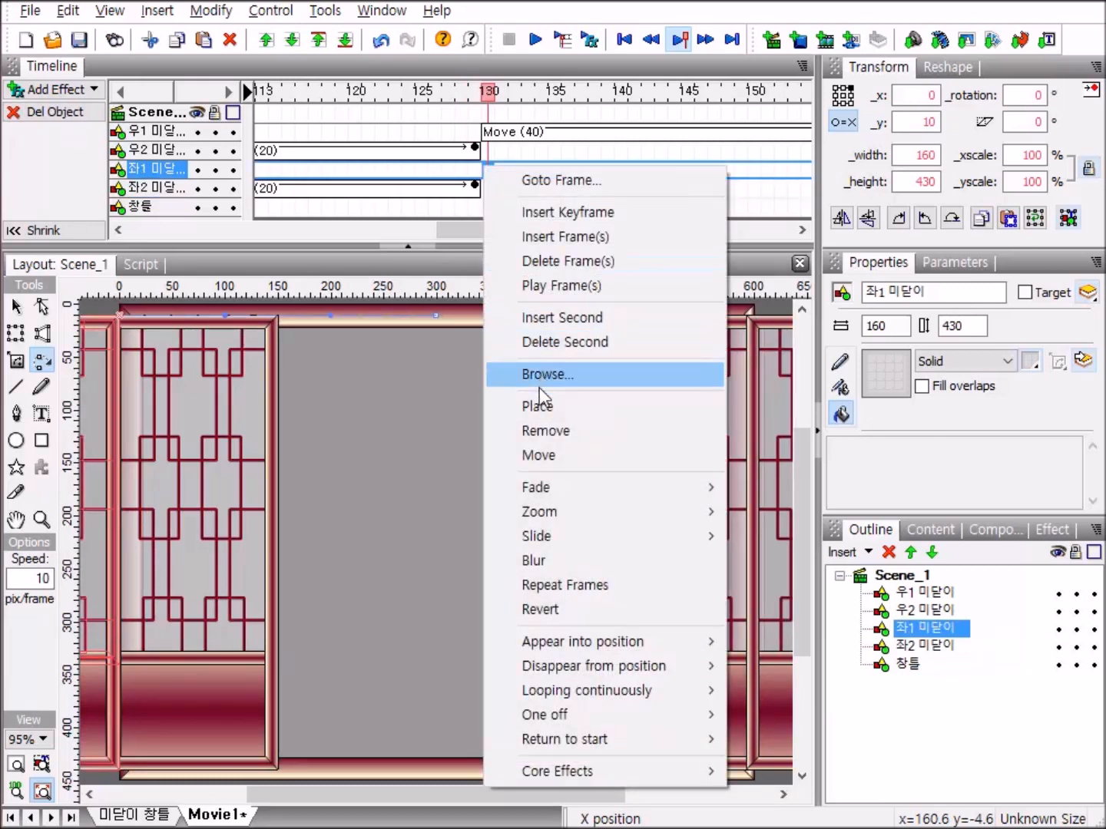
{"action": "left_click", "coordinate": [541, 456]}
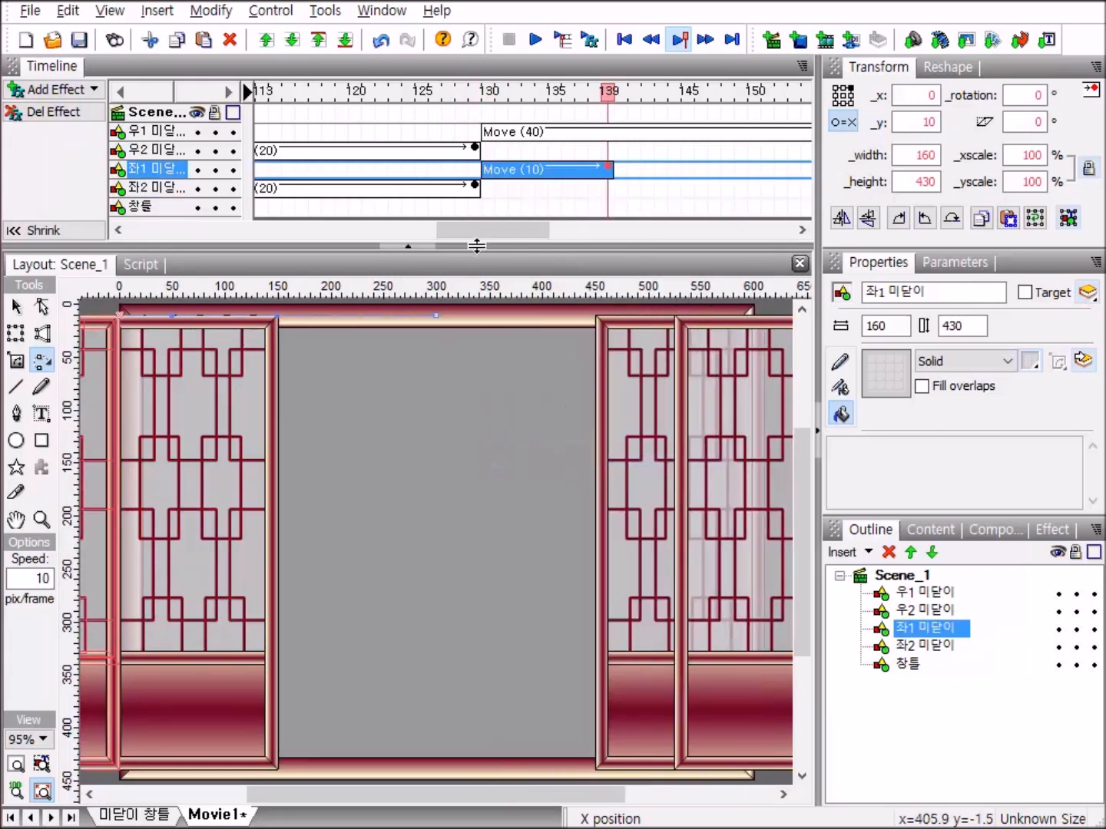
{"action": "left_click_drag", "start_coordinate": [476, 232], "coordinate": [511, 224]}
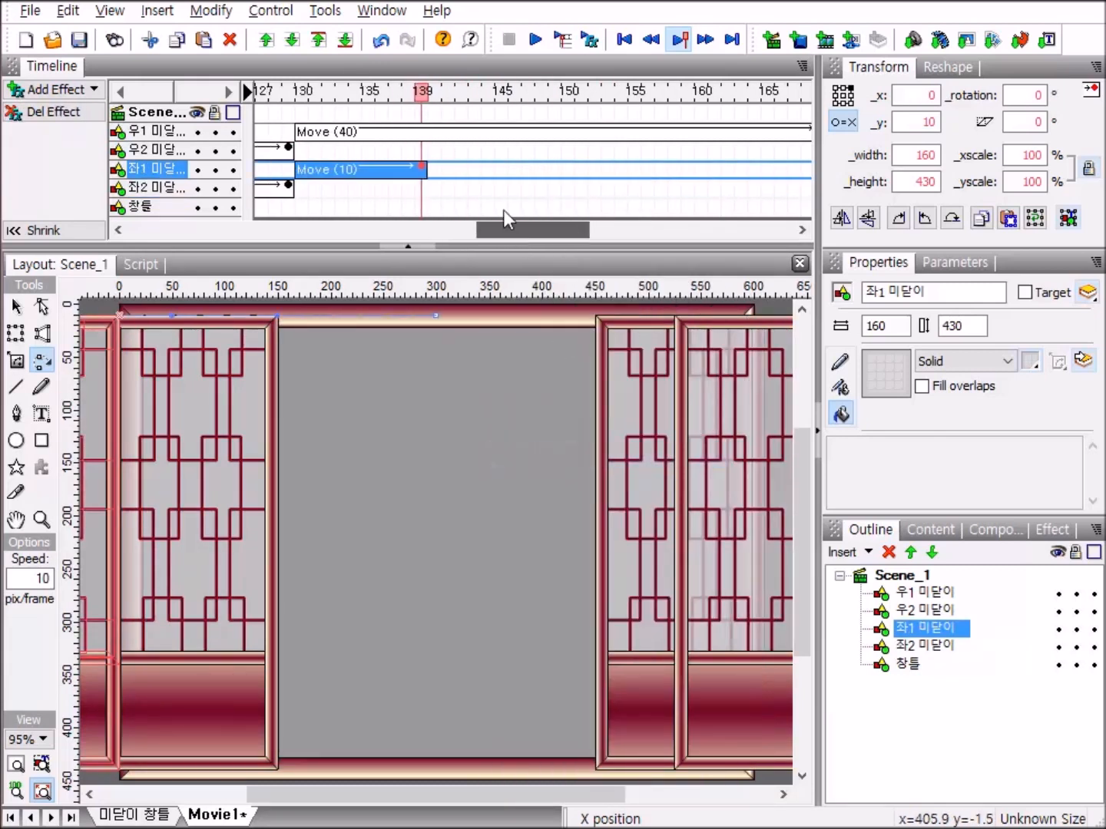
{"action": "left_click_drag", "start_coordinate": [426, 170], "coordinate": [703, 170]}
{"action": "left_click_drag", "start_coordinate": [555, 229], "coordinate": [577, 232]}
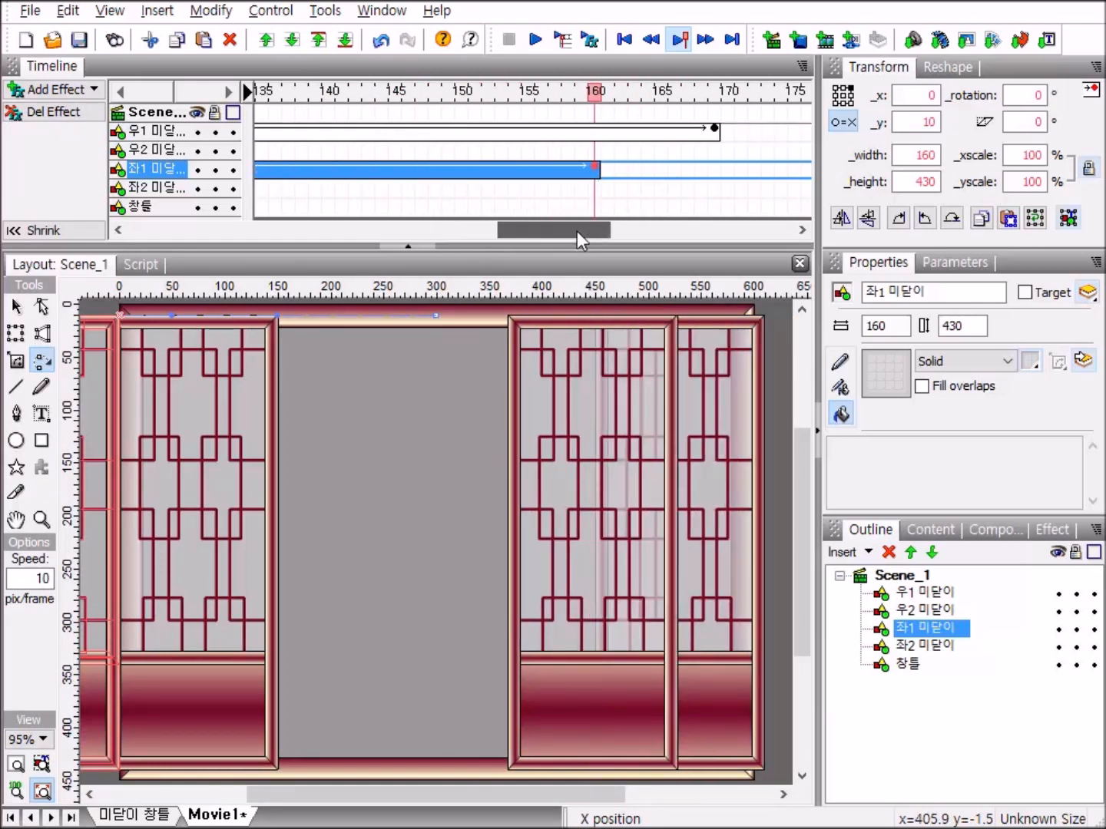
{"action": "left_click_drag", "start_coordinate": [599, 169], "coordinate": [715, 185]}
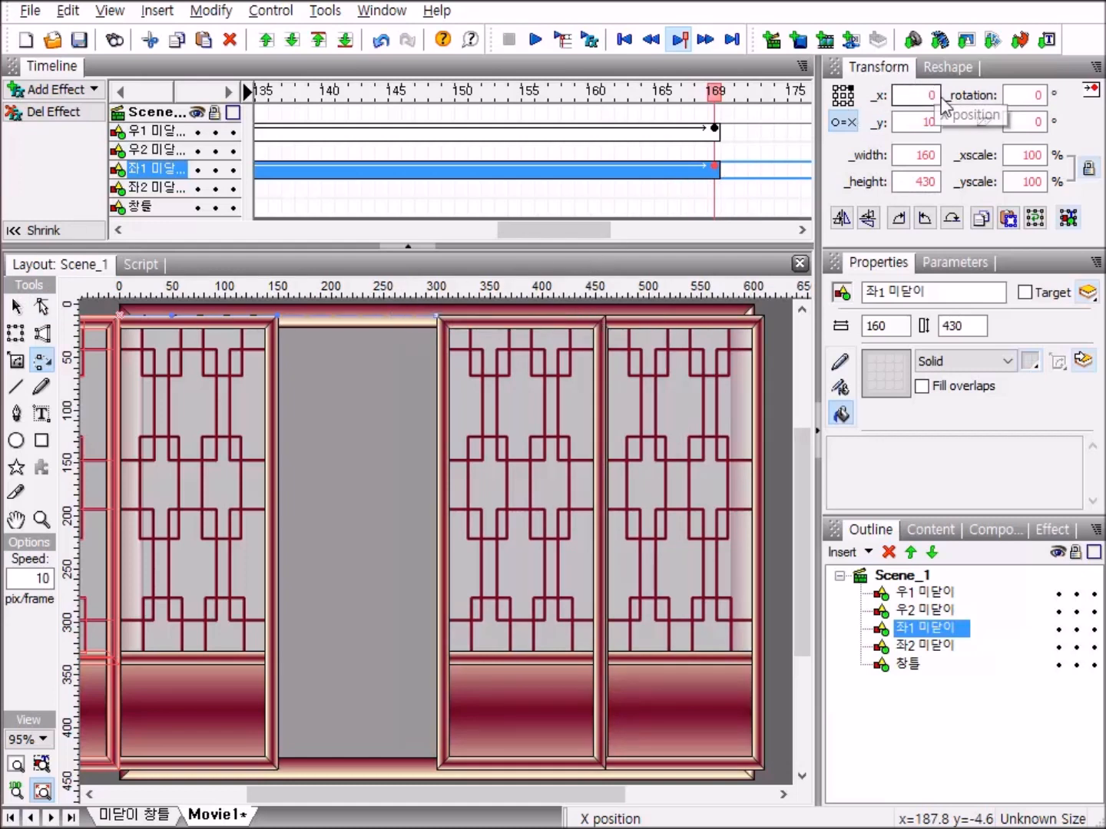
{"action": "key", "text": "Delete"}
{"action": "key", "text": "Delete"}
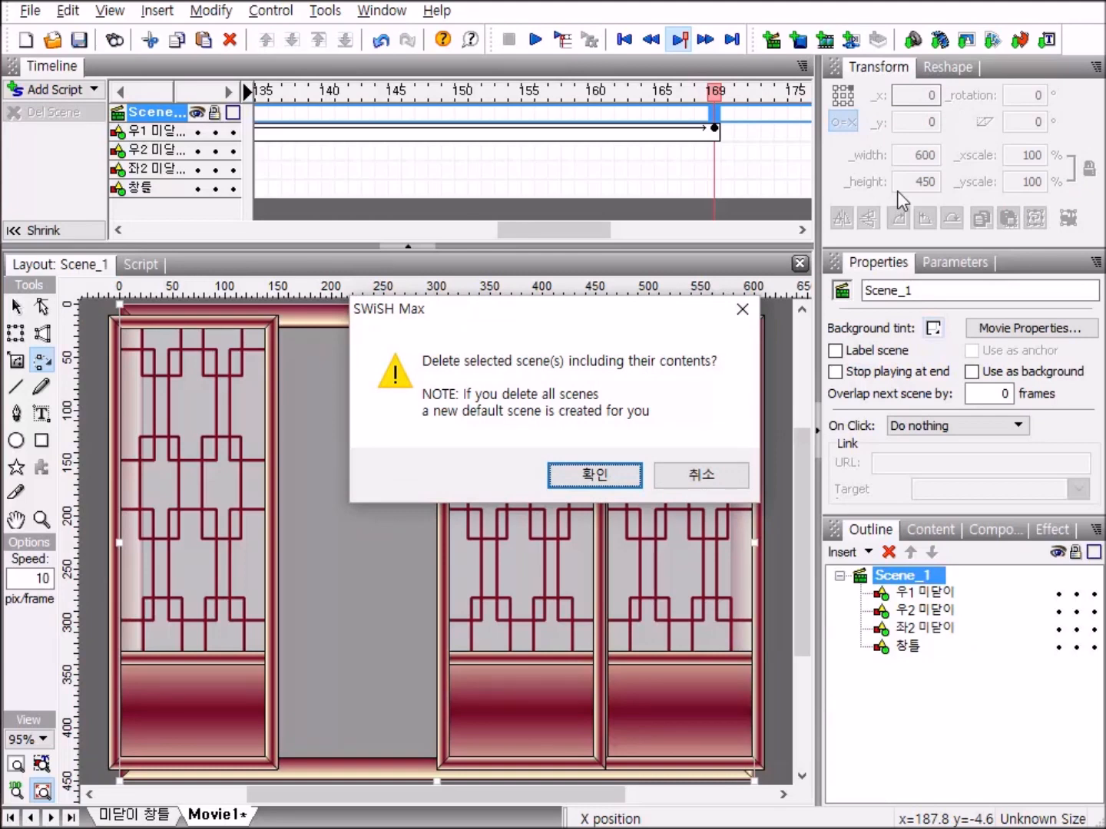
{"action": "left_click", "coordinate": [743, 310]}
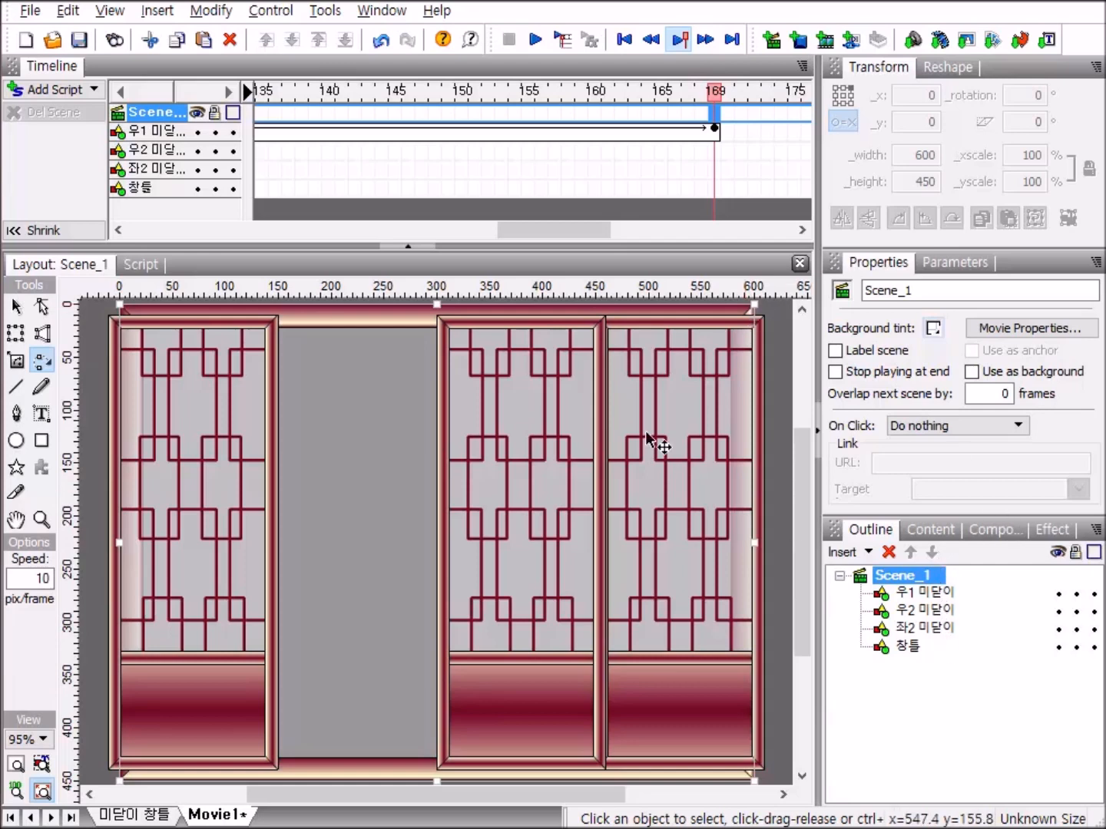
{"action": "left_click", "coordinate": [382, 42]}
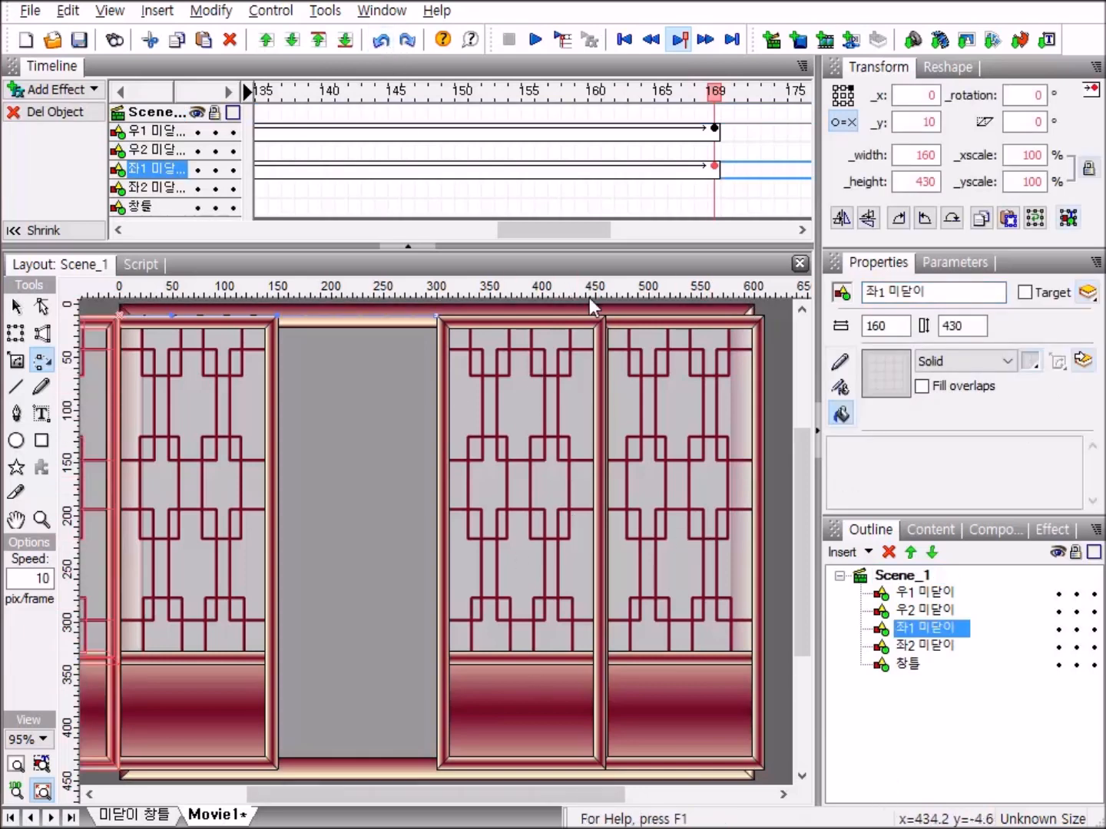
Step: Set the end x position of the second Move effect on 좌1 미닫이 to 299
{"action": "left_click", "coordinate": [715, 173]}
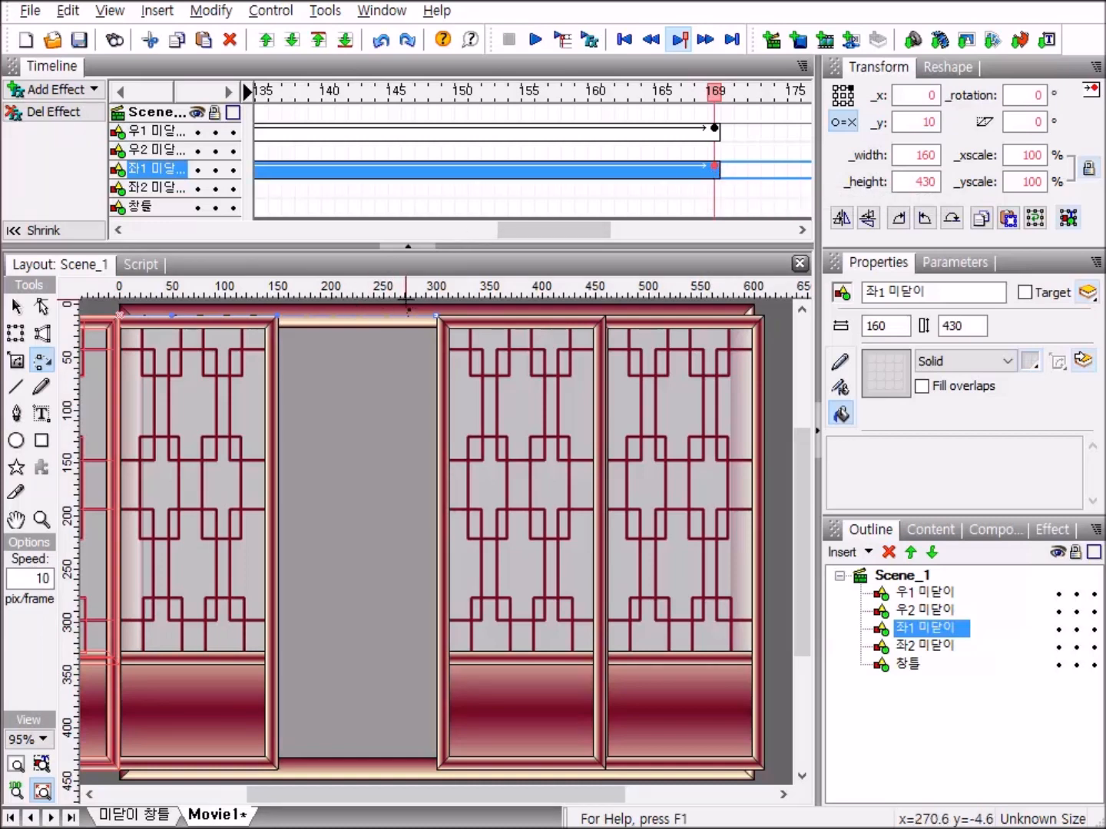
{"action": "left_click", "coordinate": [935, 95]}
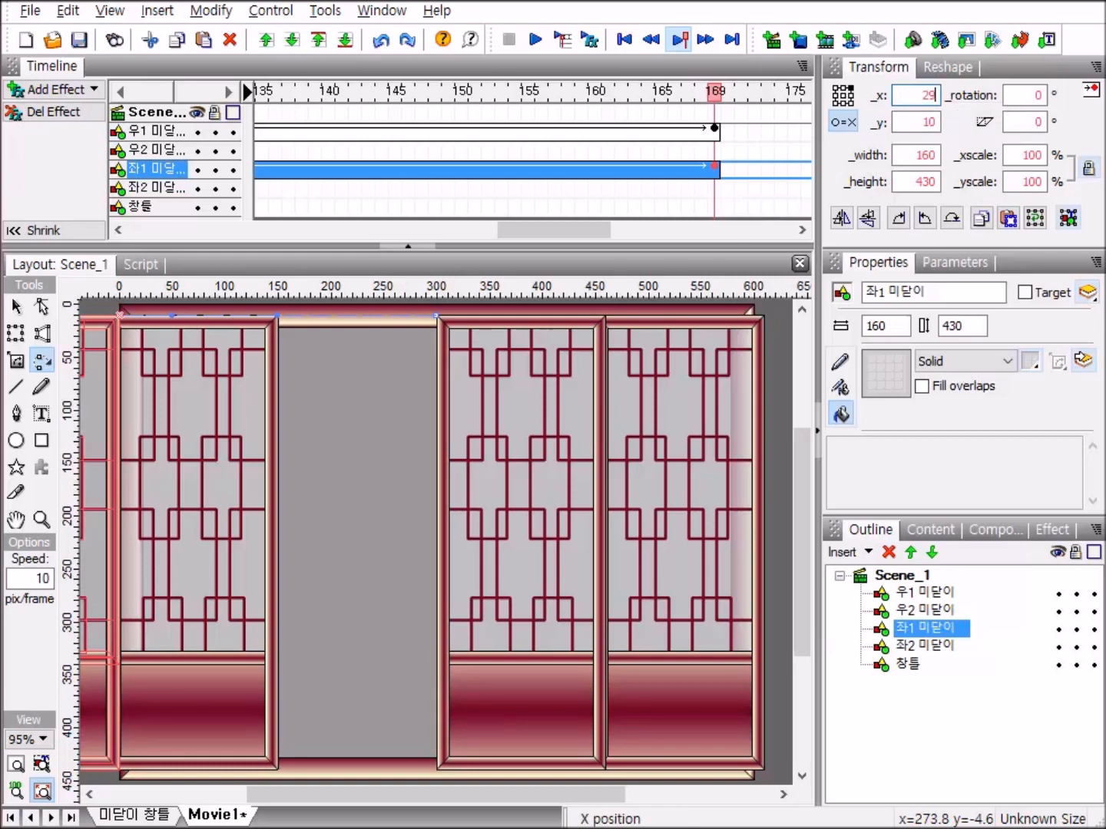
{"action": "type", "text": "299"}
{"action": "key", "text": "Return"}
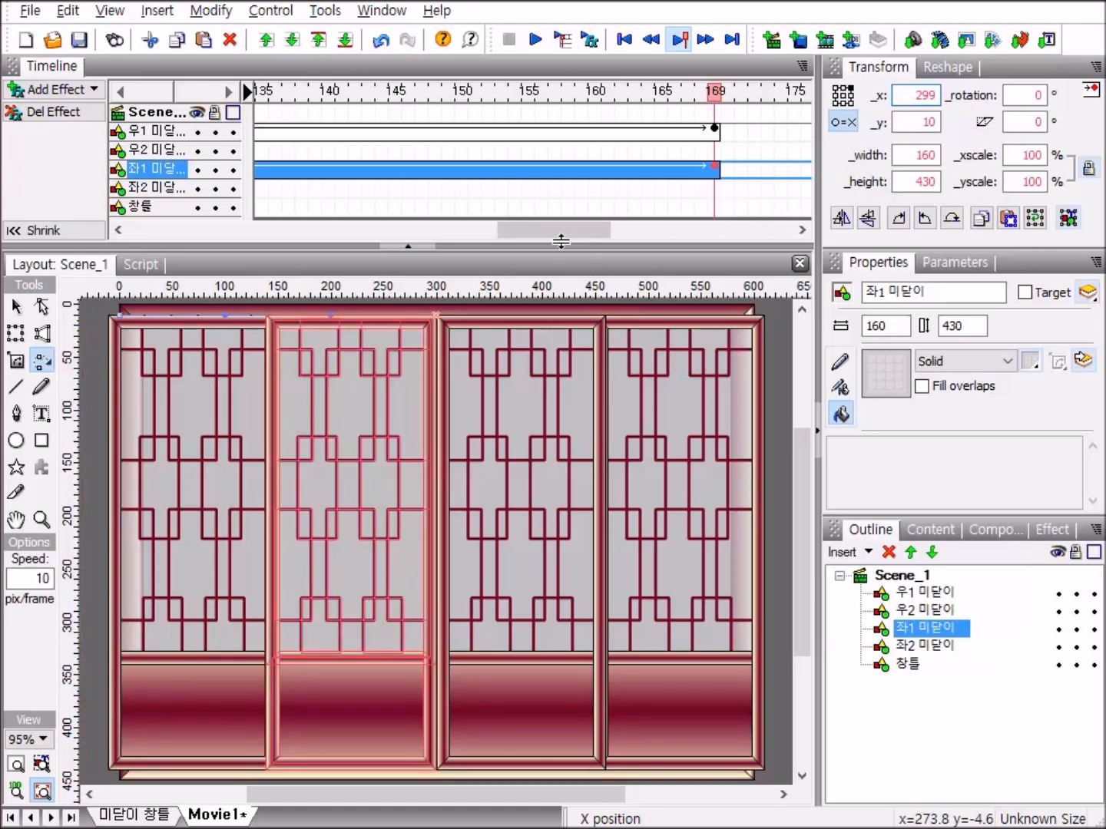
Step: Add to 좌1 미닫이 at frame 200 the same single-frame effect that 우1 미닫이 has there, and preview the movie
{"action": "left_click_drag", "start_coordinate": [566, 235], "coordinate": [639, 252]}
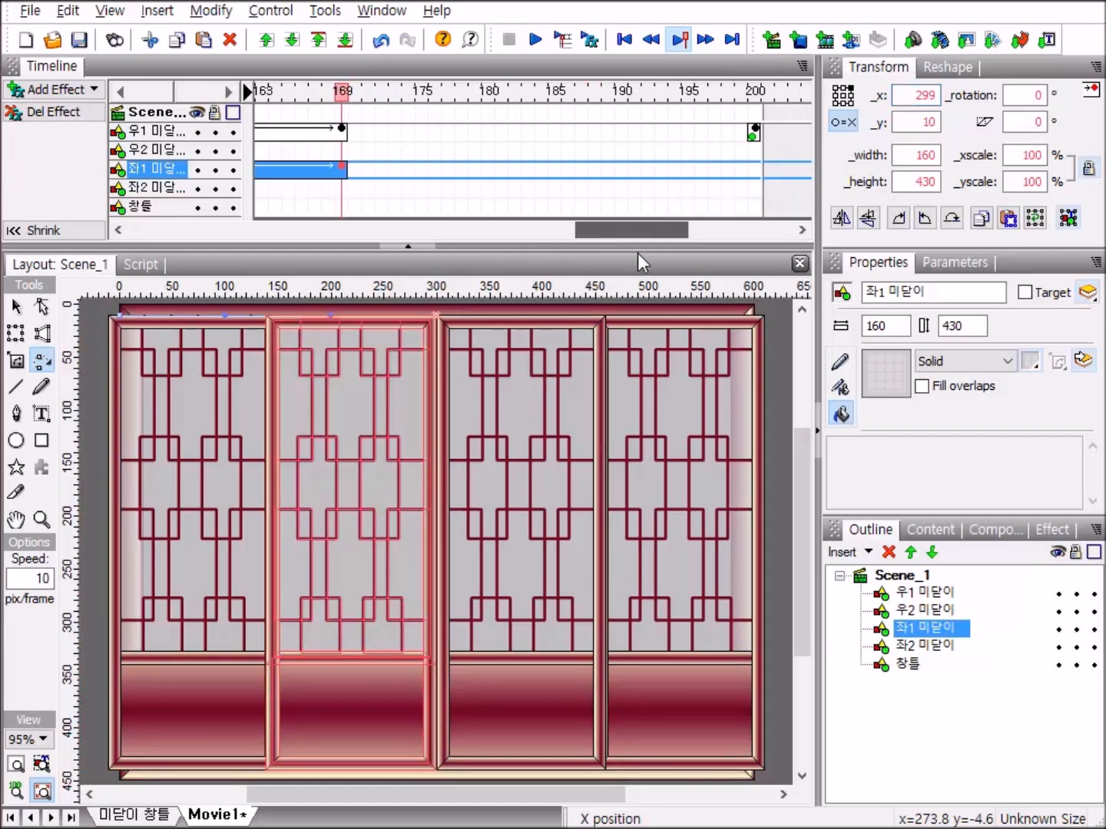
{"action": "left_click", "coordinate": [757, 167]}
{"action": "right_click", "coordinate": [757, 171]}
{"action": "left_click", "coordinate": [827, 407]}
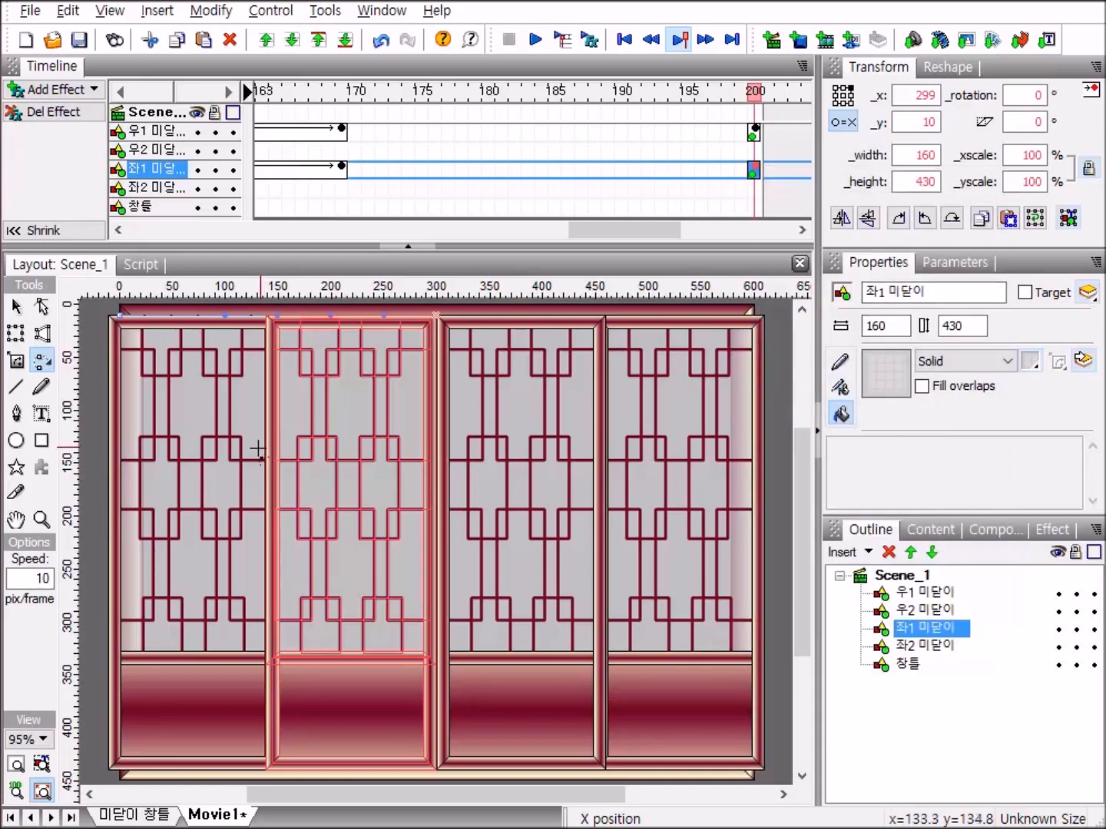
{"action": "left_click", "coordinate": [536, 39]}
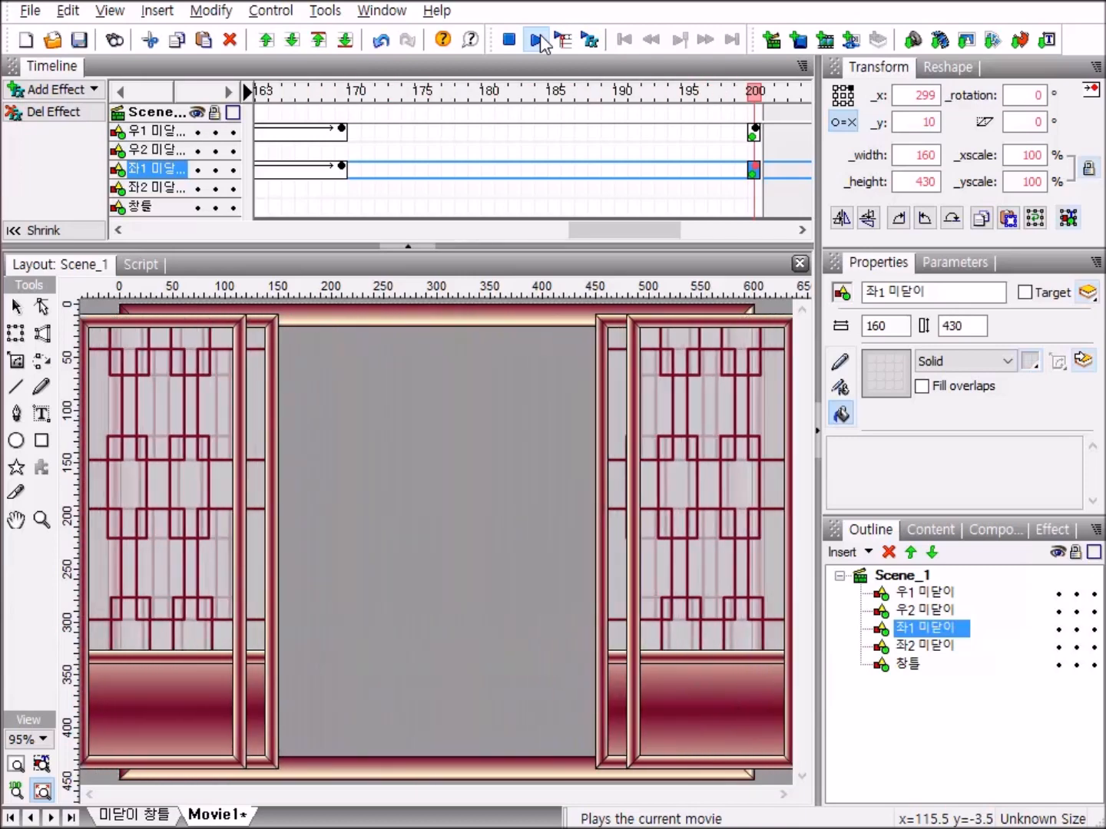
{"action": "left_click", "coordinate": [511, 43]}
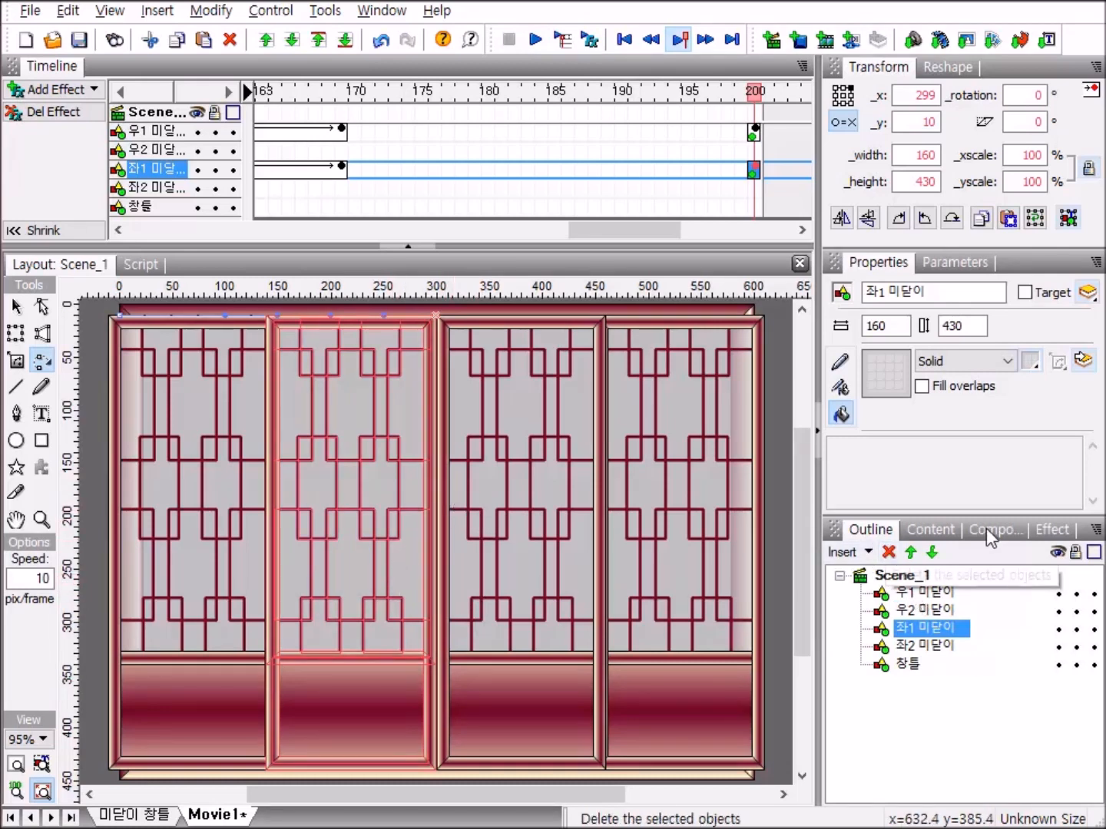
Step: Group the four sliding doors and the 창틀 frame together as a Movie Clip and preview the movie
{"action": "left_click", "coordinate": [884, 598]}
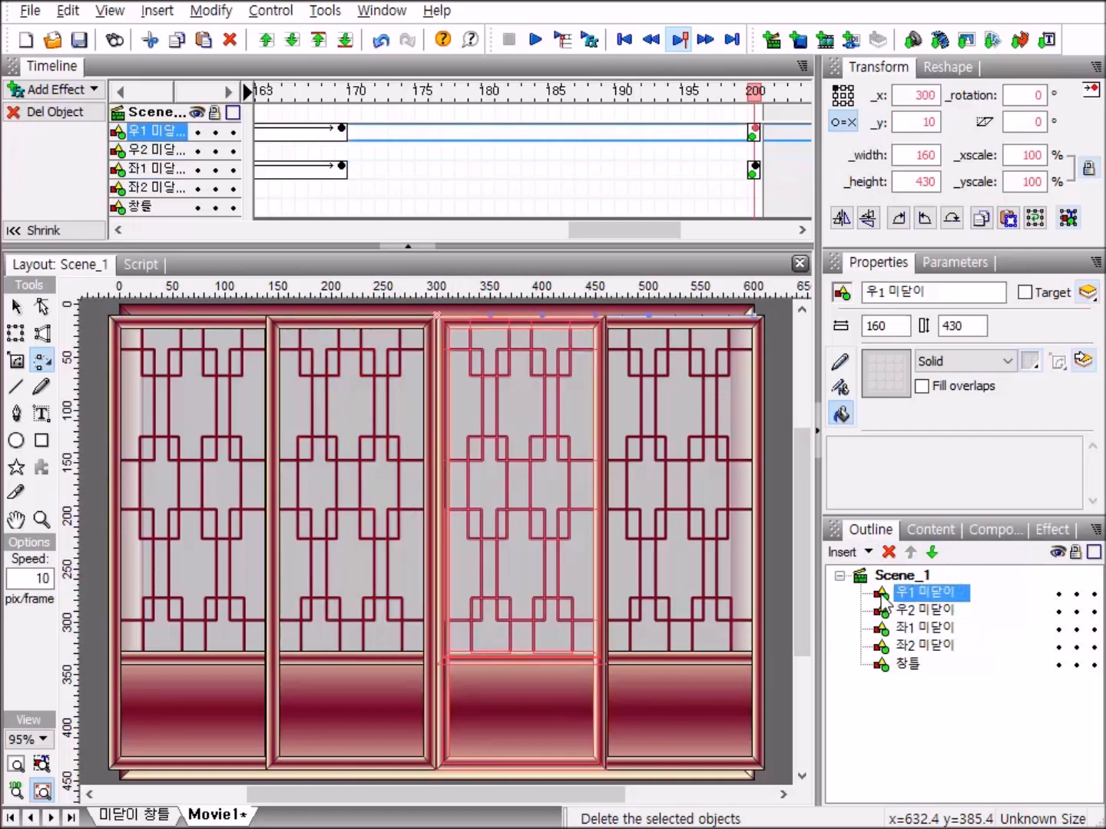
{"action": "left_click", "coordinate": [895, 665], "text": "shift"}
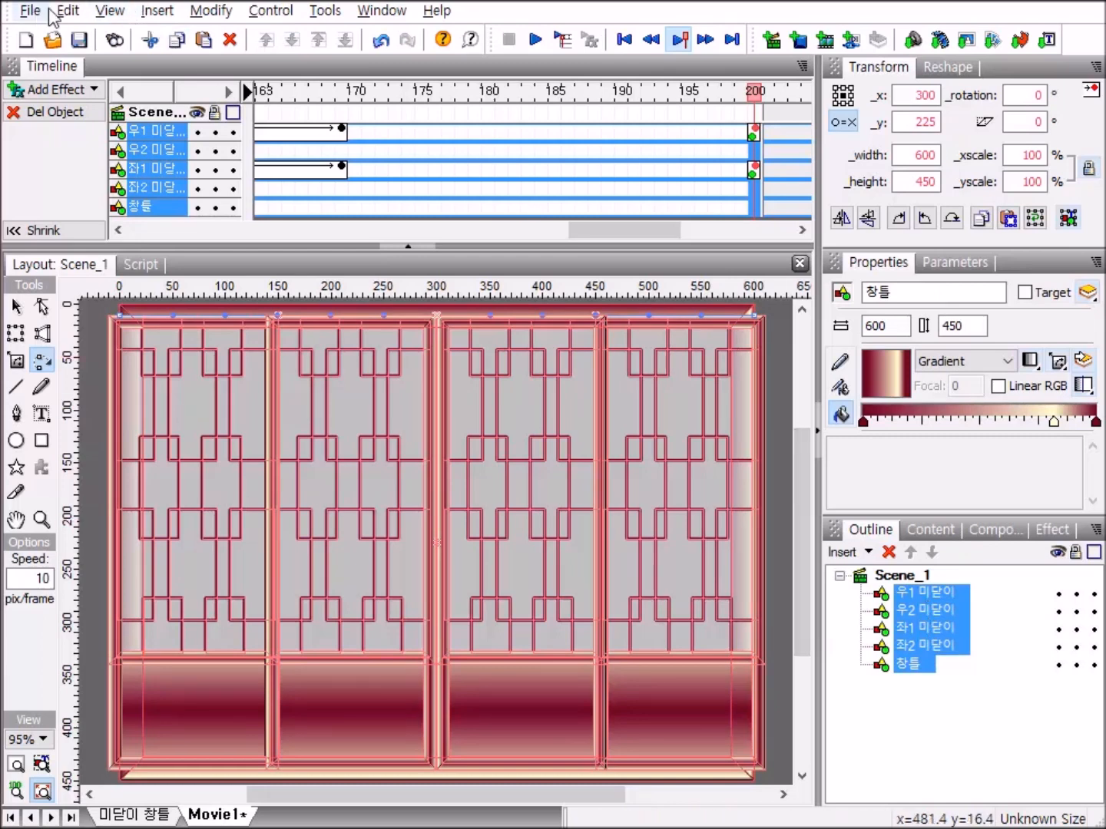
{"action": "left_click", "coordinate": [210, 14]}
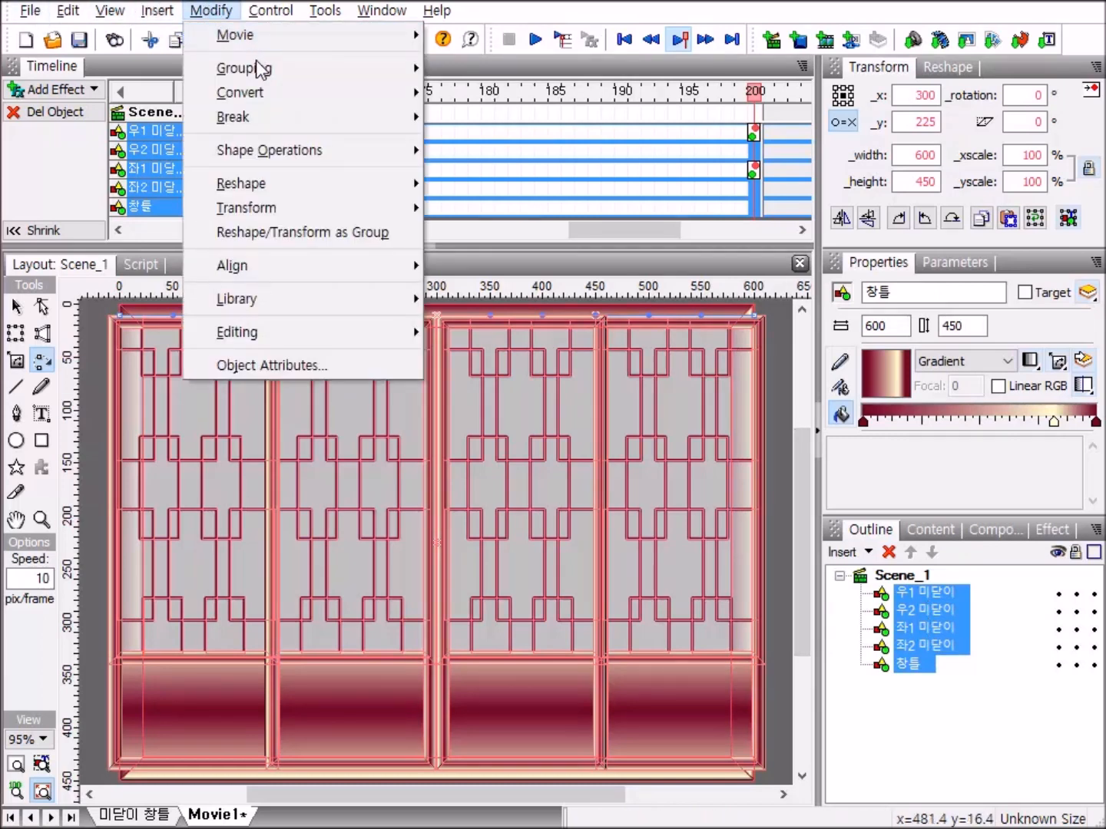
{"action": "mouse_move", "coordinate": [259, 66]}
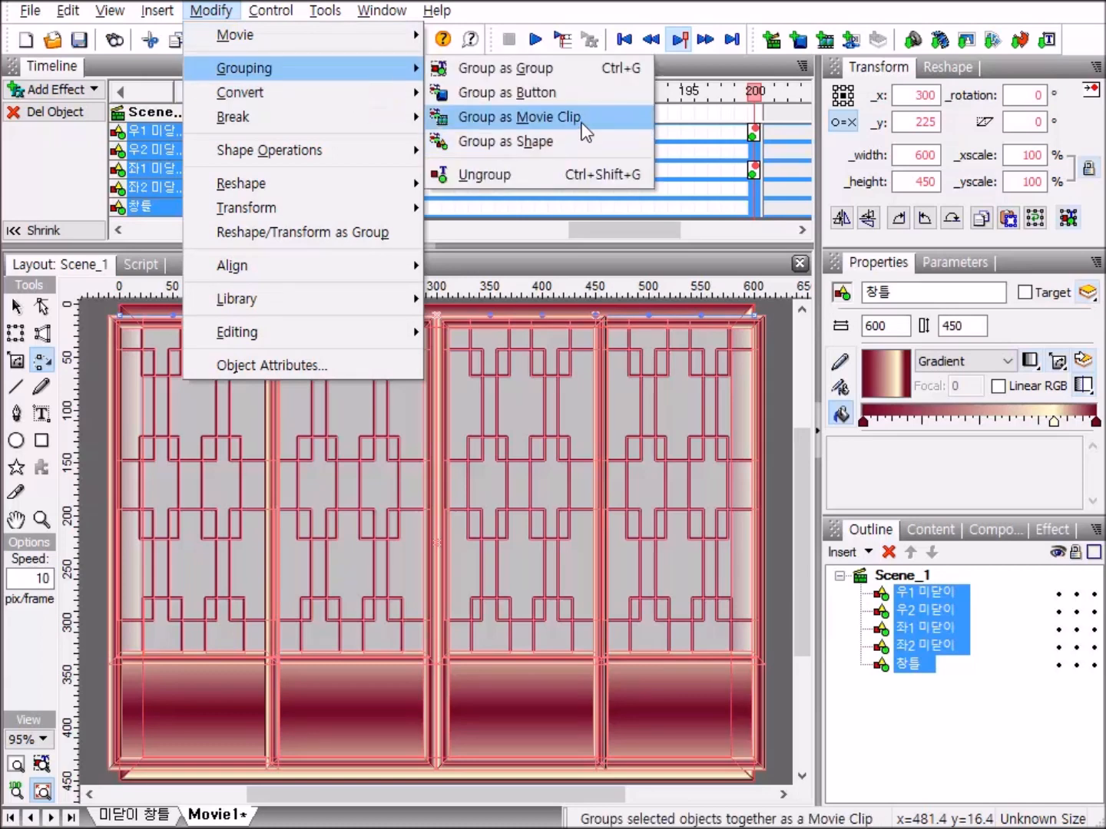
{"action": "left_click", "coordinate": [538, 117]}
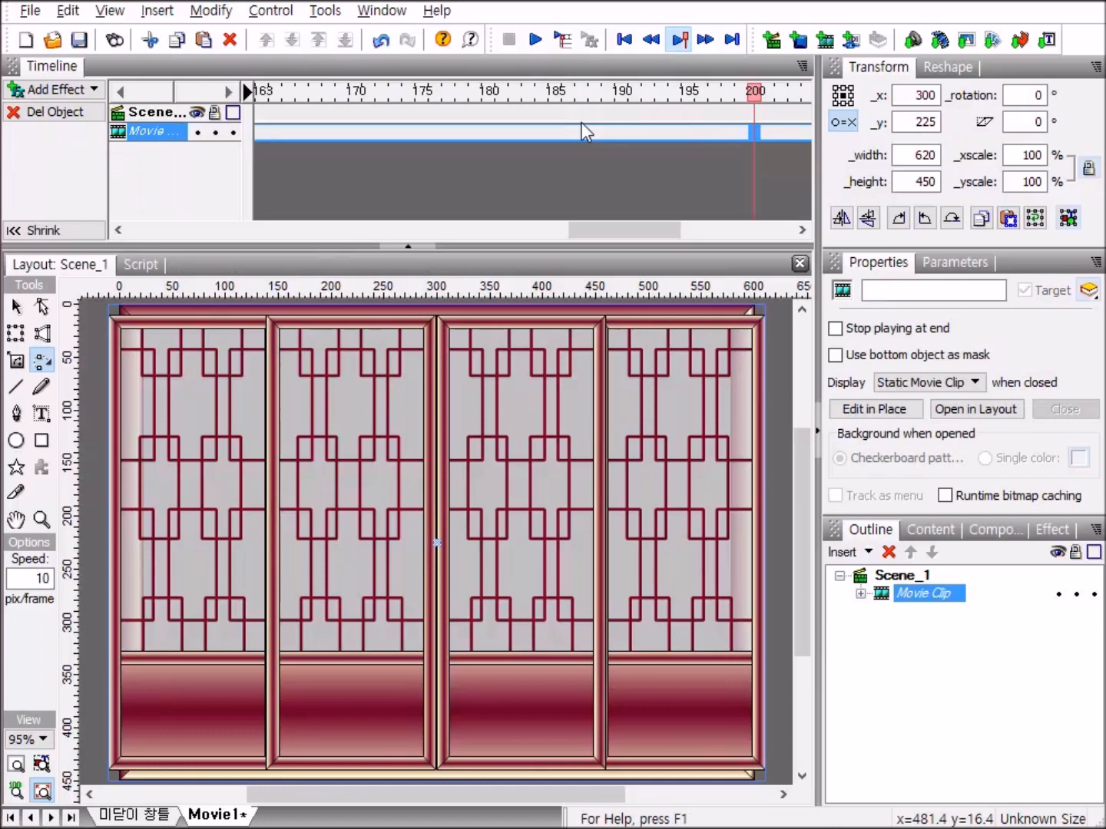
{"action": "left_click", "coordinate": [536, 44]}
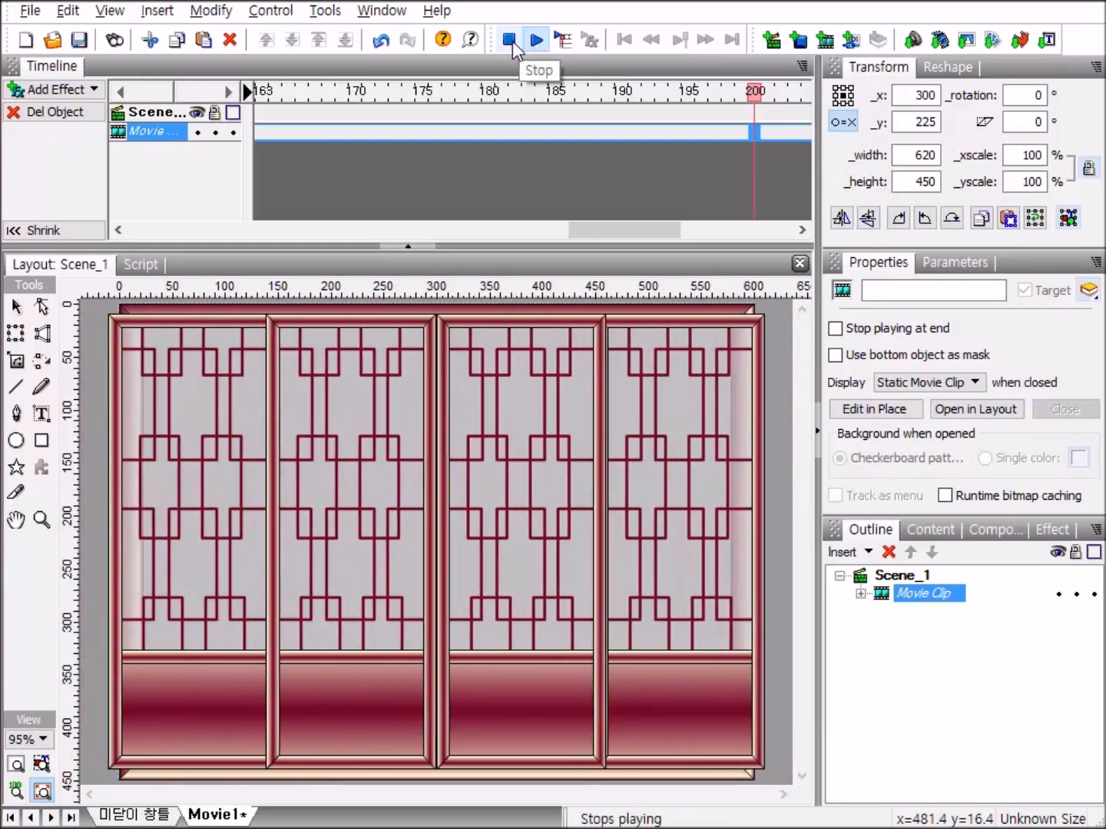
{"action": "left_click", "coordinate": [513, 46]}
Step: Name the new movie clip 미닫이창틀_소스 and play the door animation to check it
{"action": "left_click", "coordinate": [895, 291]}
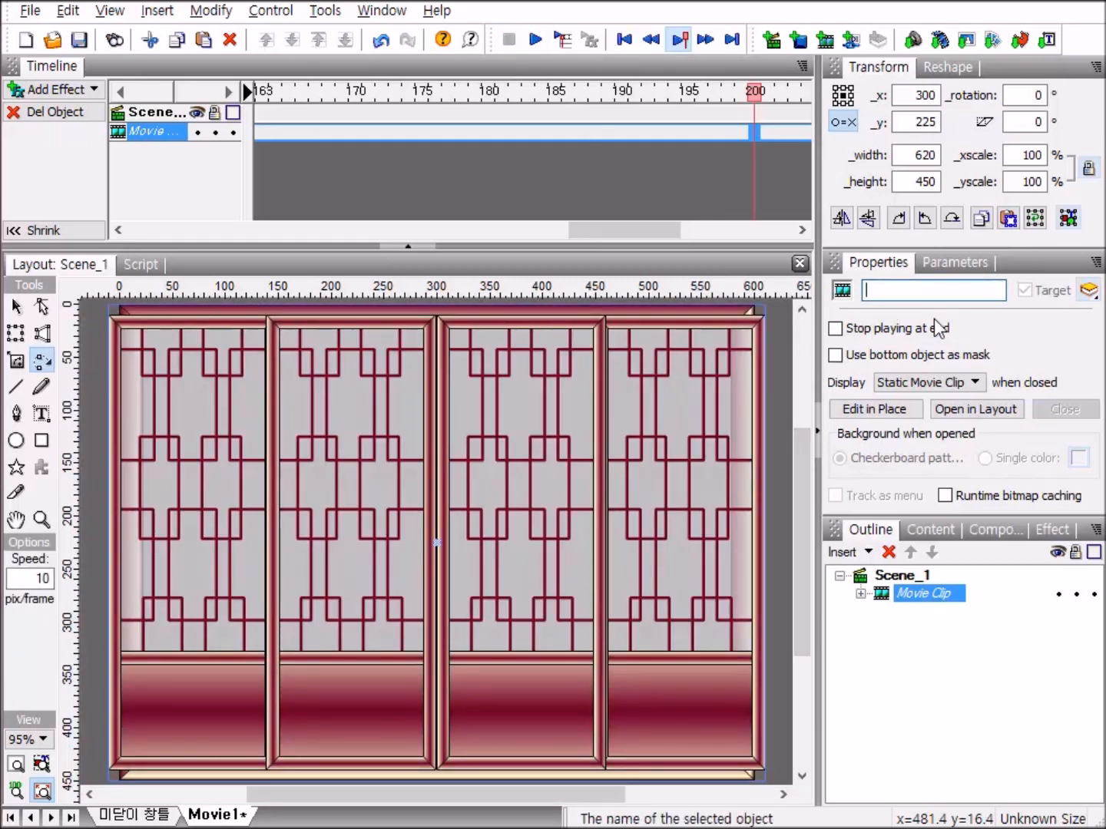
{"action": "type", "text": "미닫이창틀 종"}
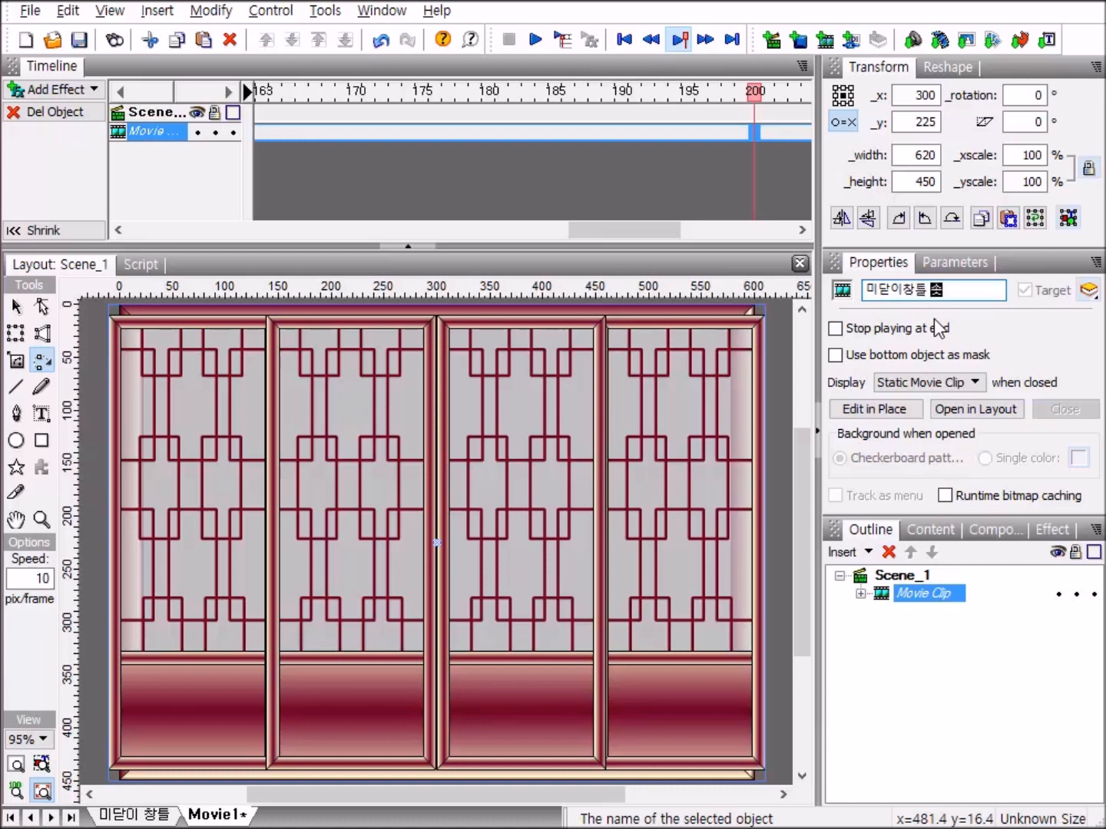
{"action": "key", "text": "Return"}
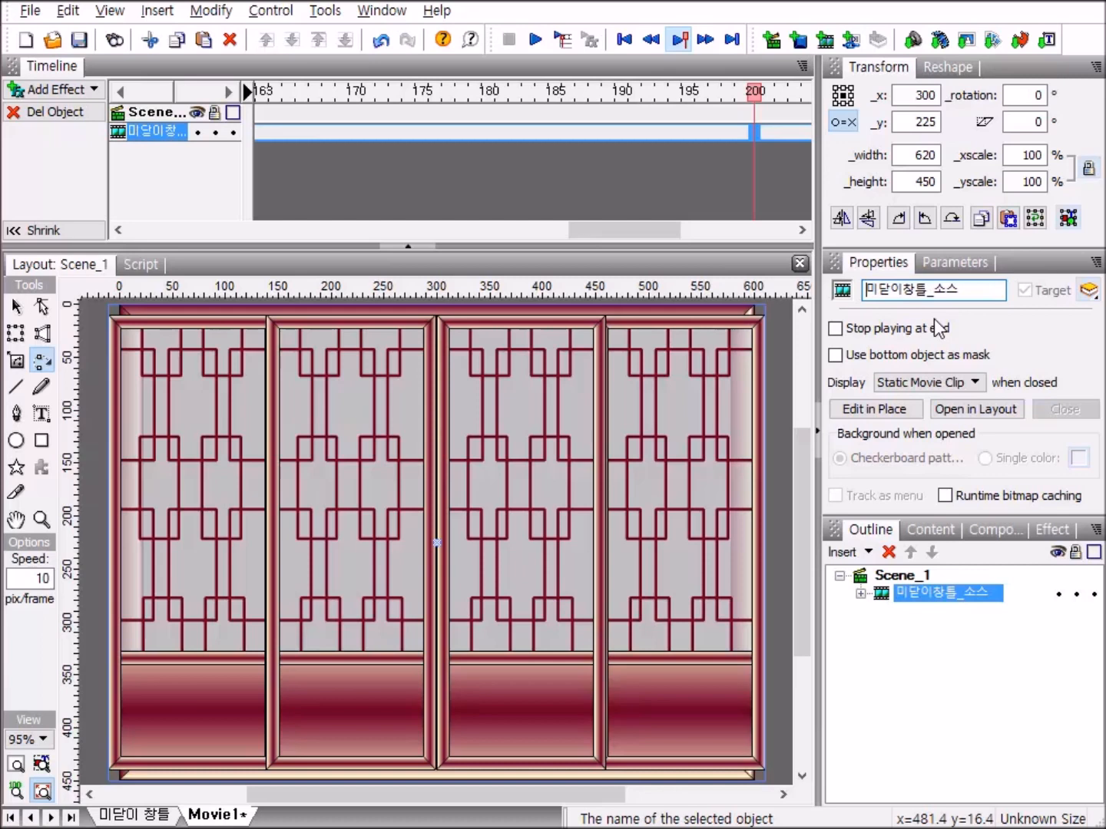
{"action": "left_click", "coordinate": [537, 40]}
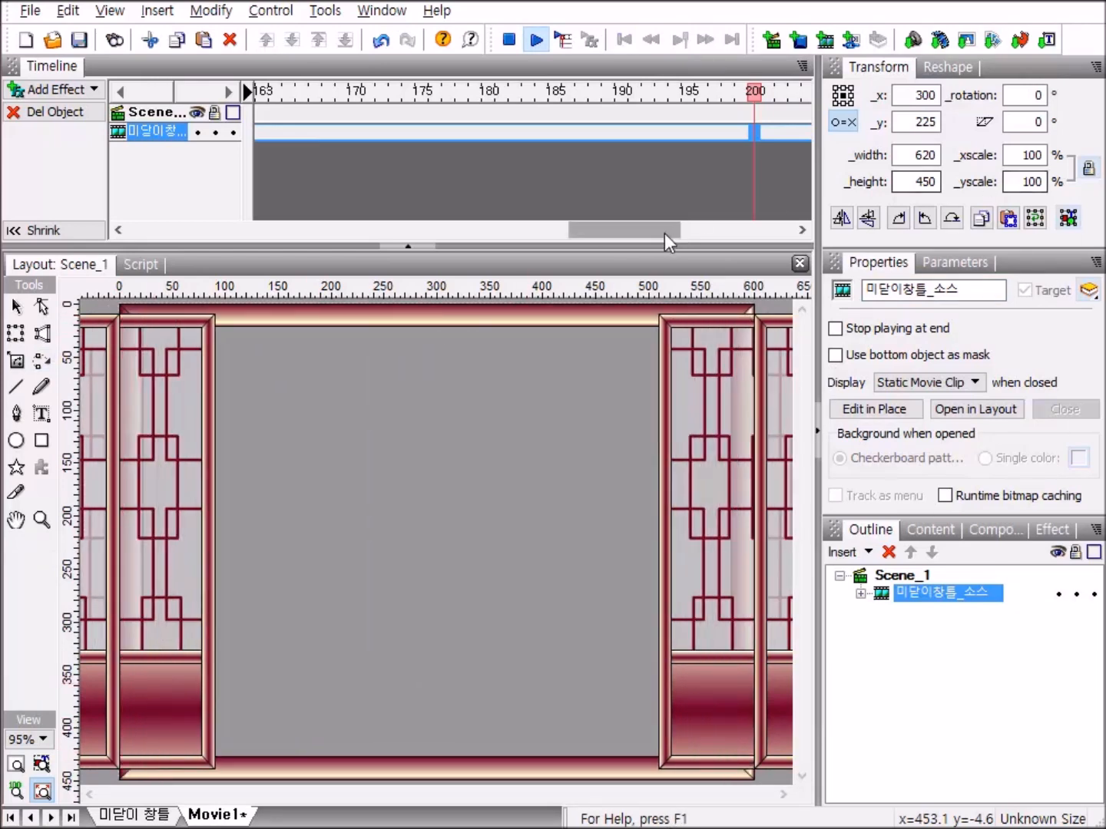
{"action": "left_click", "coordinate": [510, 44]}
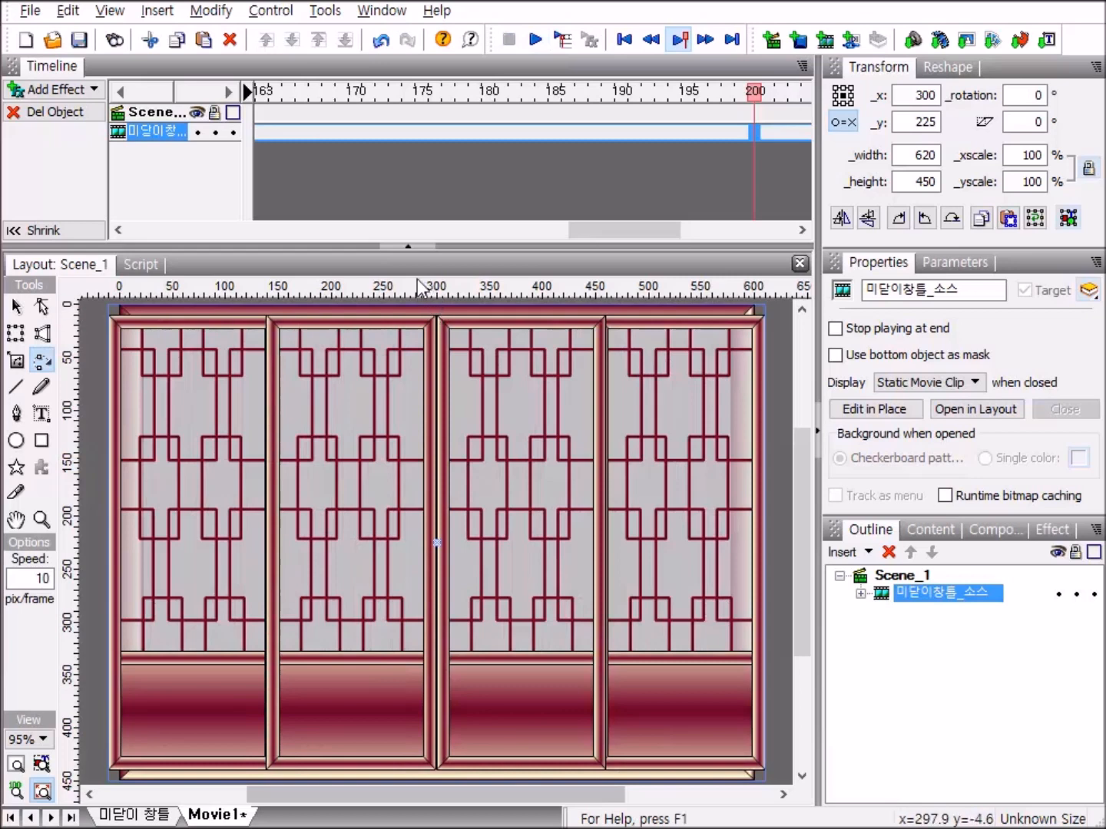
Step: Import the image 3.바탕사진.jpg and send it behind the 미닫이창틀_소스 movie clip
{"action": "left_click", "coordinate": [966, 42]}
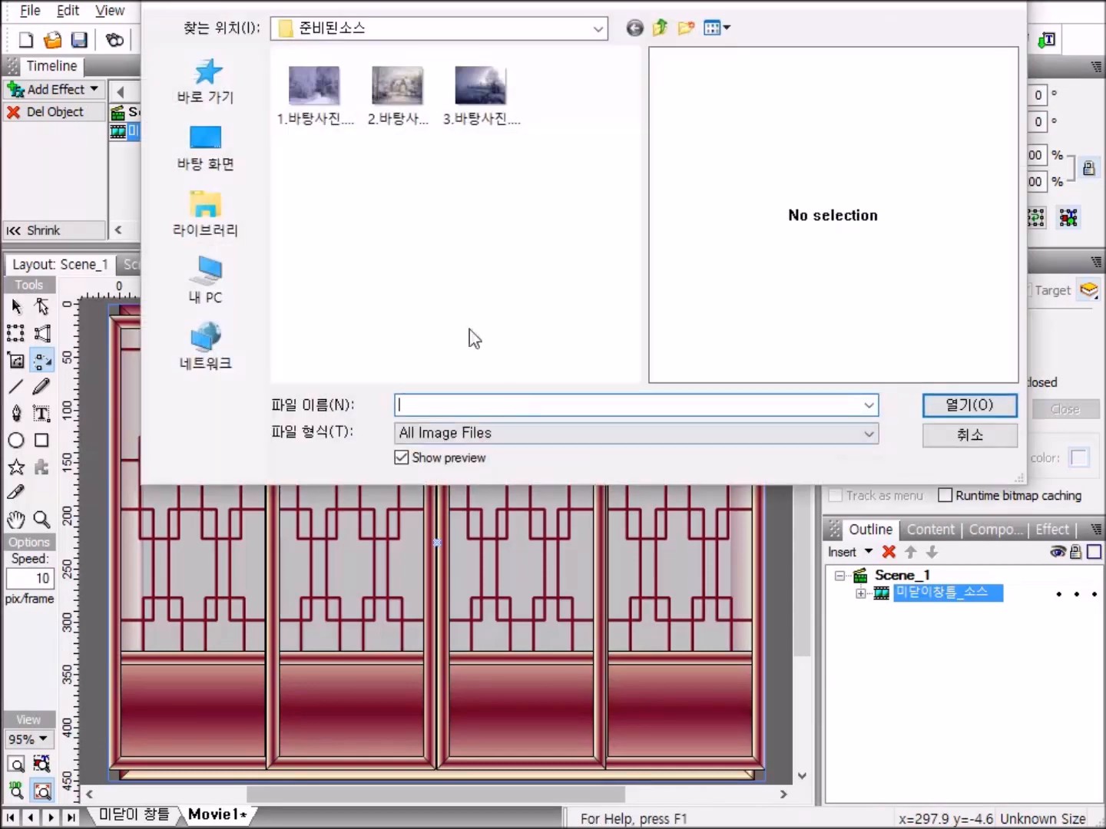
{"action": "double_click", "coordinate": [495, 95]}
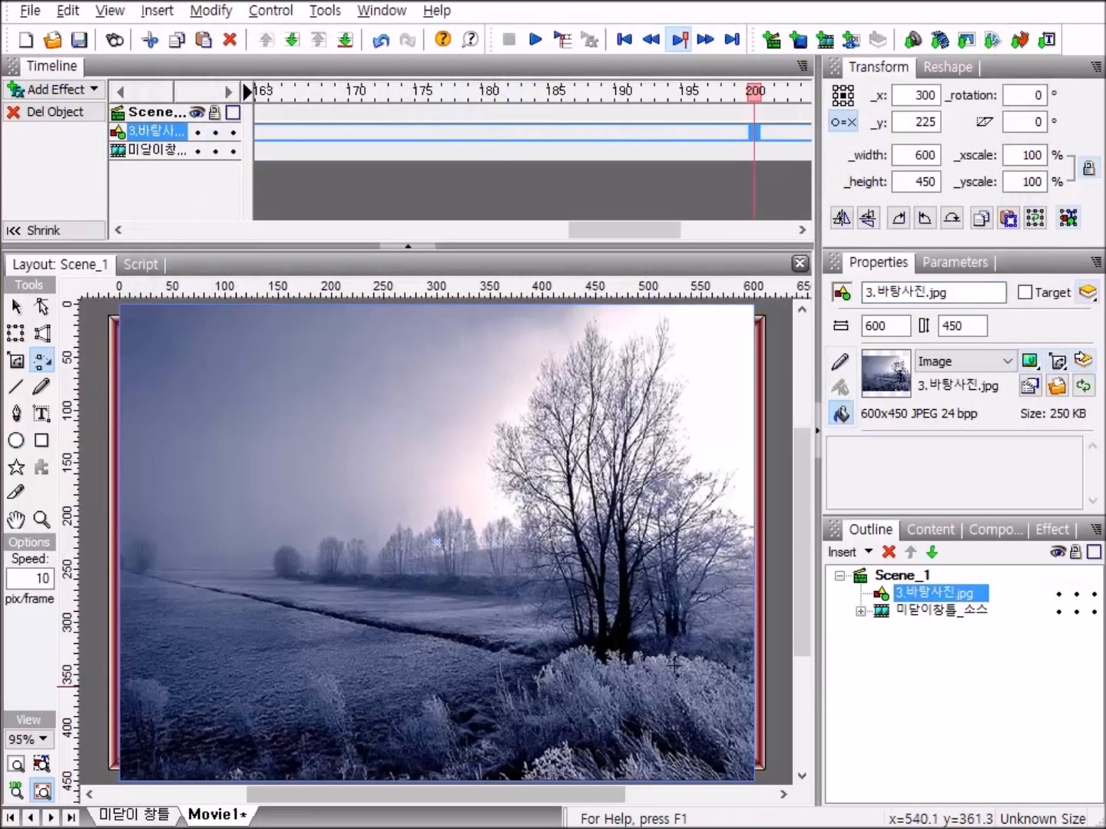
{"action": "left_click", "coordinate": [933, 553]}
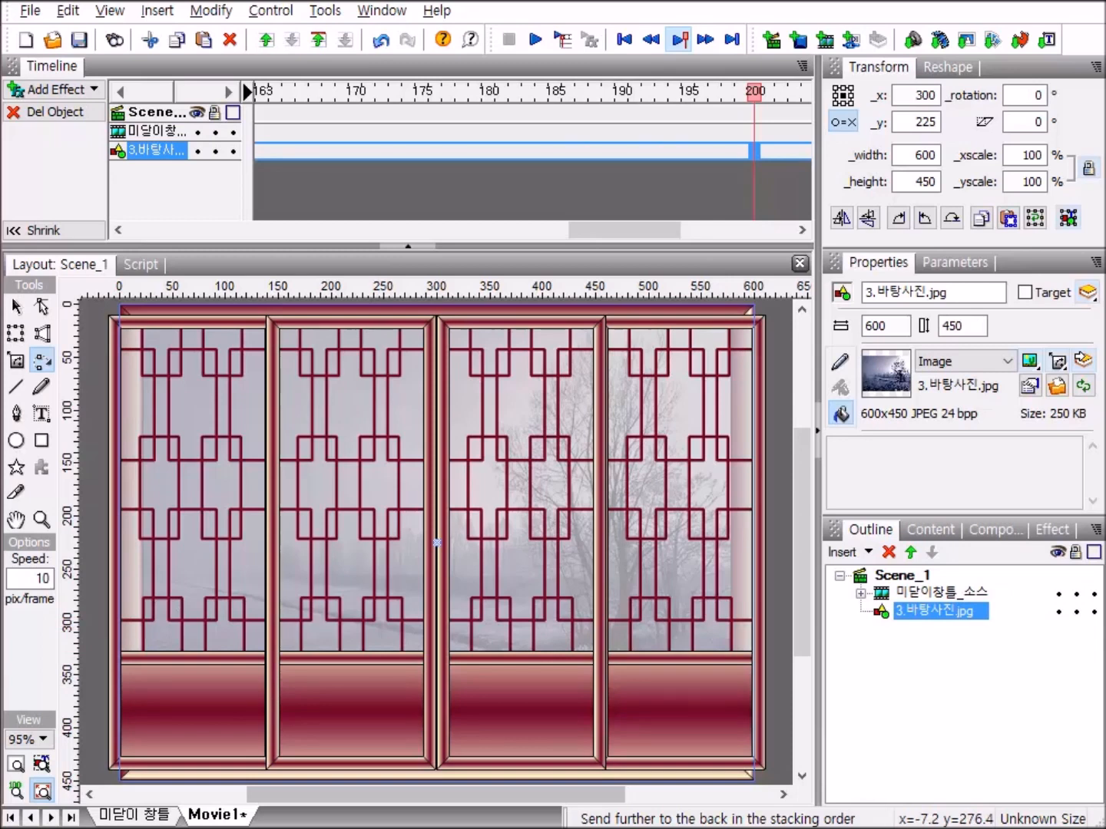
Step: Import the 2.눈송이 소스 640X480.swf animation as a masked Animated Movie Clip and place it between the window clip and the background photo
{"action": "left_click", "coordinate": [157, 10]}
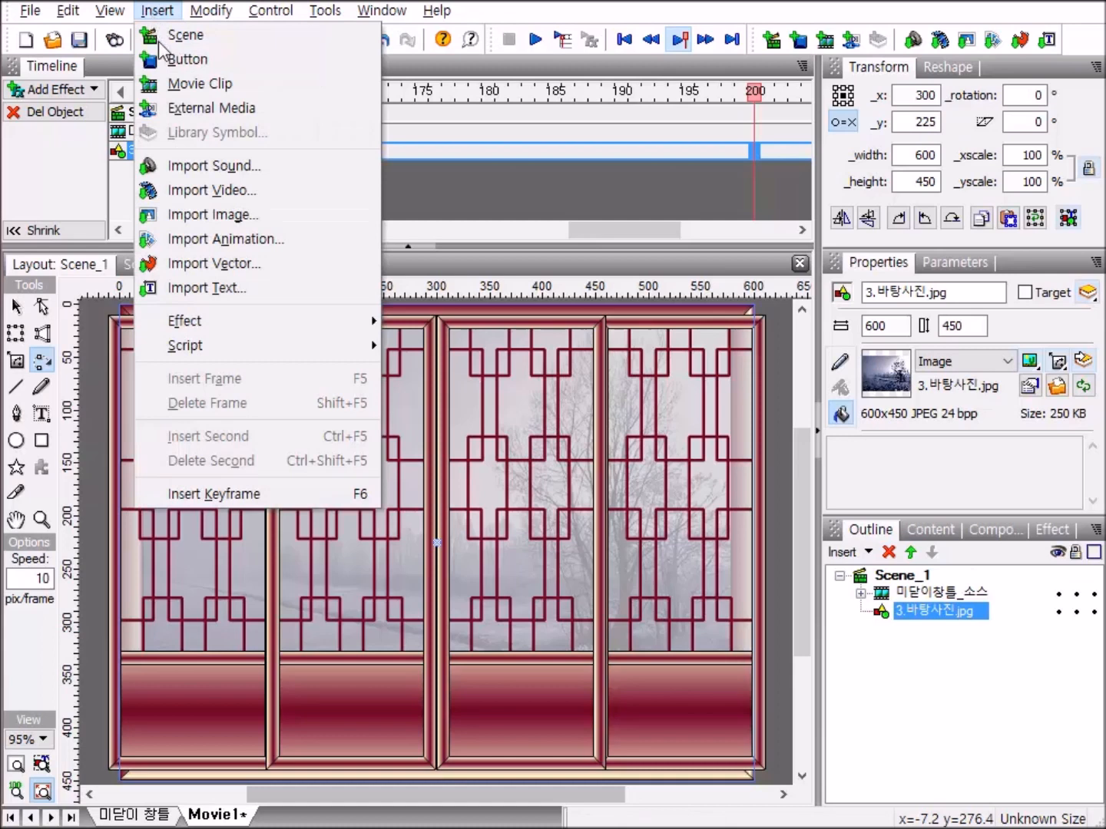
{"action": "left_click", "coordinate": [210, 243]}
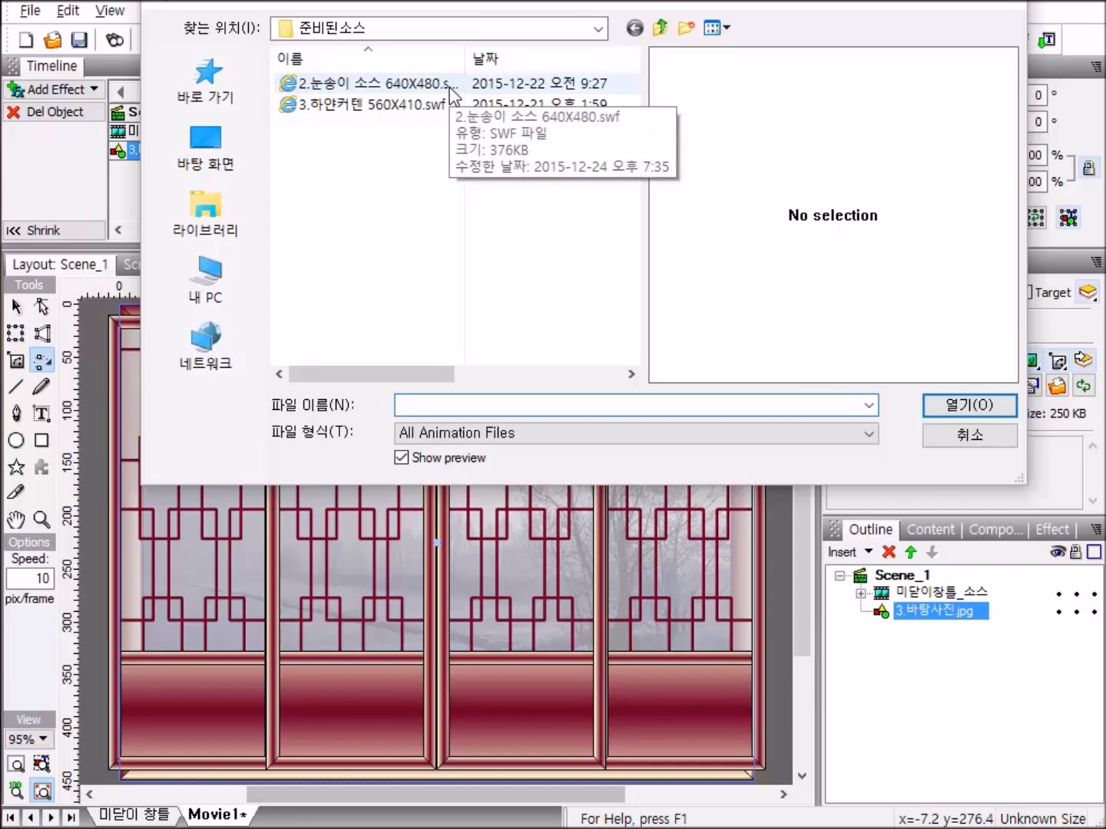
{"action": "double_click", "coordinate": [431, 84]}
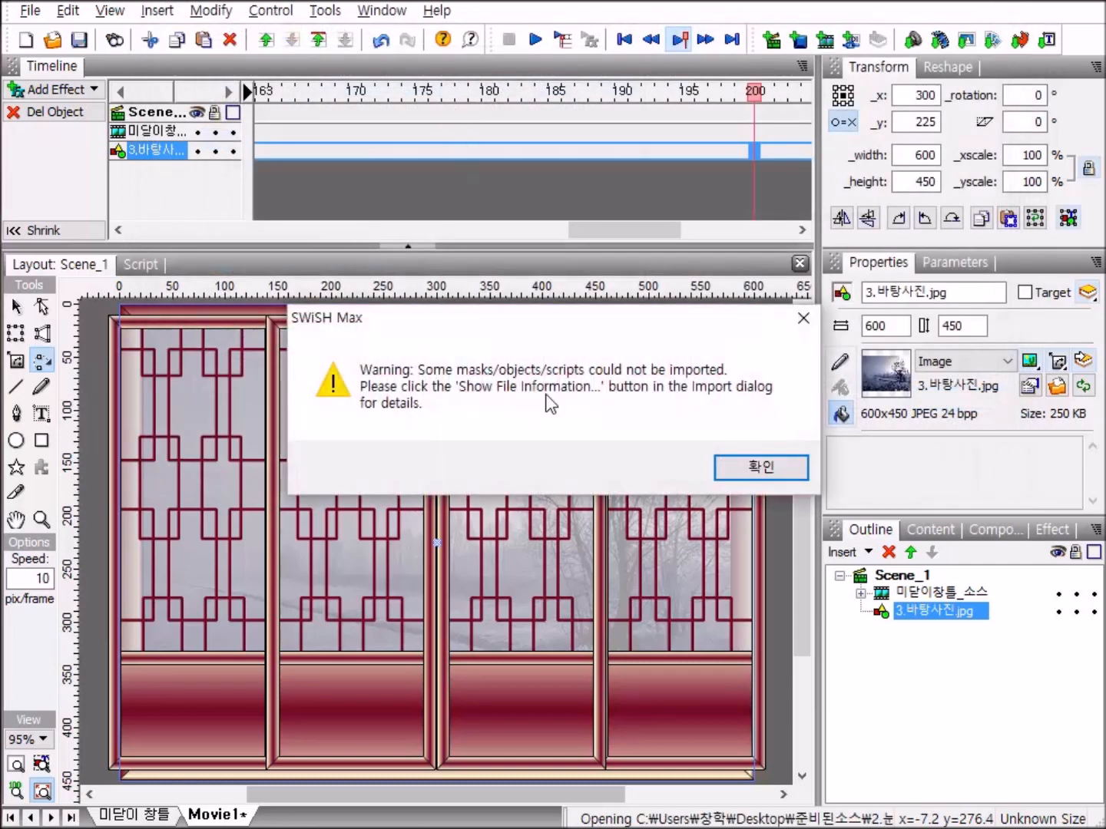
{"action": "left_click", "coordinate": [736, 463]}
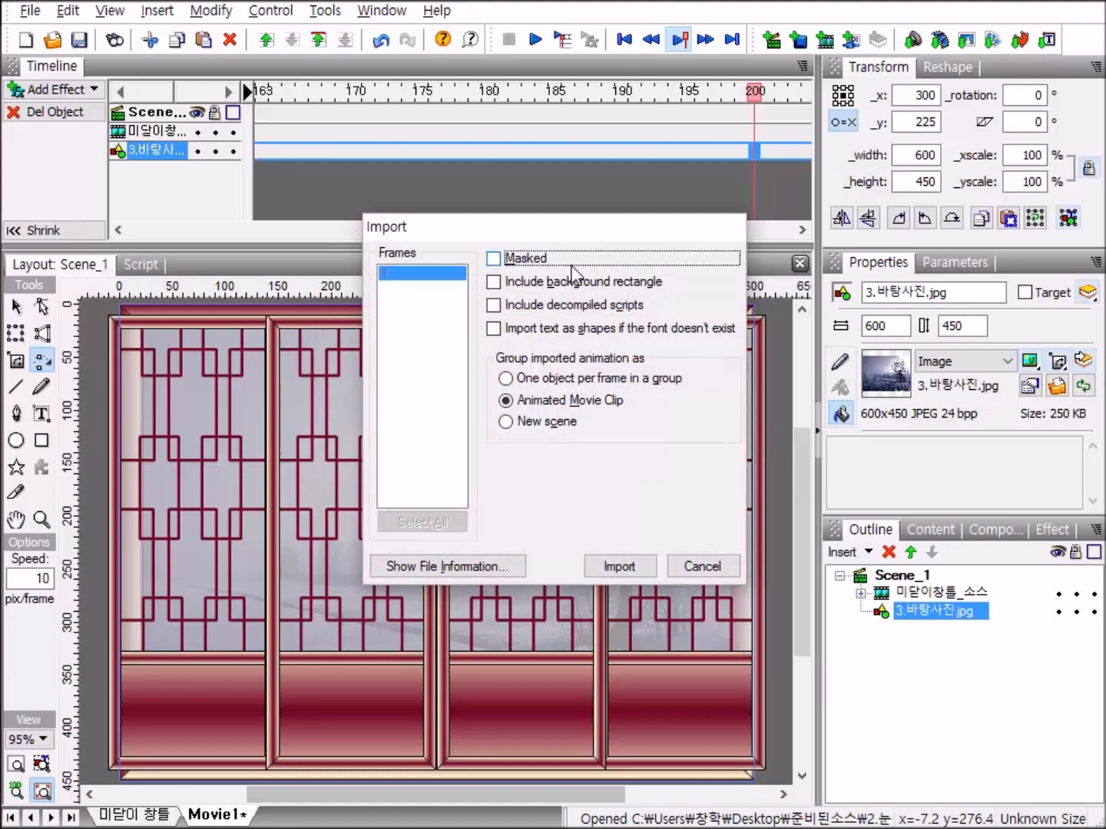
{"action": "left_click", "coordinate": [493, 260]}
{"action": "left_click", "coordinate": [619, 567]}
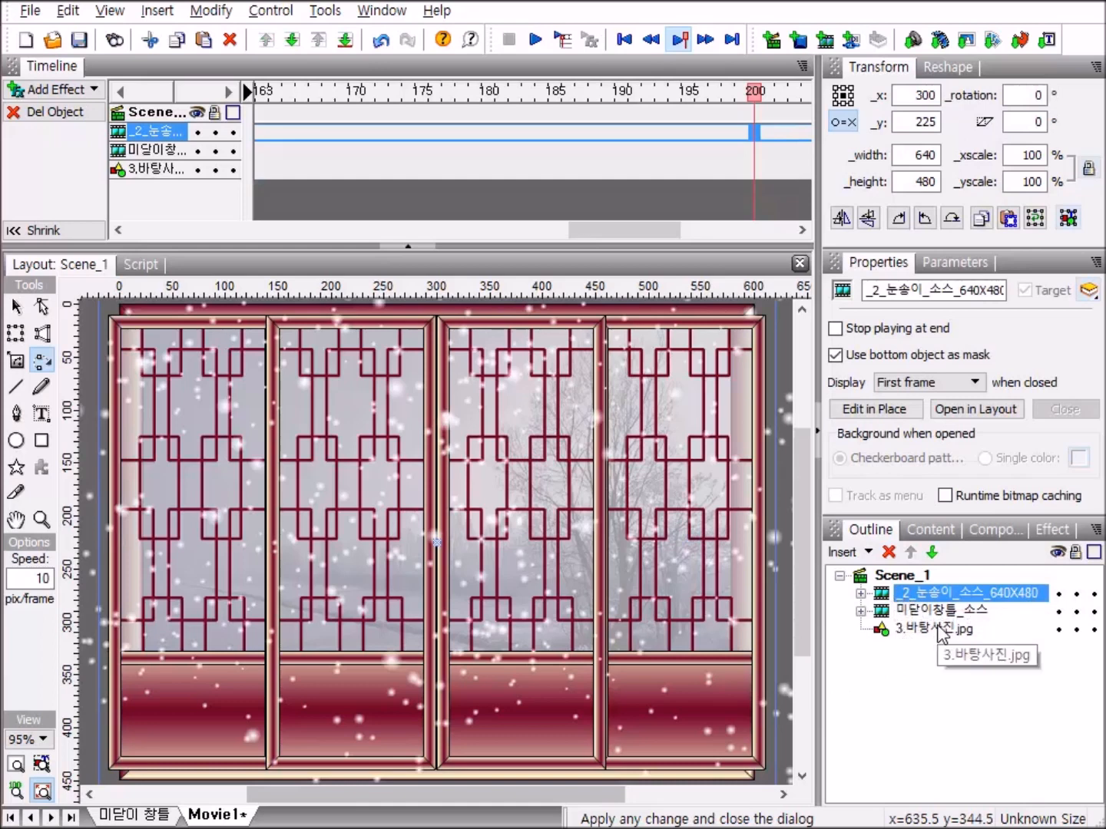
{"action": "left_click", "coordinate": [933, 553]}
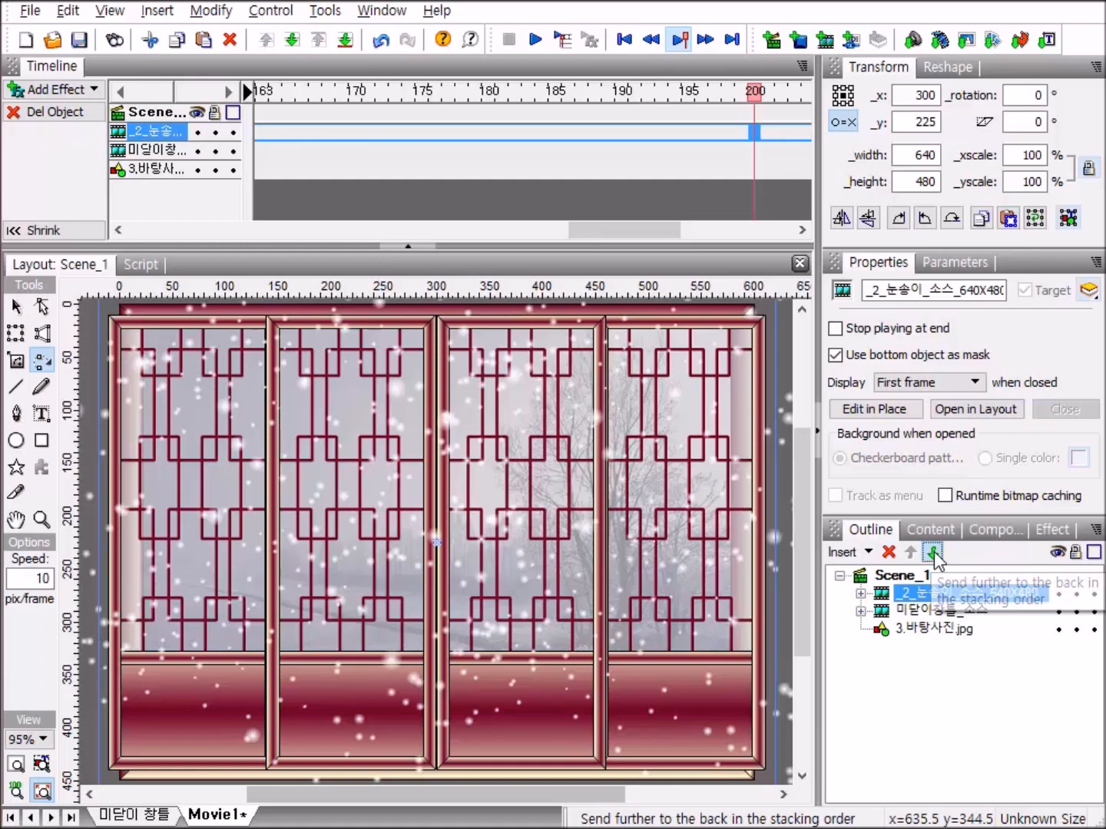
{"action": "left_click", "coordinate": [932, 553]}
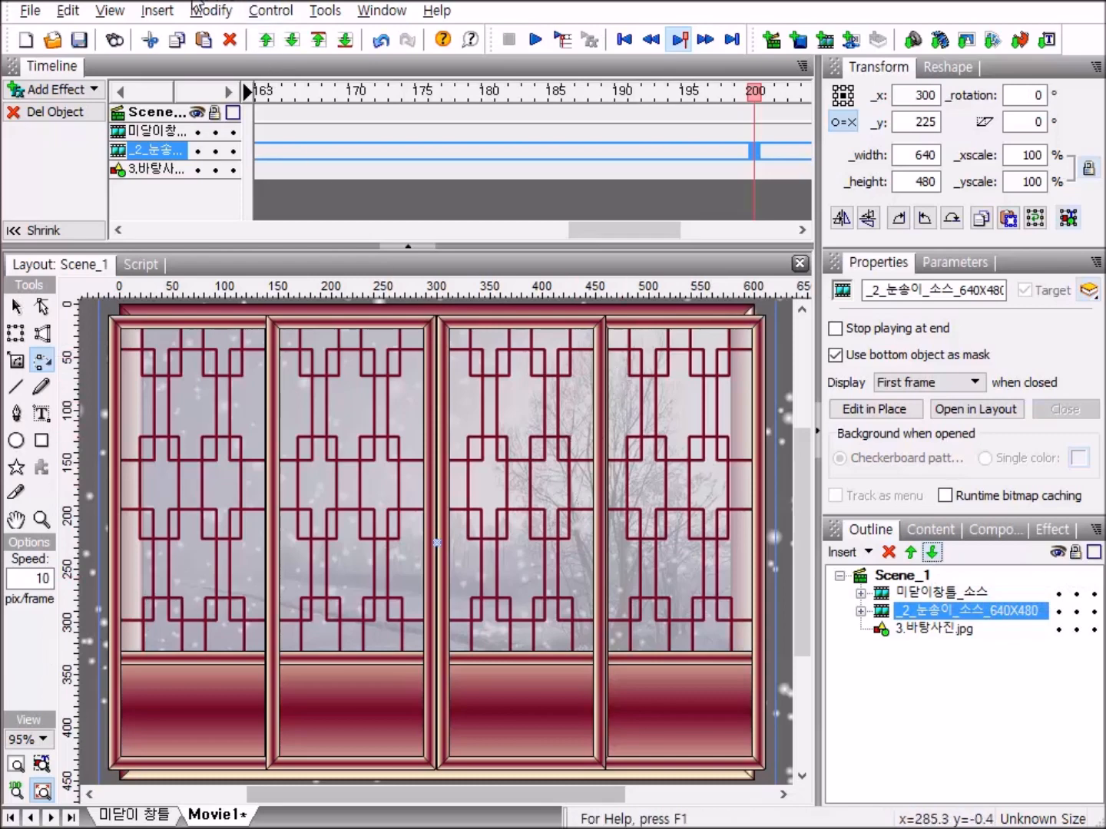
Step: Import the 3.하얀커텐 560X410.swf curtain as an Animated Movie Clip with Masked left off
{"action": "left_click", "coordinate": [157, 10]}
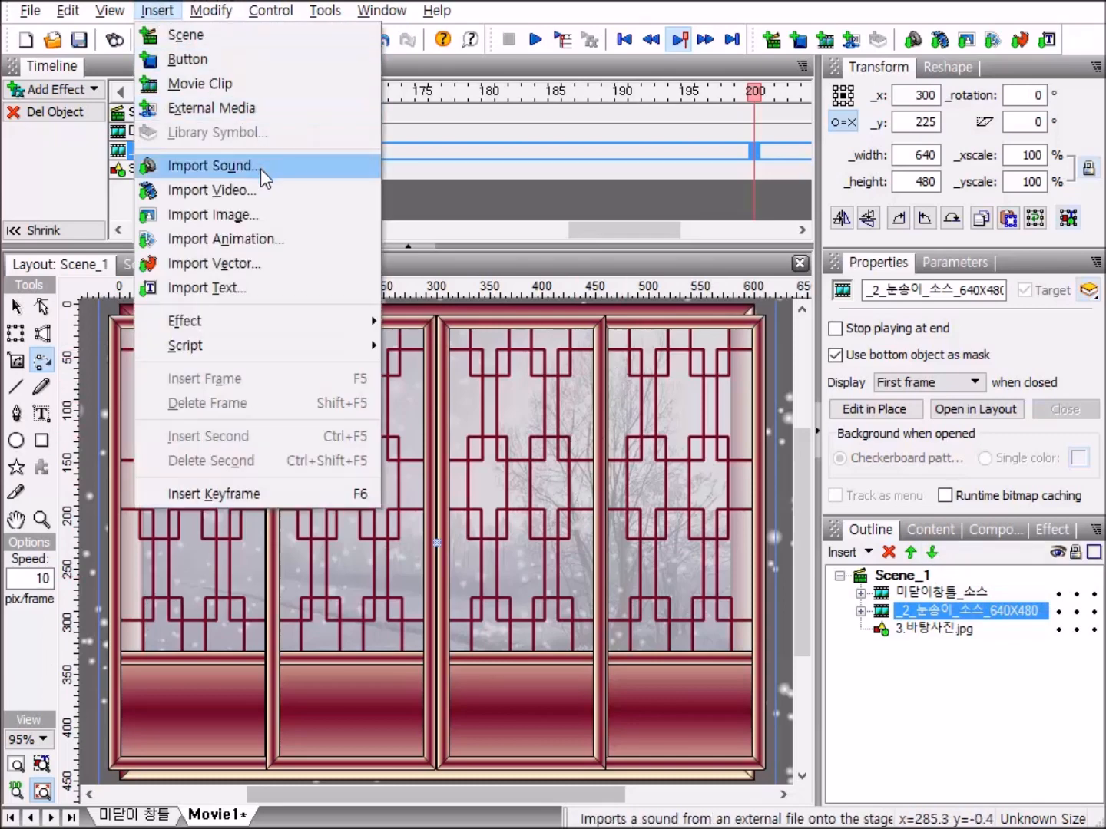
{"action": "left_click", "coordinate": [251, 243]}
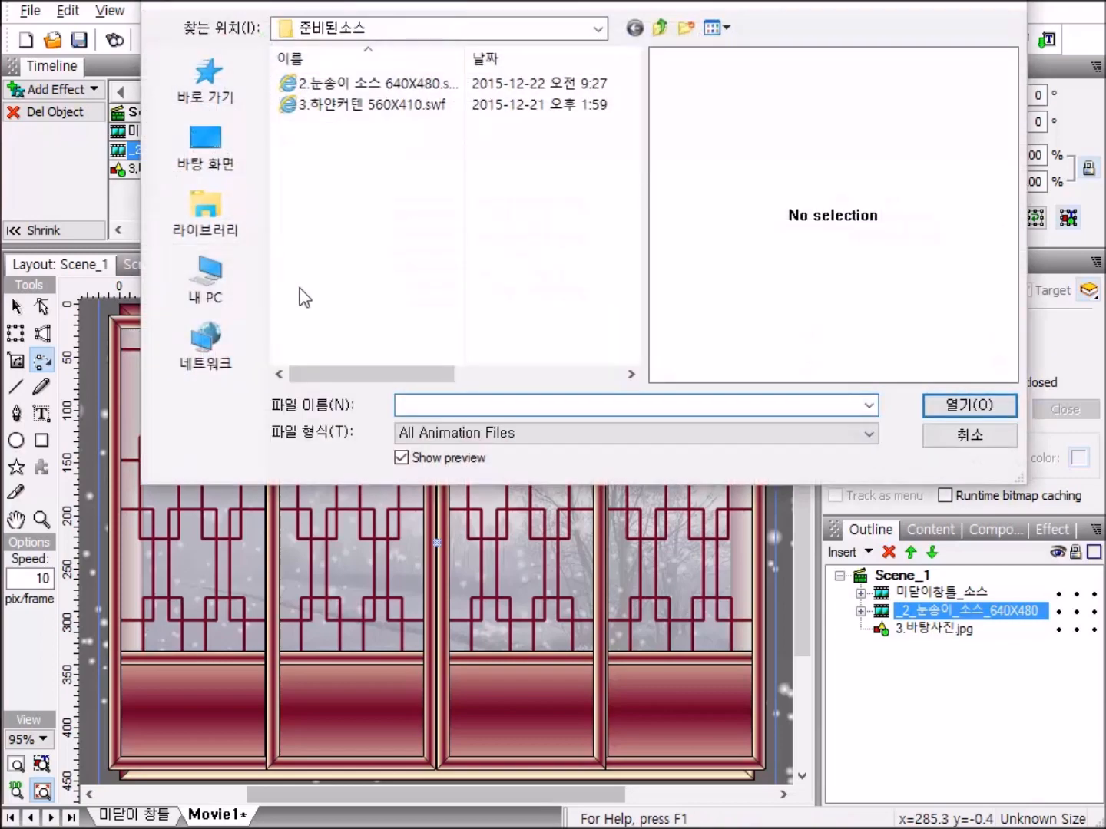
{"action": "double_click", "coordinate": [398, 106]}
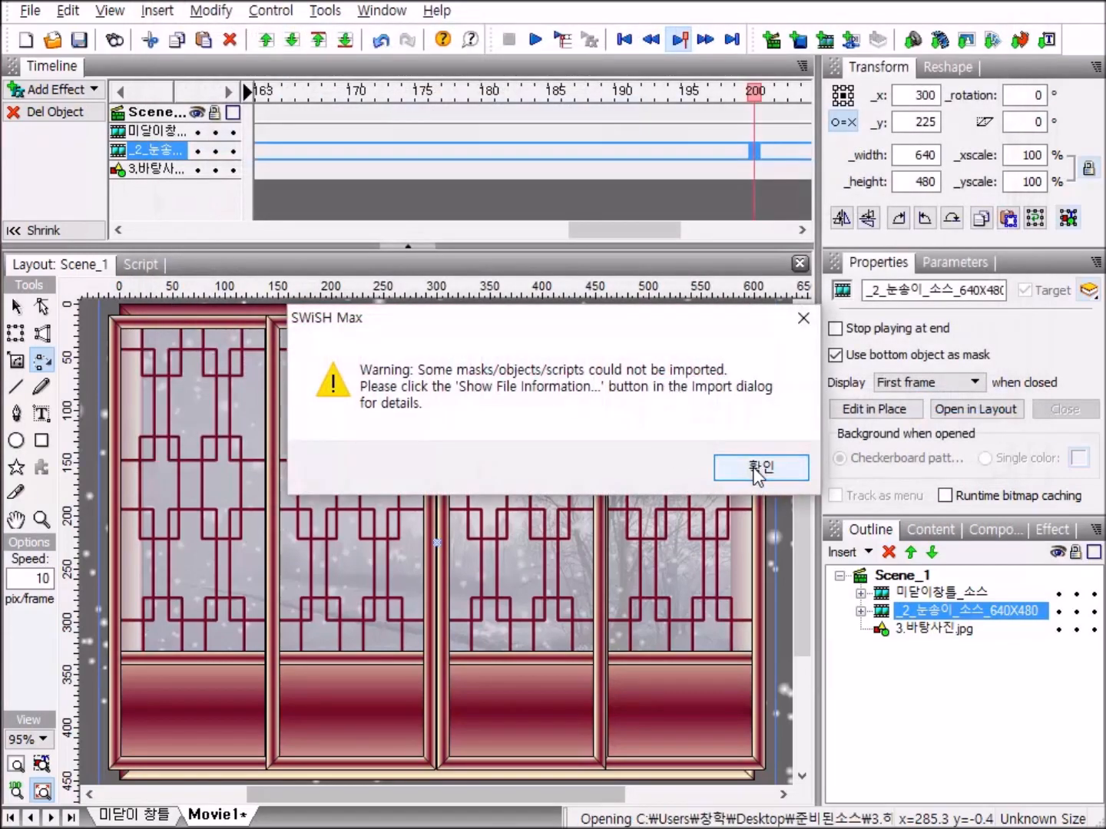
{"action": "left_click", "coordinate": [753, 468]}
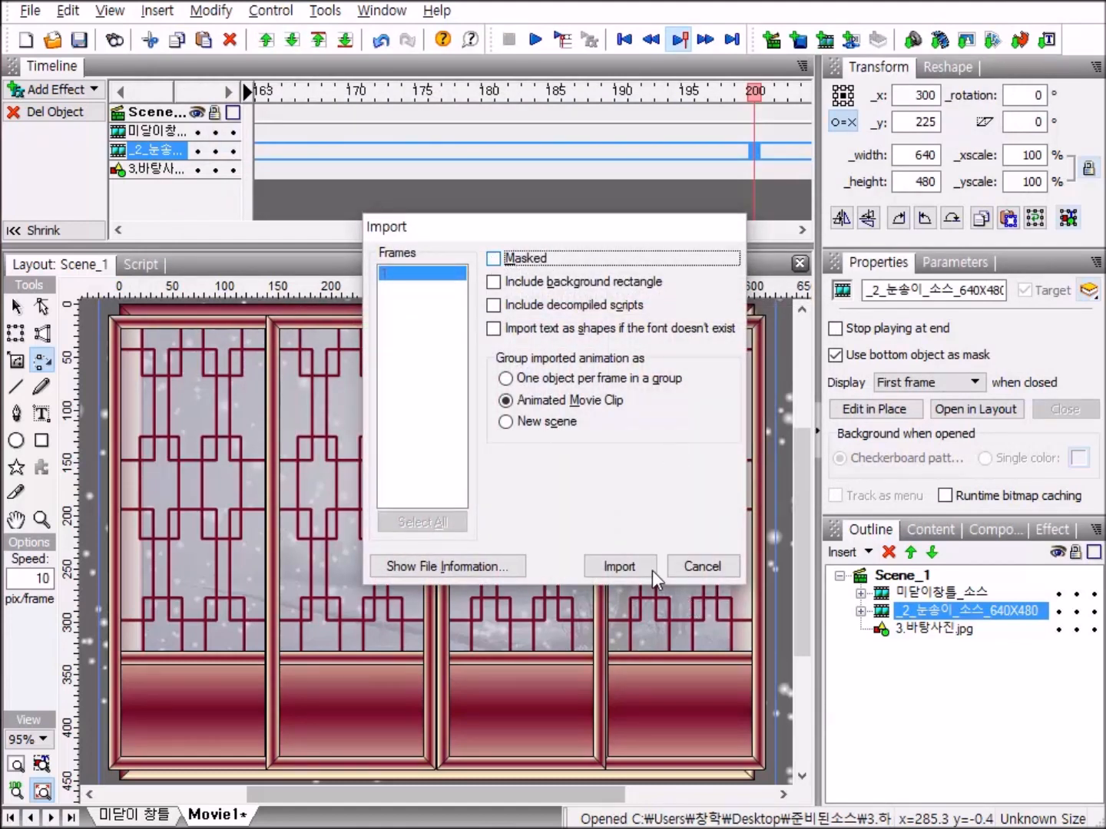
{"action": "left_click", "coordinate": [619, 567]}
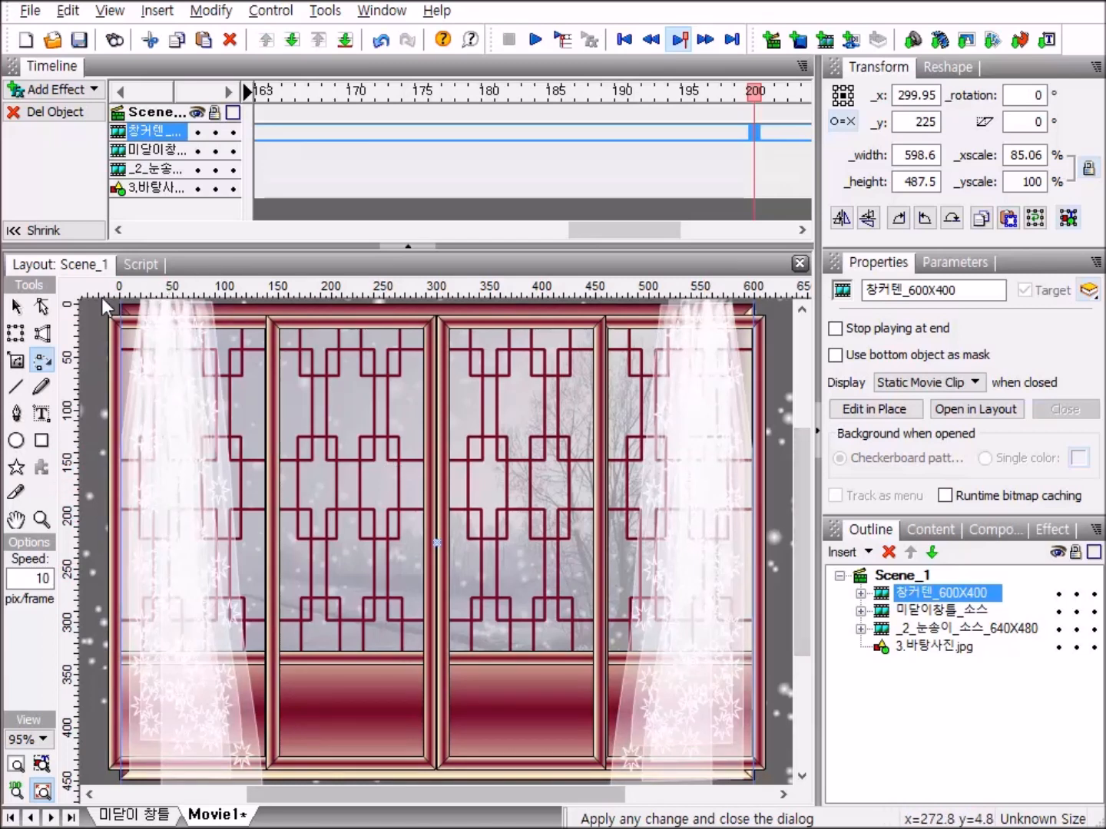
Step: Stretch the curtain clip outward on both sides to a width of about 675 and play the movie
{"action": "left_click", "coordinate": [18, 309]}
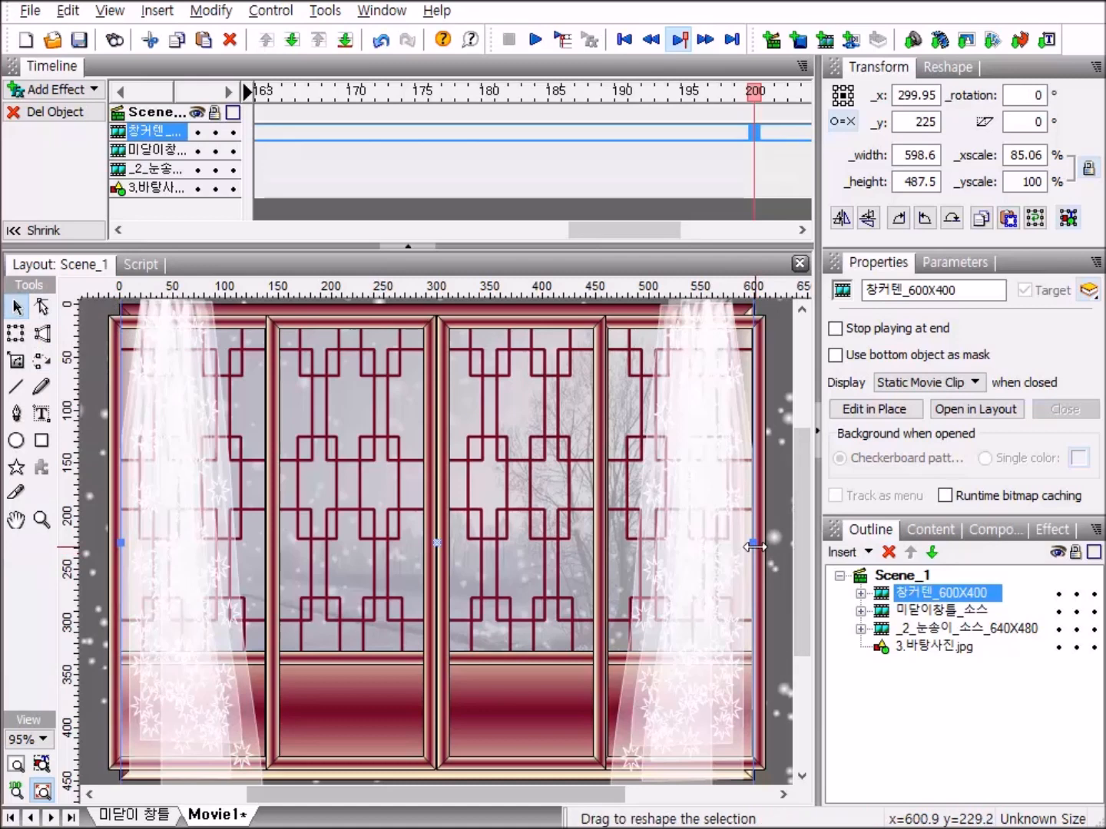
{"action": "left_click_drag", "start_coordinate": [791, 554], "coordinate": [798, 554]}
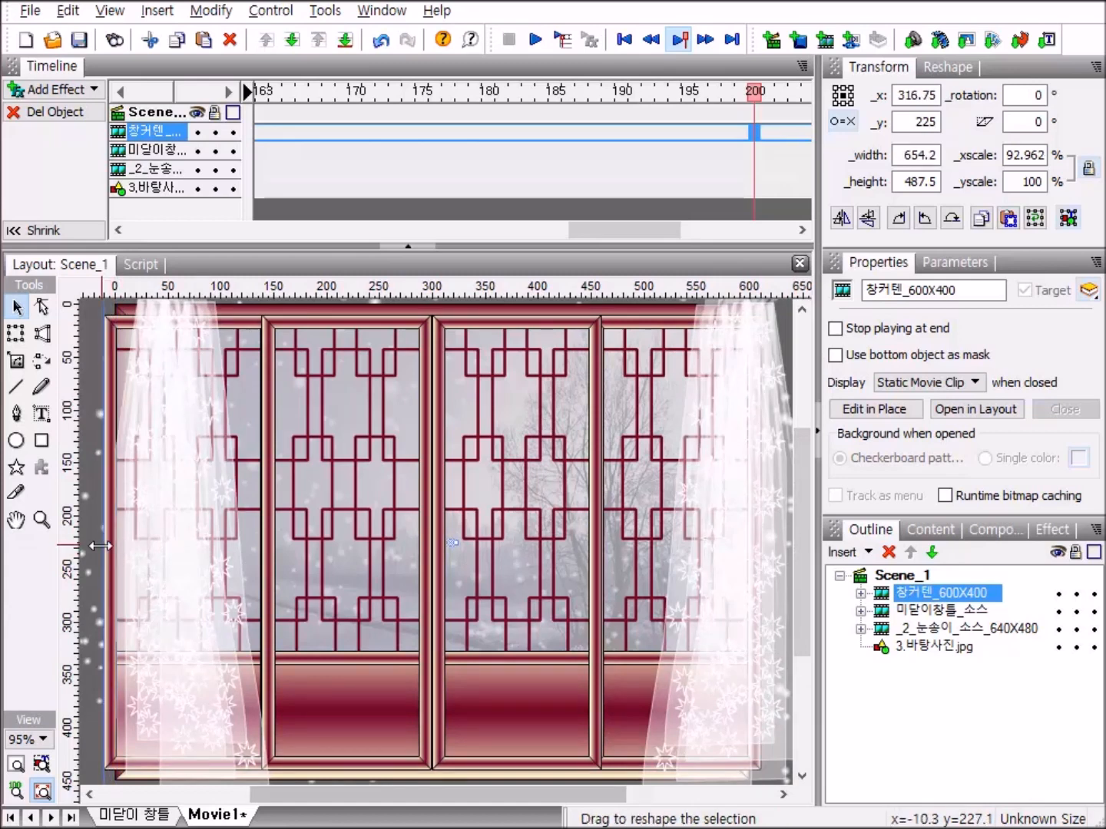
{"action": "left_click_drag", "start_coordinate": [82, 546], "coordinate": [81, 549]}
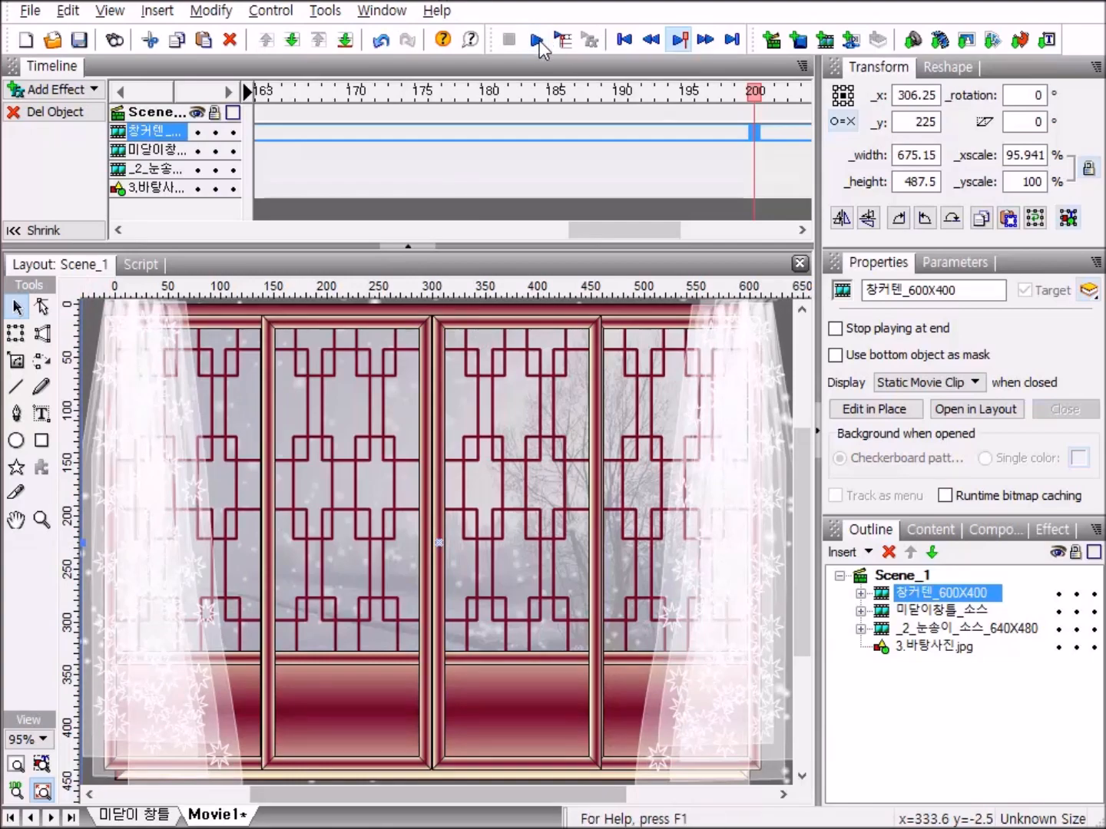
{"action": "left_click", "coordinate": [539, 44]}
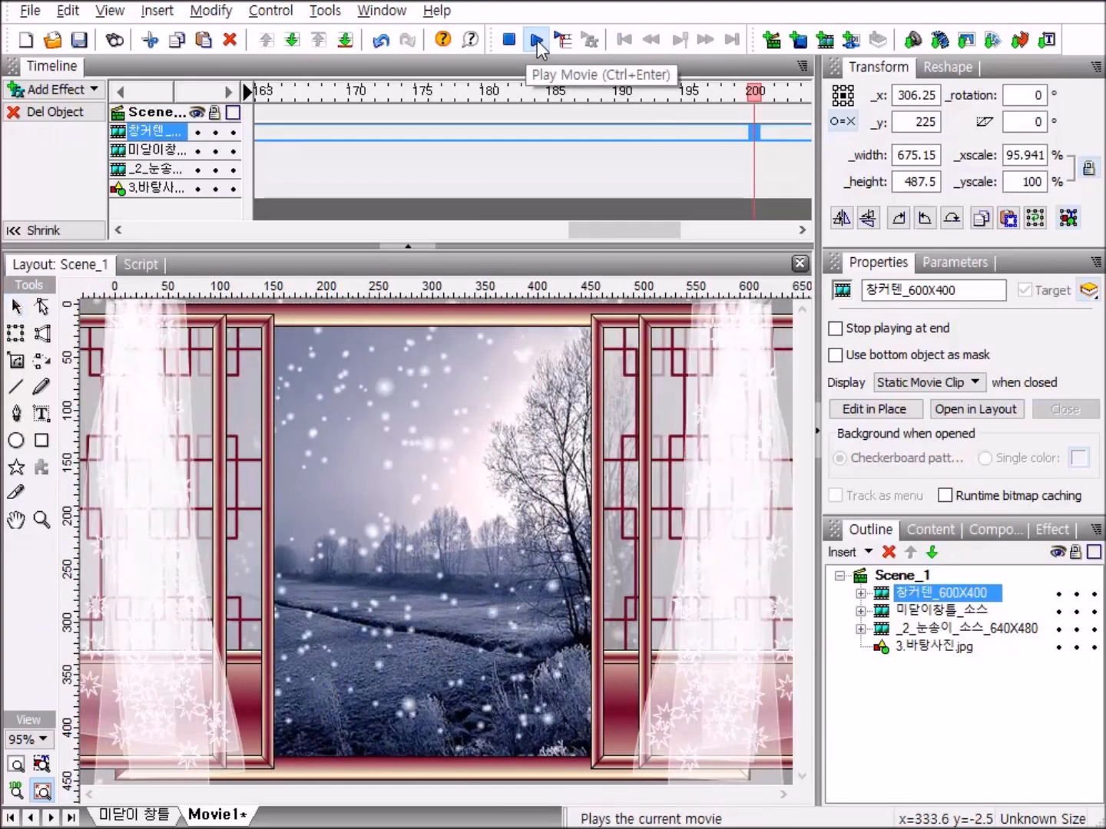